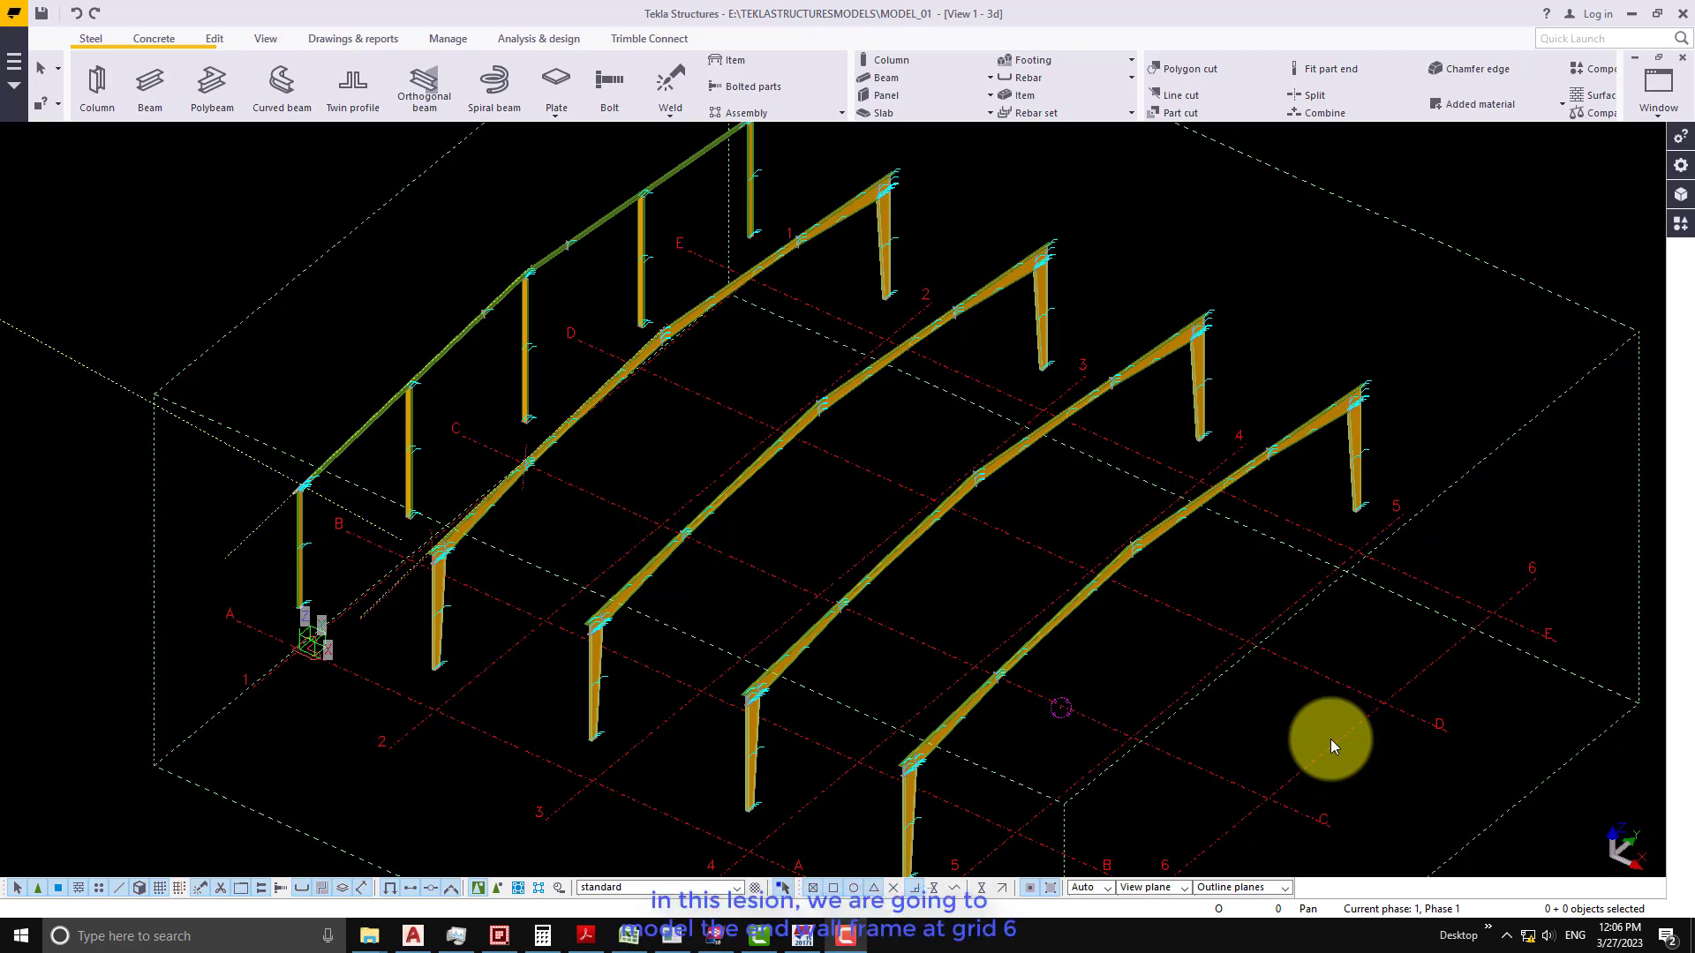
- Turn on assembly selection and pick the first grid 1 columns and rafters
ctrl+middle_drag(382, 480, 371, 518)
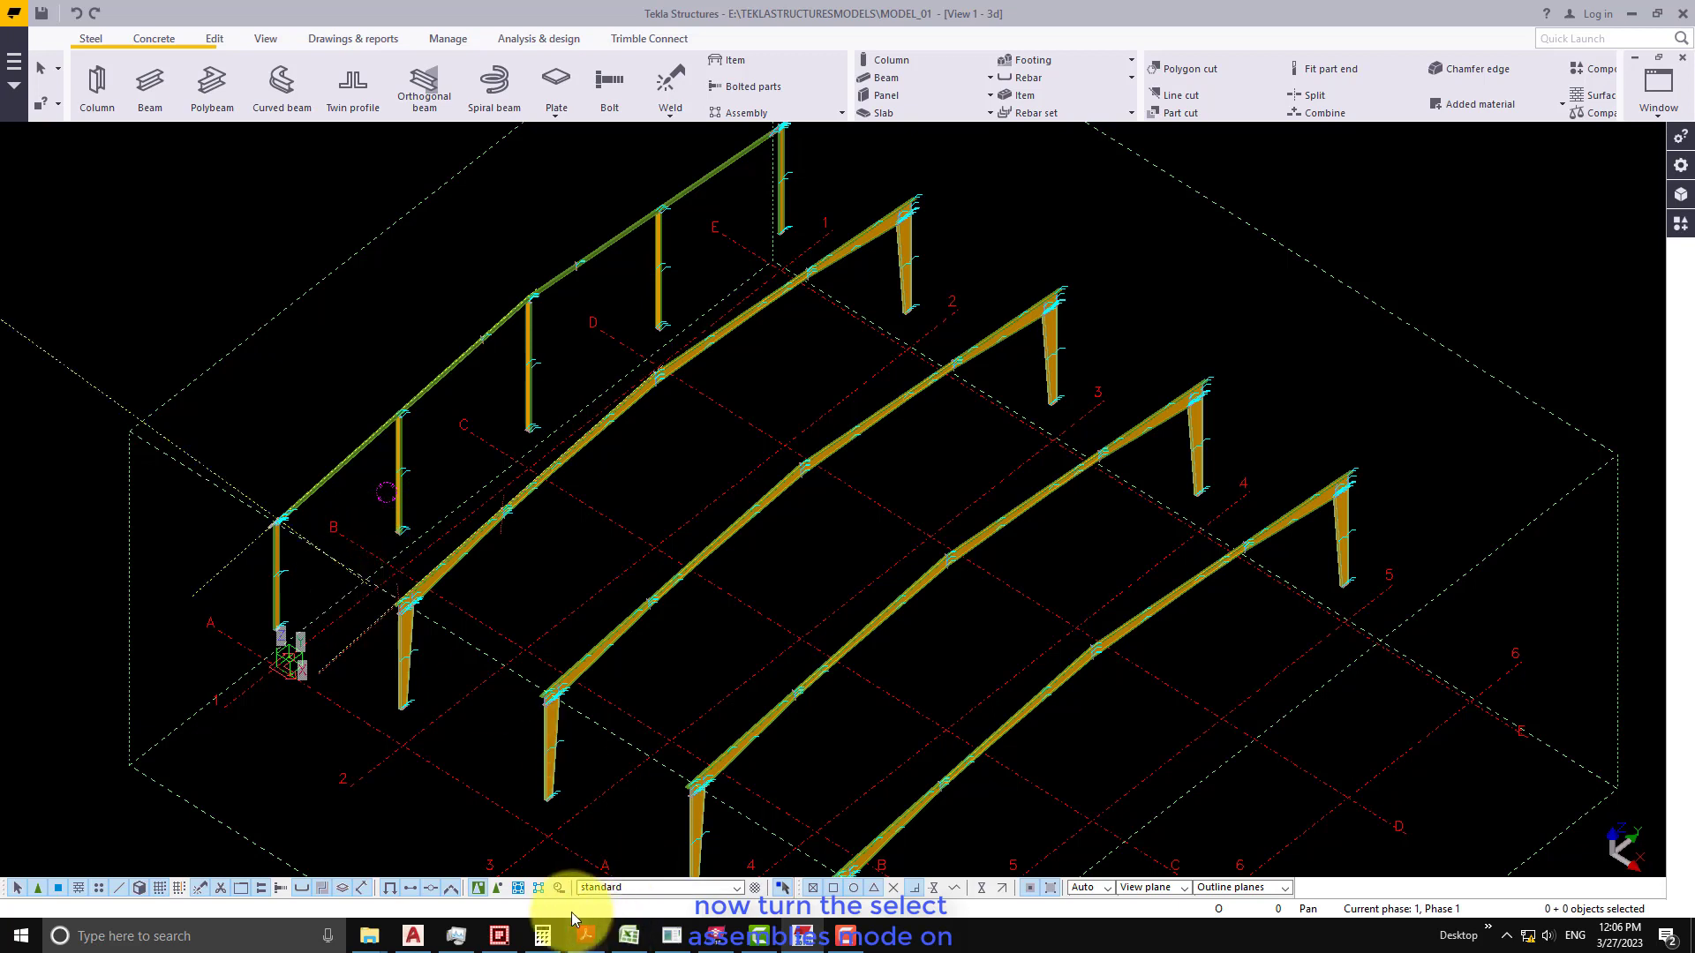
click(516, 886)
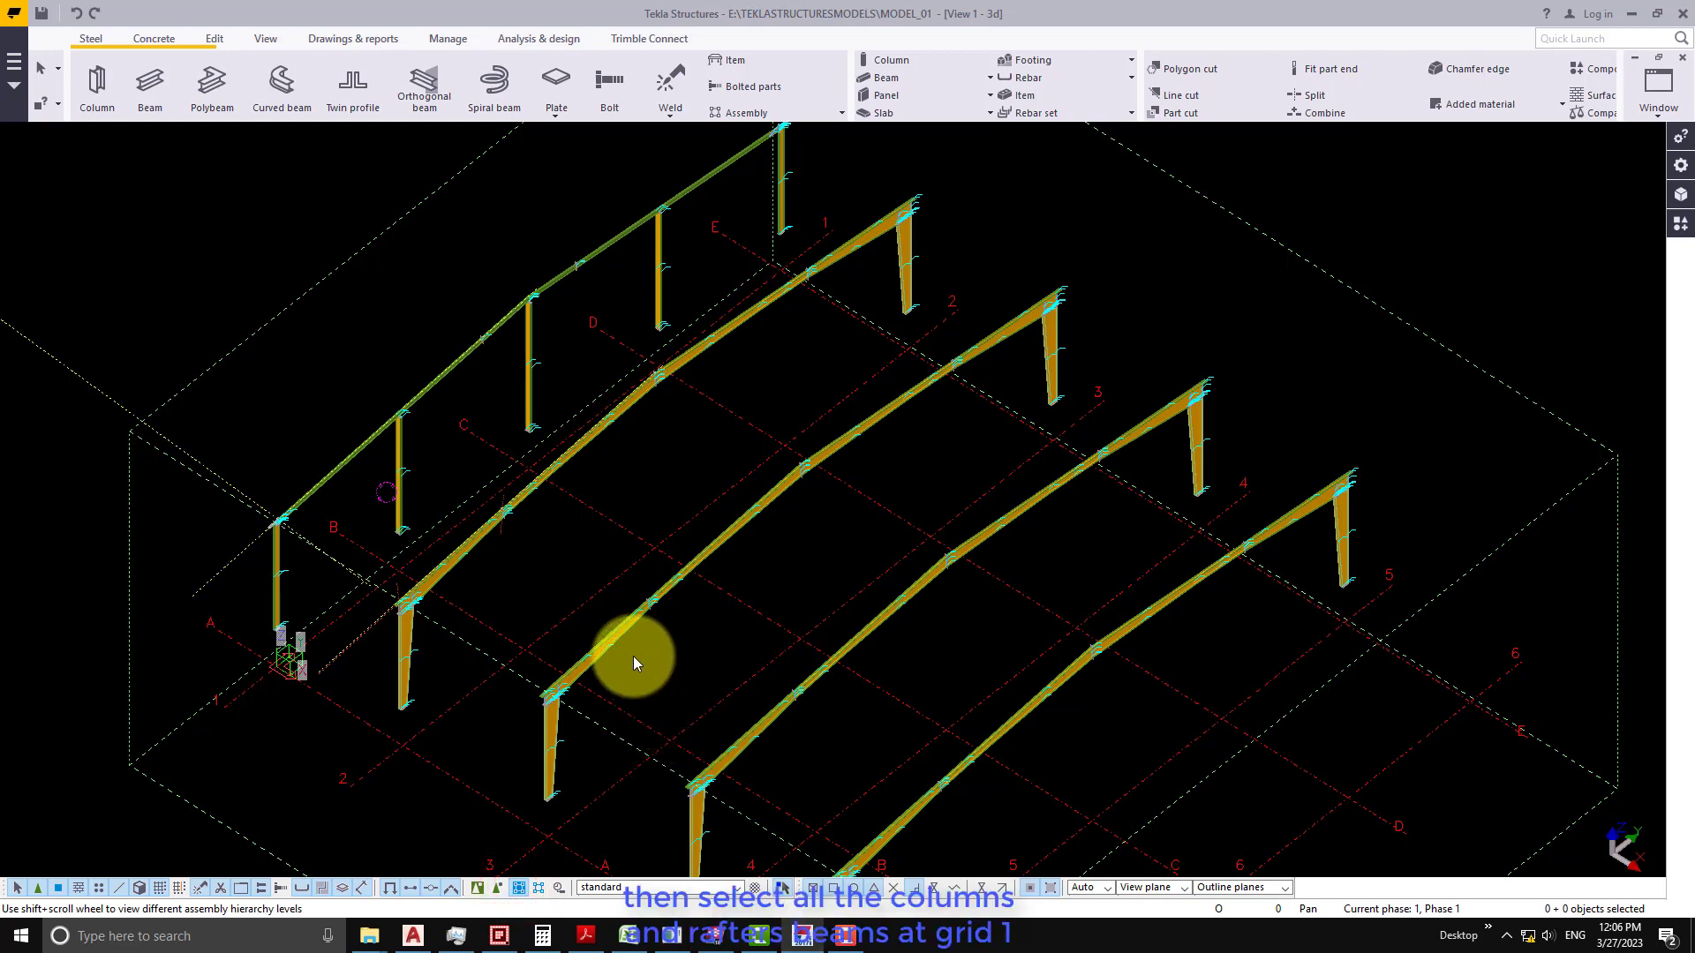
scroll(287, 561, up, 3)
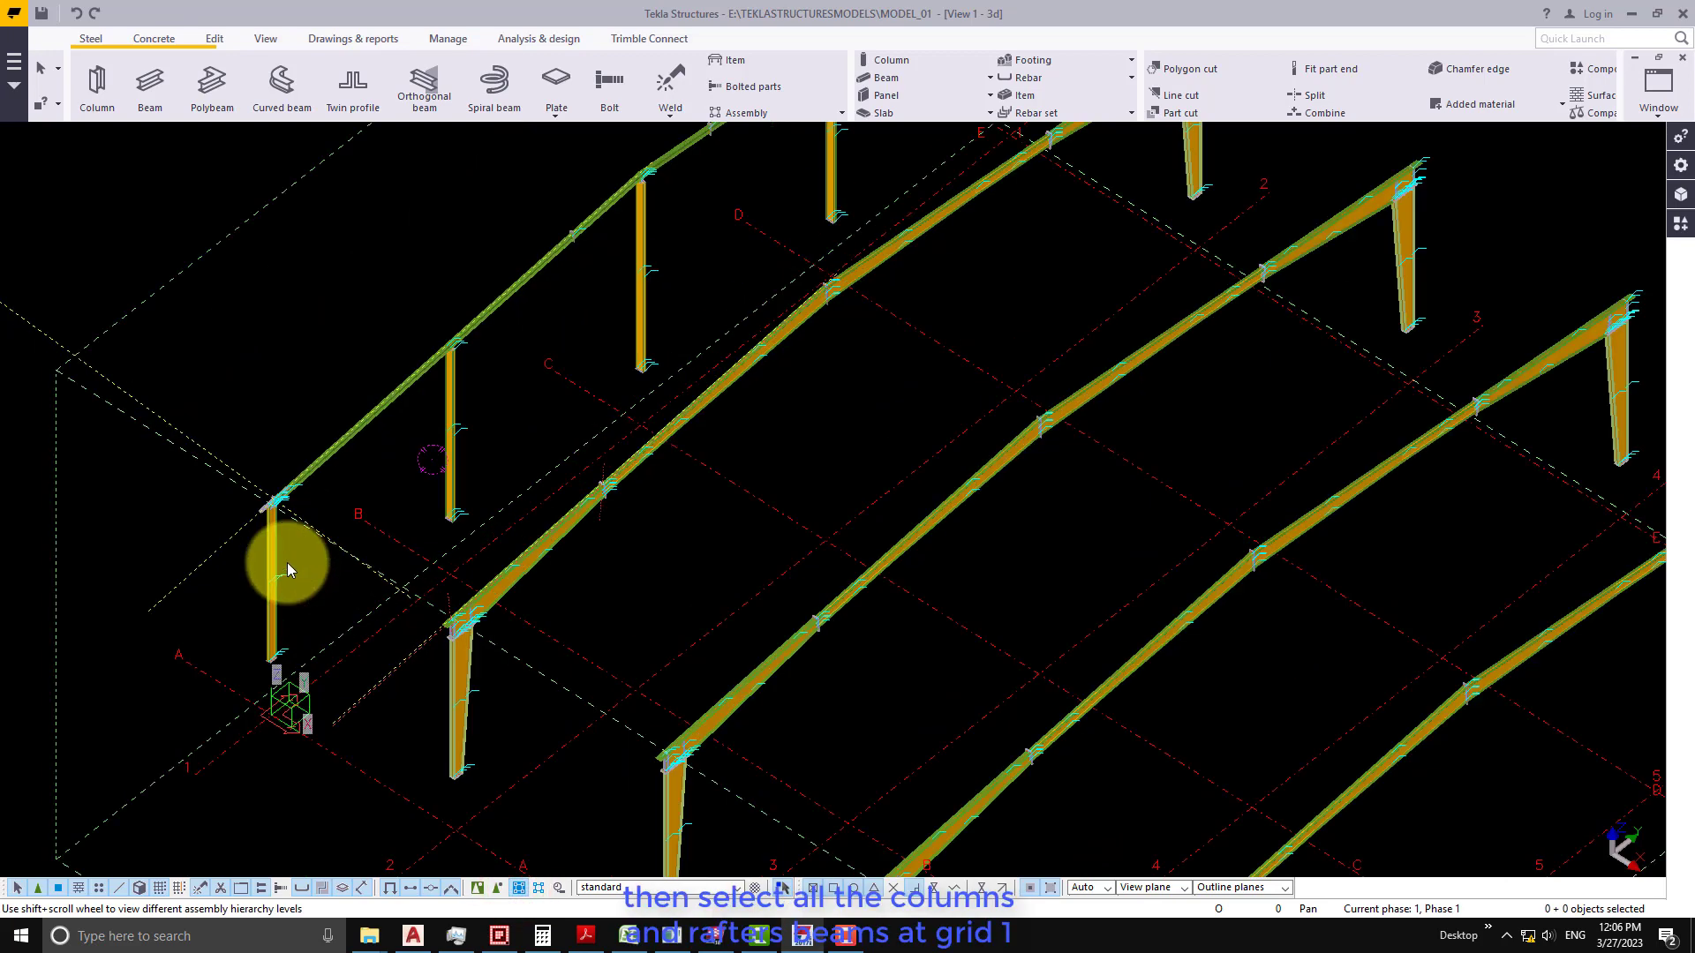
click(279, 562)
scroll(355, 454, up, 4)
ctrl+click(345, 428)
scroll(348, 605, down, 5)
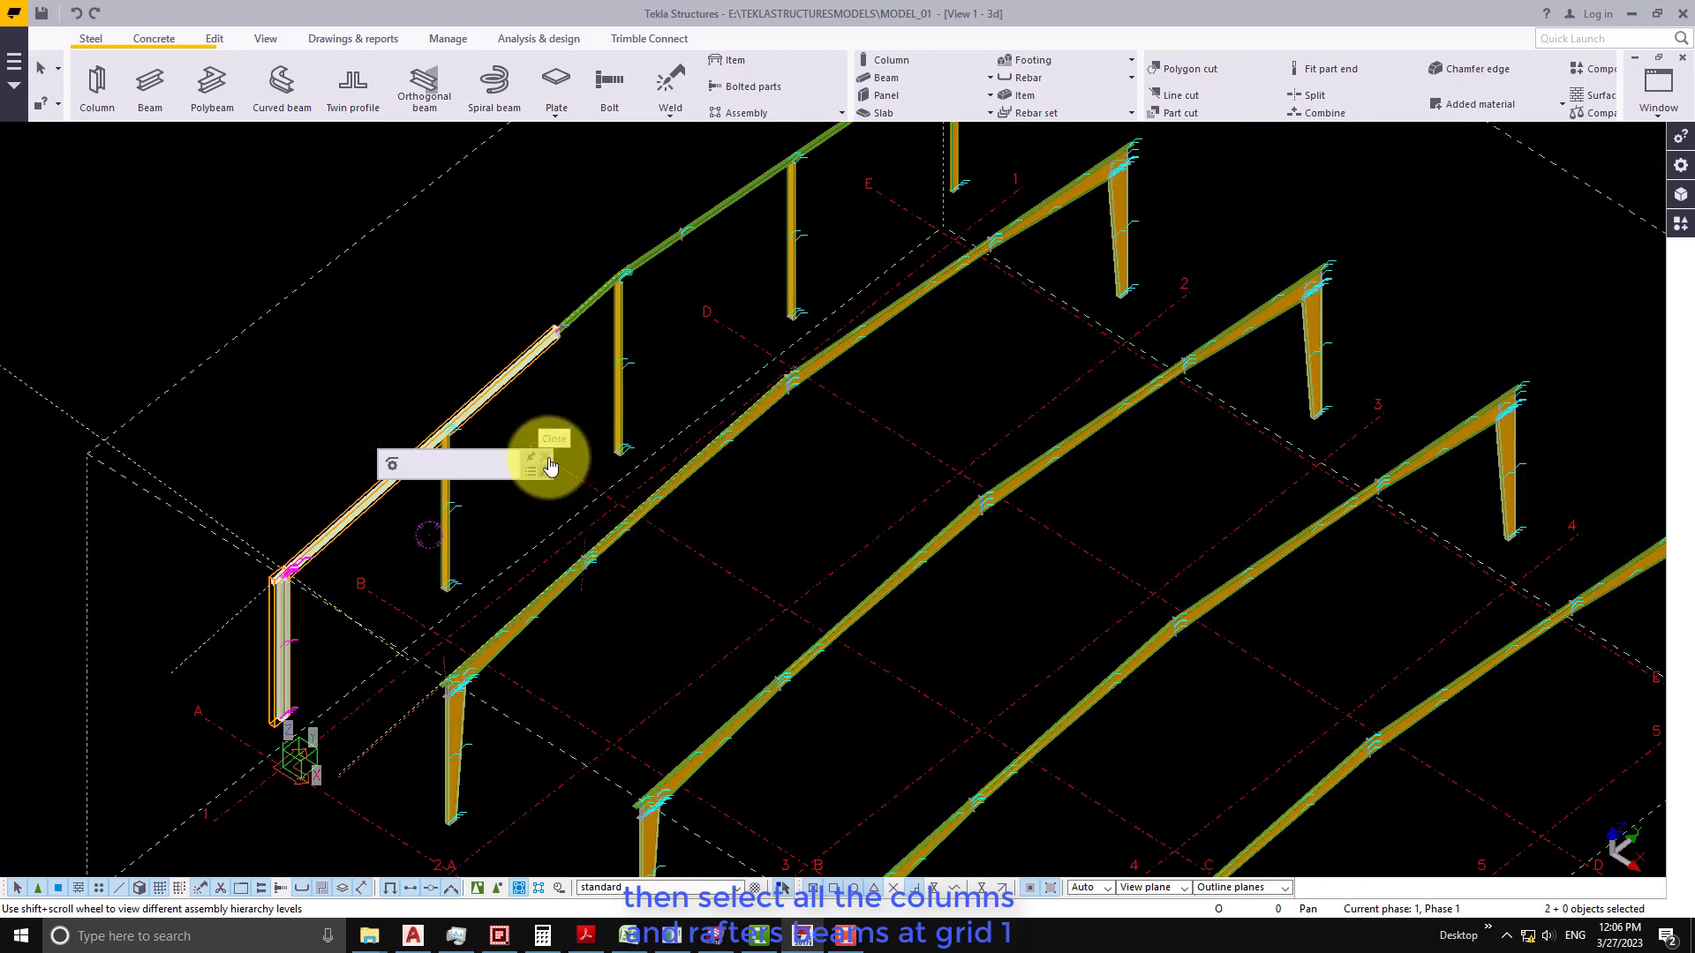
ctrl+click(447, 532)
ctrl+click(614, 406)
ctrl+click(605, 305)
- Add the remaining grid 1 rafter segment and columns until 8 objects are selected
scroll(632, 225, up, 2)
scroll(632, 225, up, 4)
scroll(489, 268, up, 4)
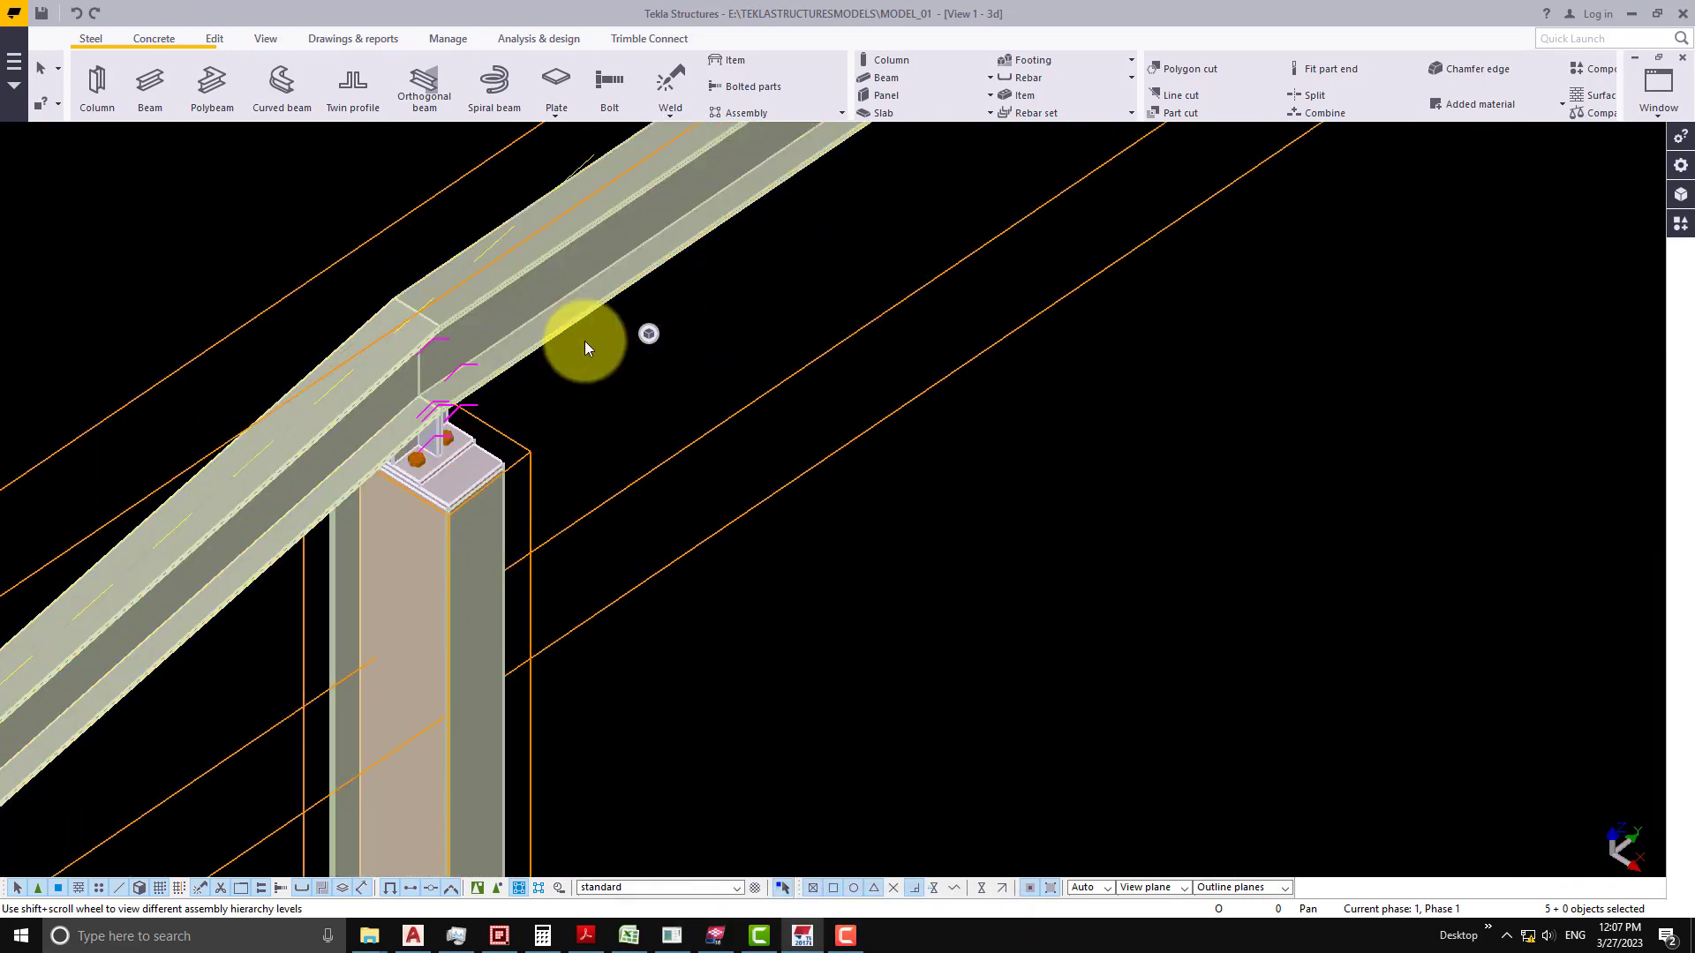
scroll(335, 500, down, 5)
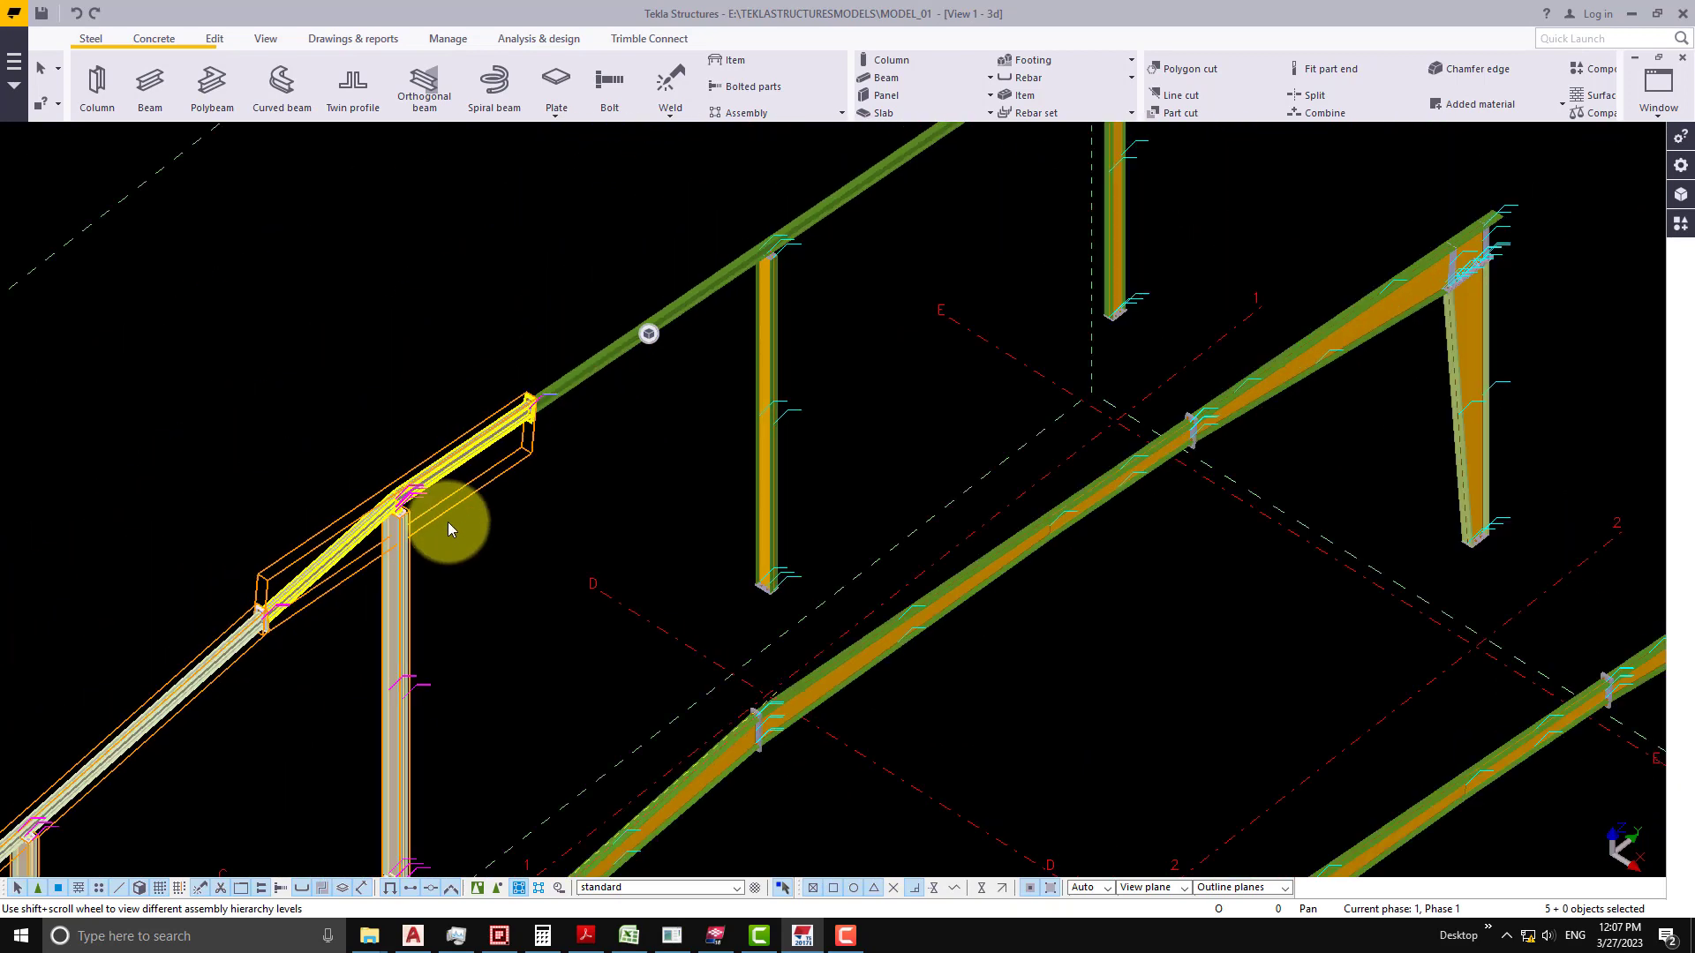
ctrl+click(572, 362)
ctrl+click(750, 495)
scroll(750, 496, up, 5)
scroll(406, 637, down, 8)
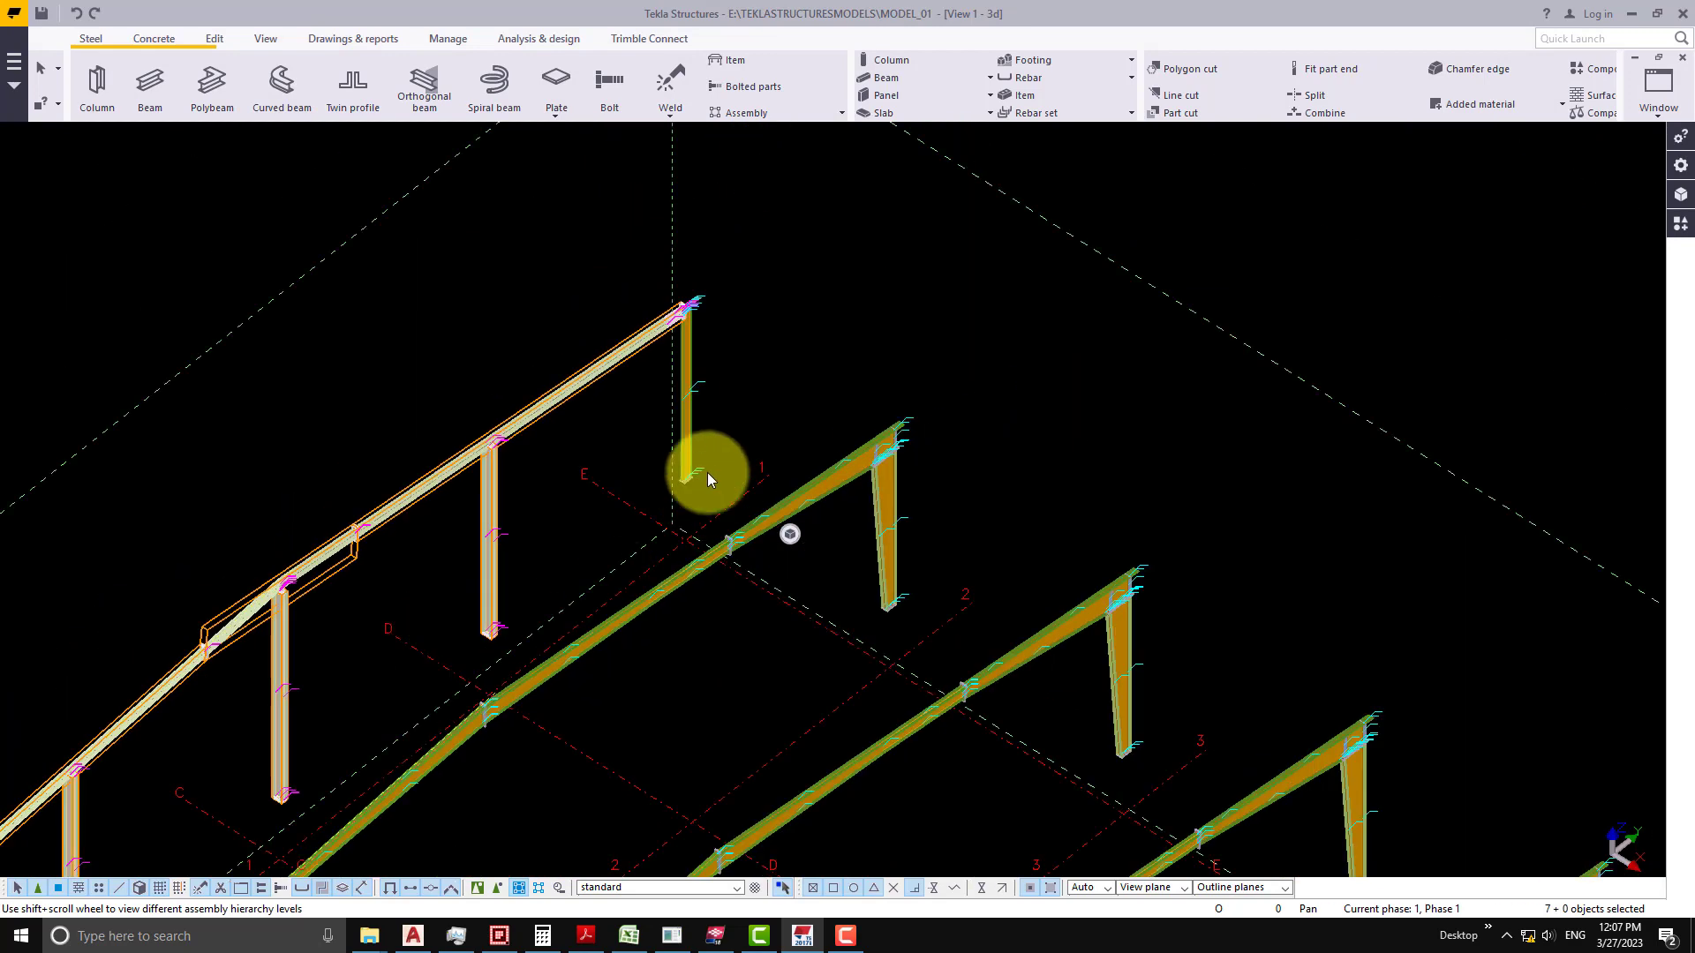
ctrl+click(698, 411)
scroll(759, 369, down, 5)
scroll(746, 435, up, 5)
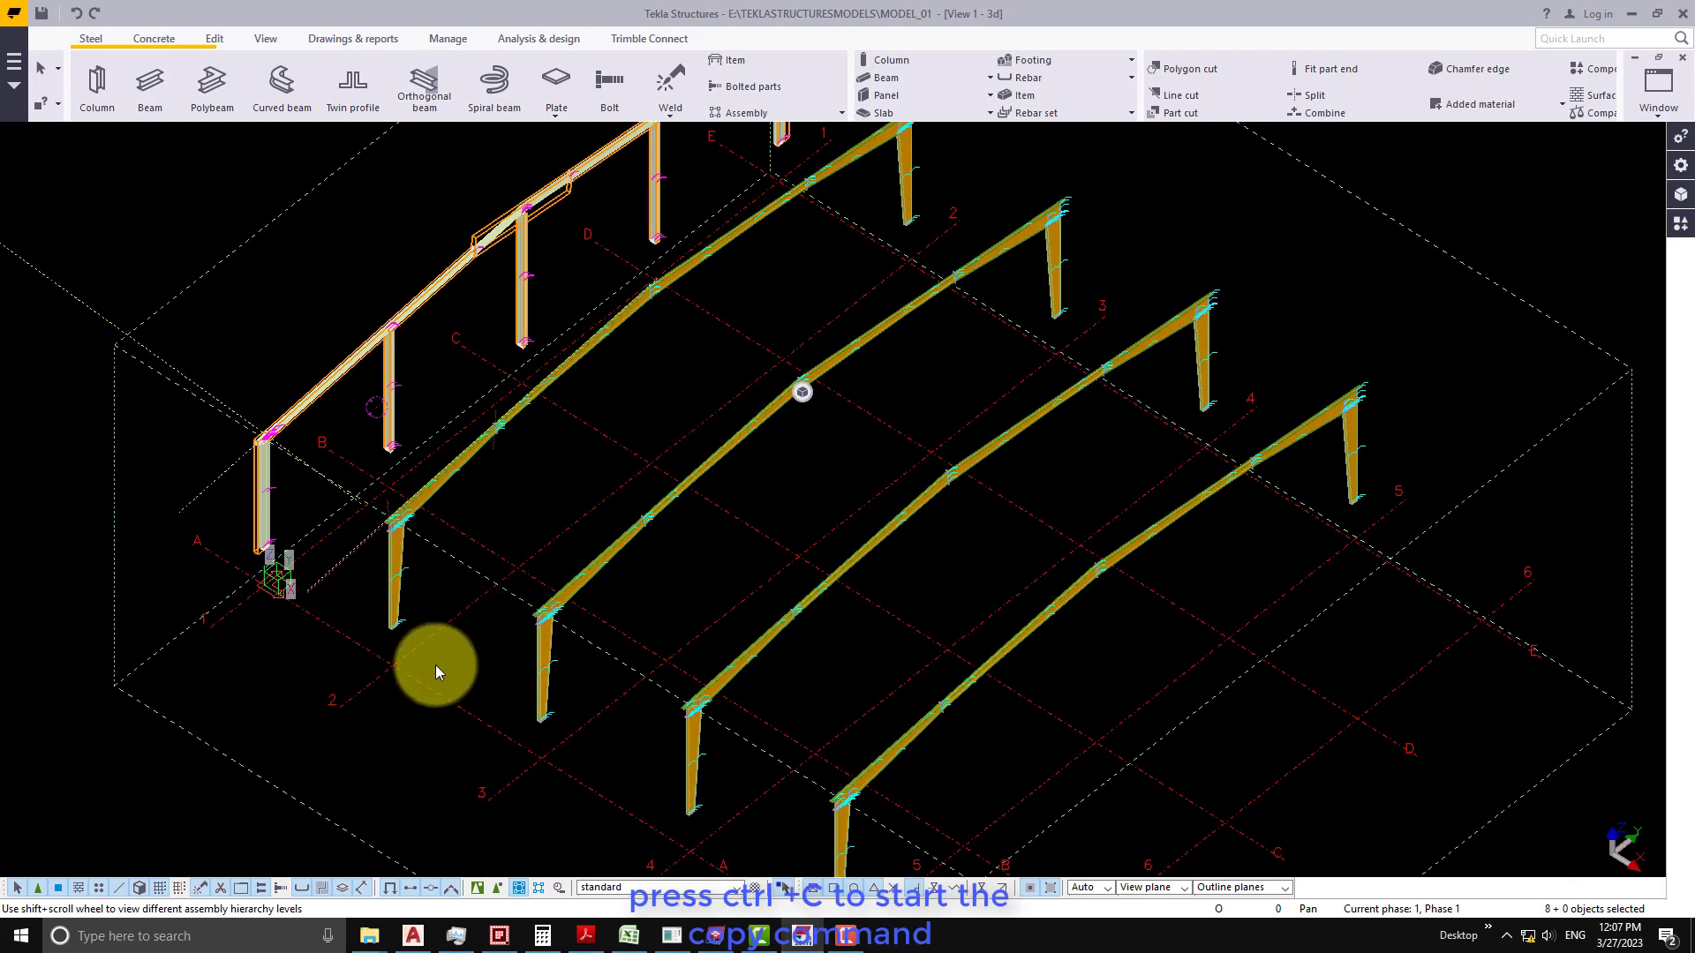
- Copy the selected frame from the end of grid line 1 to the end of grid line 6
scroll(424, 658, down, 5)
scroll(692, 419, up, 5)
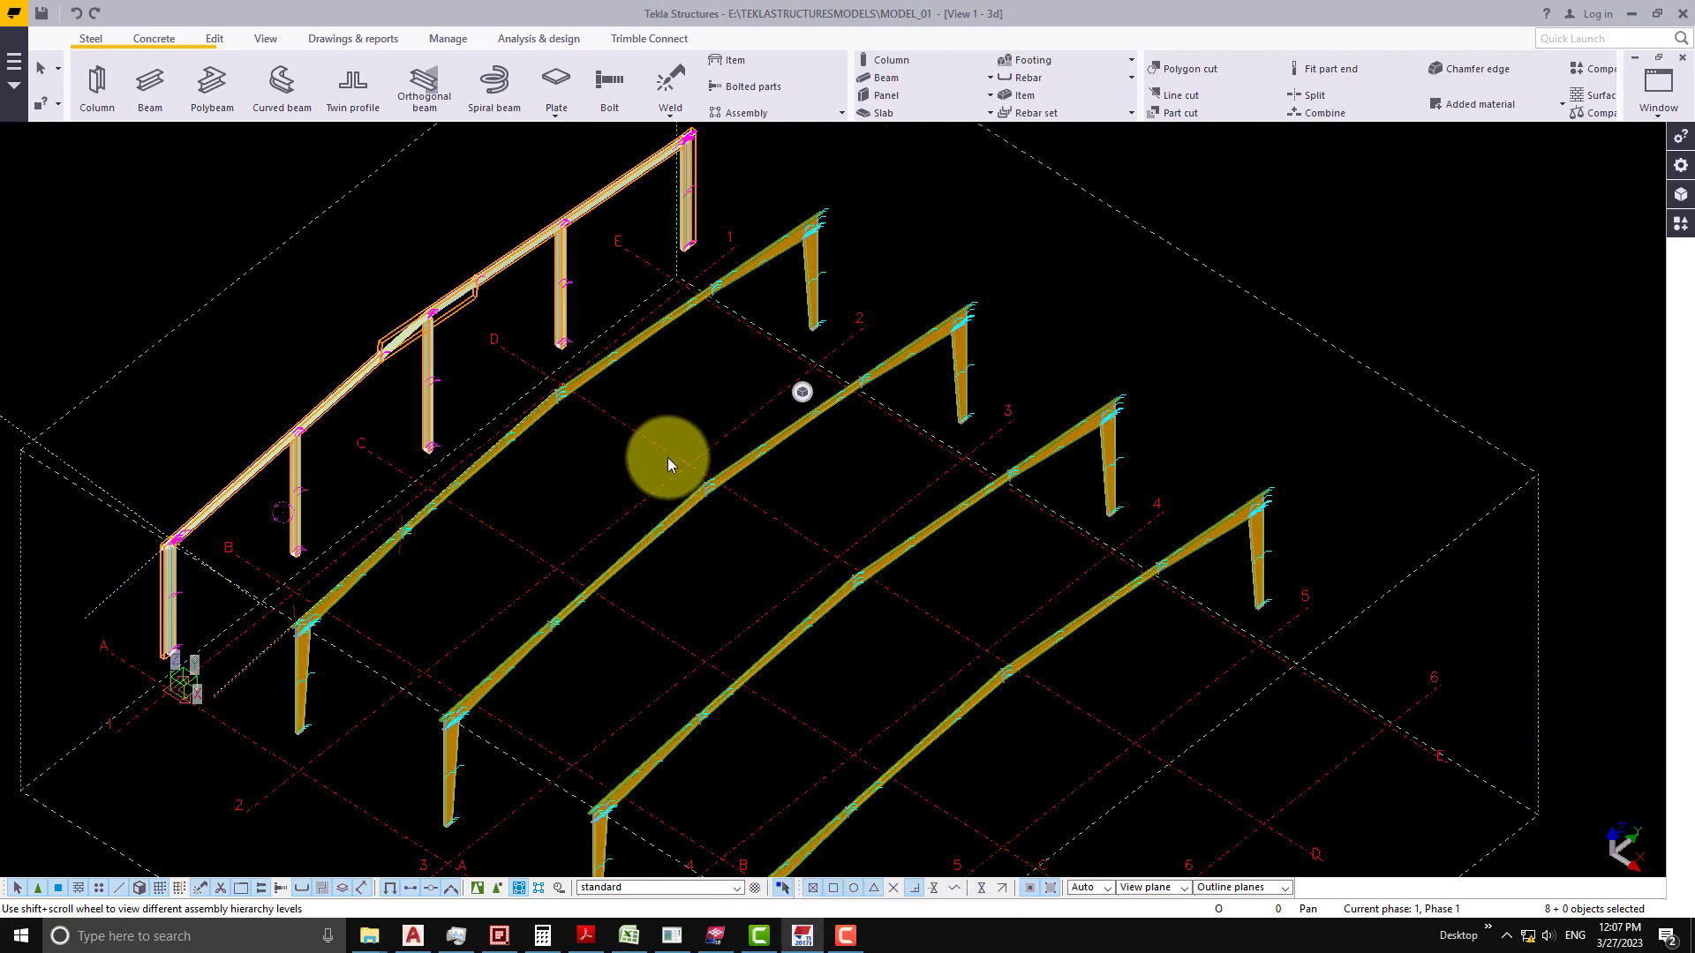
key(ctrl+c)
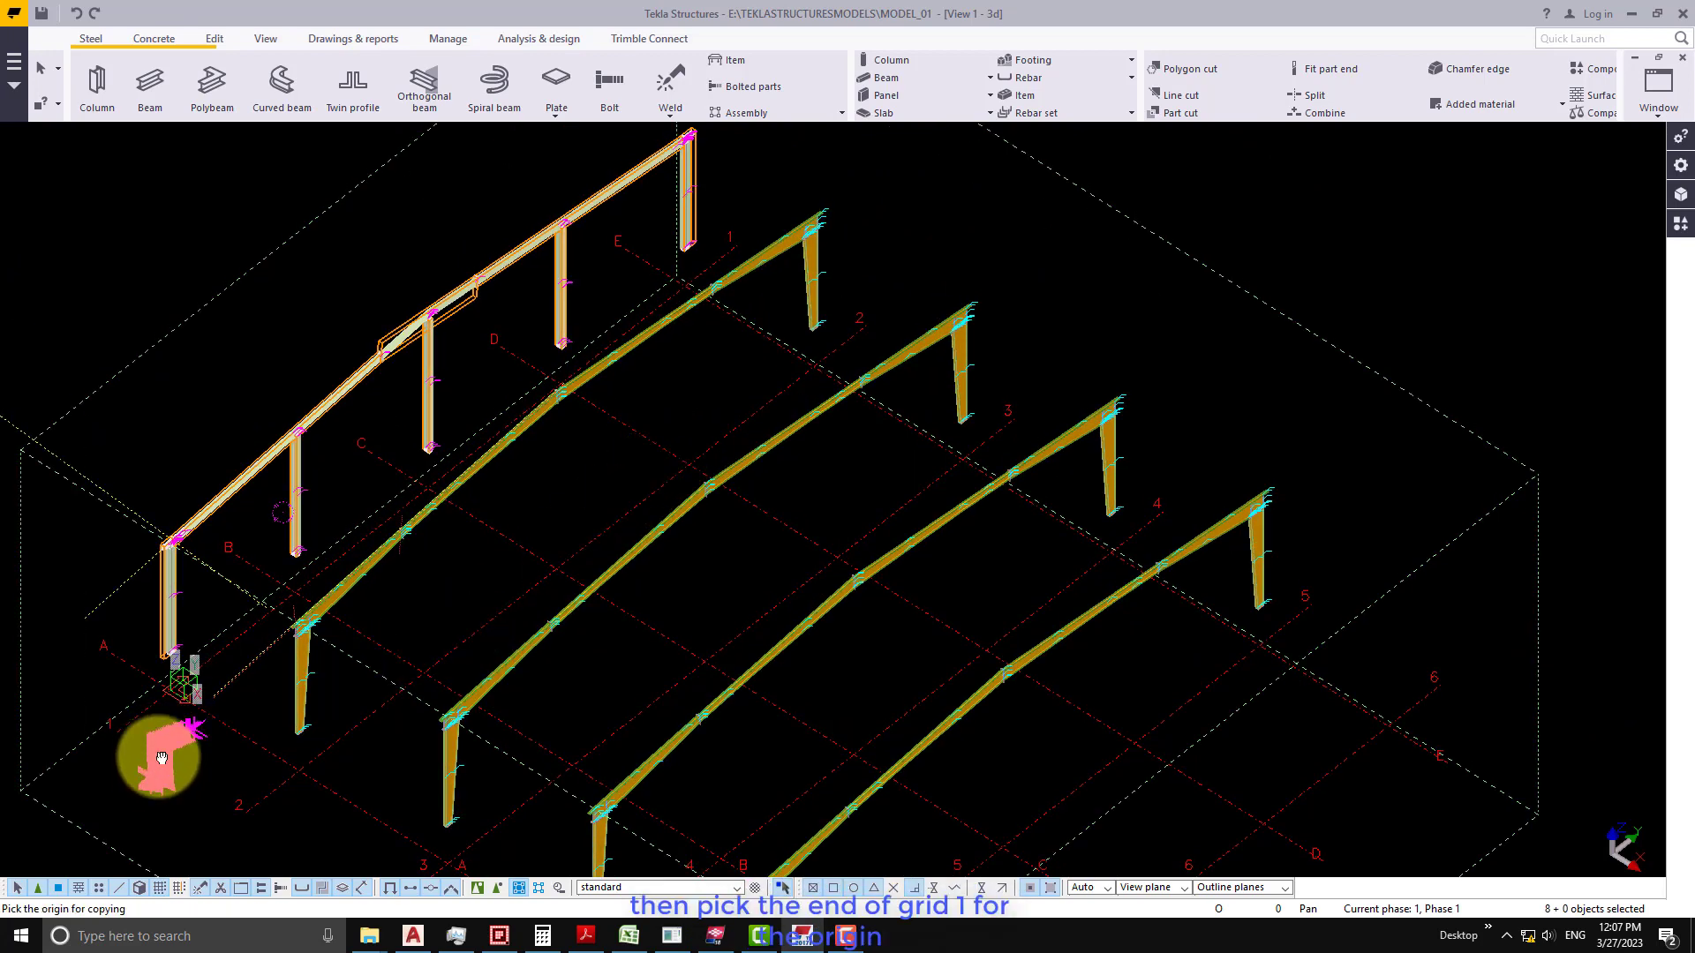
middle_drag(175, 726, 225, 422)
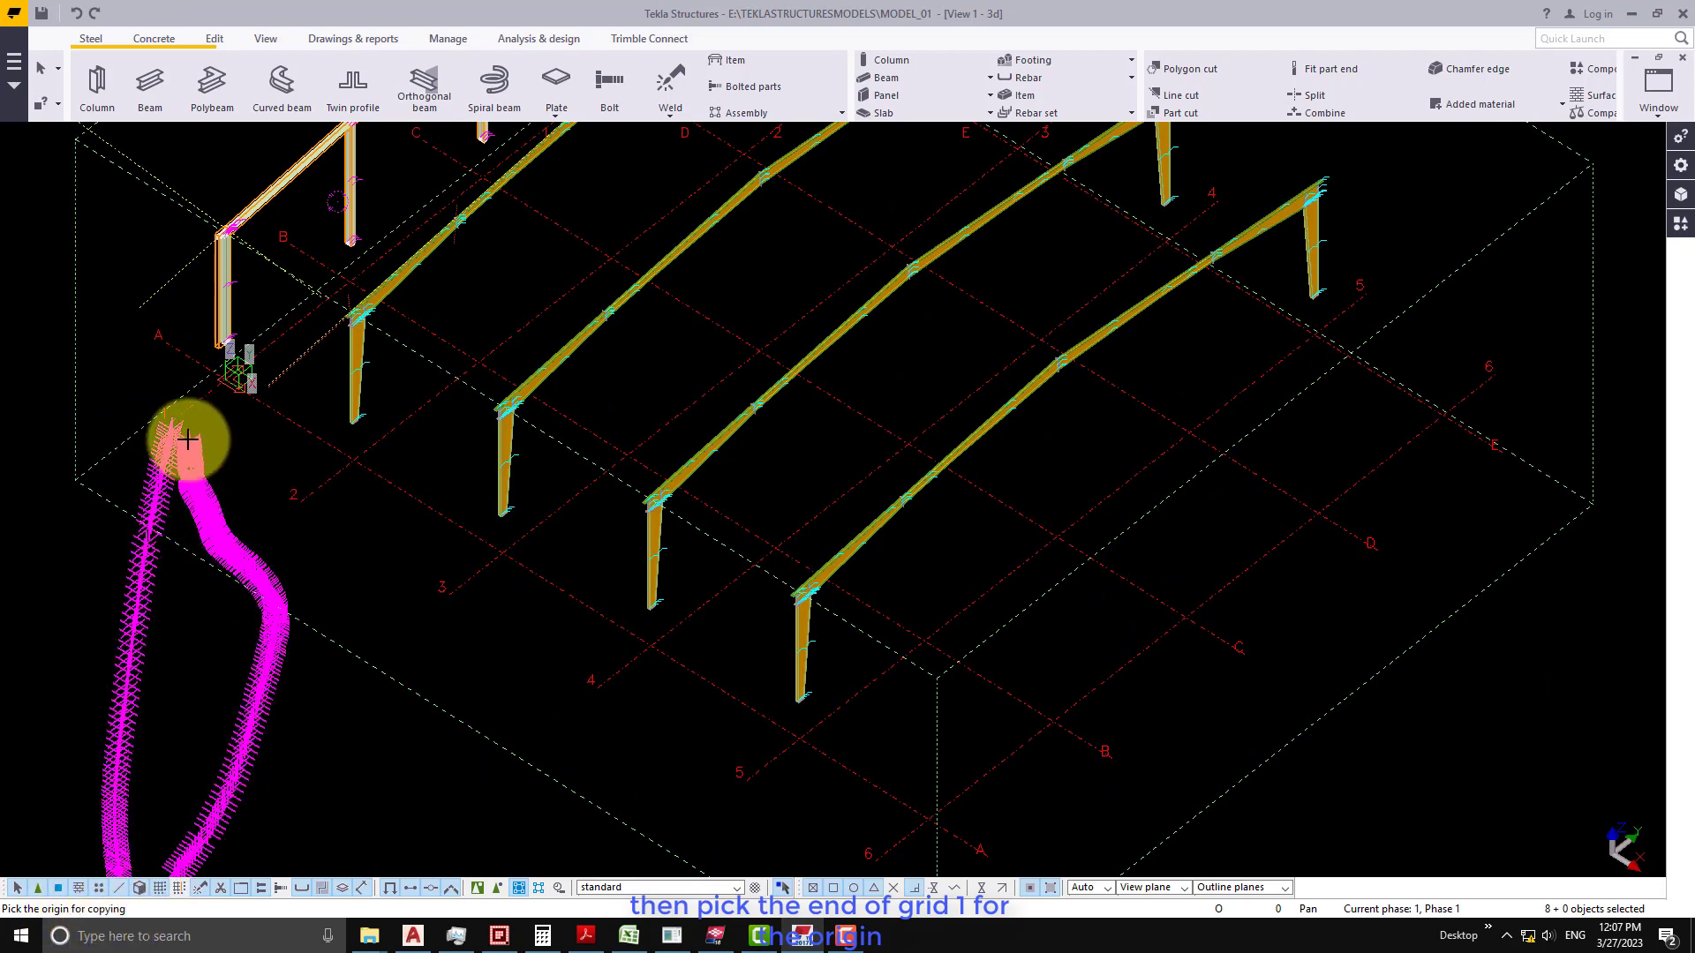
click(177, 418)
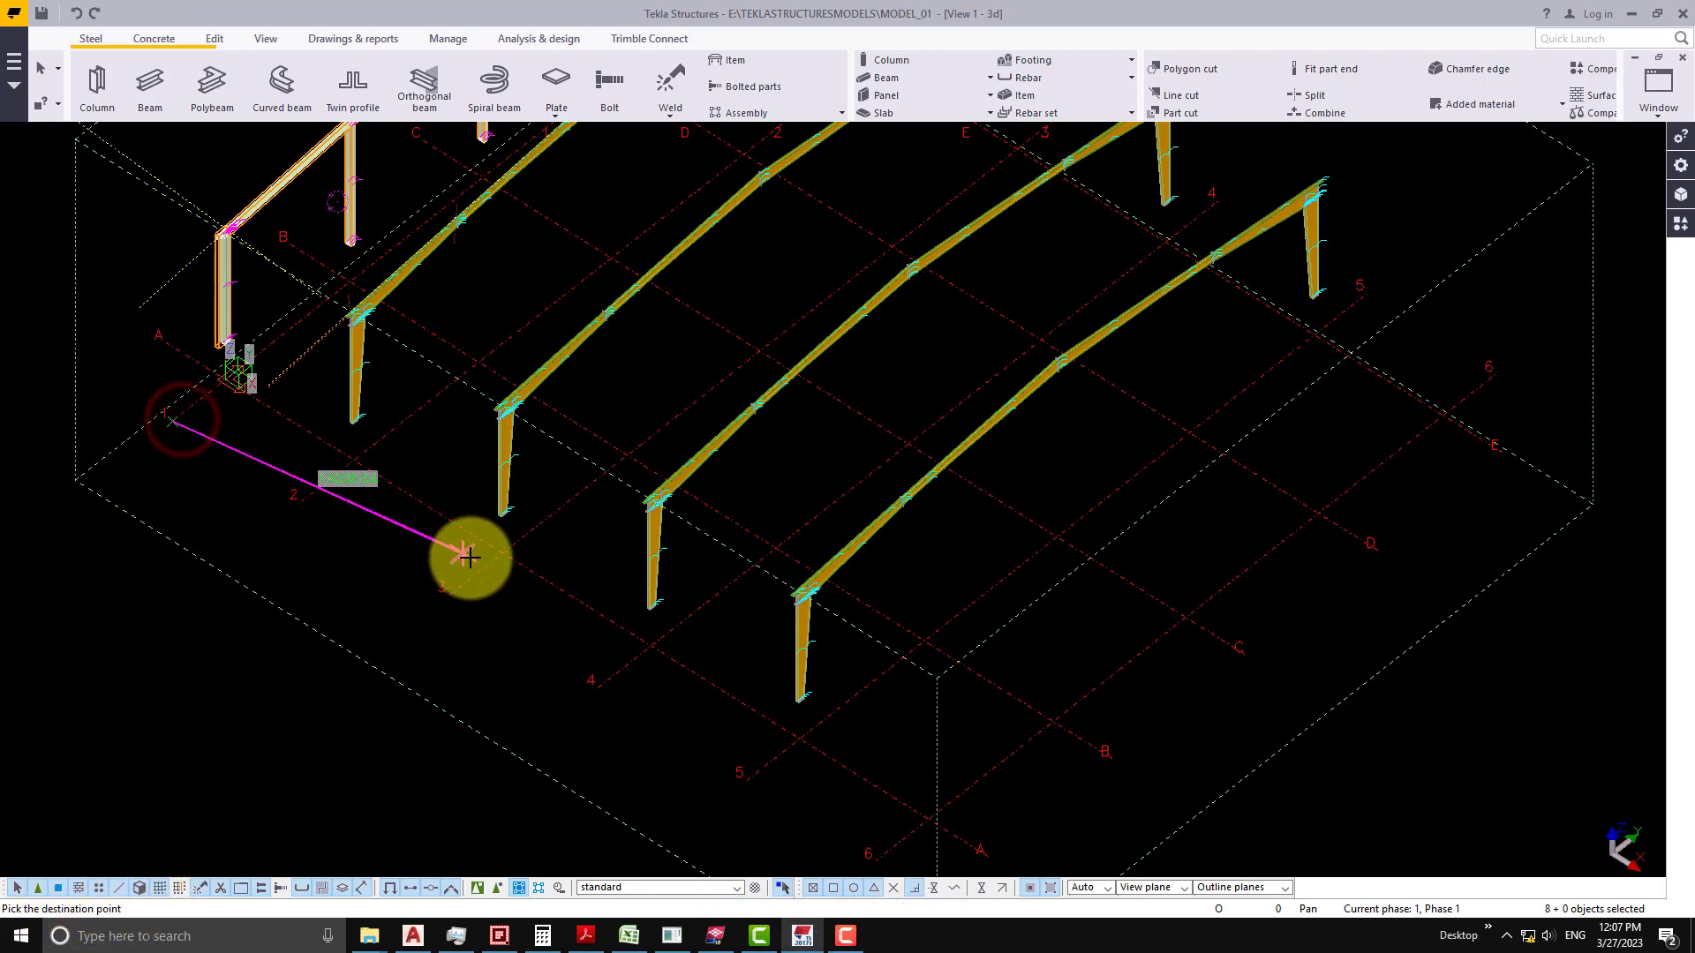
middle_drag(817, 753, 713, 580)
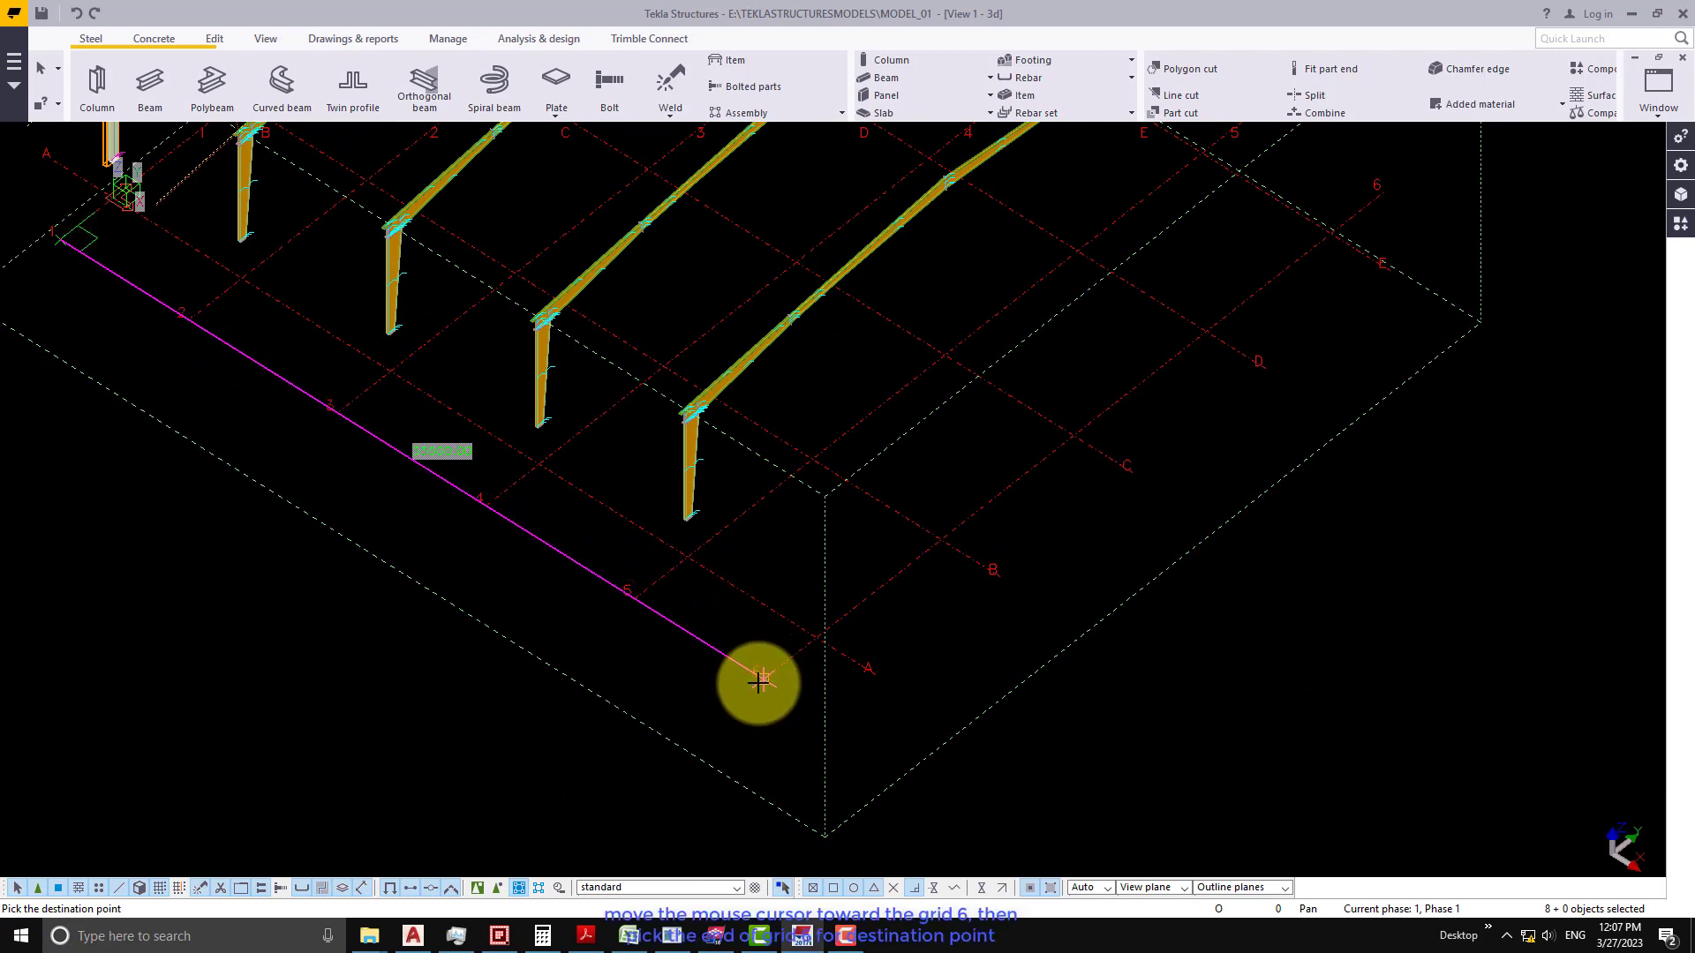
click(761, 679)
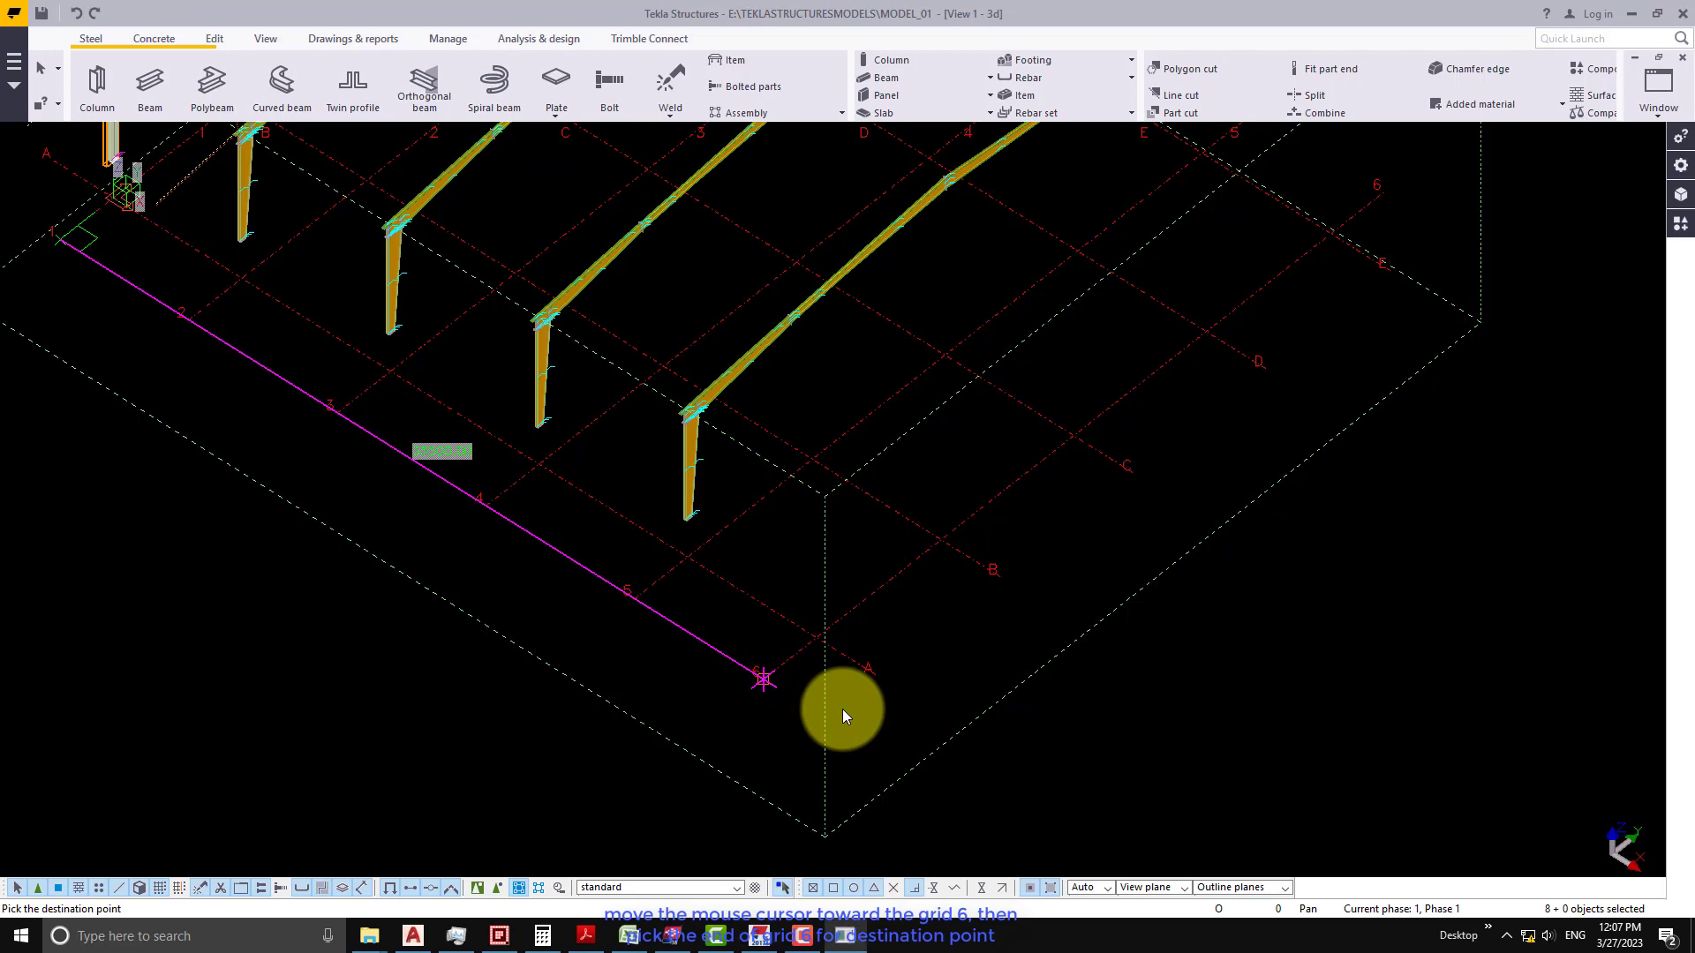
- Interrupt the copy and narrow the selection to a single part of the new frame
right_click(862, 515)
click(921, 531)
scroll(821, 609, up, 2)
scroll(861, 611, up, 3)
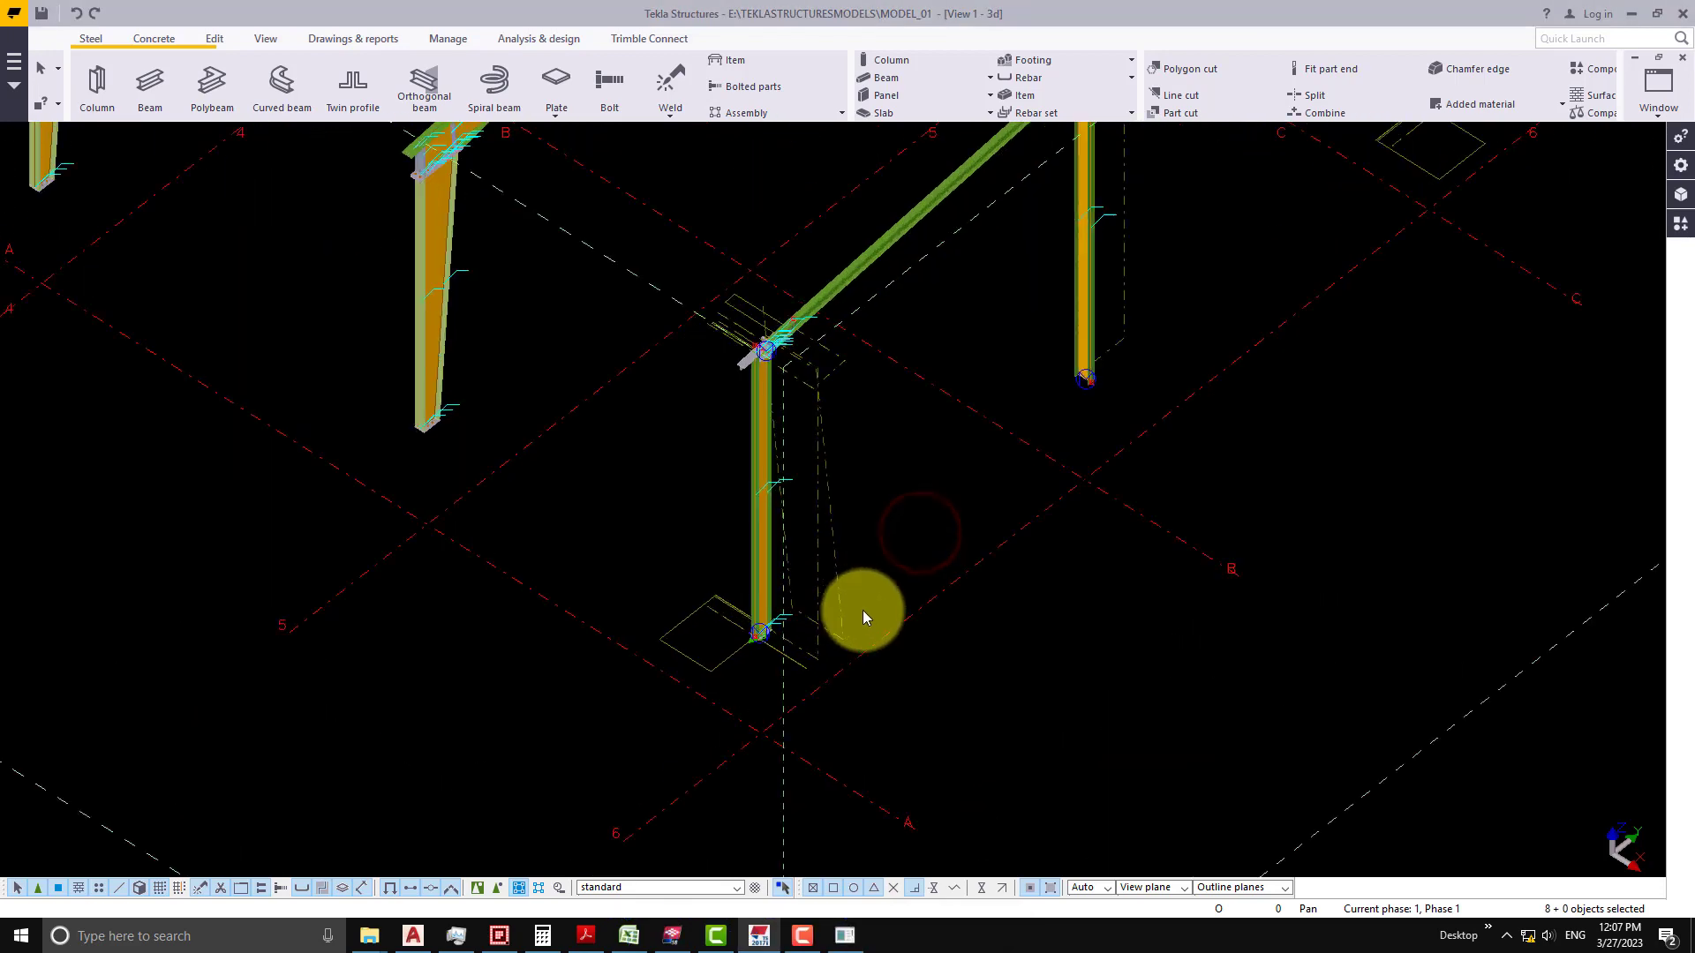
middle_drag(972, 496, 771, 719)
right_click(748, 636)
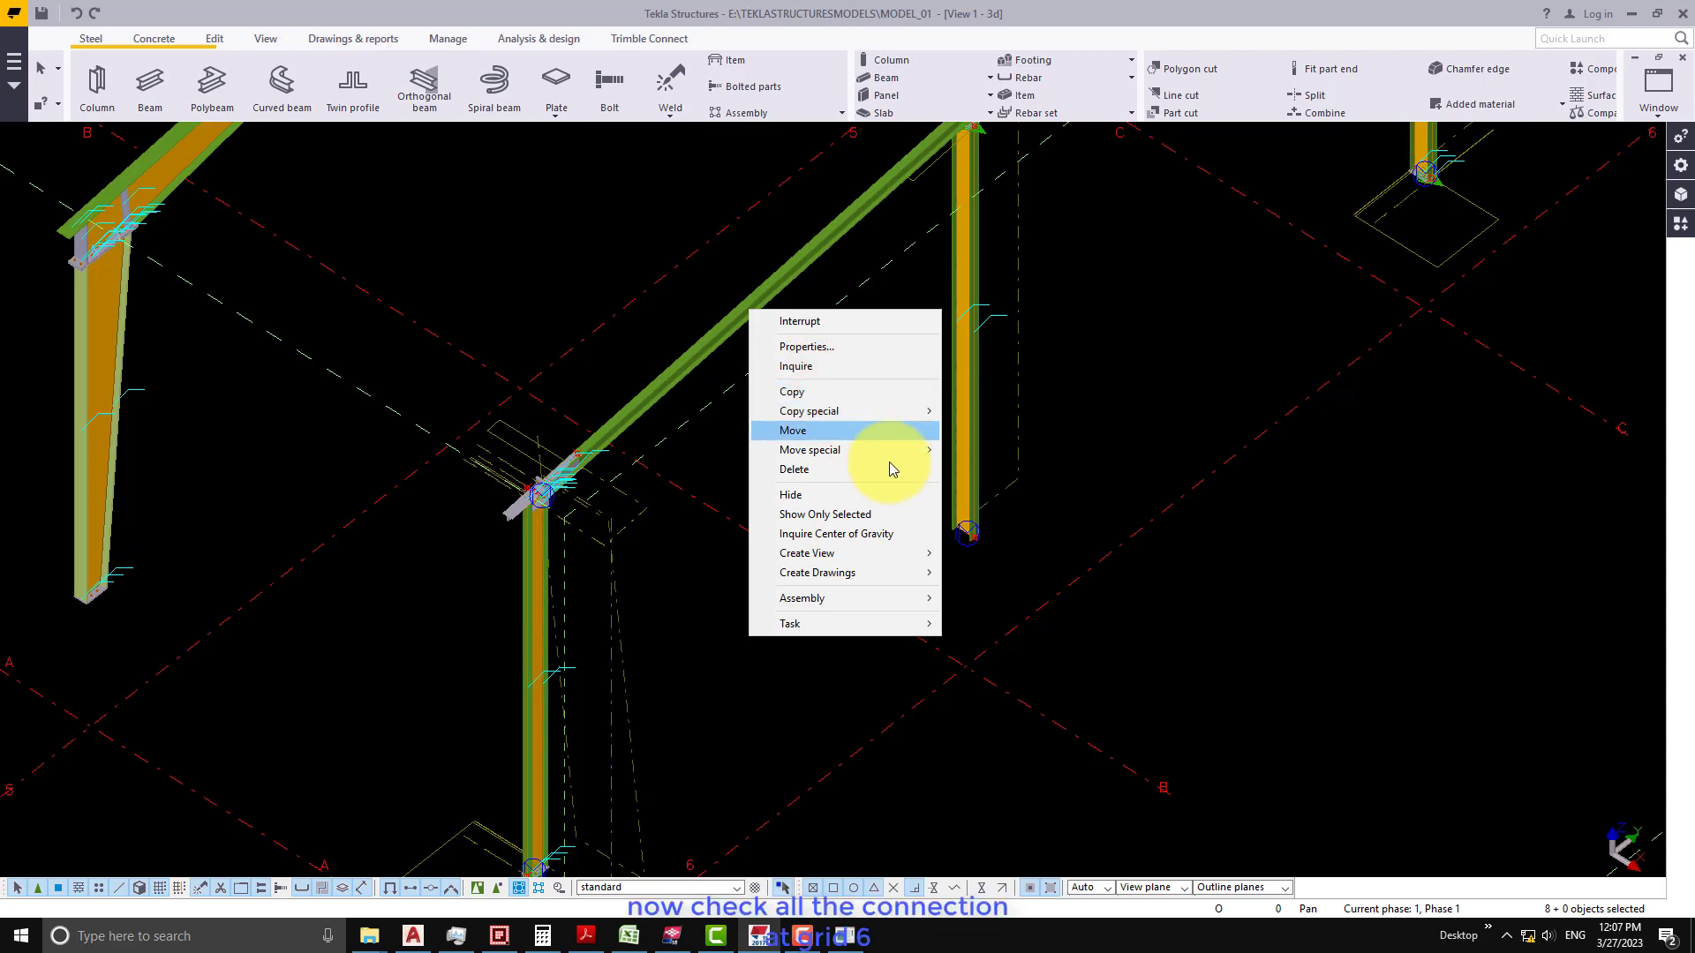
click(1080, 548)
right_click(1102, 416)
click(1147, 510)
- Inspect each grid 6 column-beam joint, finding the column near grid C without a base plate
scroll(997, 609, down, 1)
drag(1180, 556, 1124, 594)
scroll(1135, 553, up, 2)
middle_drag(1136, 553, 965, 647)
click(1140, 453)
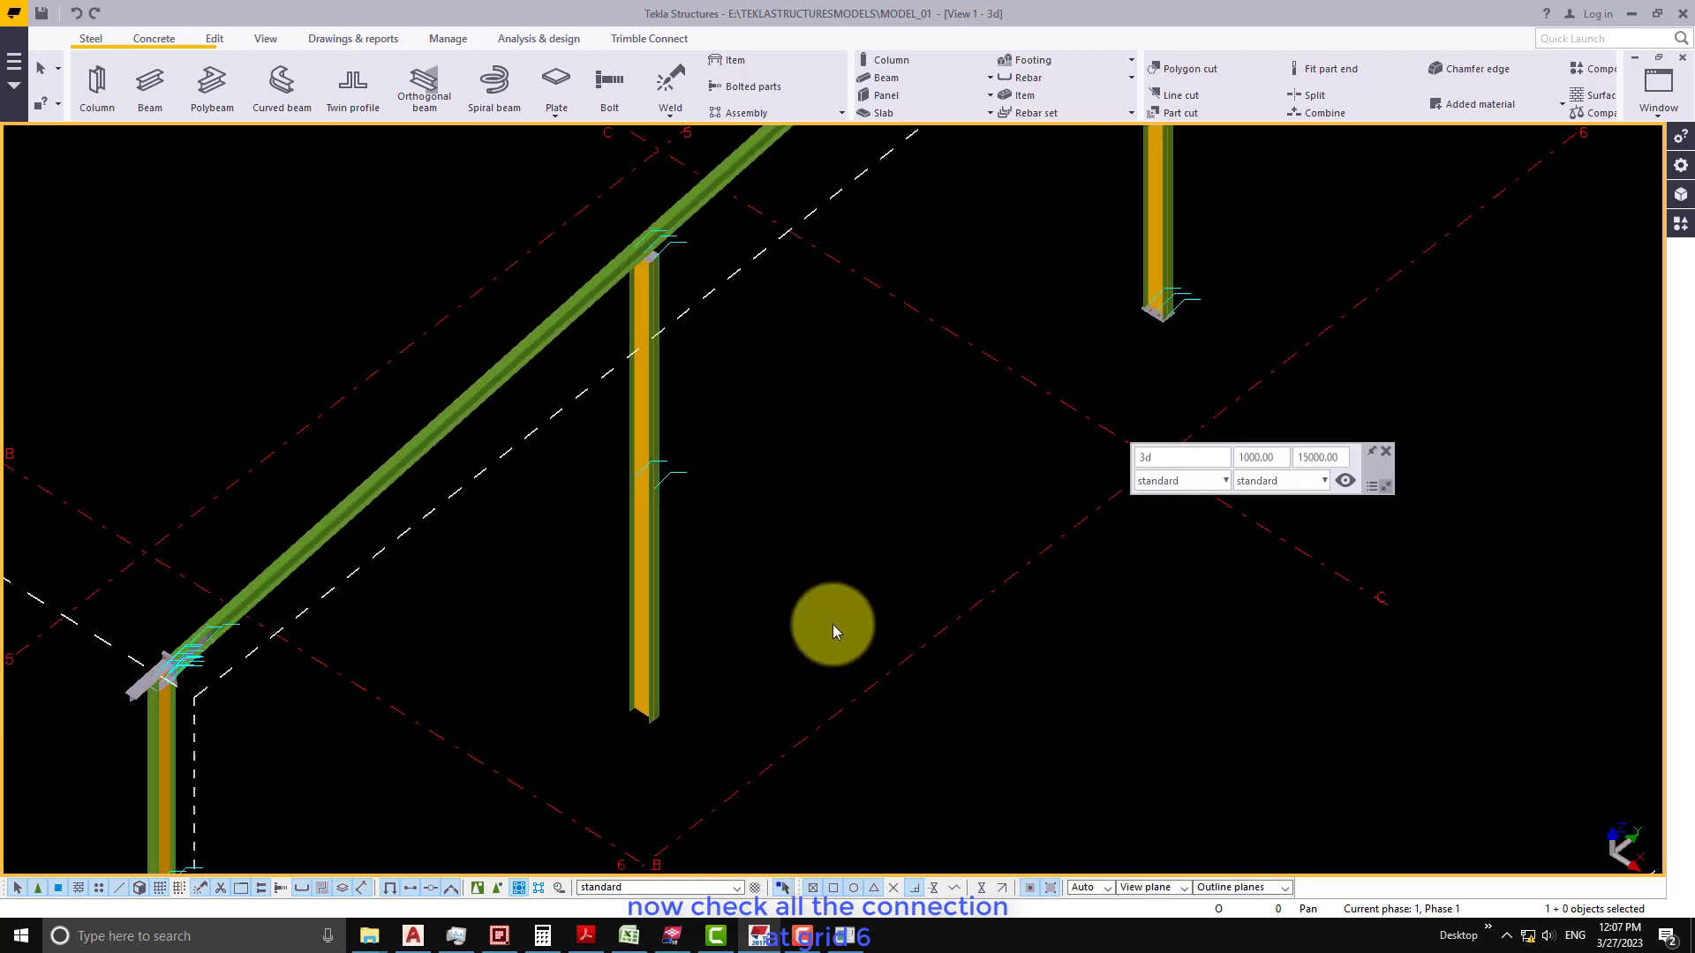
middle_drag(672, 473, 756, 685)
scroll(552, 544, up, 3)
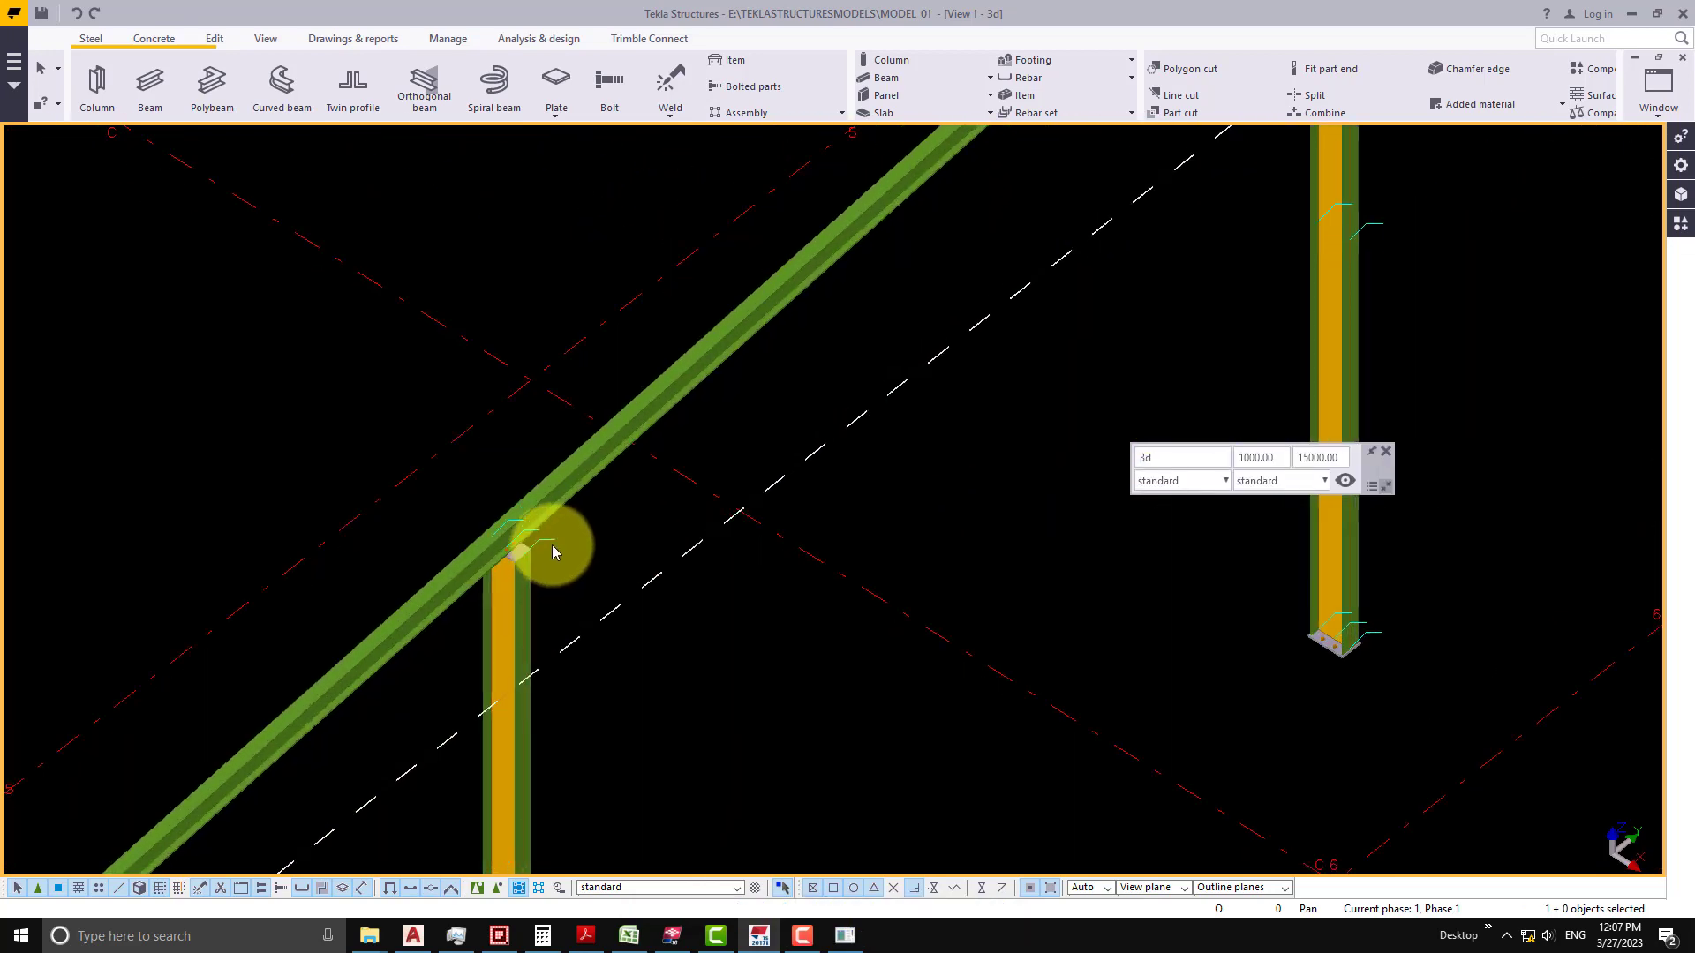
scroll(469, 700, down, 4)
middle_drag(965, 322, 556, 654)
scroll(556, 654, up, 3)
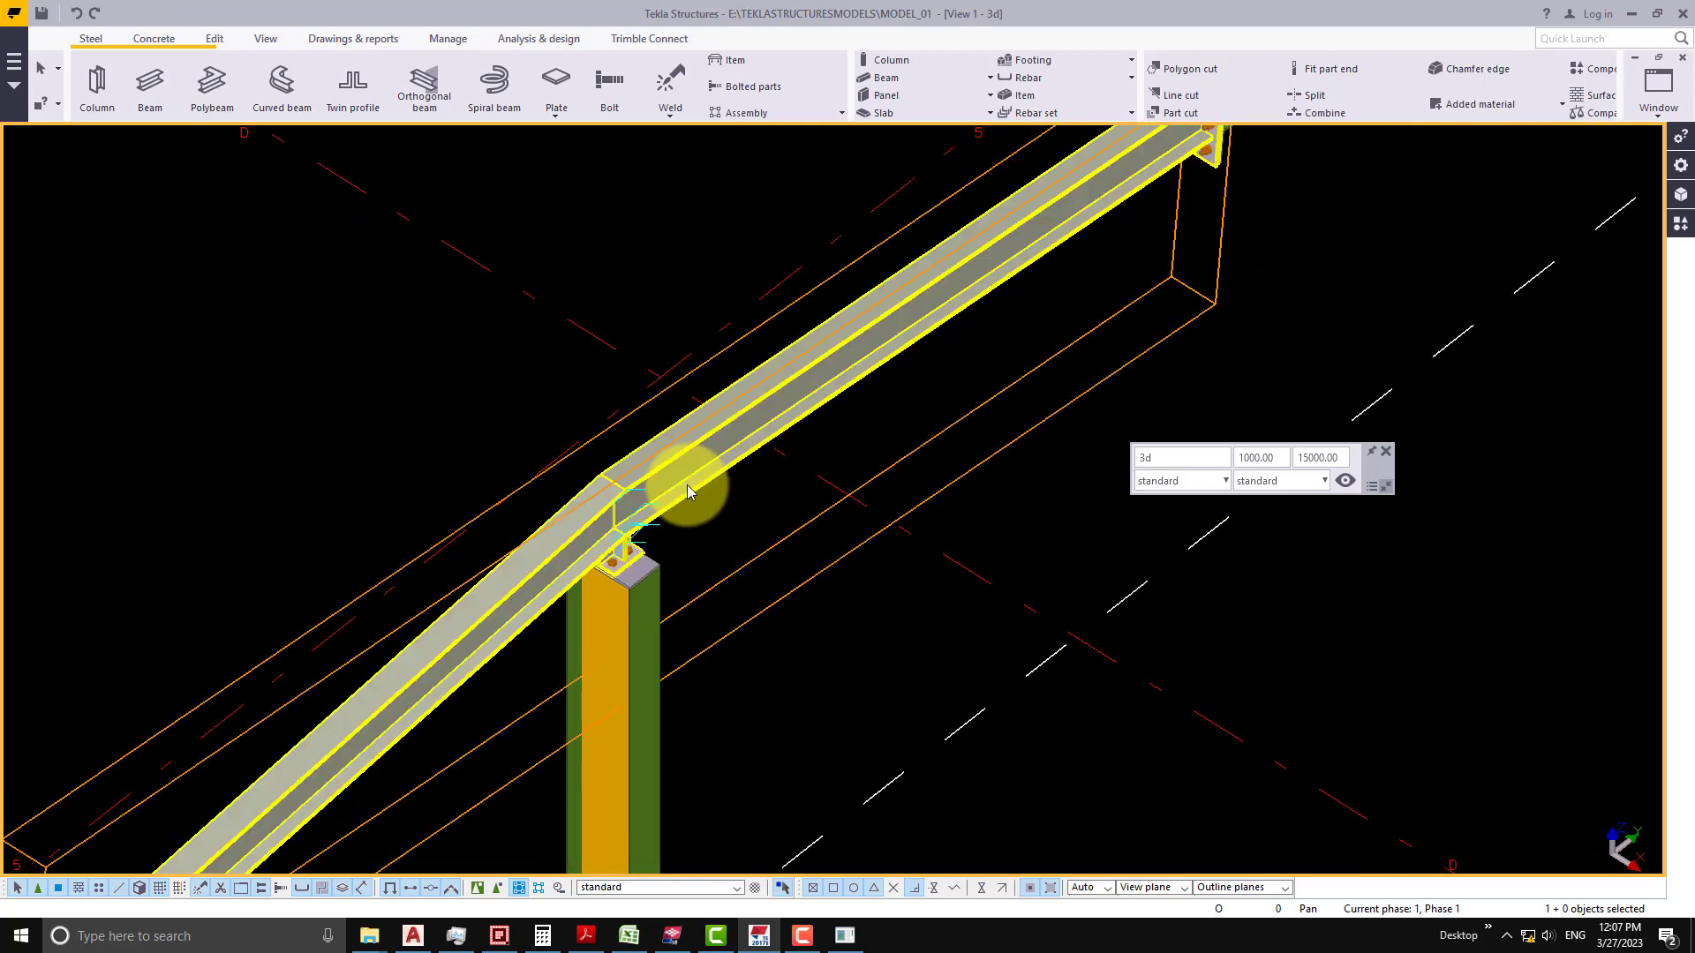
scroll(764, 414, up, 3)
middle_drag(983, 321, 250, 670)
scroll(764, 415, down, 2)
middle_drag(847, 272, 804, 326)
middle_drag(914, 749, 897, 409)
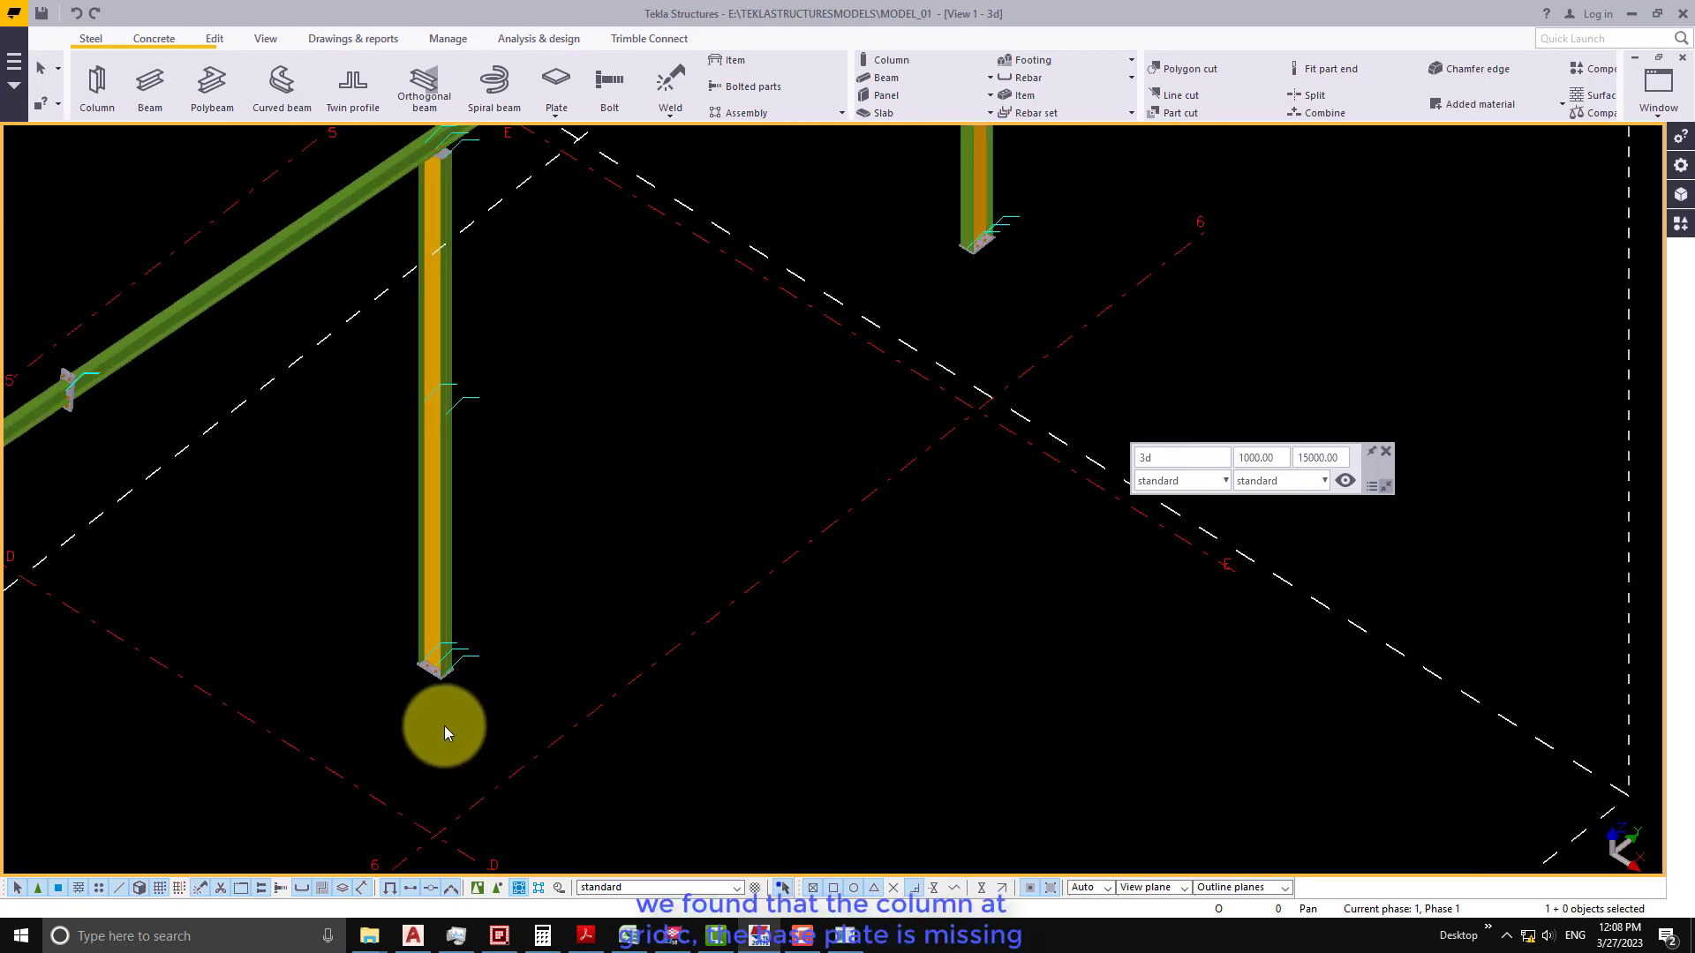
middle_drag(438, 725, 586, 586)
middle_drag(697, 405, 469, 601)
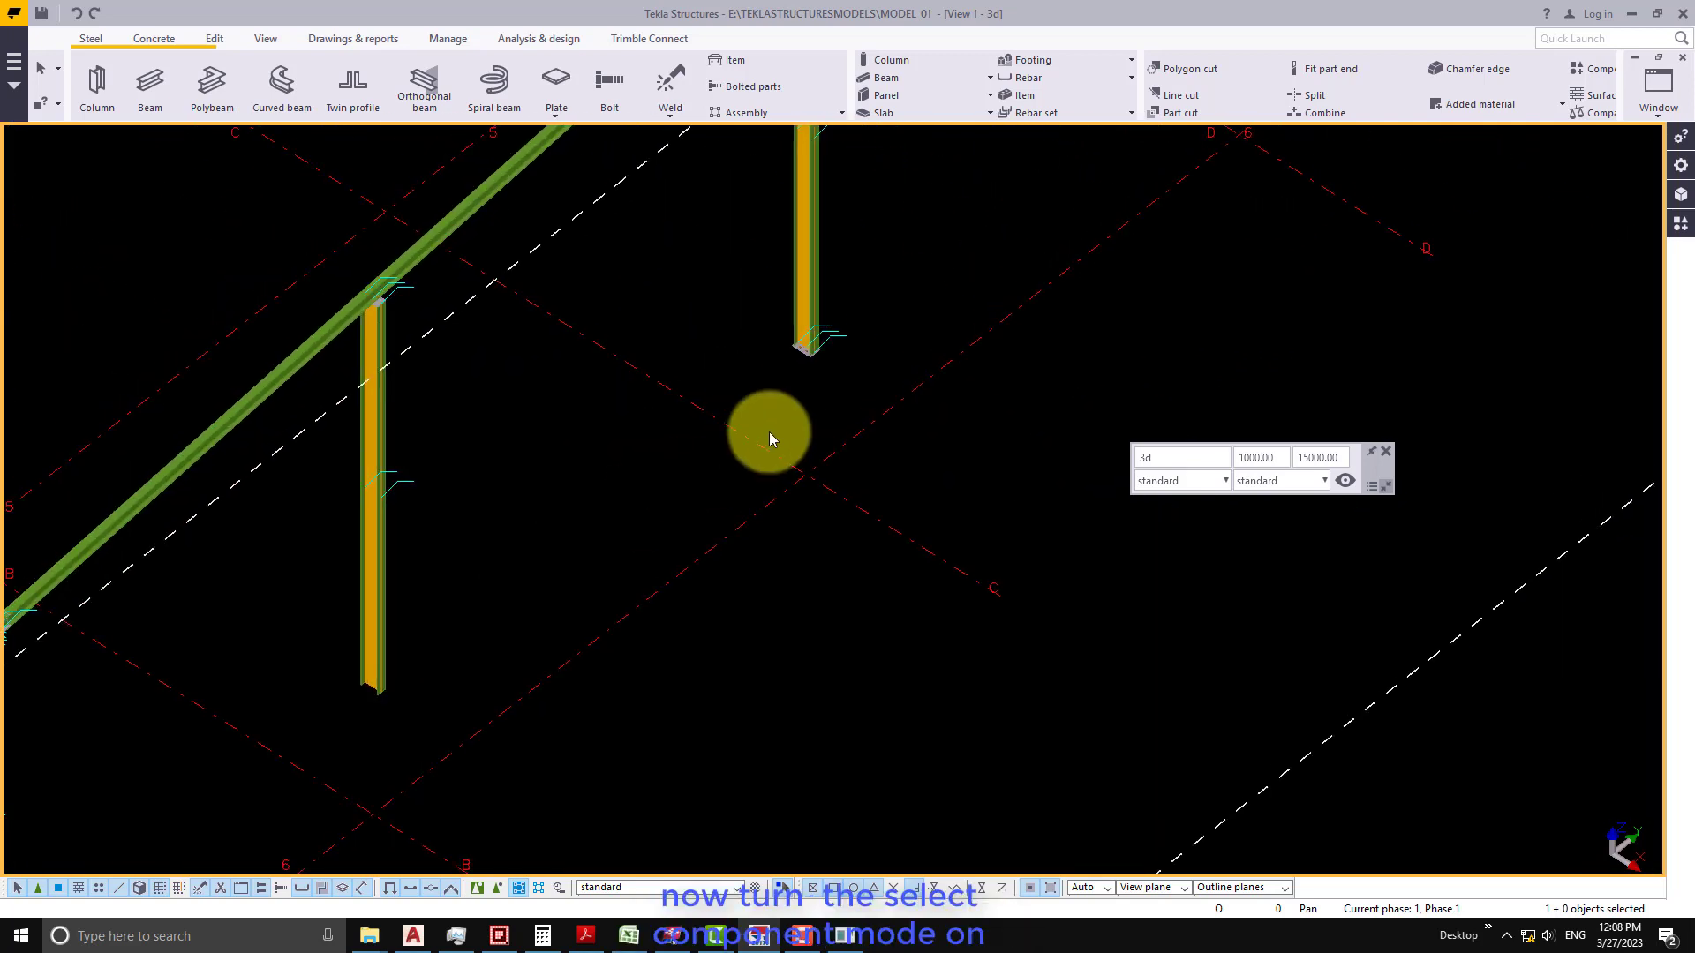
- Turn on component selection and pick the base plate connection at a column foot
click(755, 372)
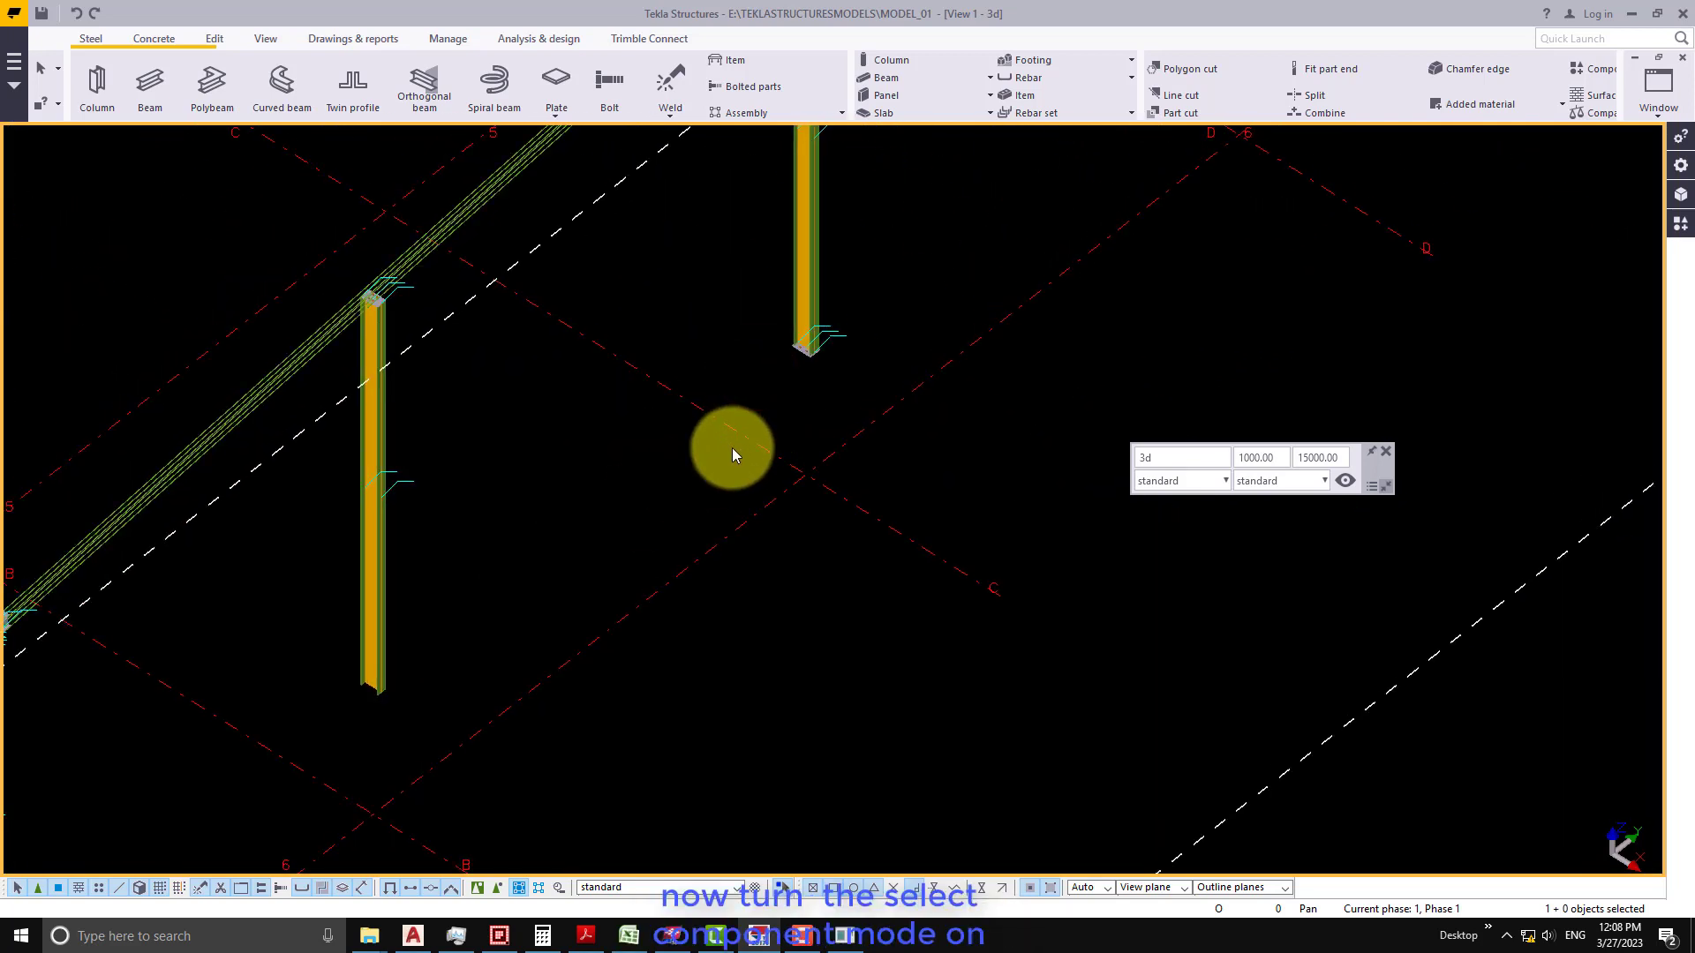
click(644, 522)
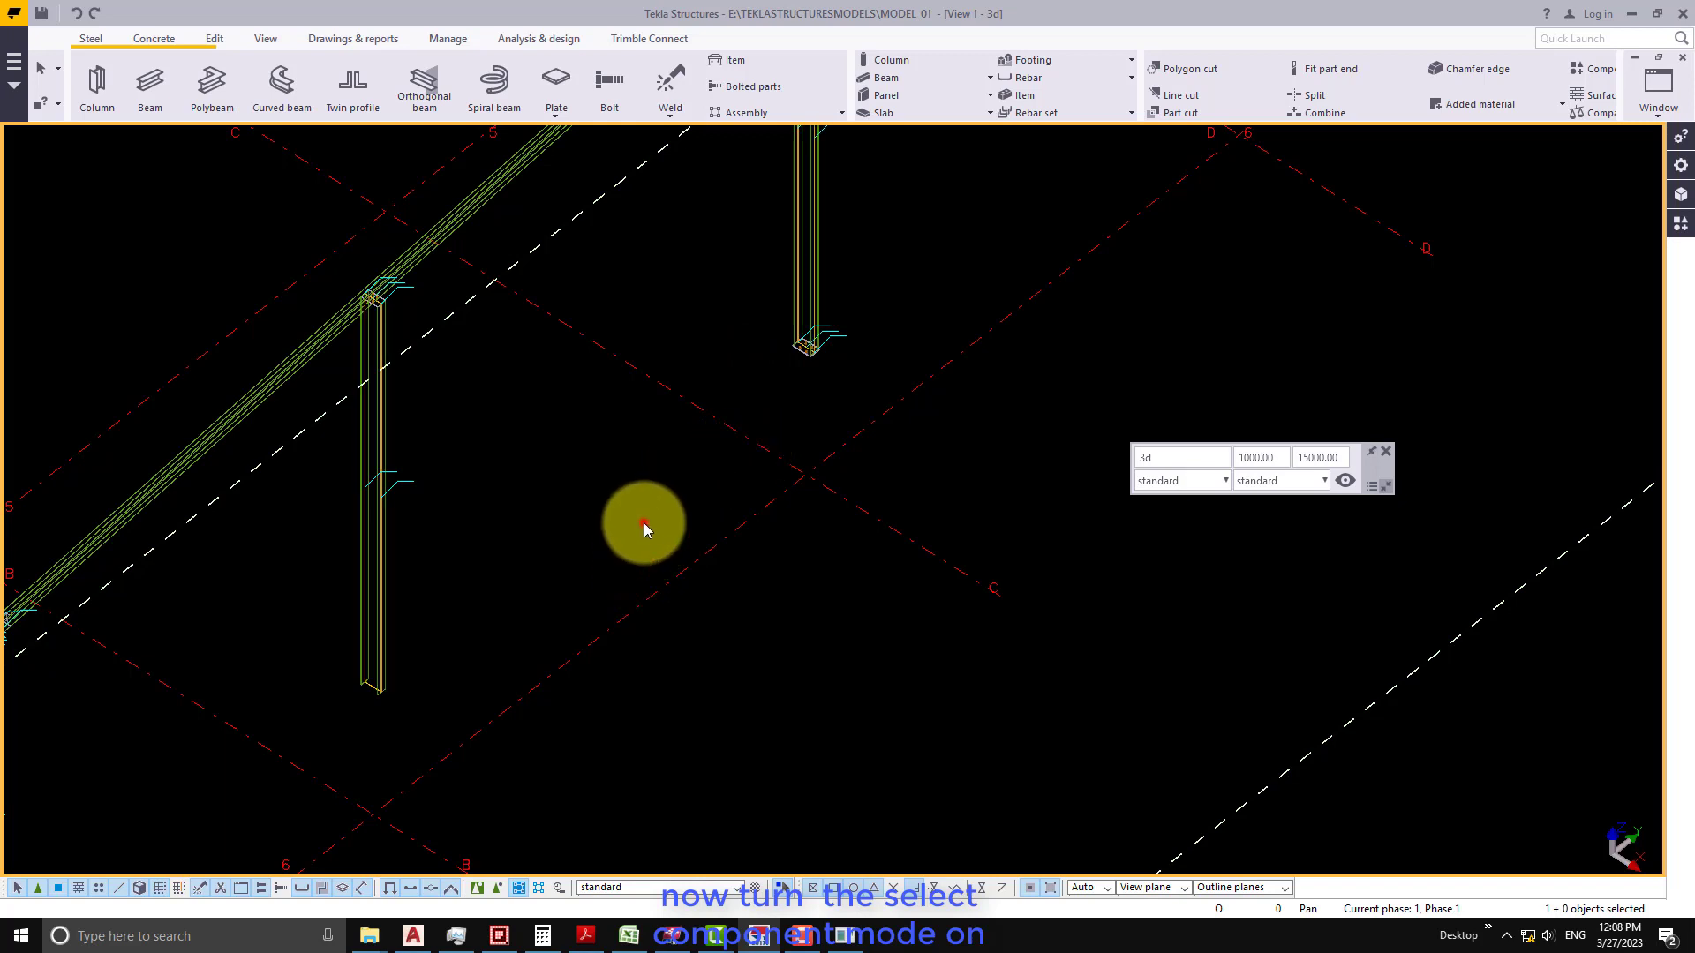
click(478, 887)
scroll(795, 344, up, 5)
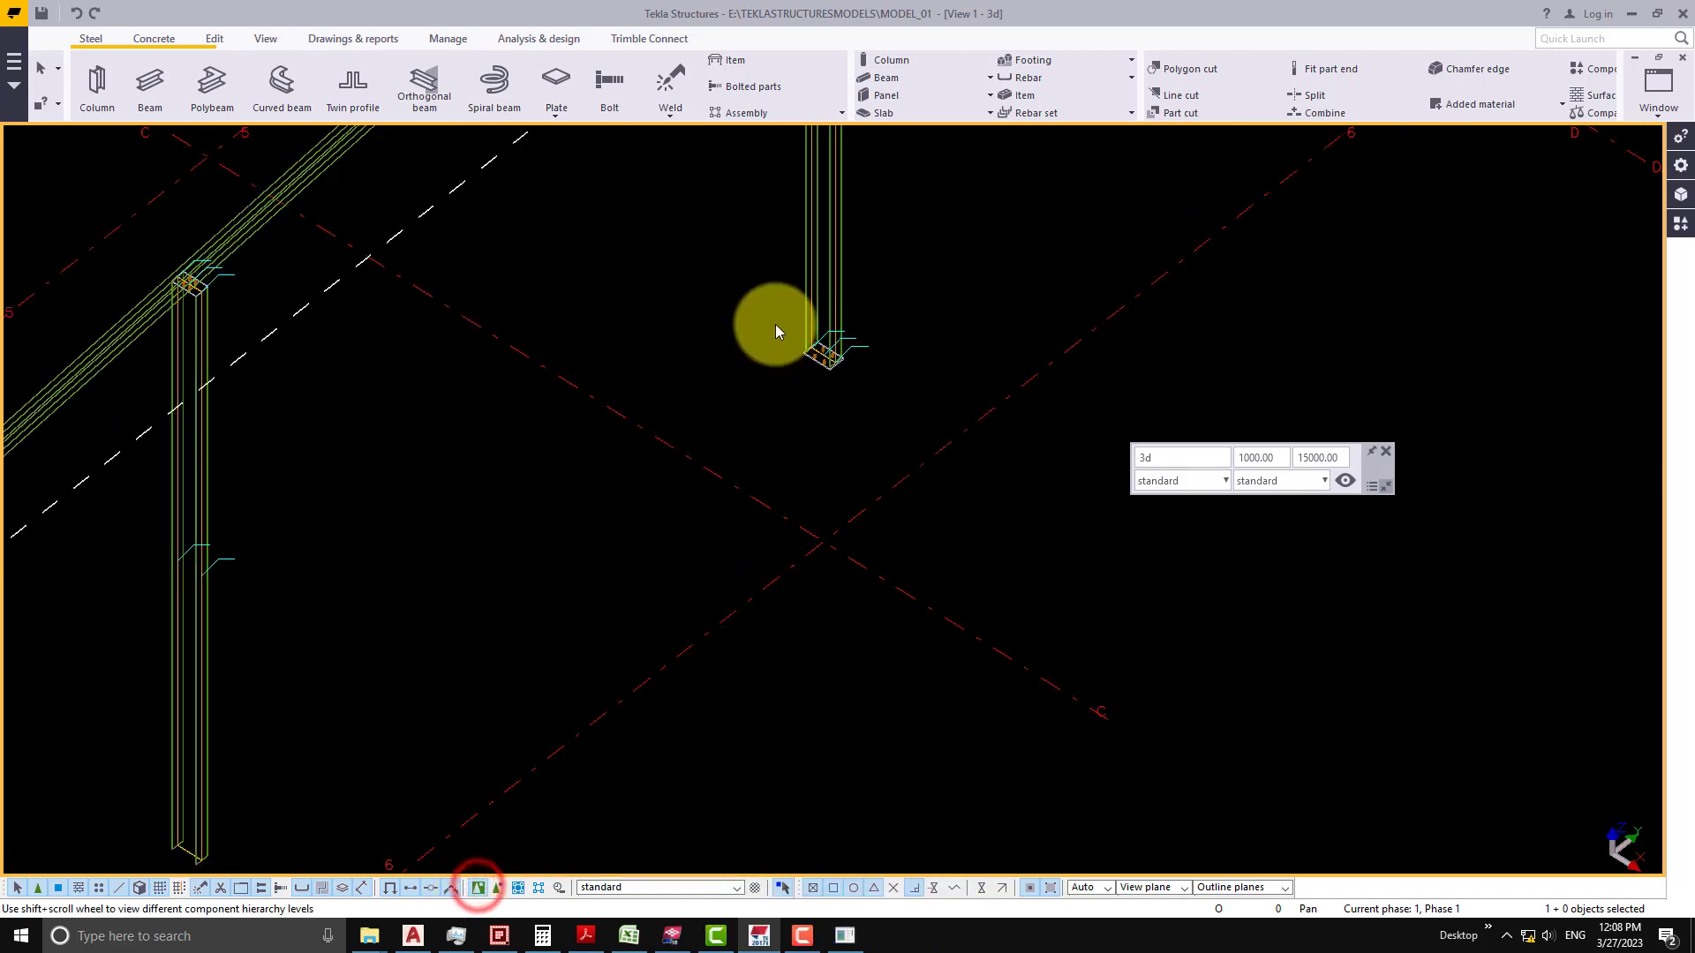
click(828, 364)
scroll(900, 353, up, 4)
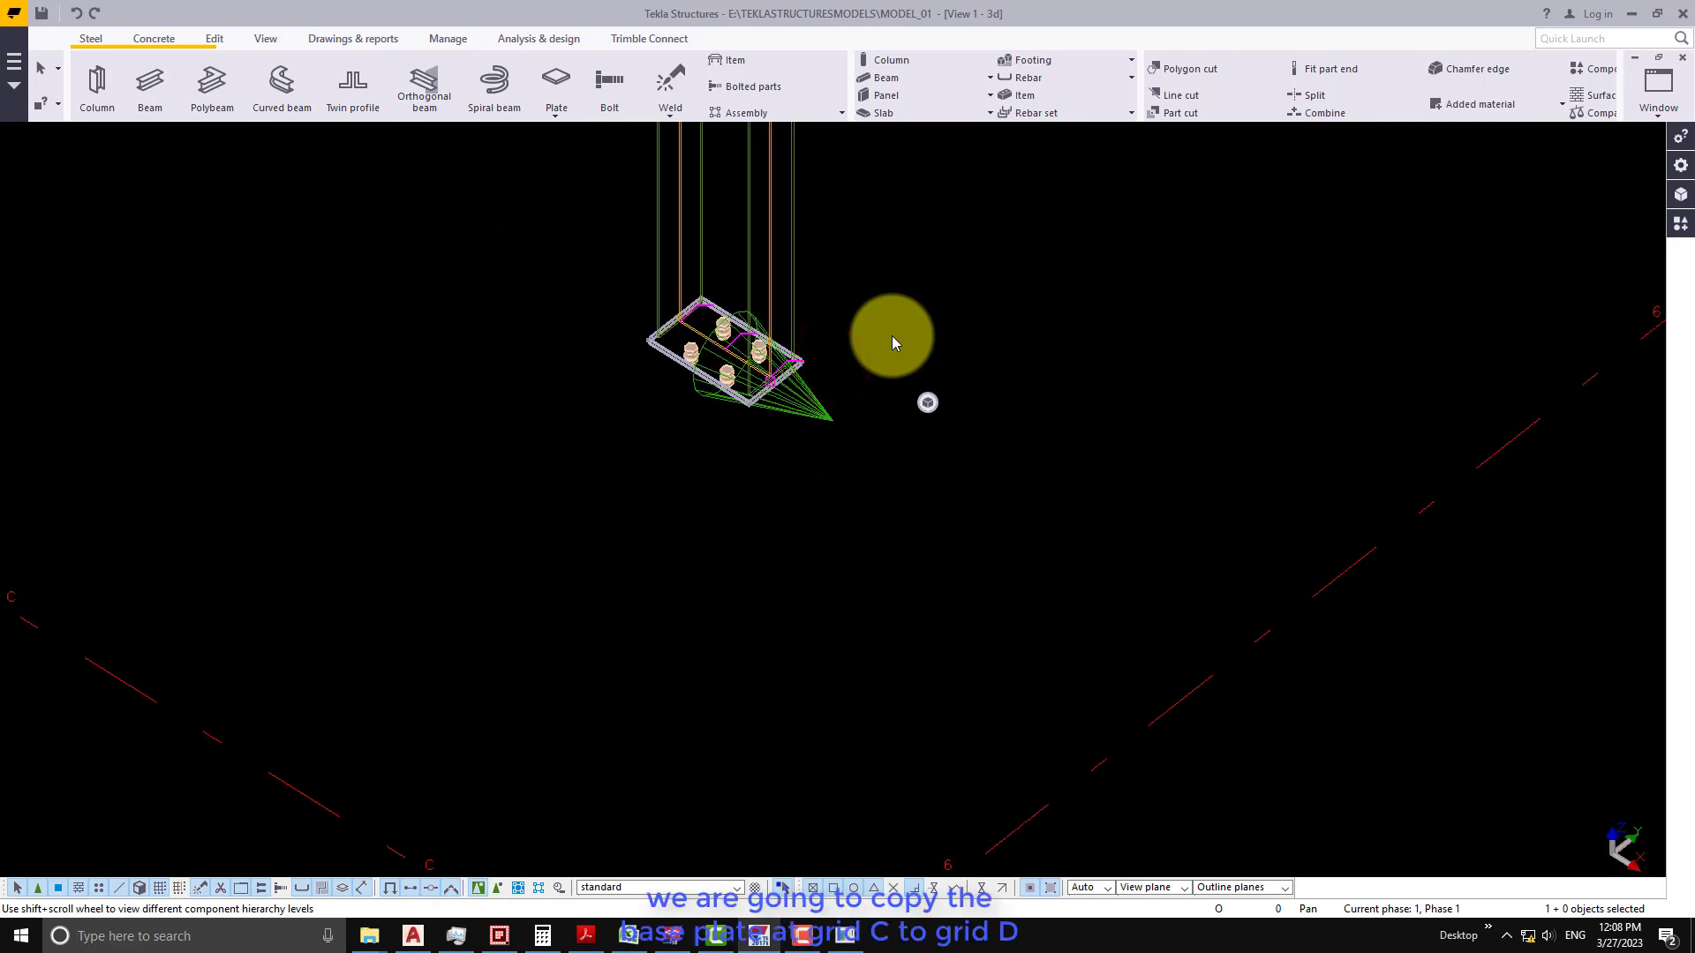
scroll(684, 295, down, 5)
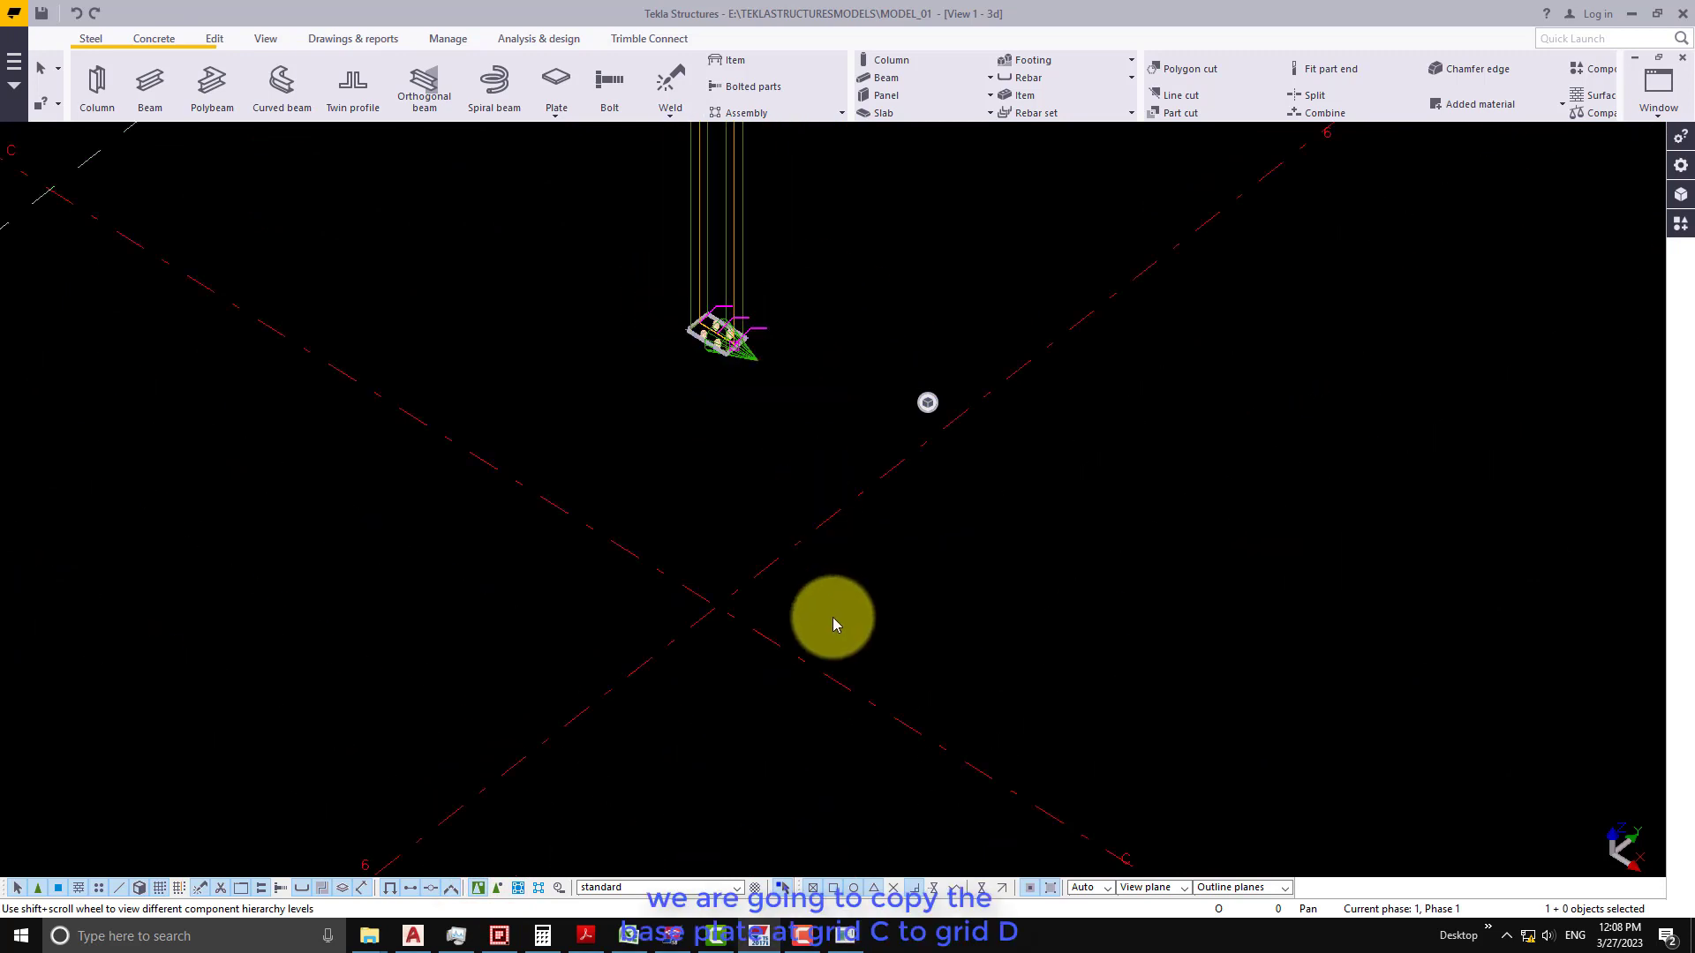
- Copy the base plate from grid C/6 to the bare column's foot, then restore assembly selection
key(ctrl+c)
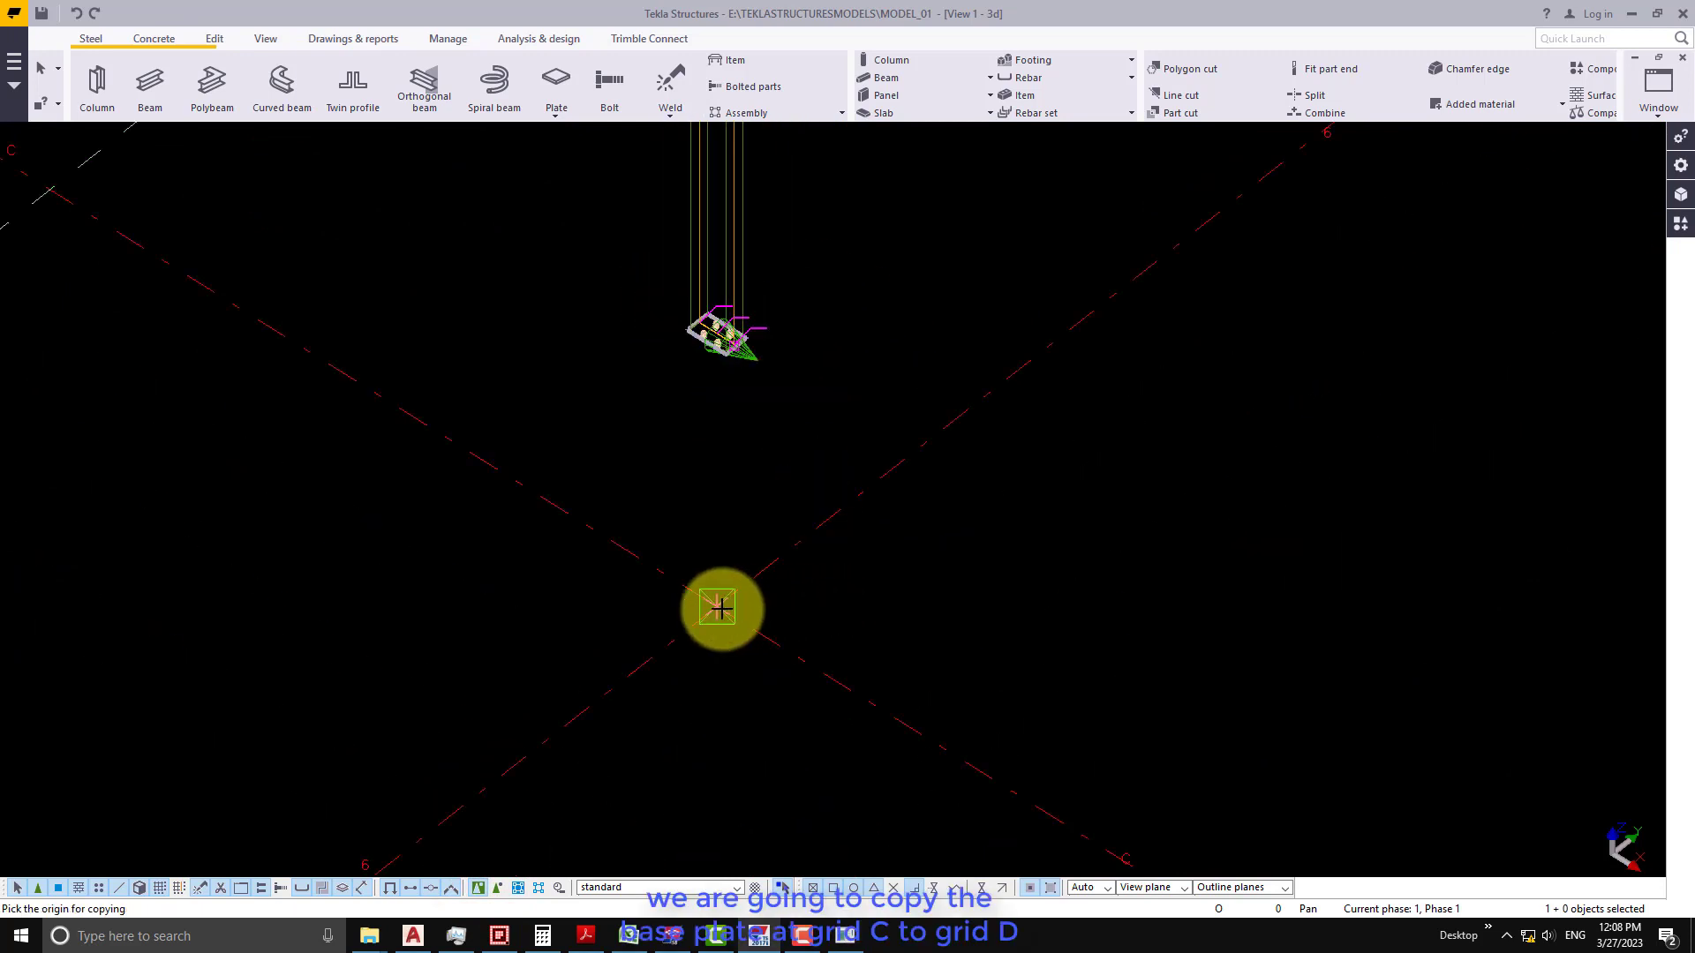
click(720, 609)
scroll(980, 302, down, 3)
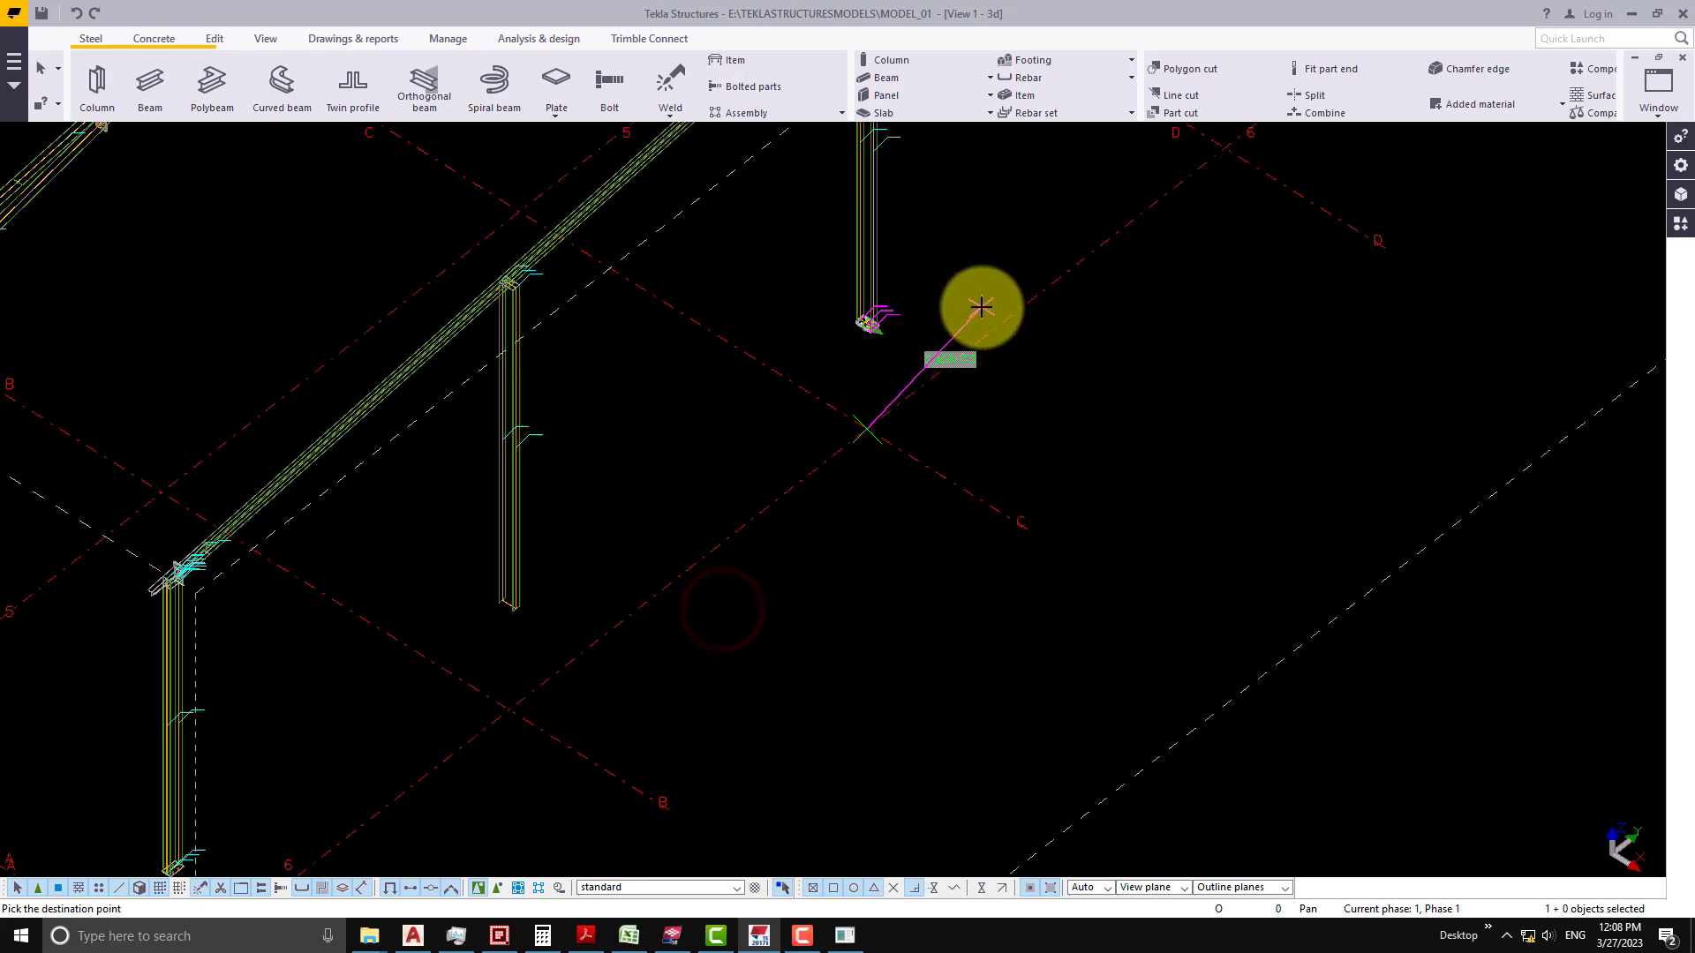
click(522, 697)
right_click(713, 608)
click(779, 615)
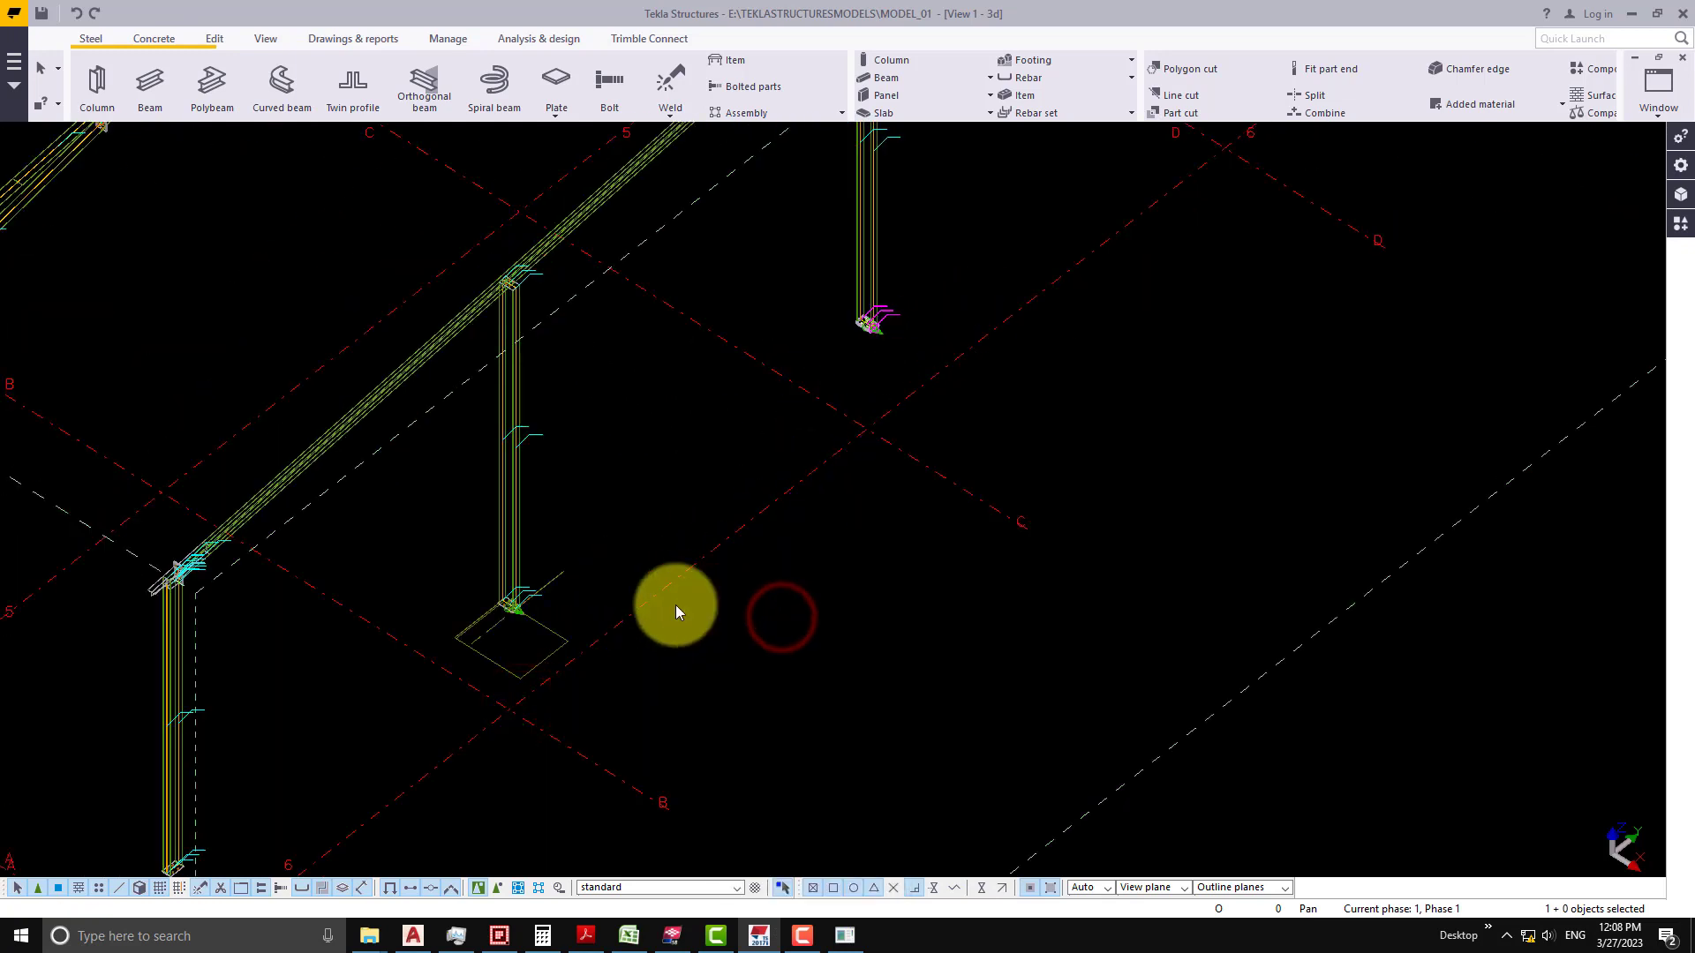
scroll(827, 664, down, 2)
scroll(671, 622, up, 6)
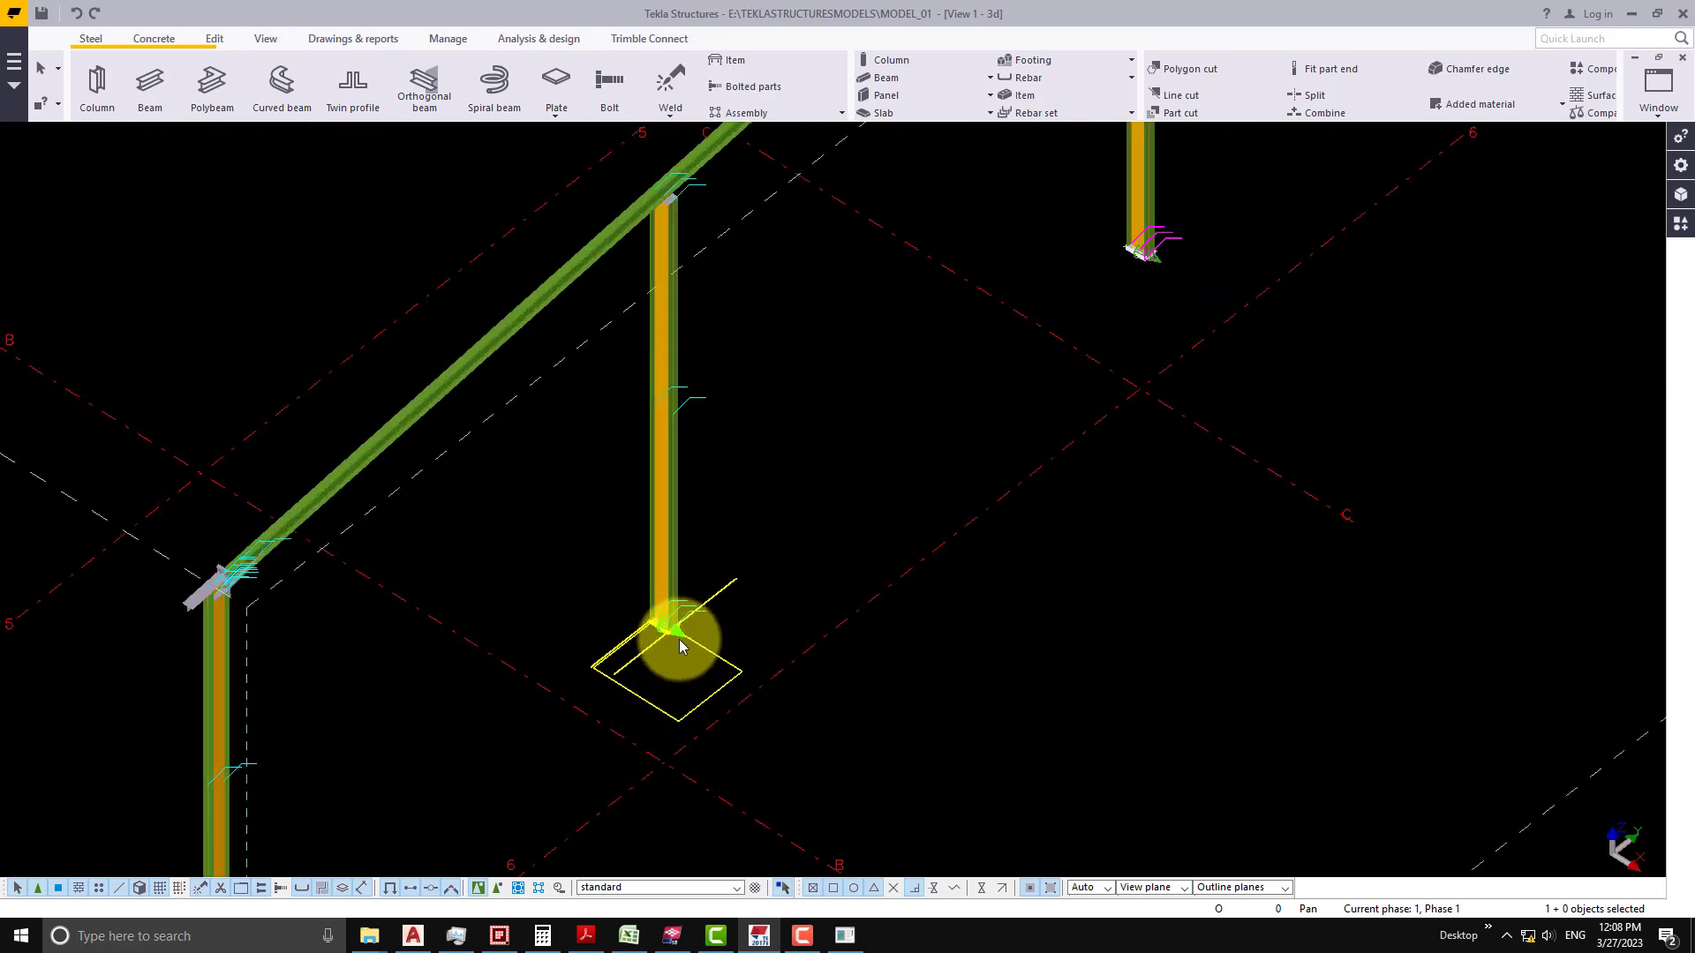
scroll(676, 688, down, 1)
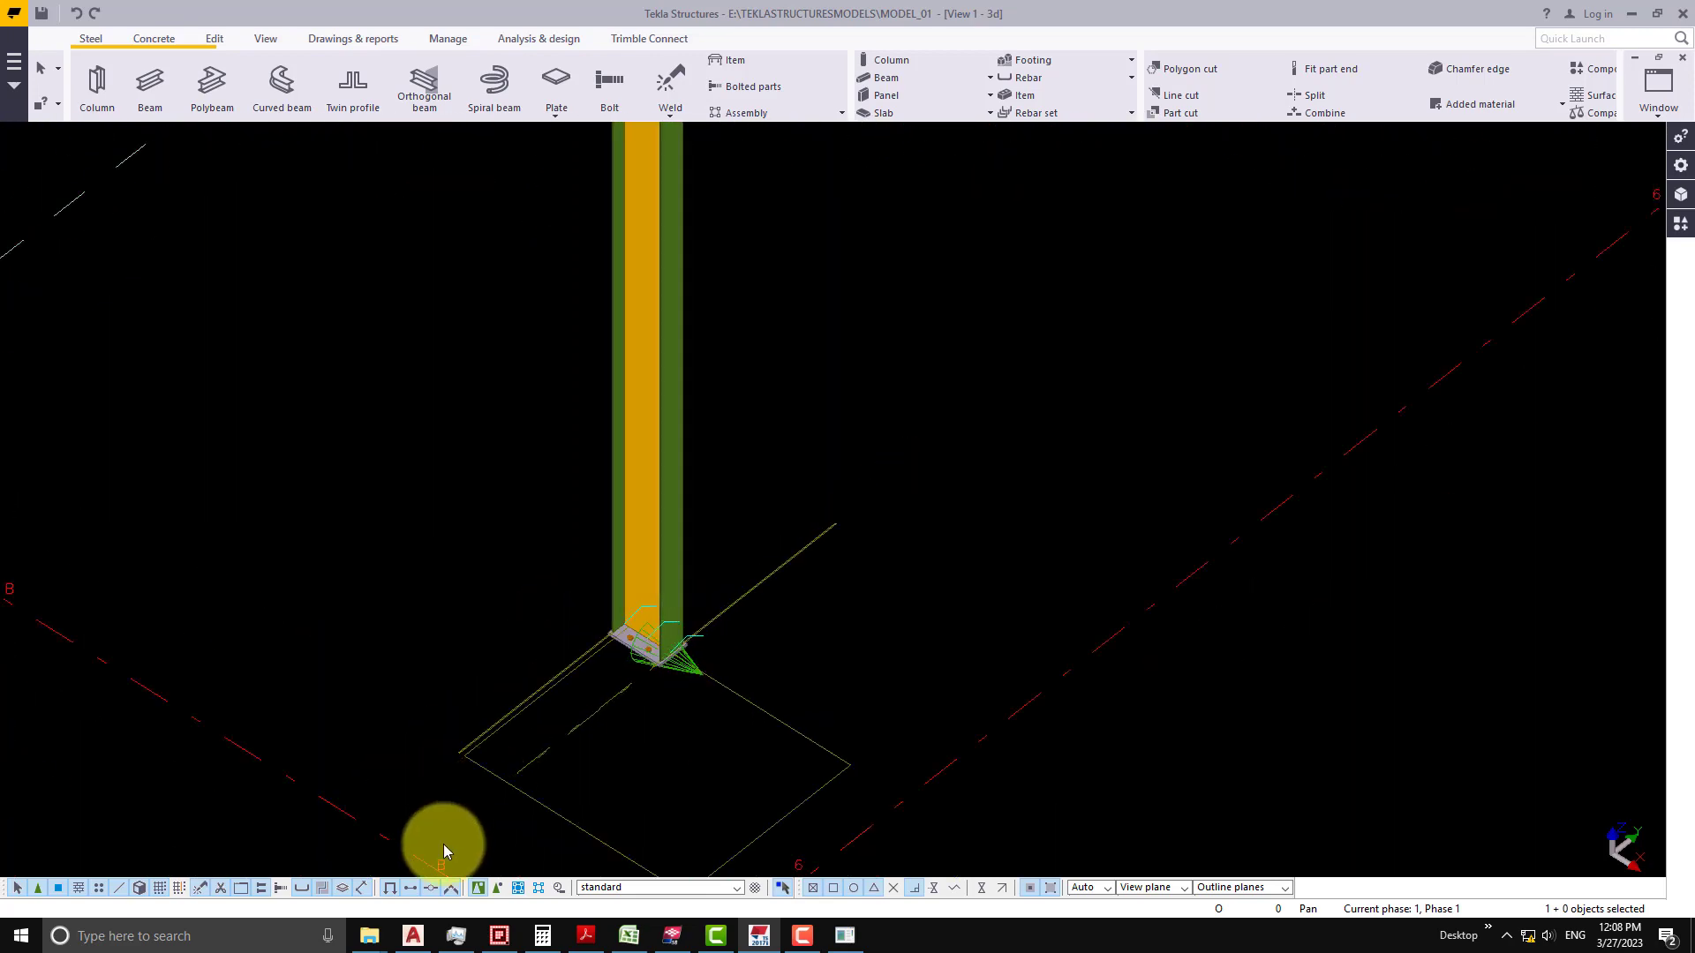
click(522, 889)
scroll(851, 756, down, 4)
scroll(910, 755, down, 2)
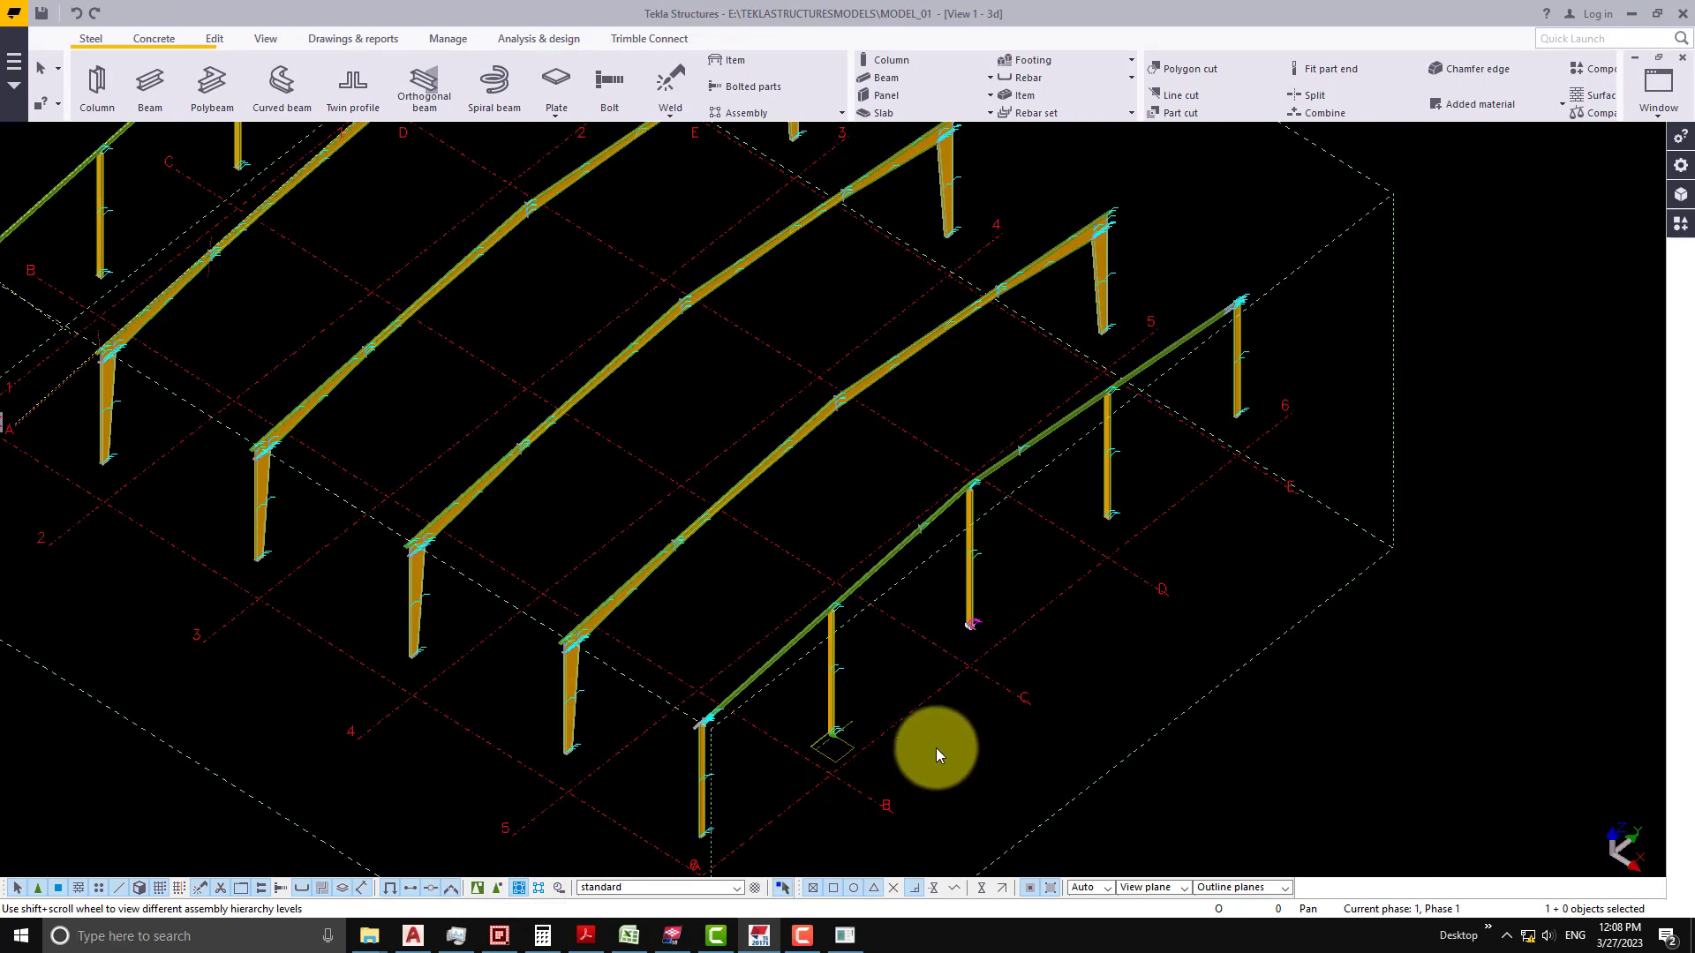
double_click(833, 681)
click(621, 283)
click(807, 532)
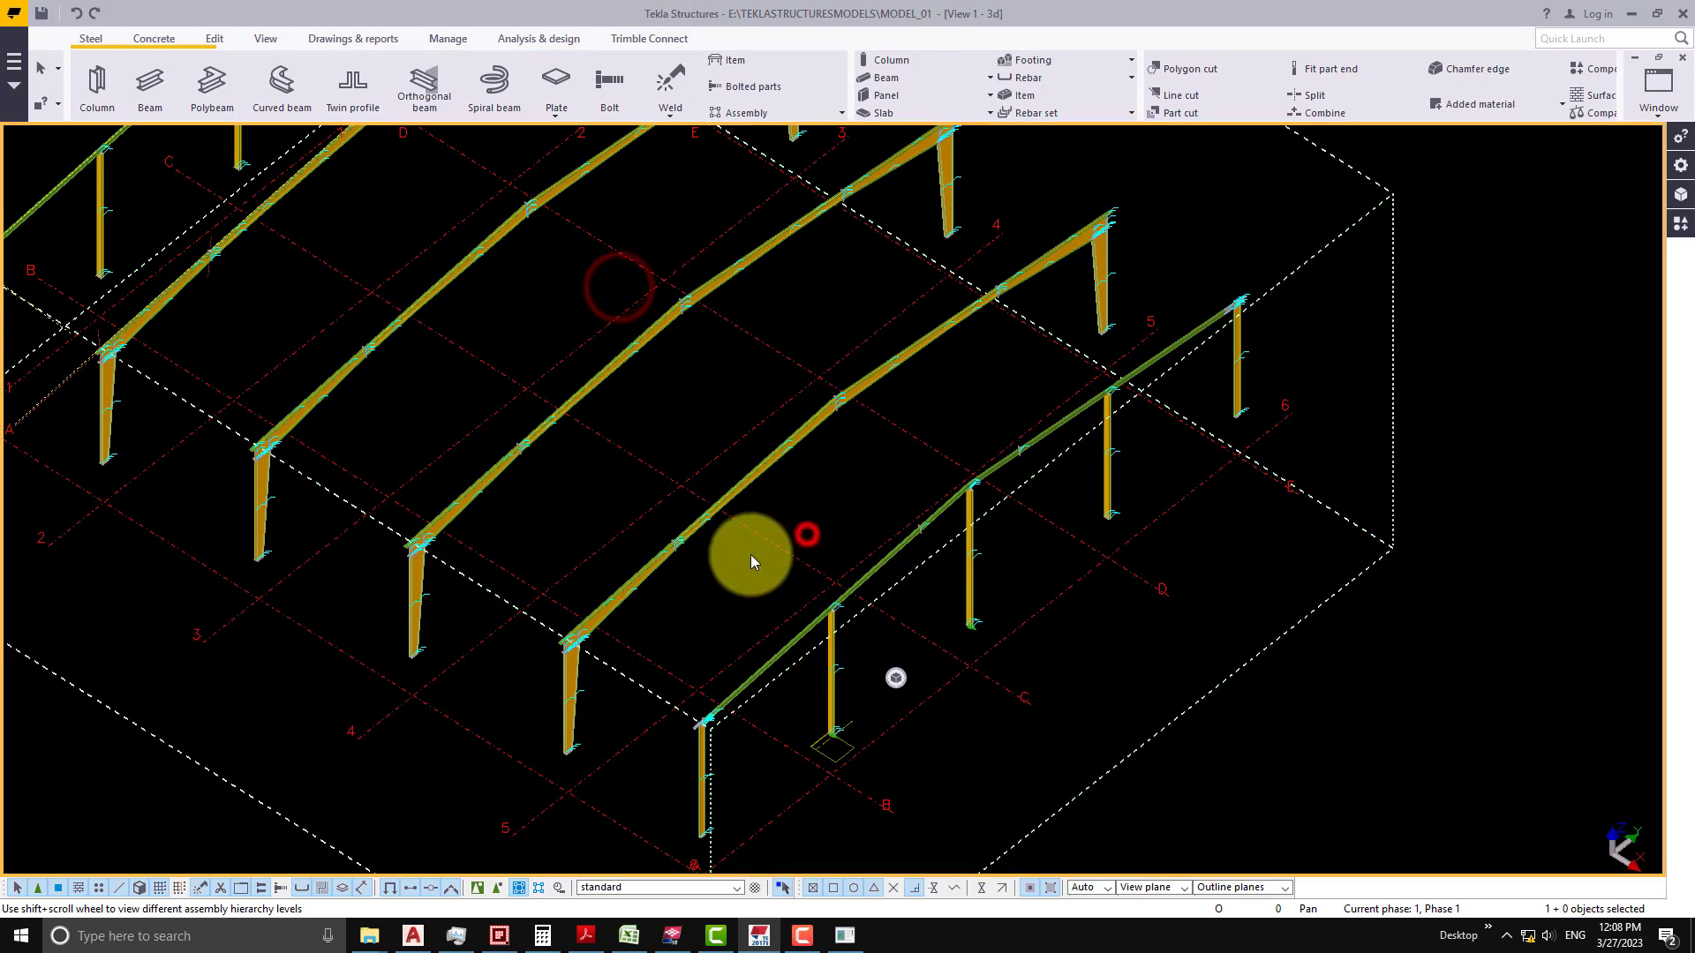
double_click(654, 574)
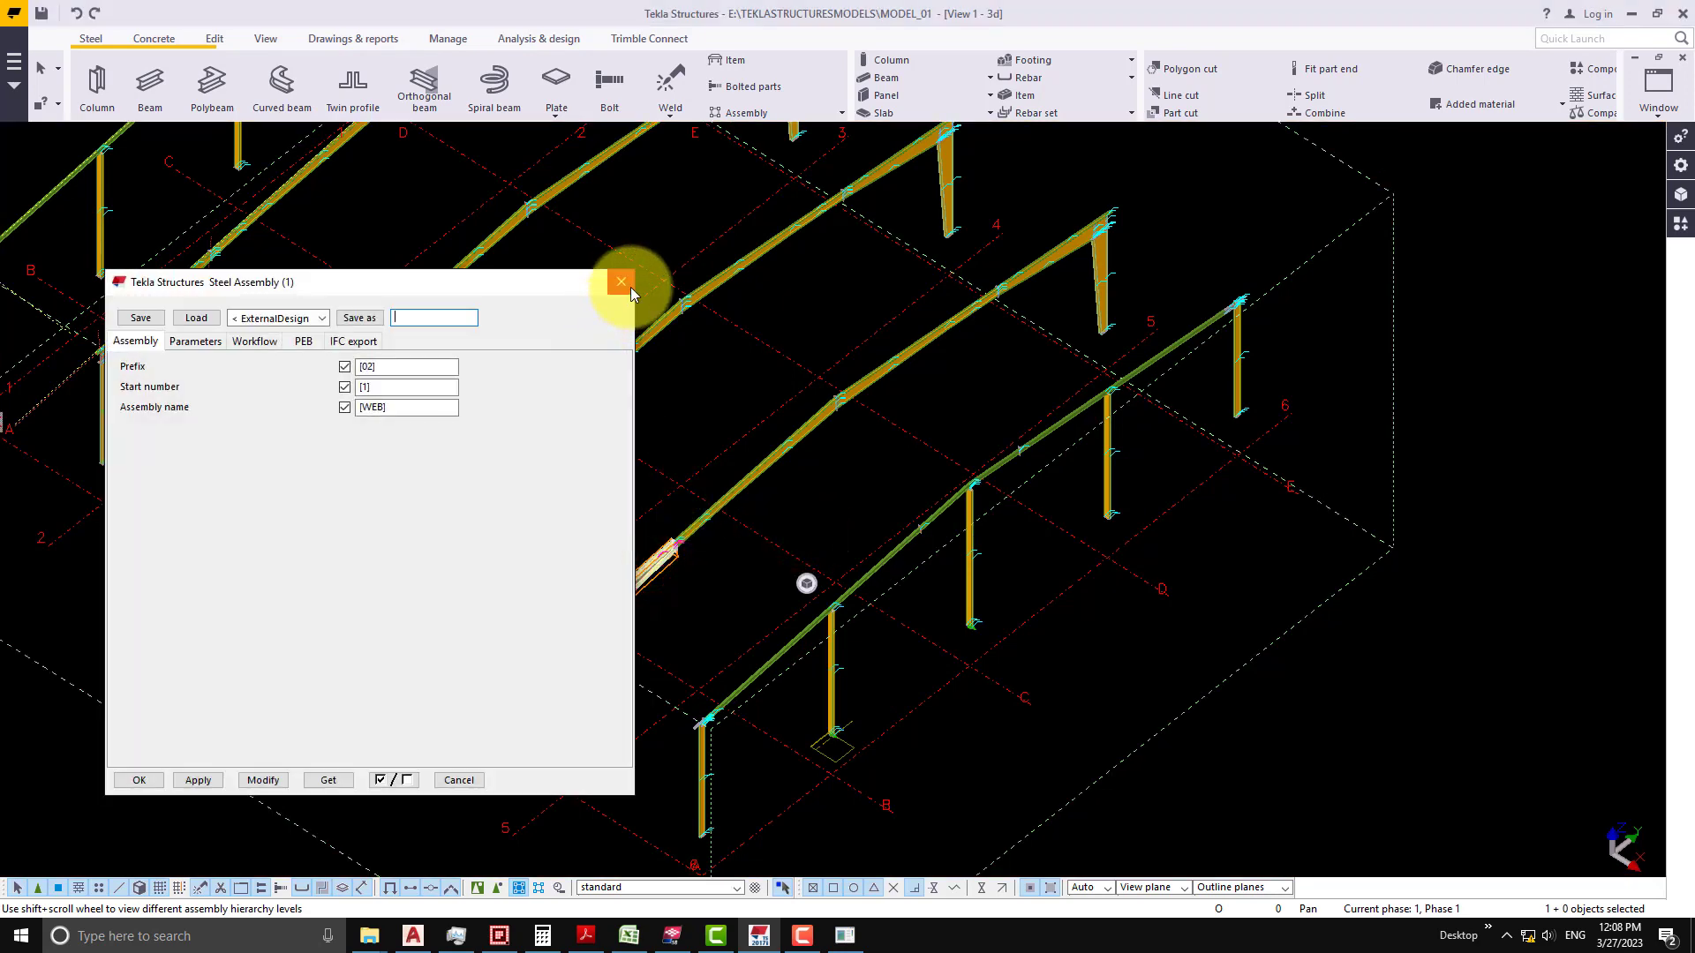
click(622, 282)
click(707, 421)
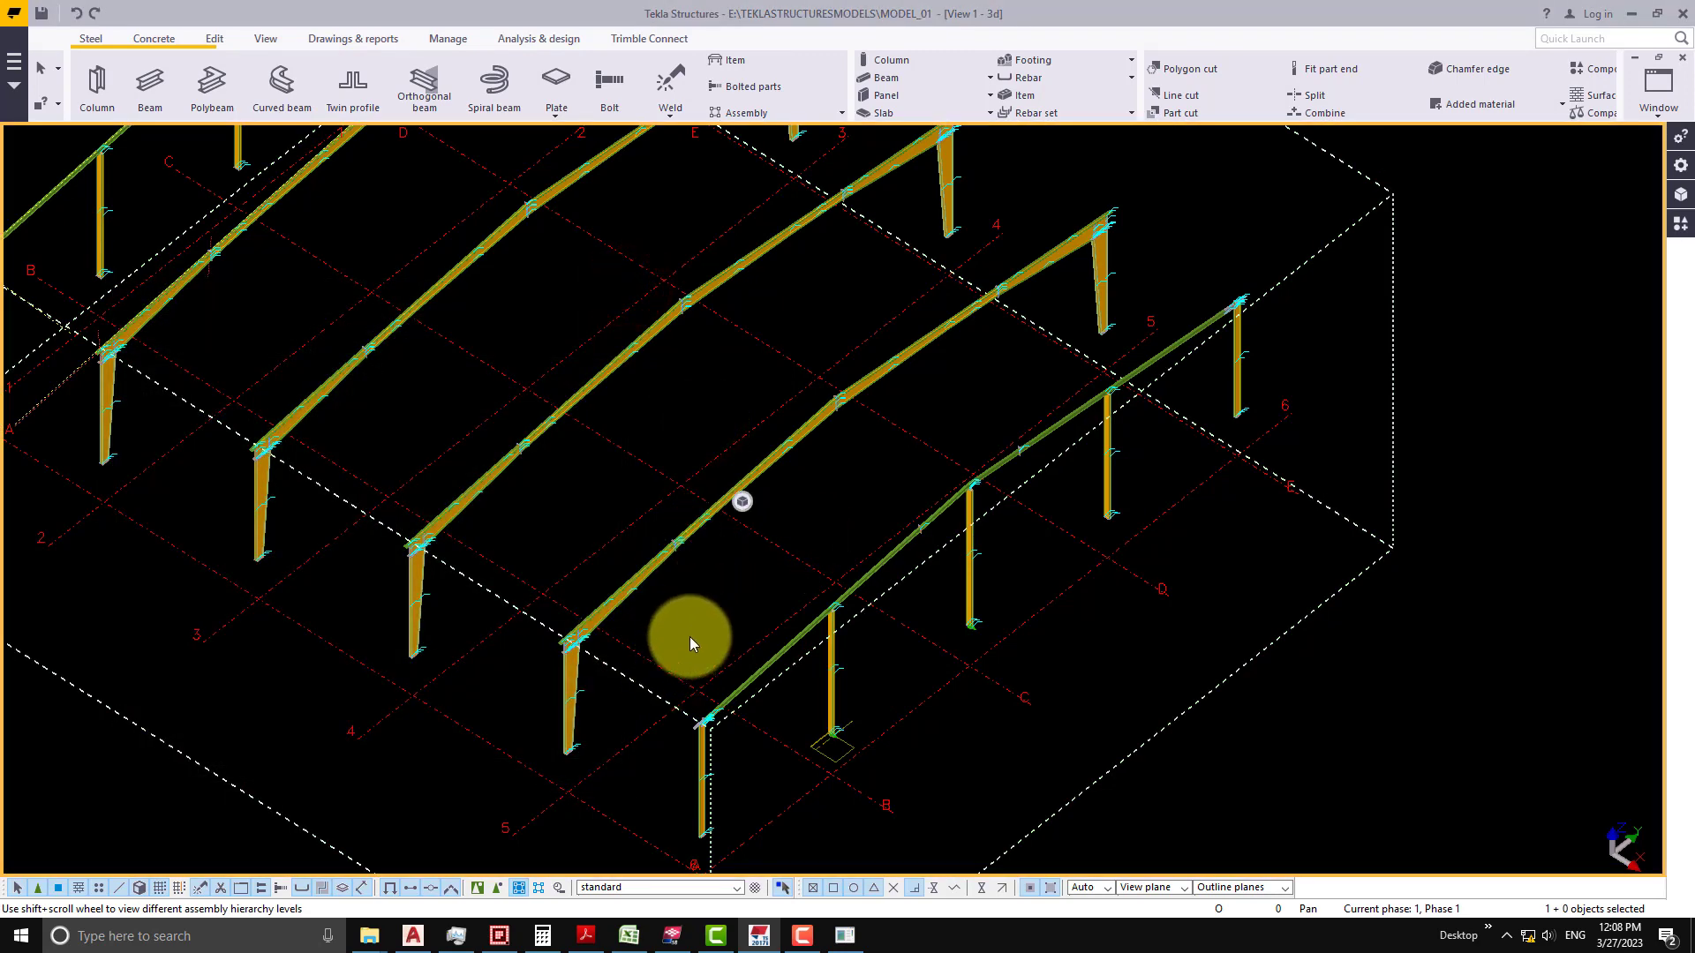
middle_drag(617, 591, 908, 738)
double_click(599, 519)
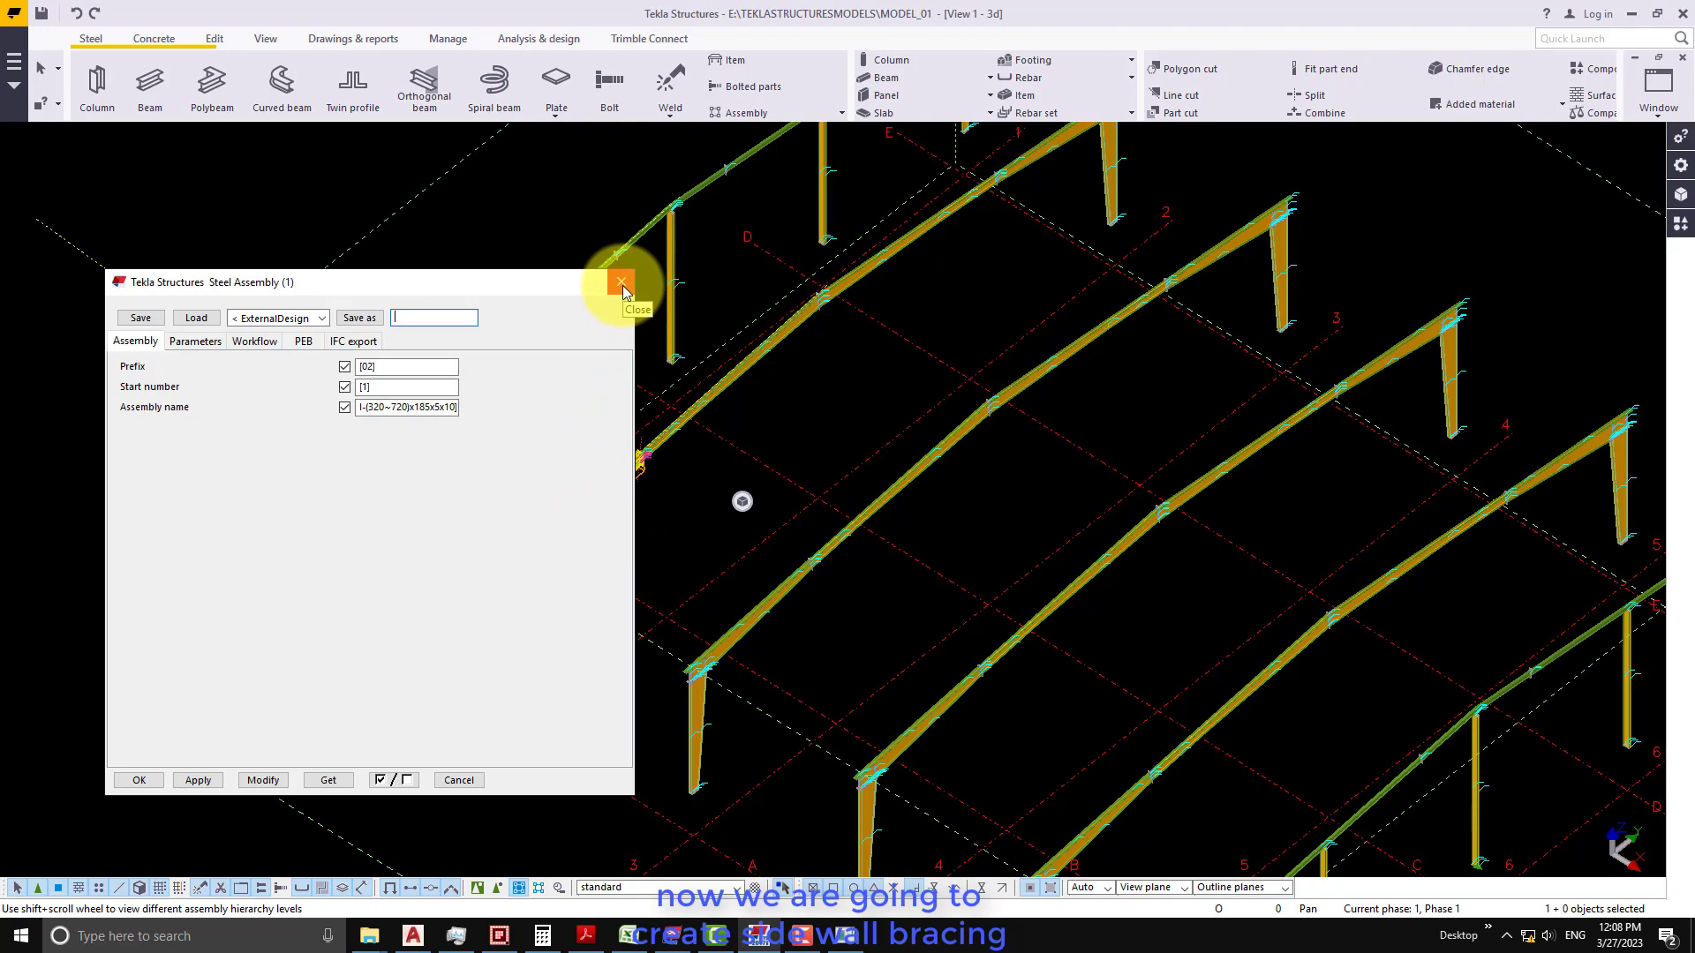
click(622, 283)
click(676, 511)
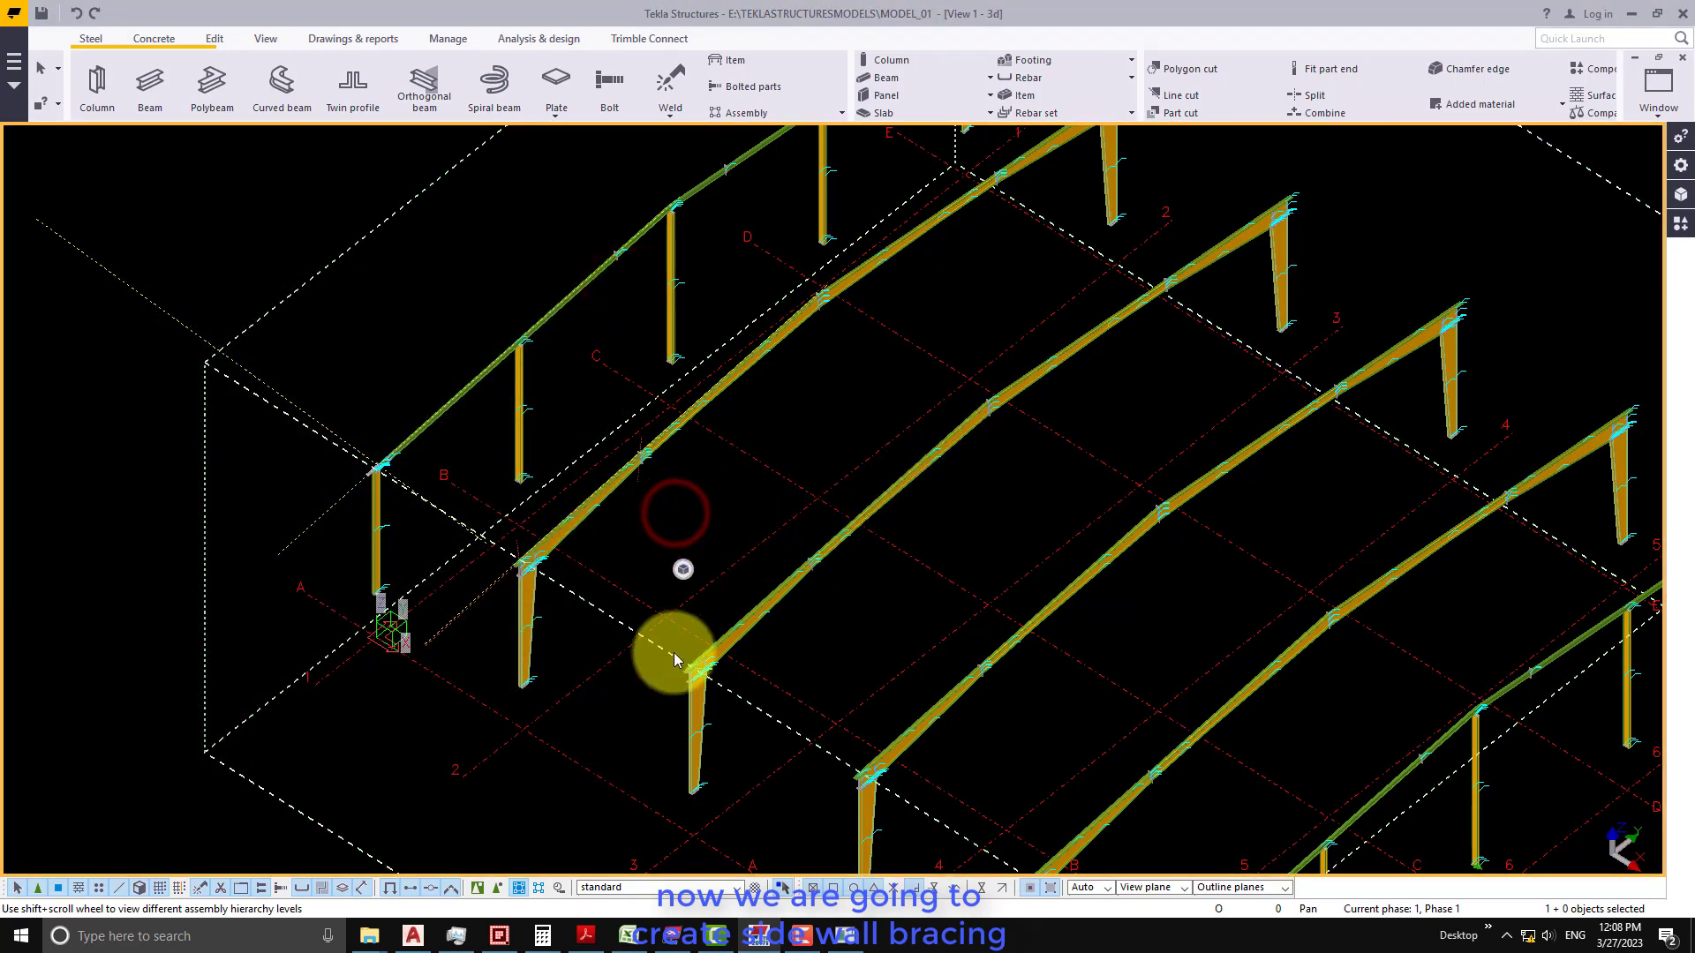
scroll(695, 657, down, 2)
scroll(806, 568, up, 3)
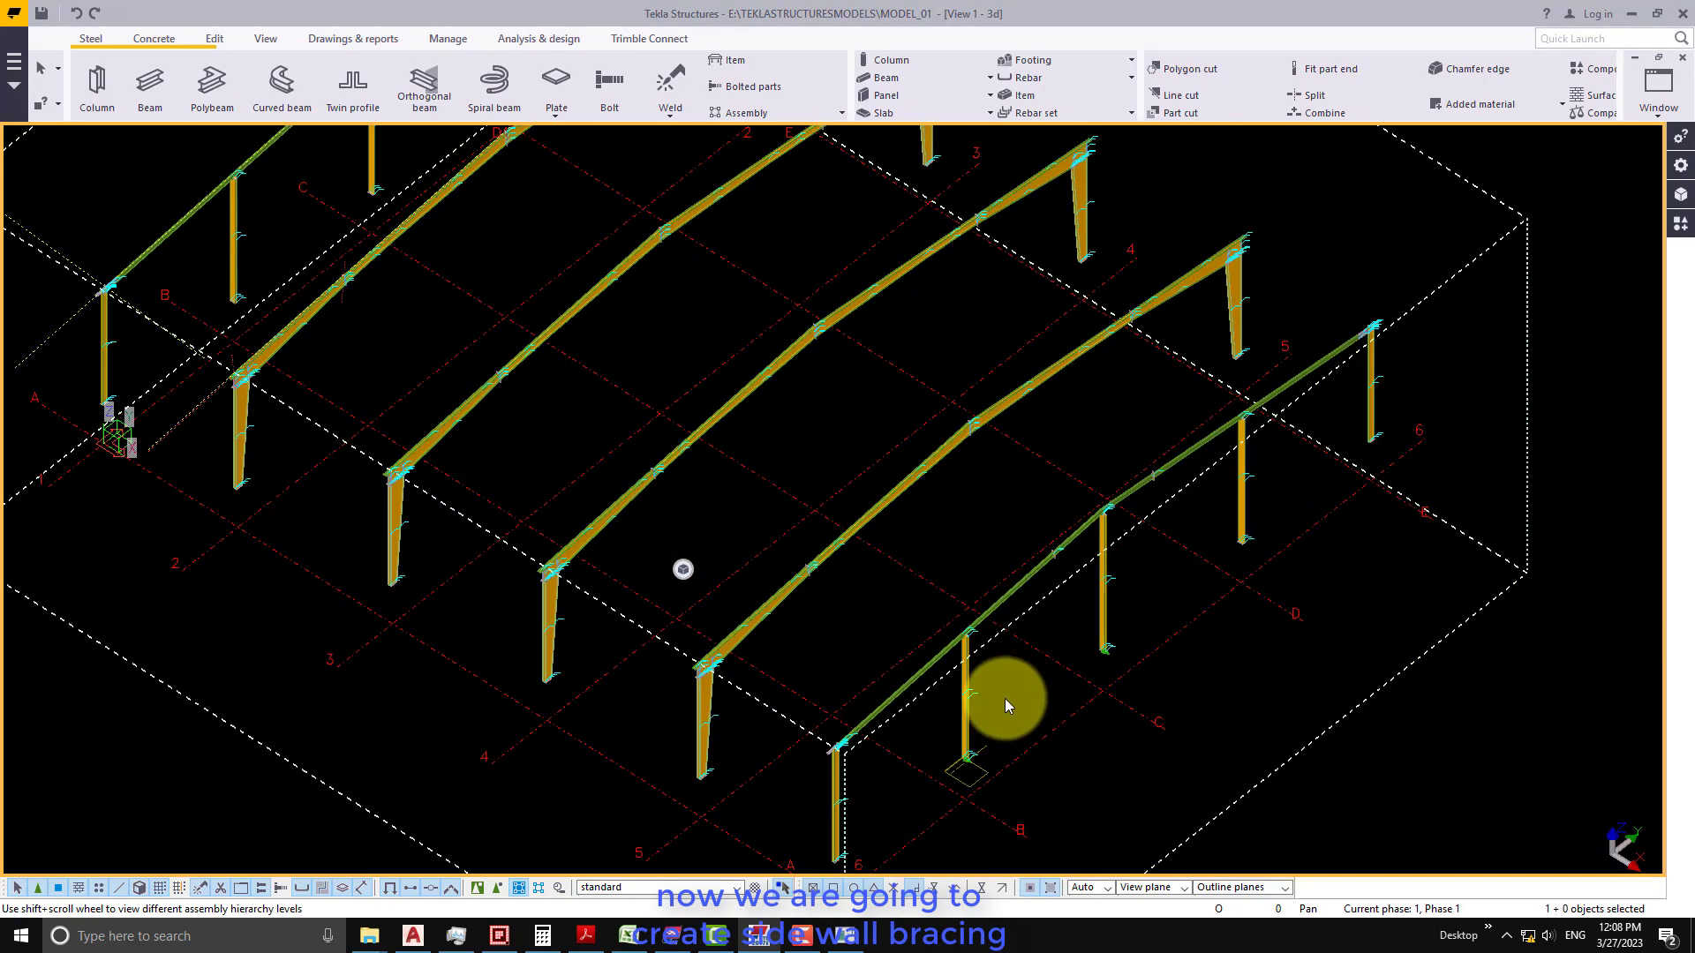
mouse_move(1003, 699)
middle_down()
mouse_move(1057, 653)
mouse_move(1051, 568)
mouse_move(964, 579)
mouse_move(991, 673)
mouse_move(1018, 691)
middle_up()
scroll(1018, 691, down, 2)
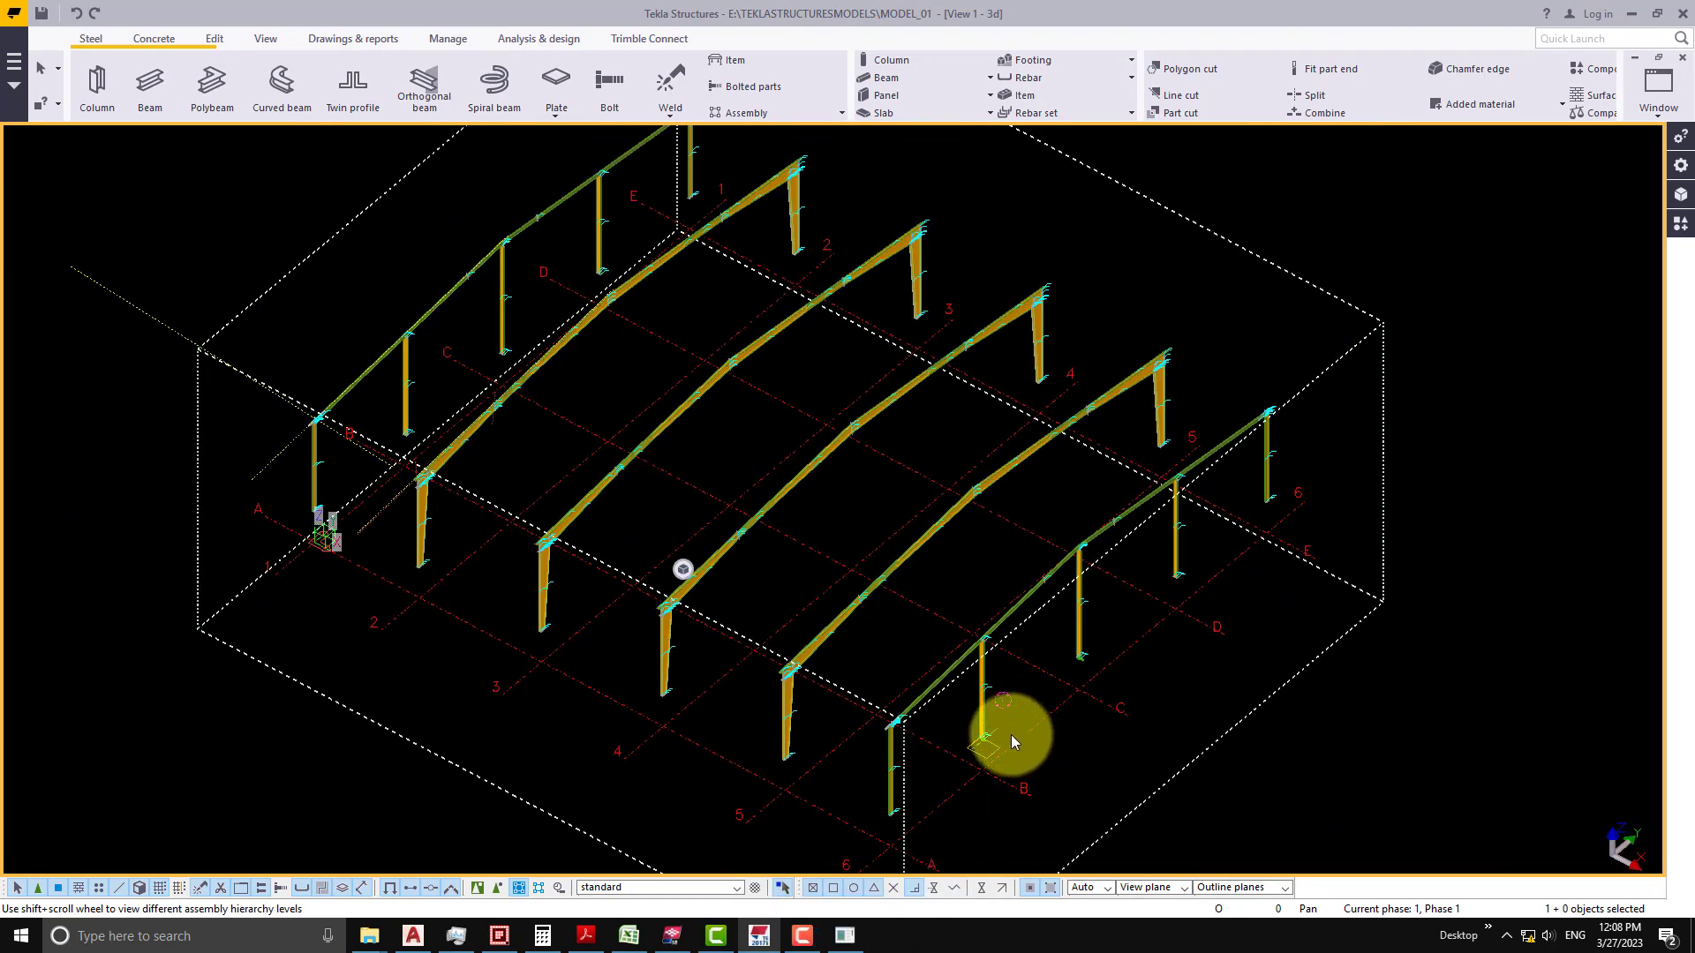
- Save the portal frame model with Ctrl+S
key(ctrl+s)
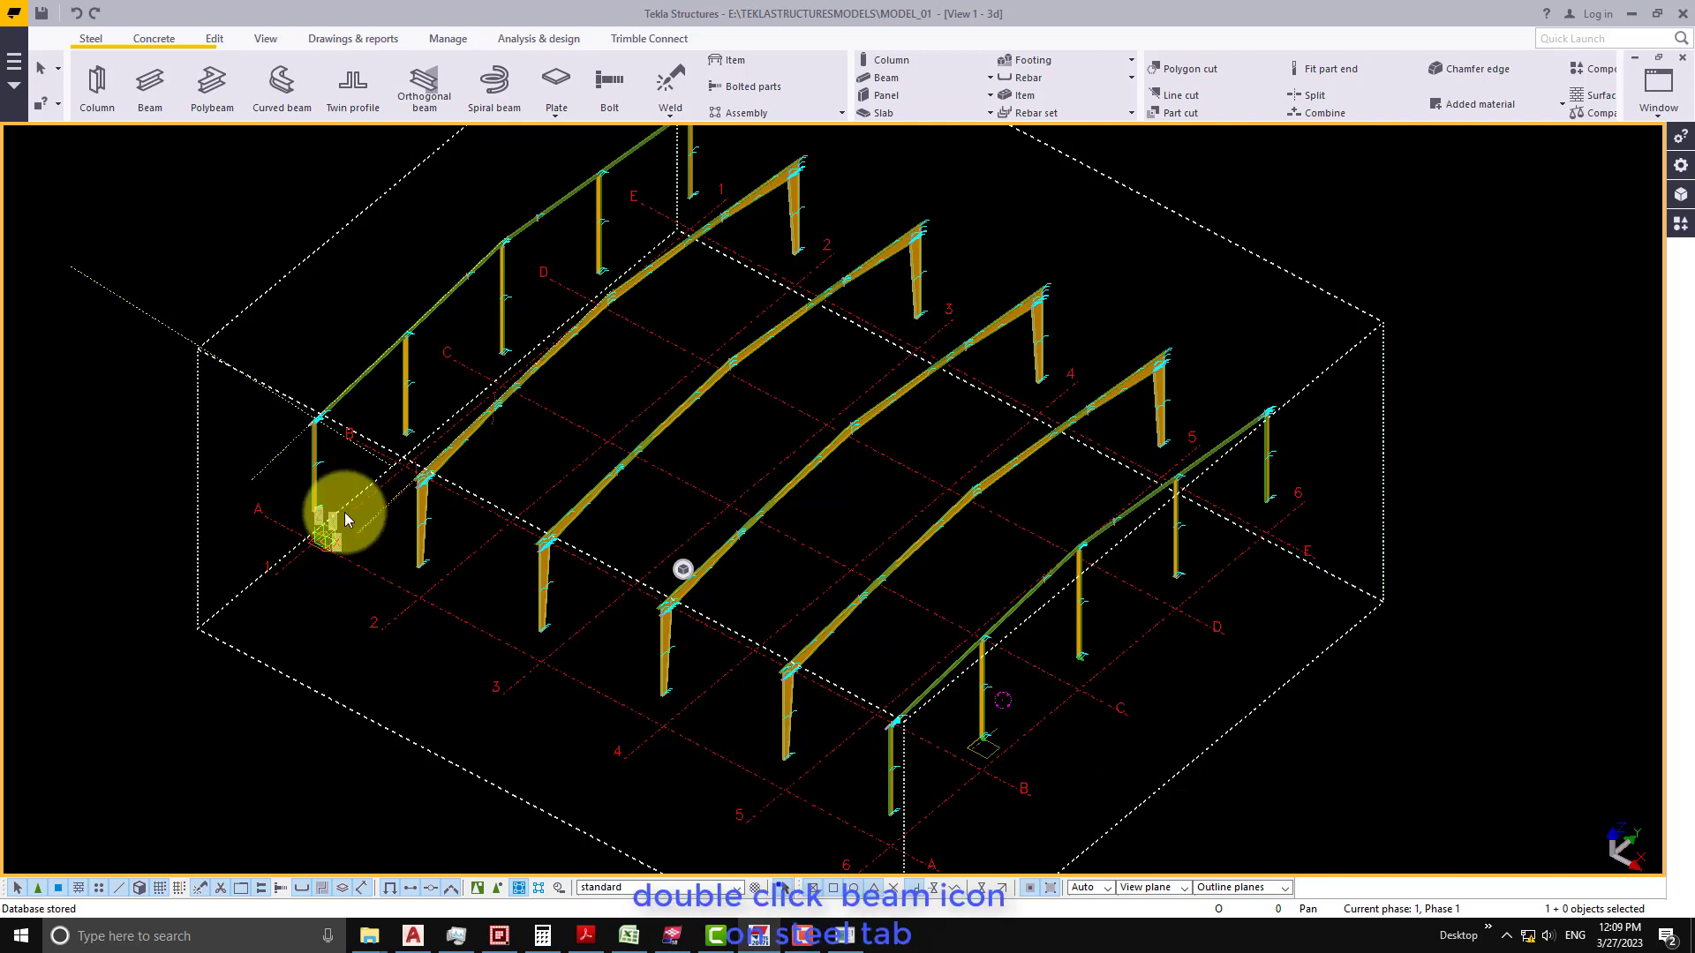
- Set the beam prefixes to SHS and 04, name BRACING, and profile SHS150X2.5
double_click(148, 88)
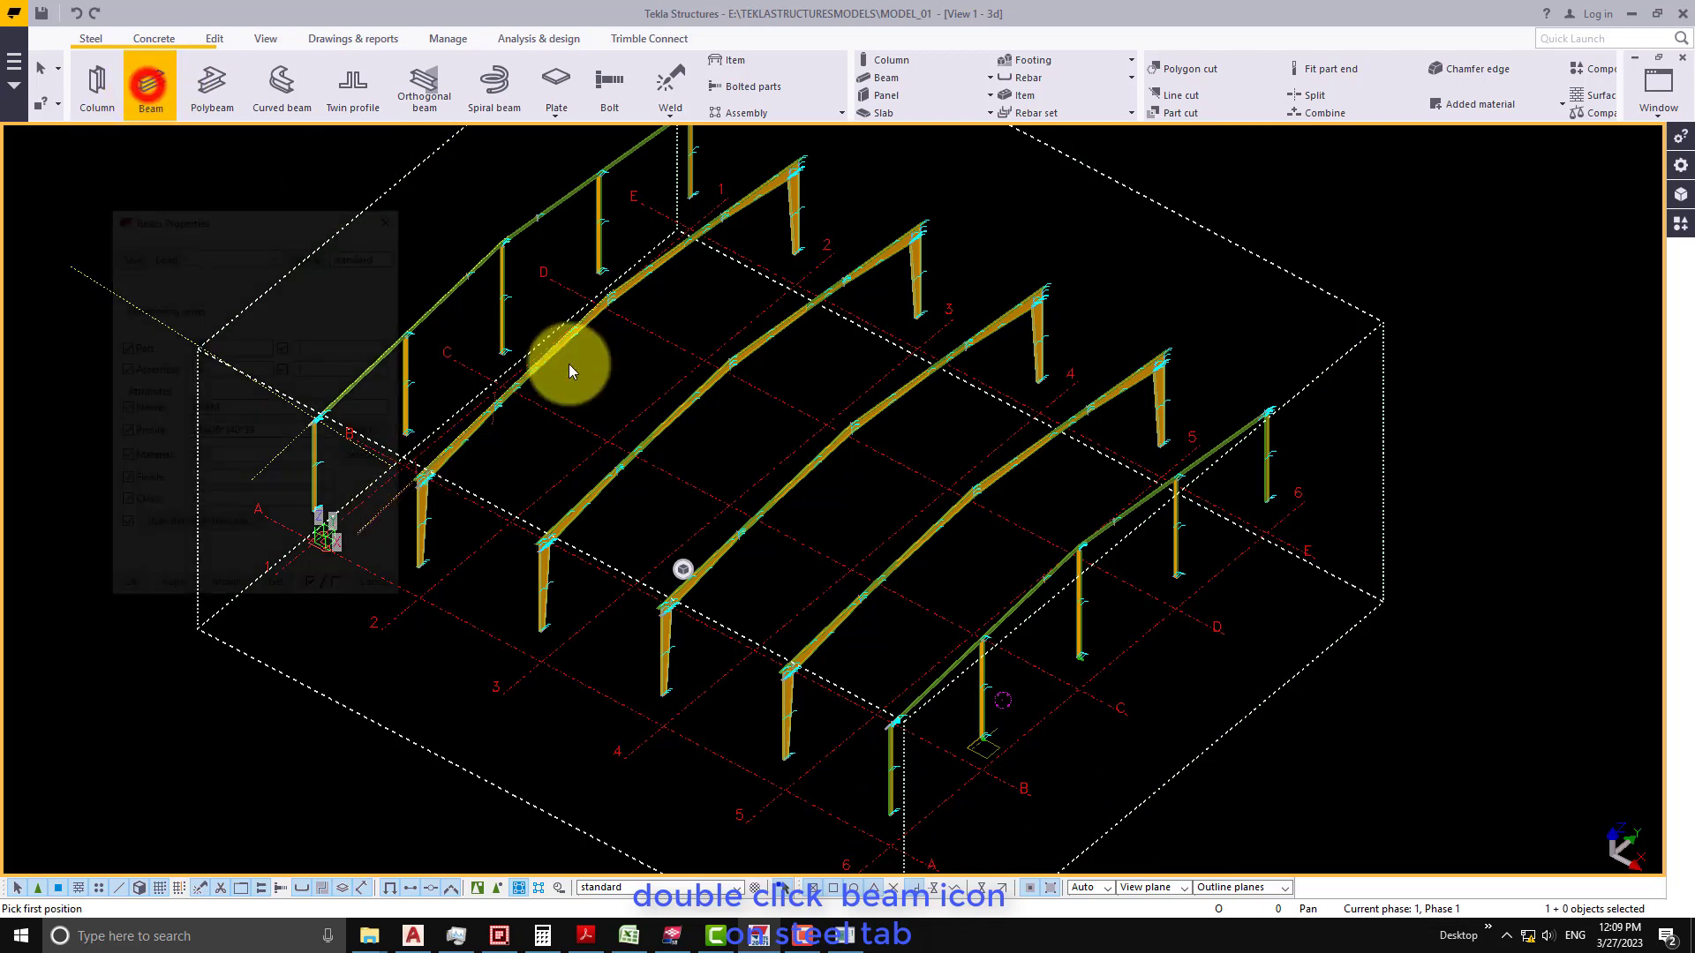
drag(365, 290, 1160, 352)
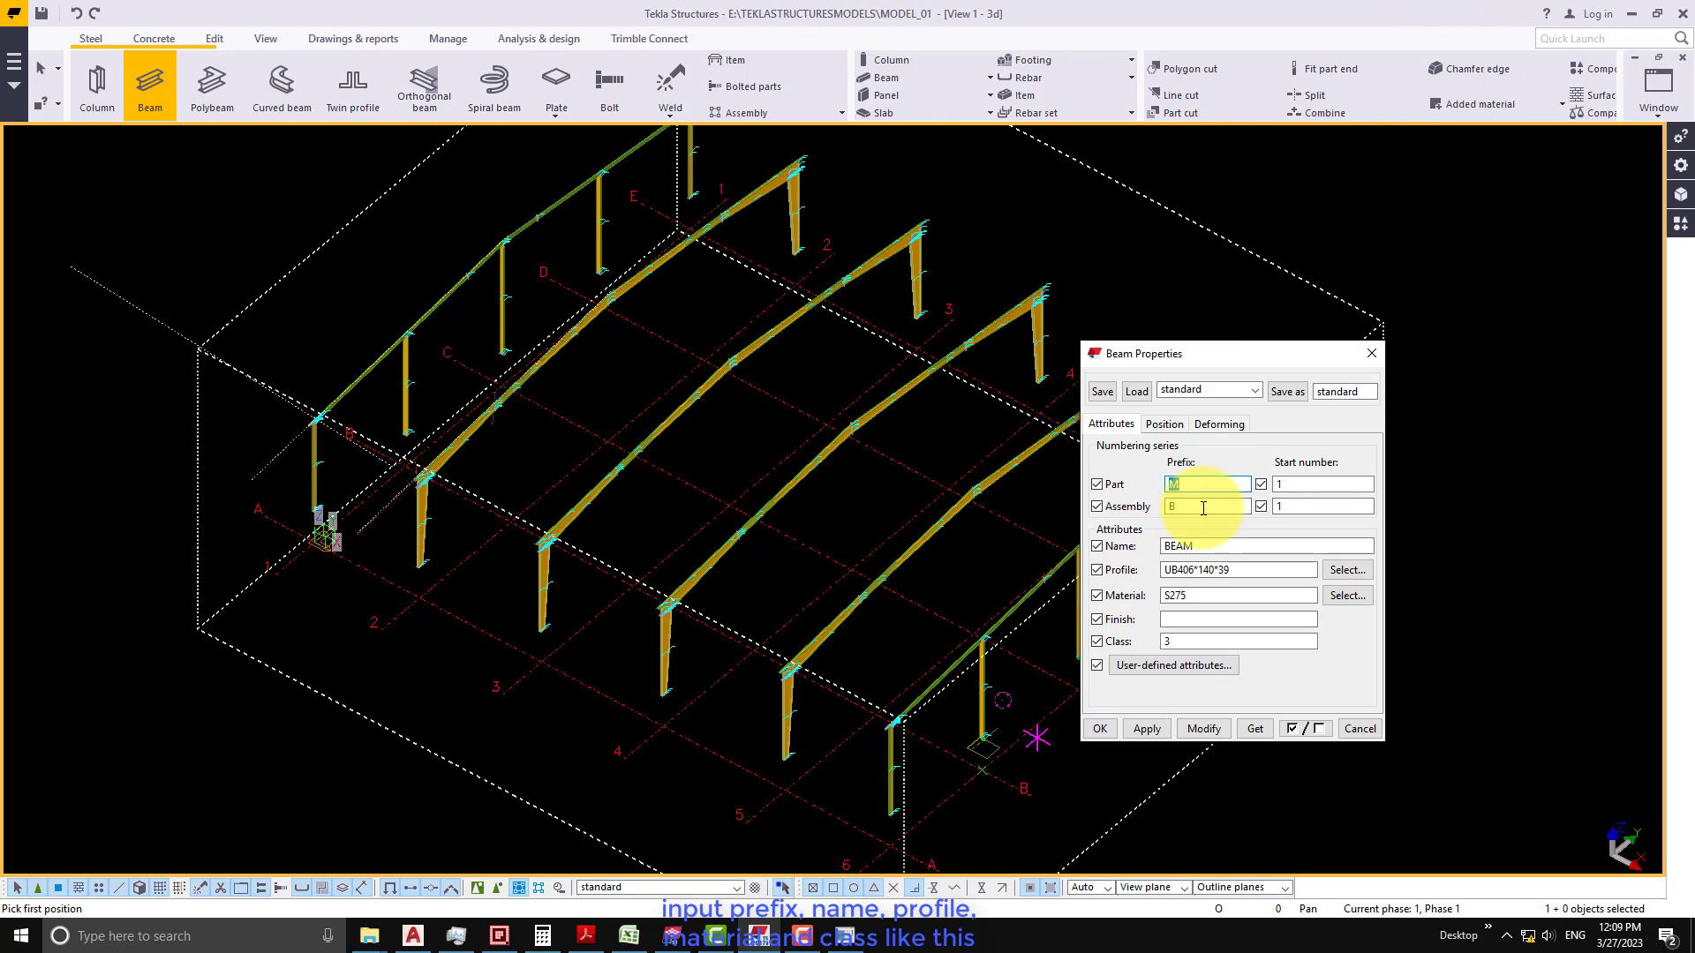
text(SHS)
double_click(1174, 506)
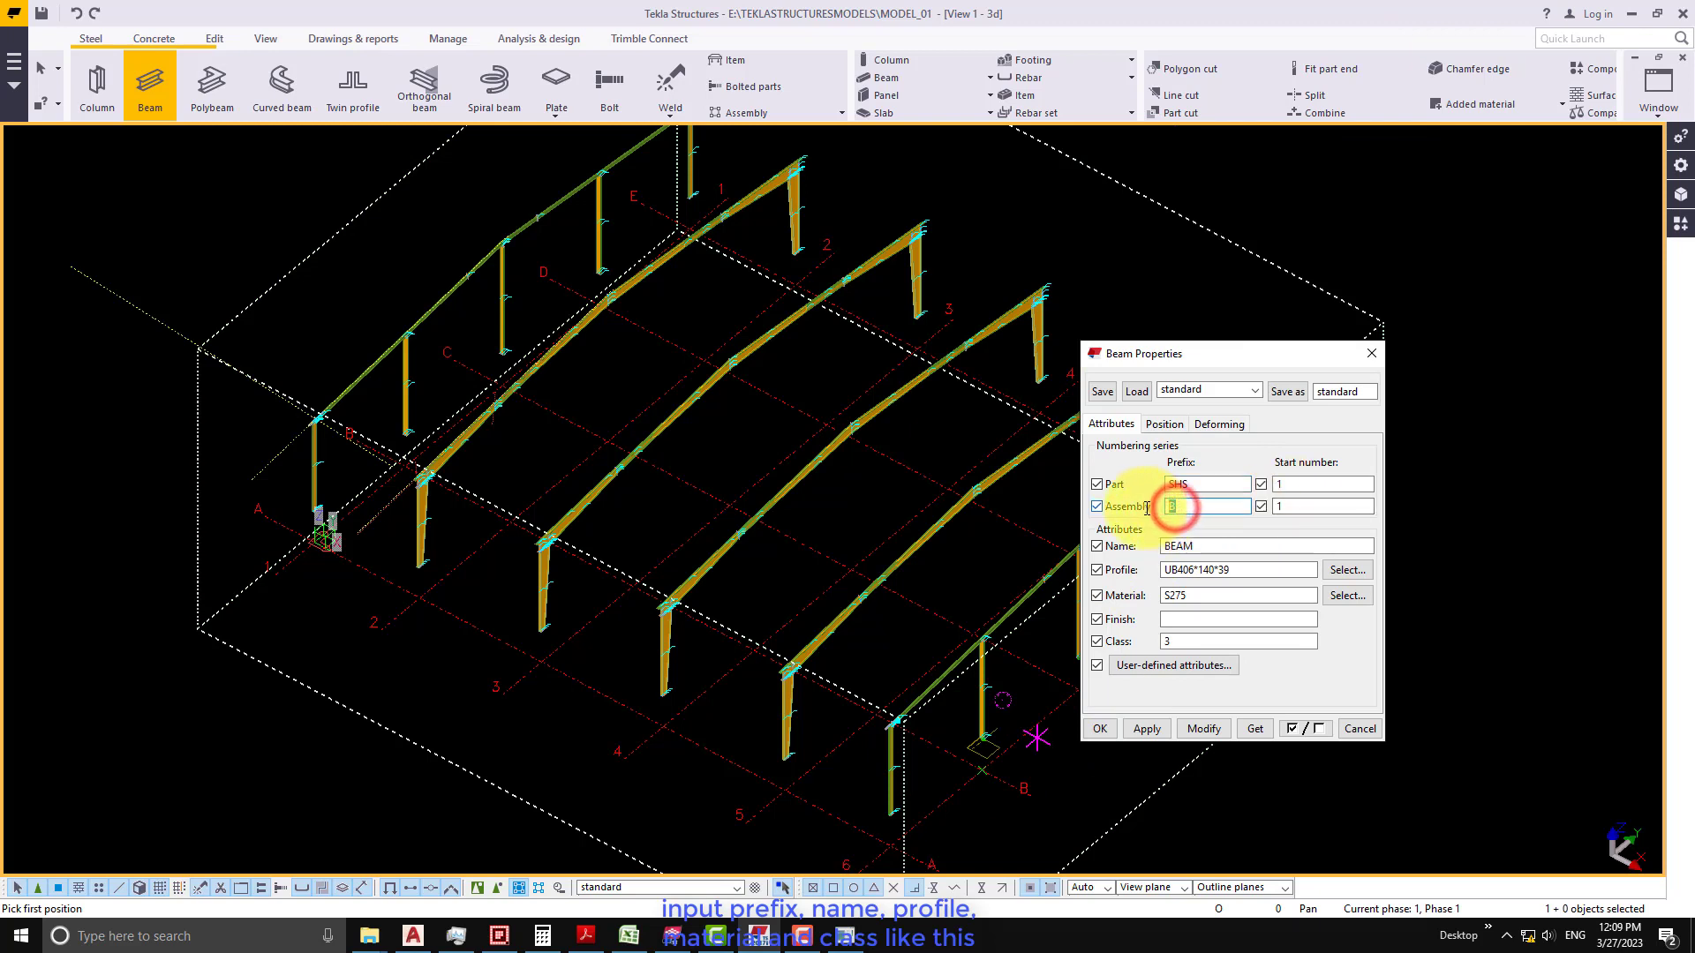
text(04)
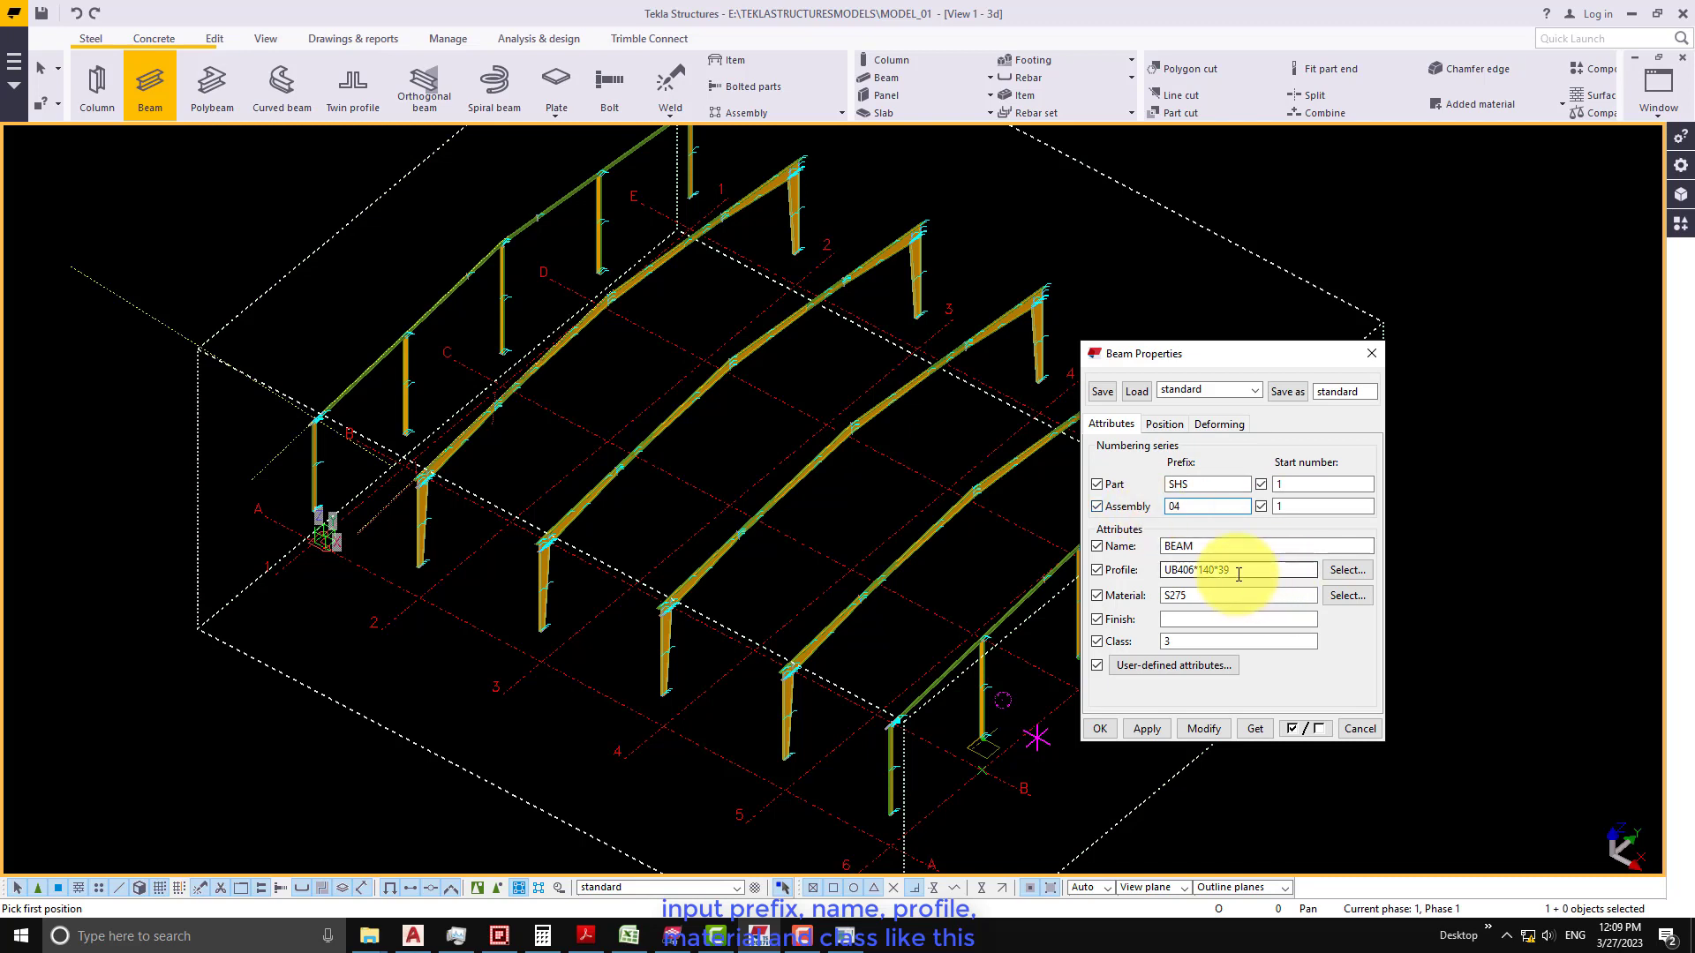
double_click(1192, 545)
text(B)
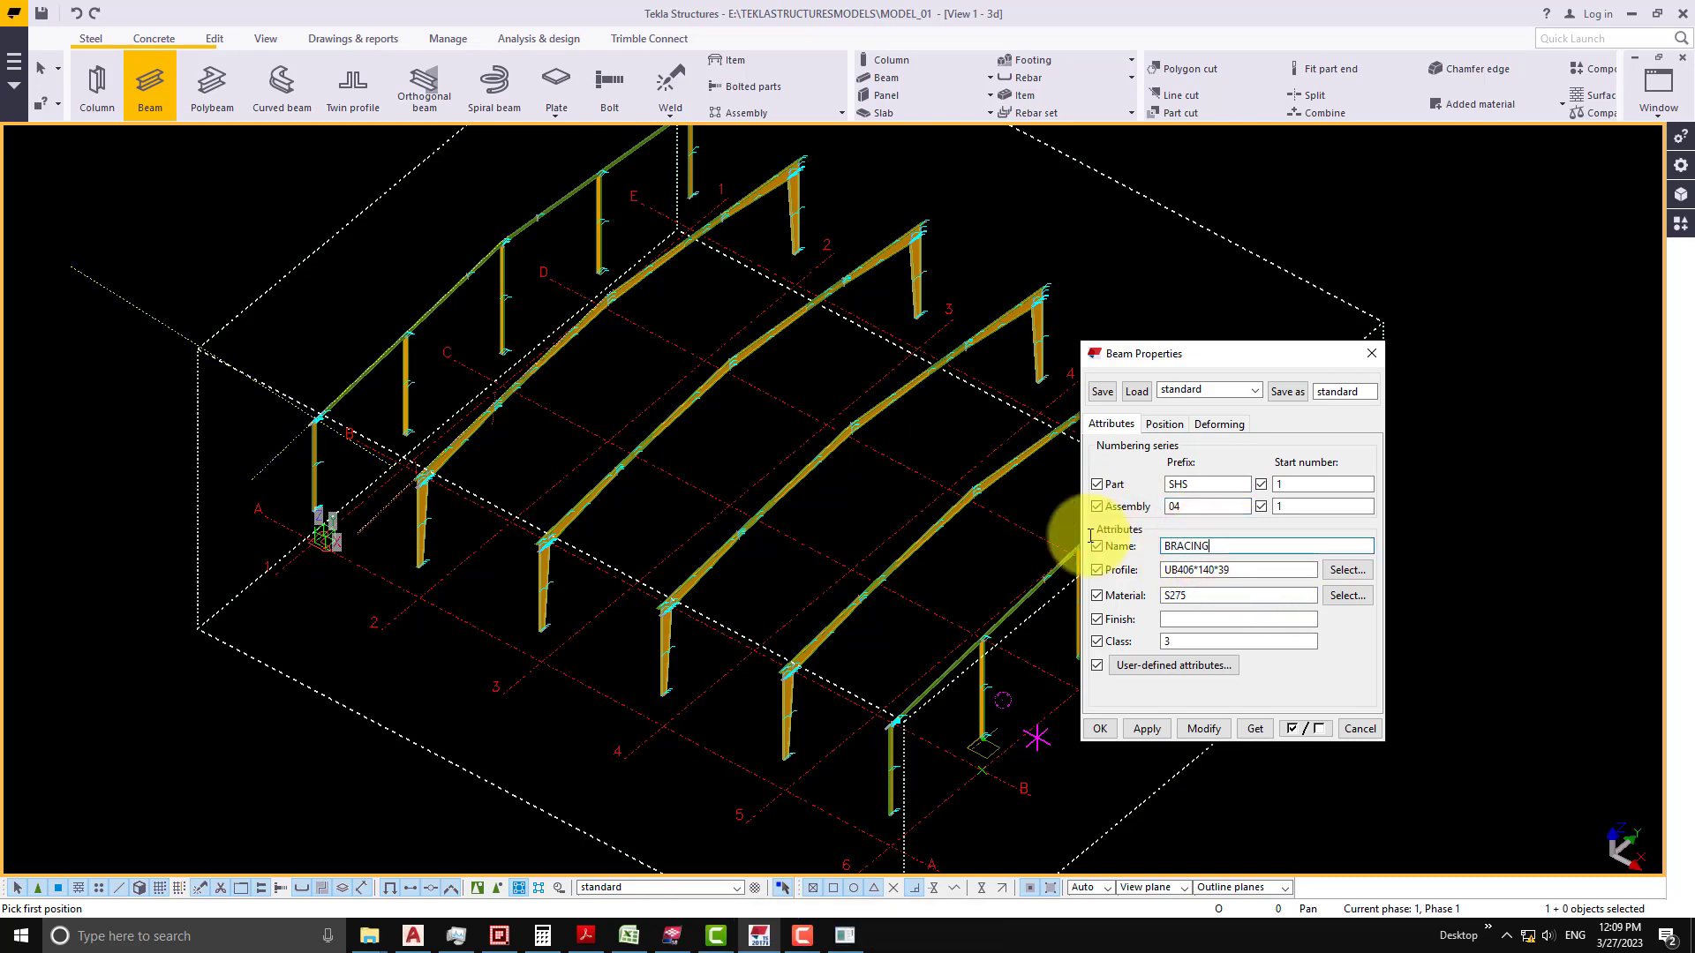
double_click(1222, 570)
text(SHS)
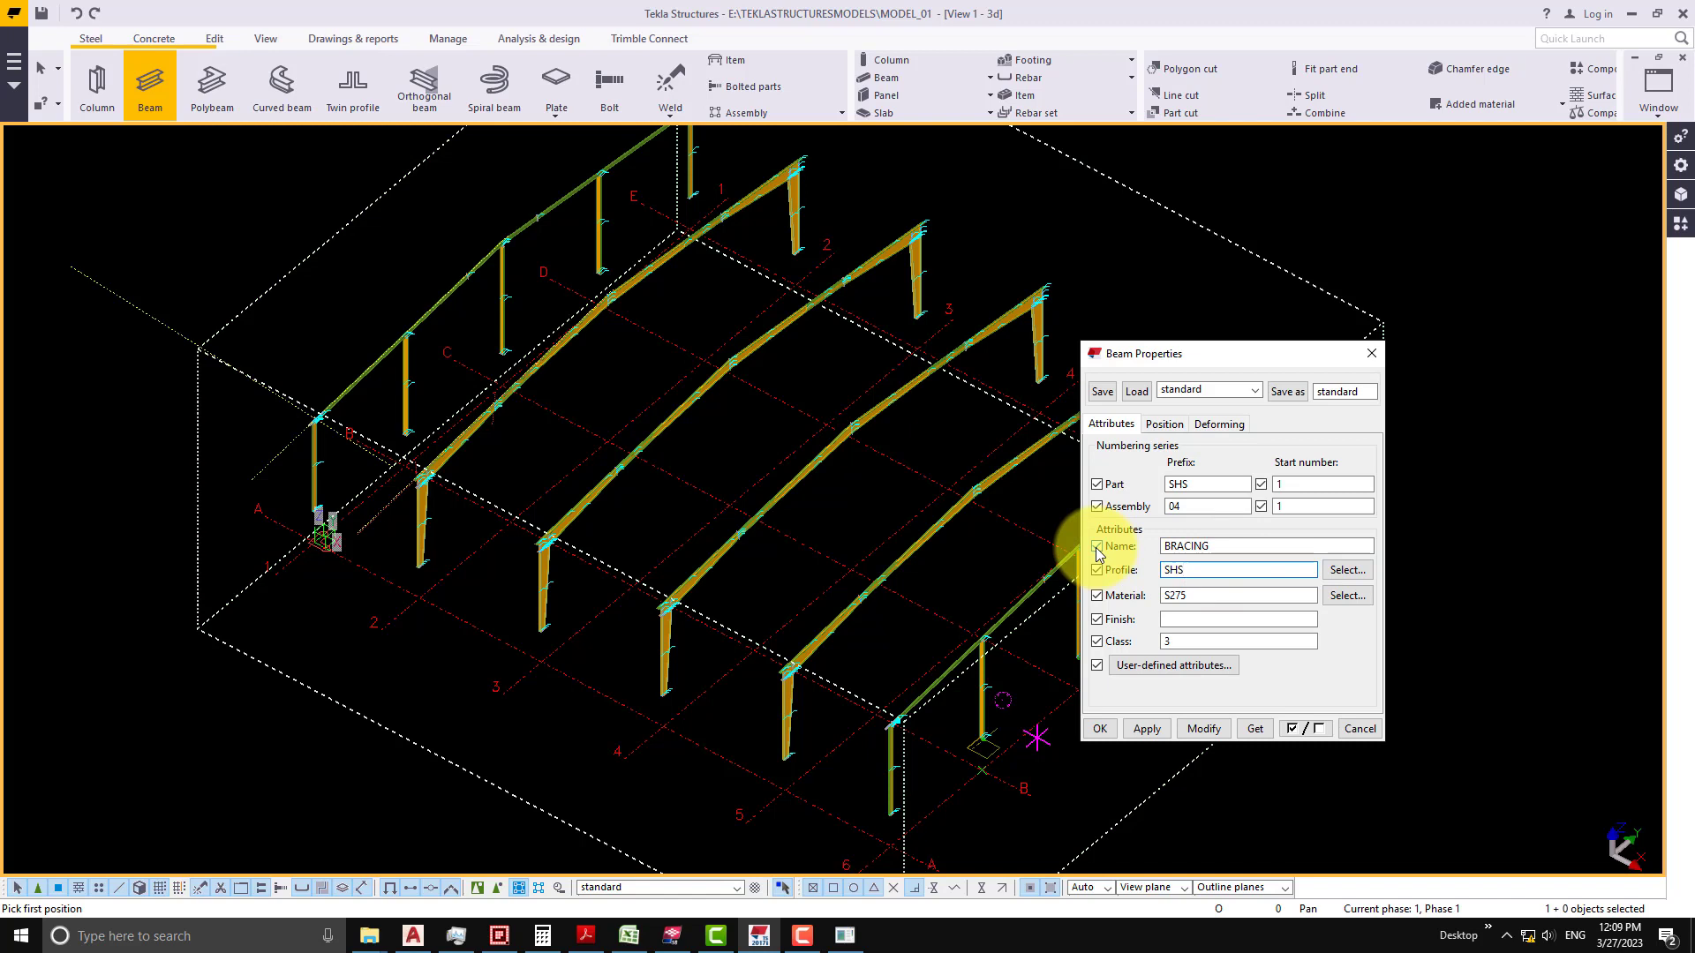
text(150X2.5)
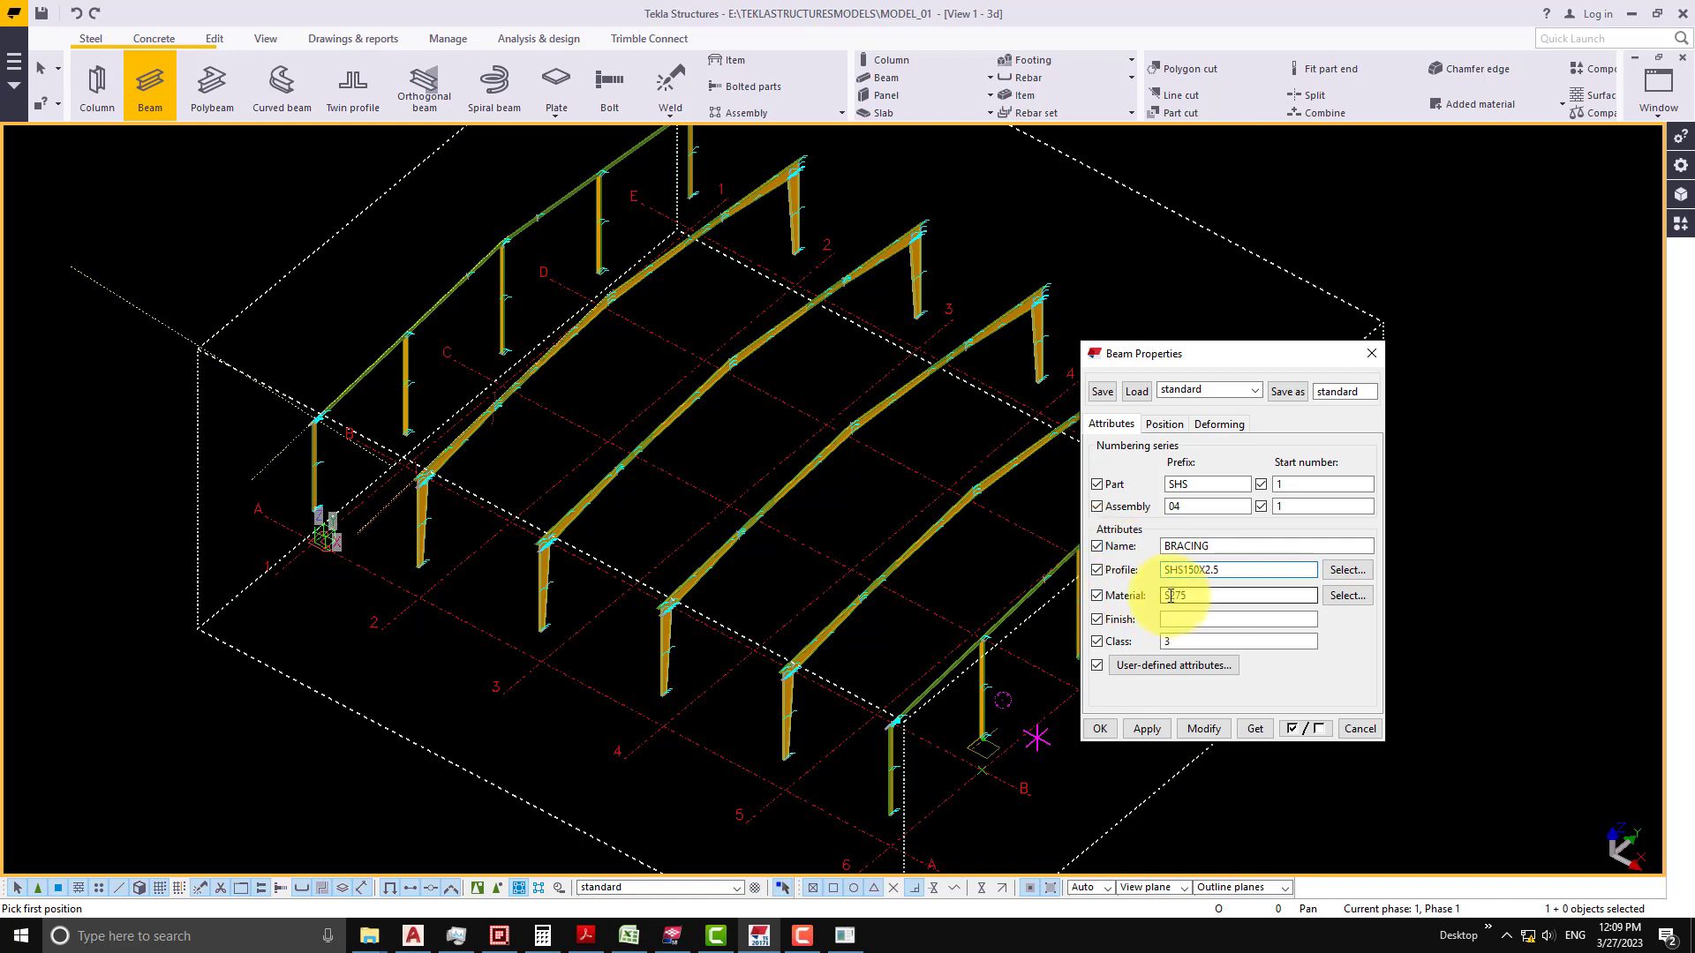
- Choose SS400 as the material grade and set the class to 5
drag(1172, 596, 1190, 598)
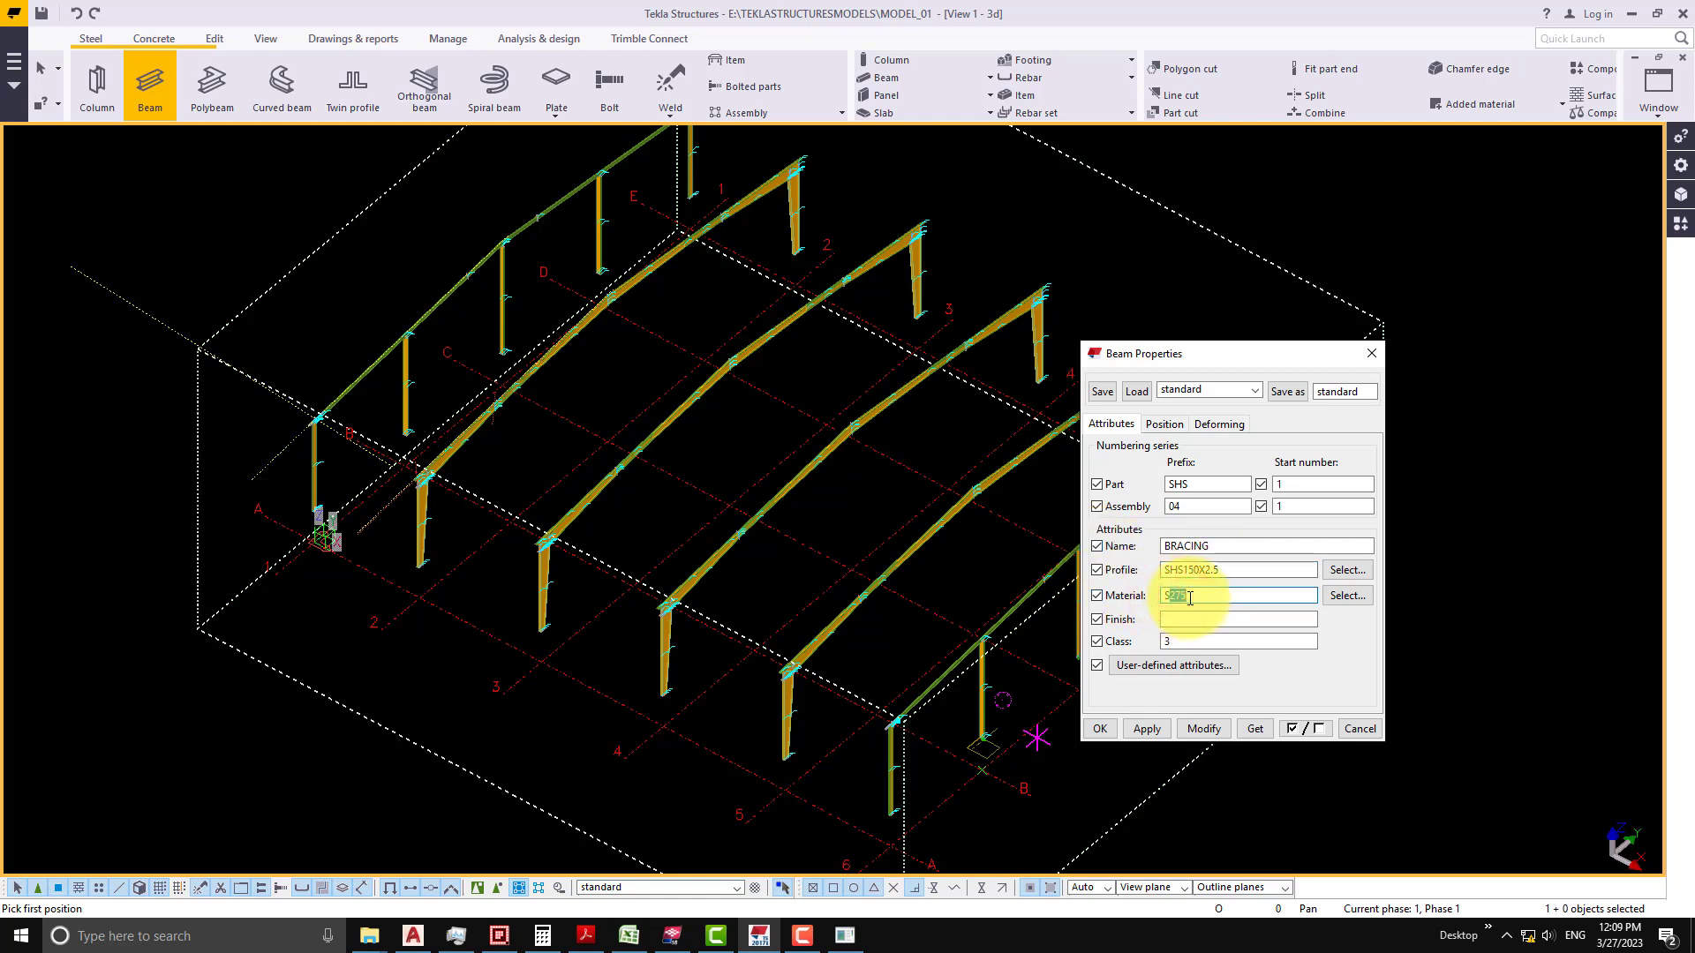
click(1346, 596)
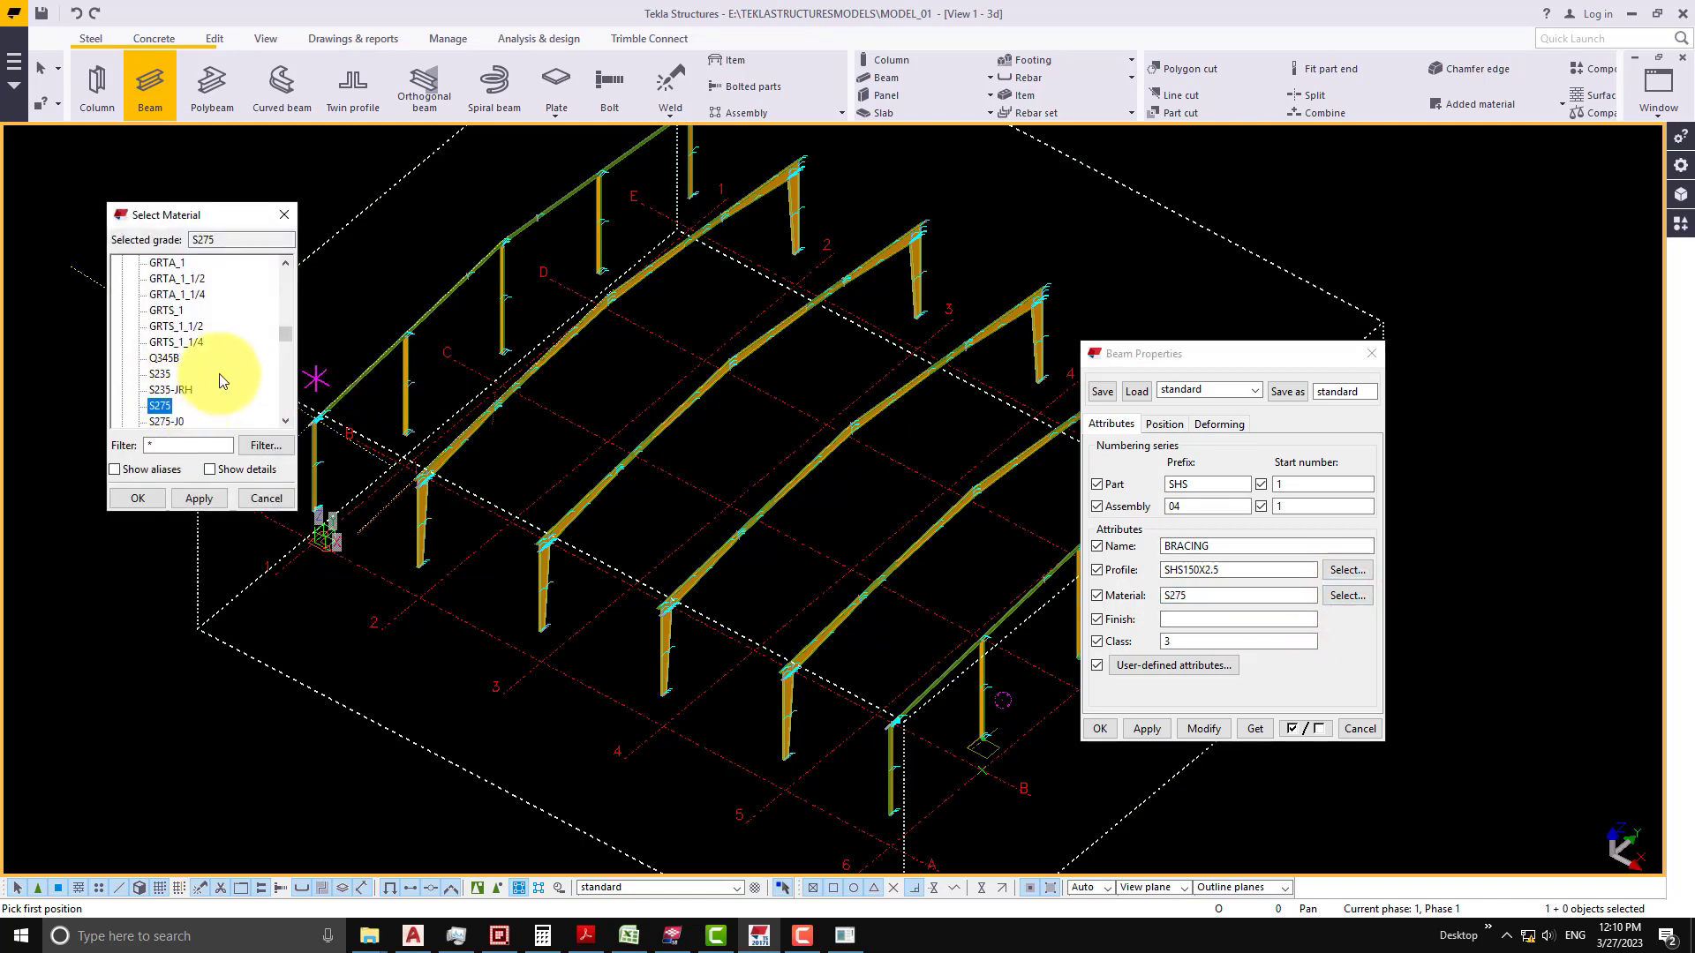
click(287, 422)
click(287, 424)
click(287, 424)
click(287, 424)
click(287, 421)
click(287, 422)
click(287, 422)
click(287, 422)
click(287, 422)
click(286, 422)
click(287, 422)
click(286, 371)
click(168, 312)
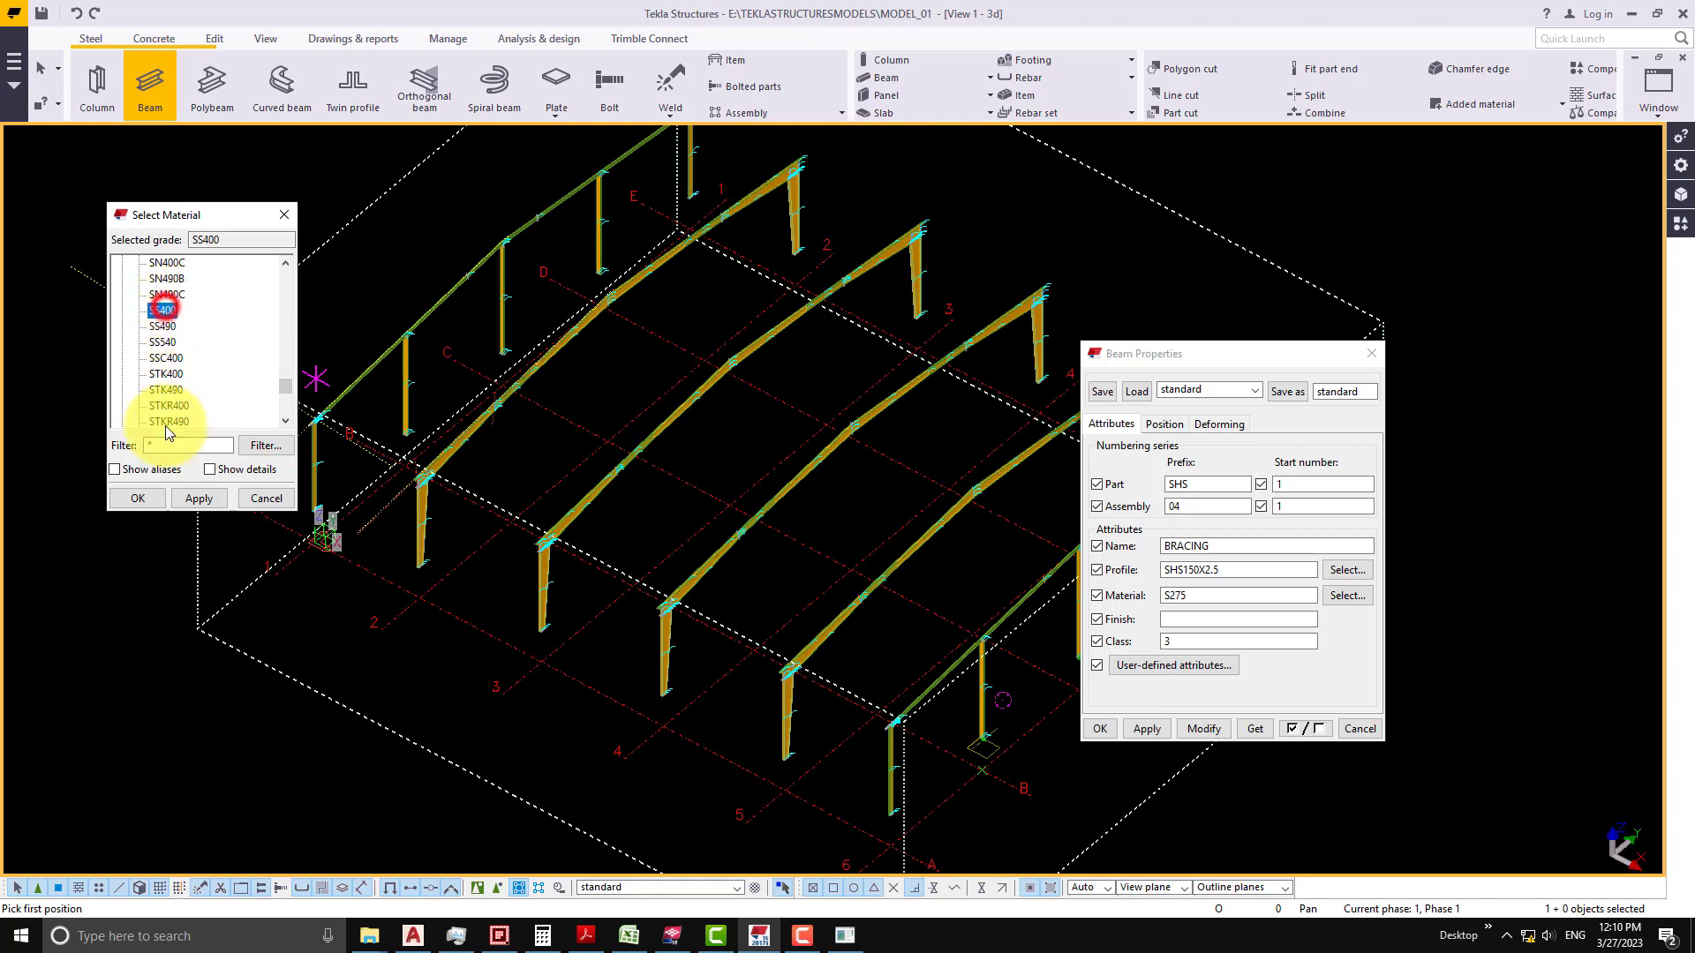
click(198, 499)
click(138, 499)
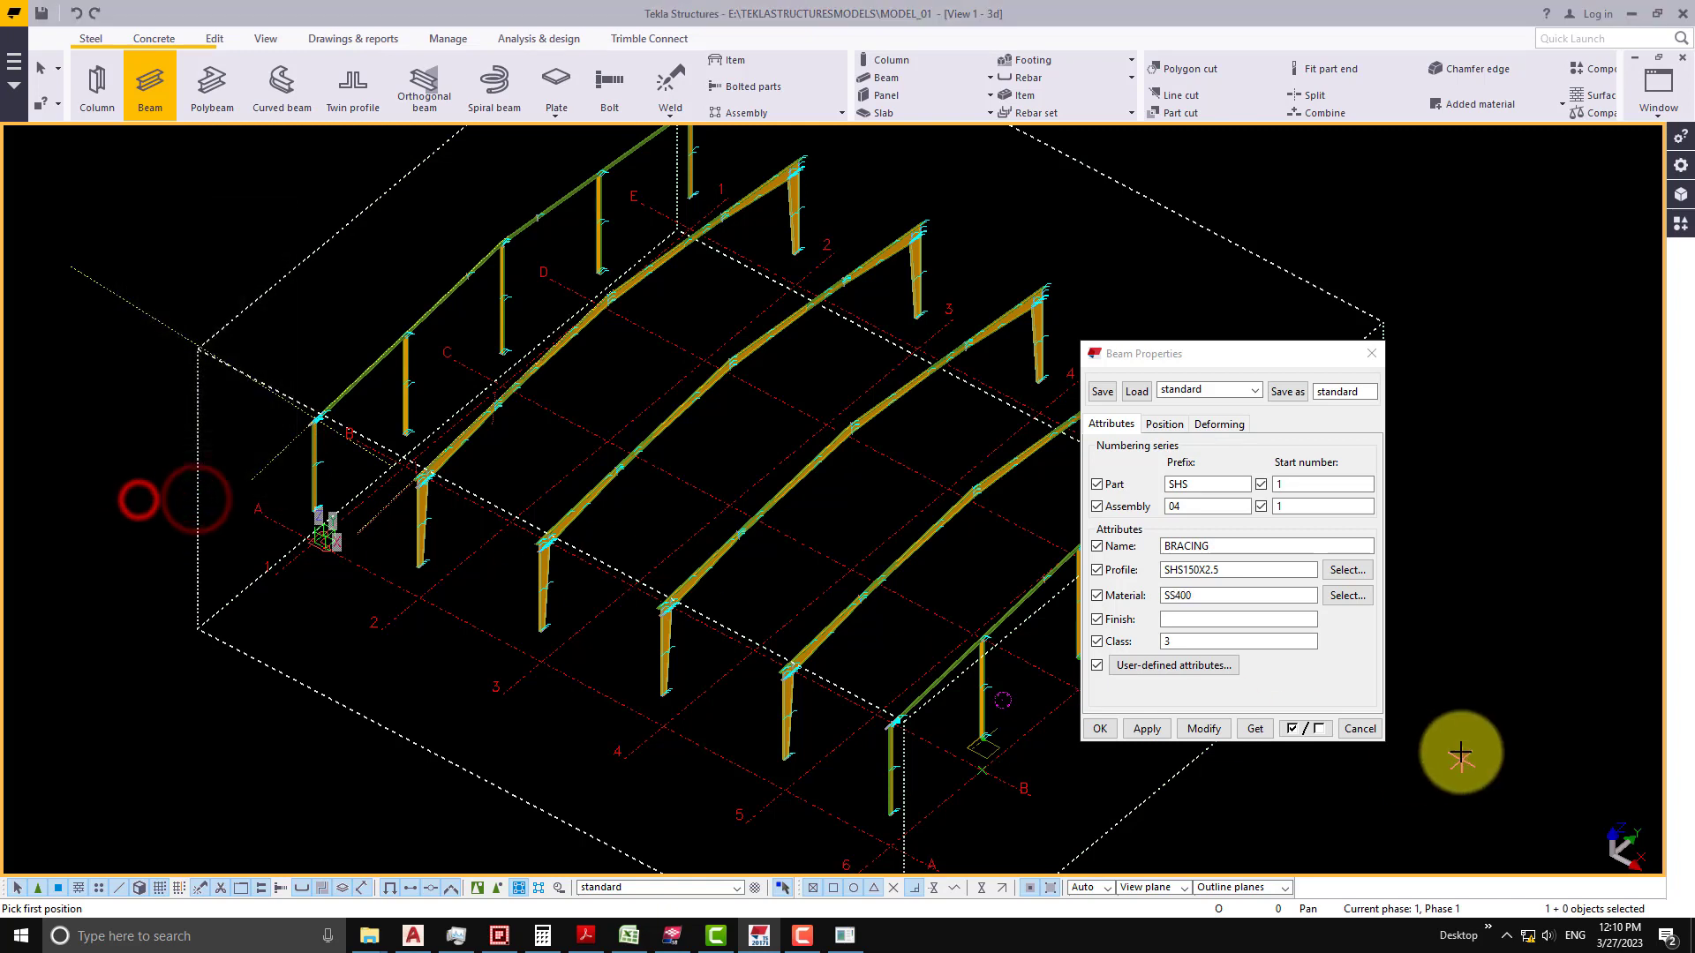
click(1167, 639)
text(5)
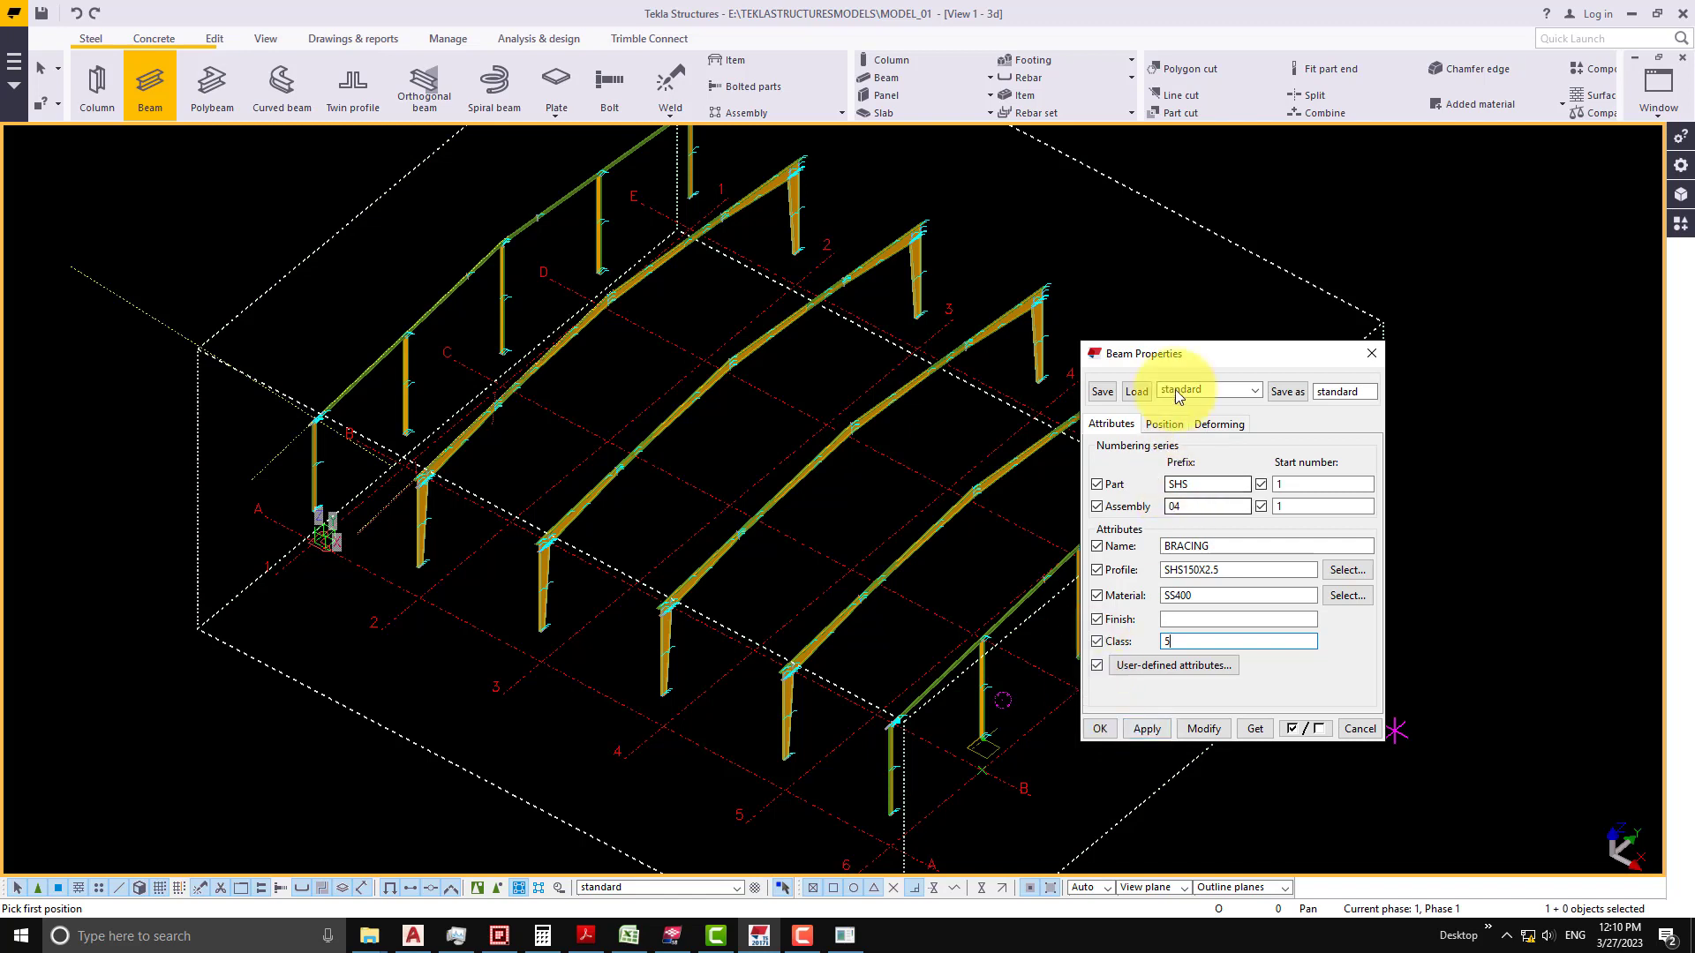
click(1164, 425)
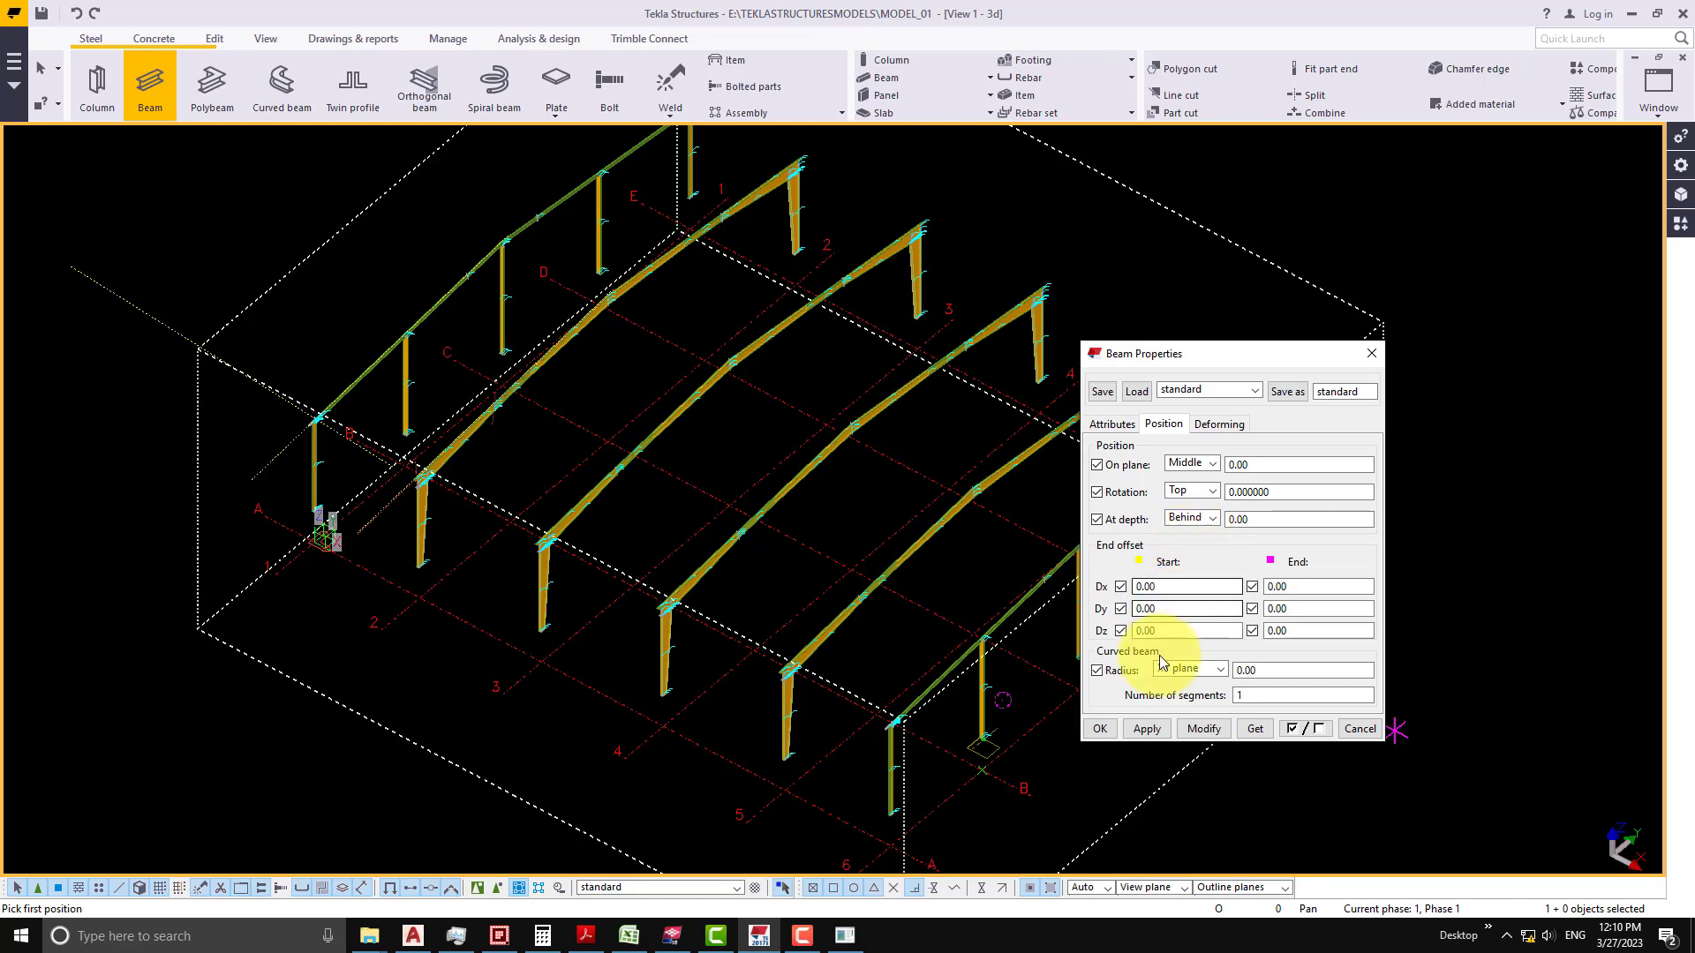
- Place the tube bracing from the grid A-1 footing to grid 2/A and end placement
click(1139, 731)
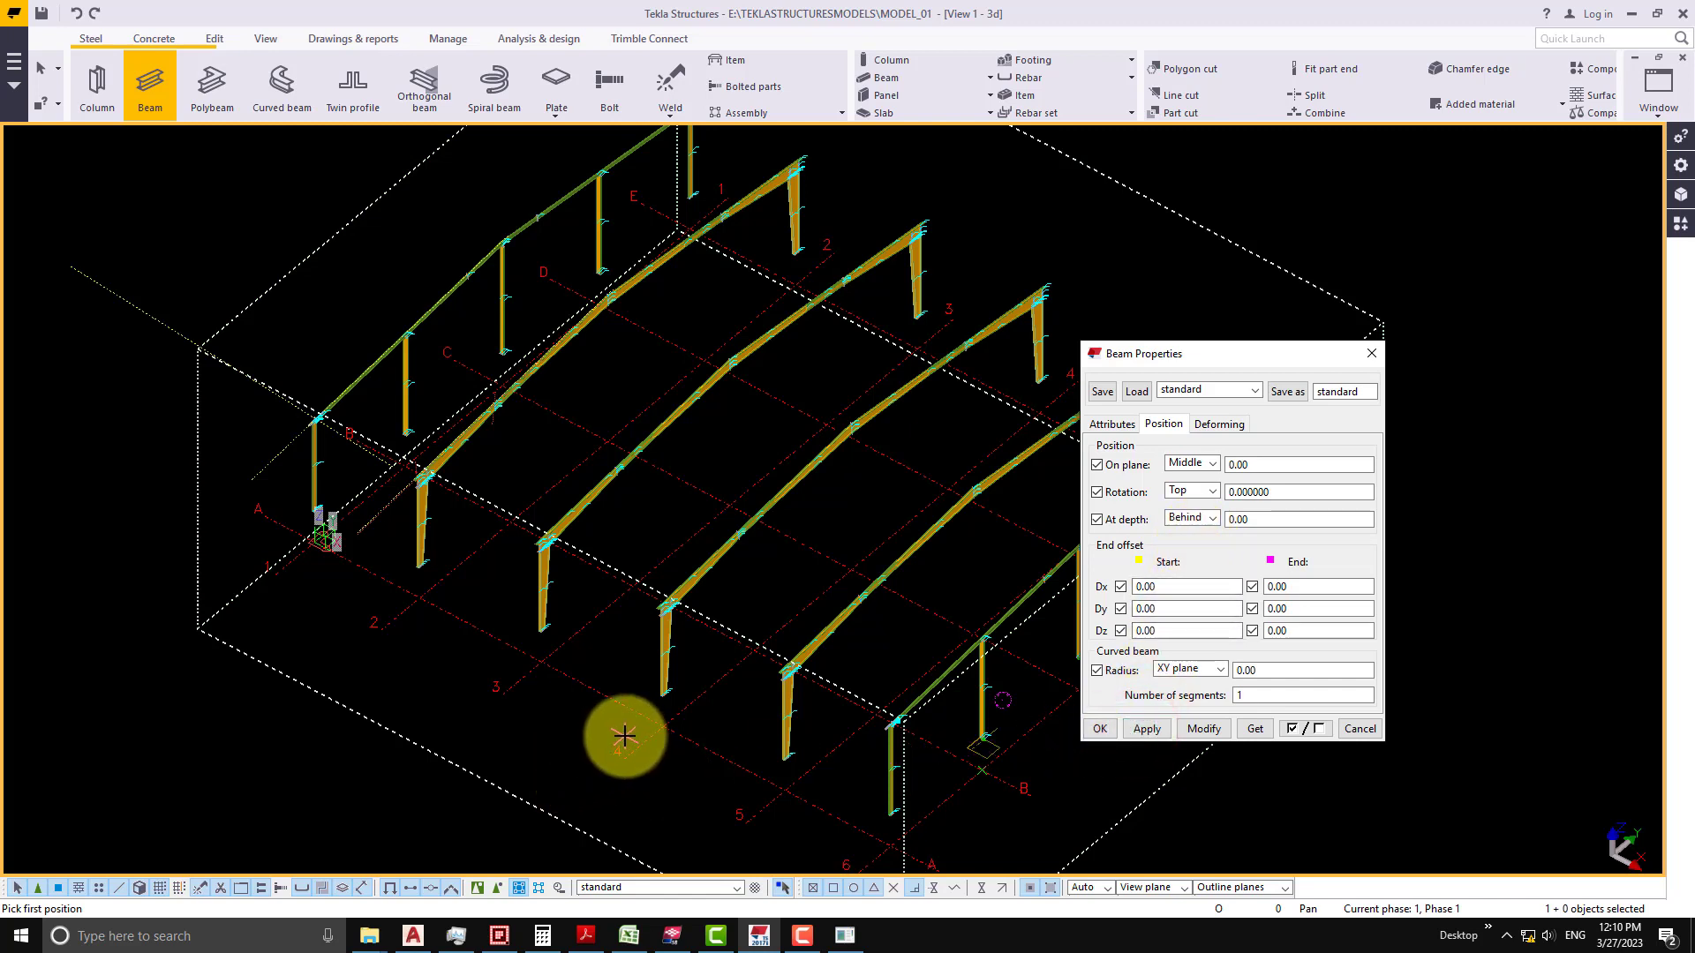
scroll(358, 585, down, 2)
scroll(359, 585, up, 5)
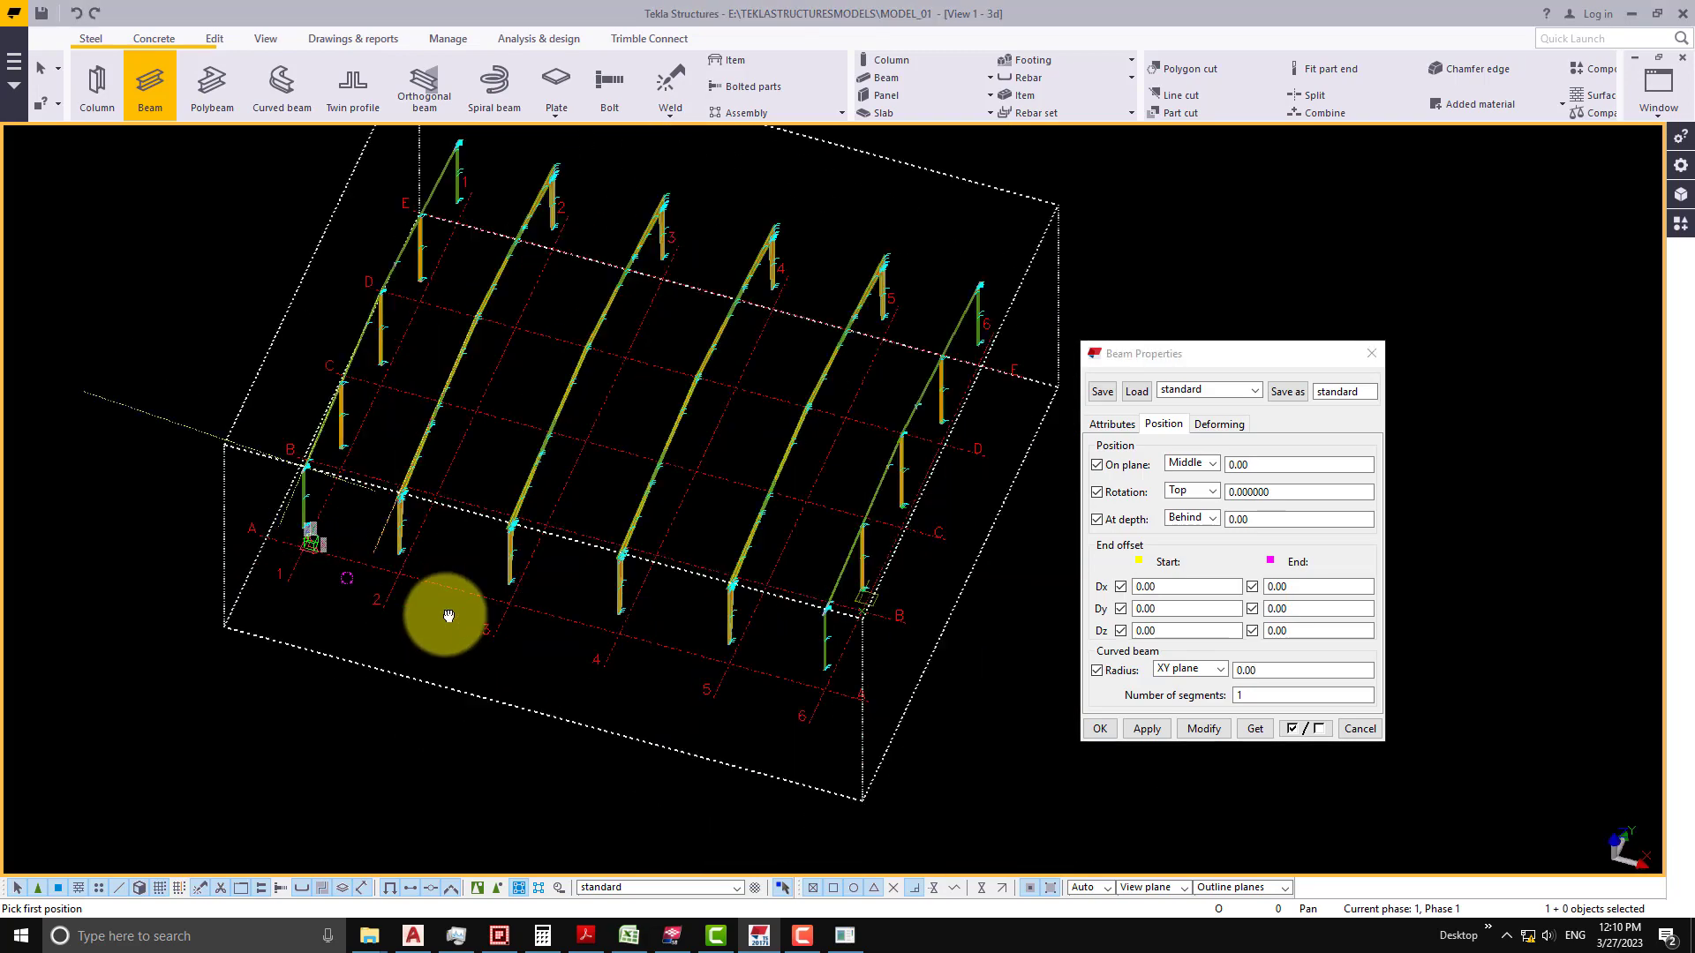
scroll(320, 586, up, 5)
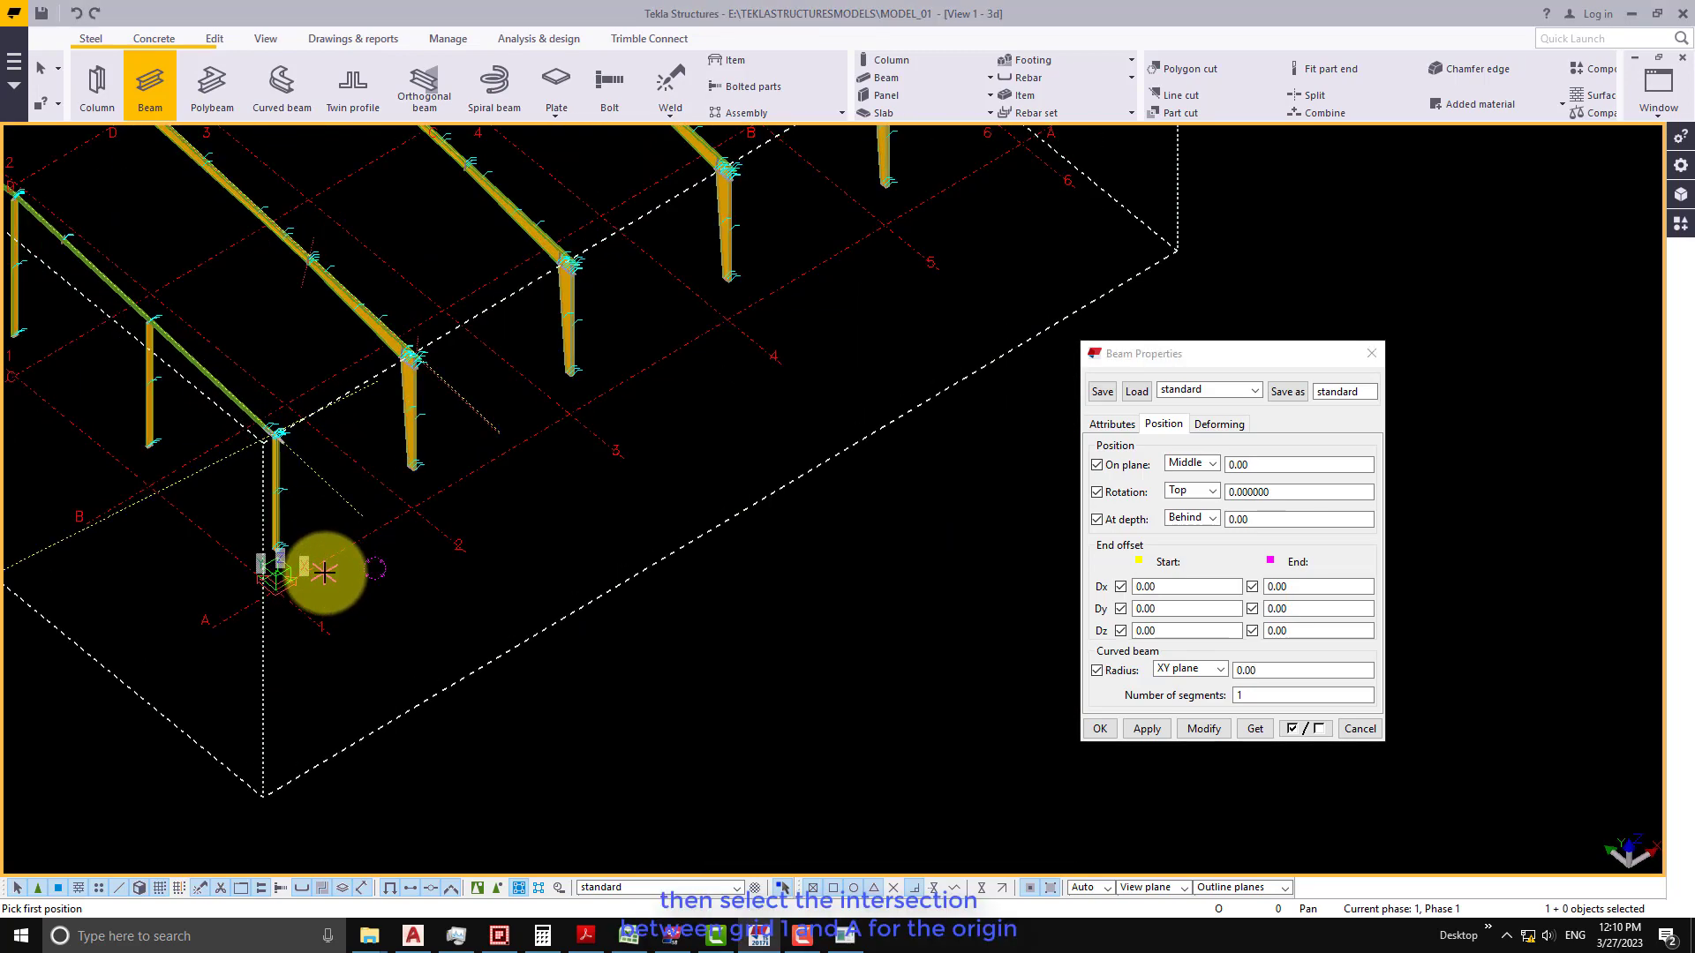
scroll(326, 553, up, 2)
click(184, 632)
scroll(181, 640, down, 3)
click(702, 334)
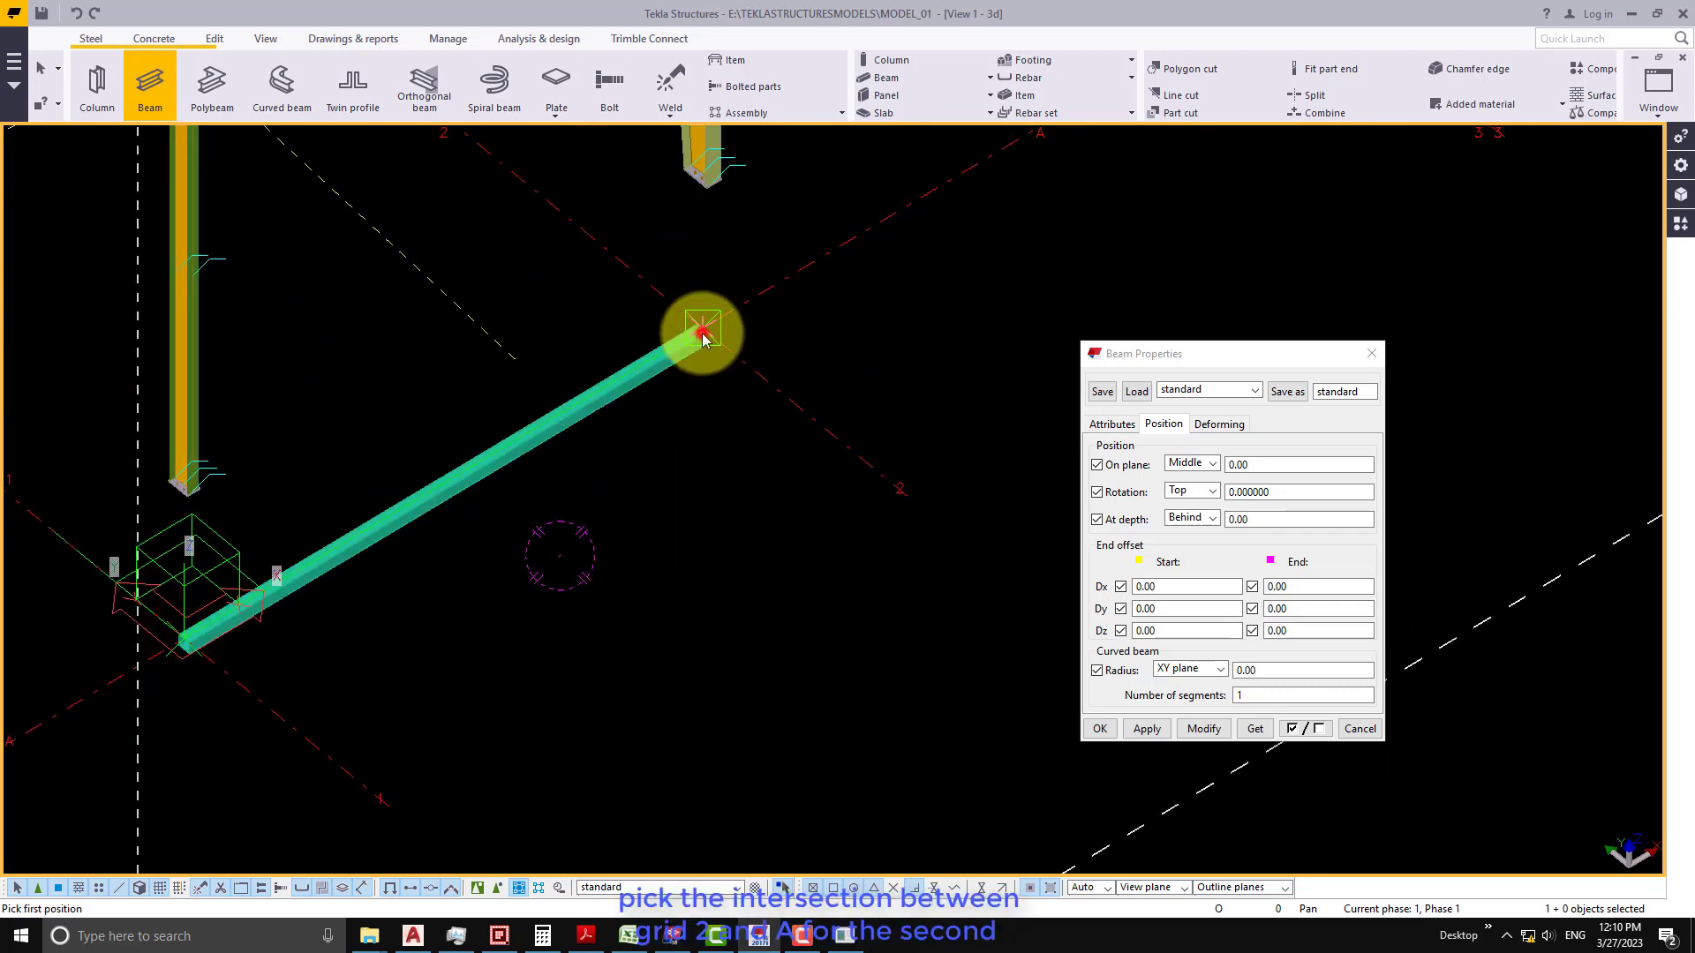
right_click(506, 337)
click(558, 360)
scroll(507, 537, up, 2)
- Pan along the new bracing and select it using component selection
middle_drag(506, 537, 629, 562)
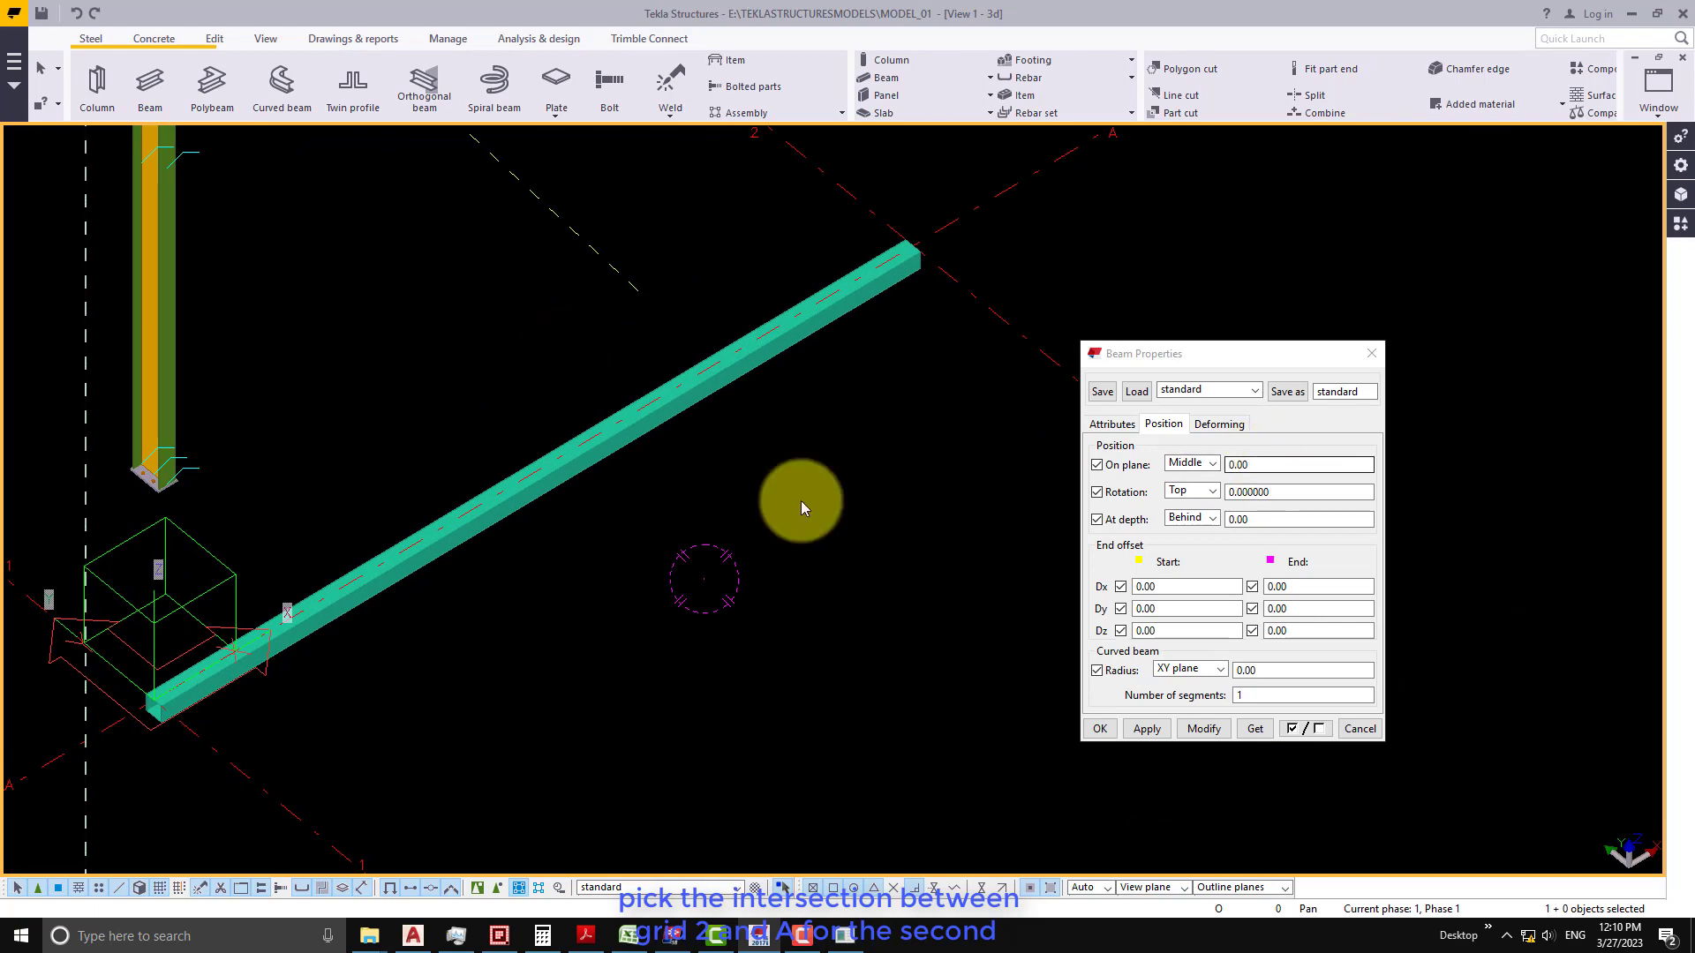
scroll(684, 512, up, 2)
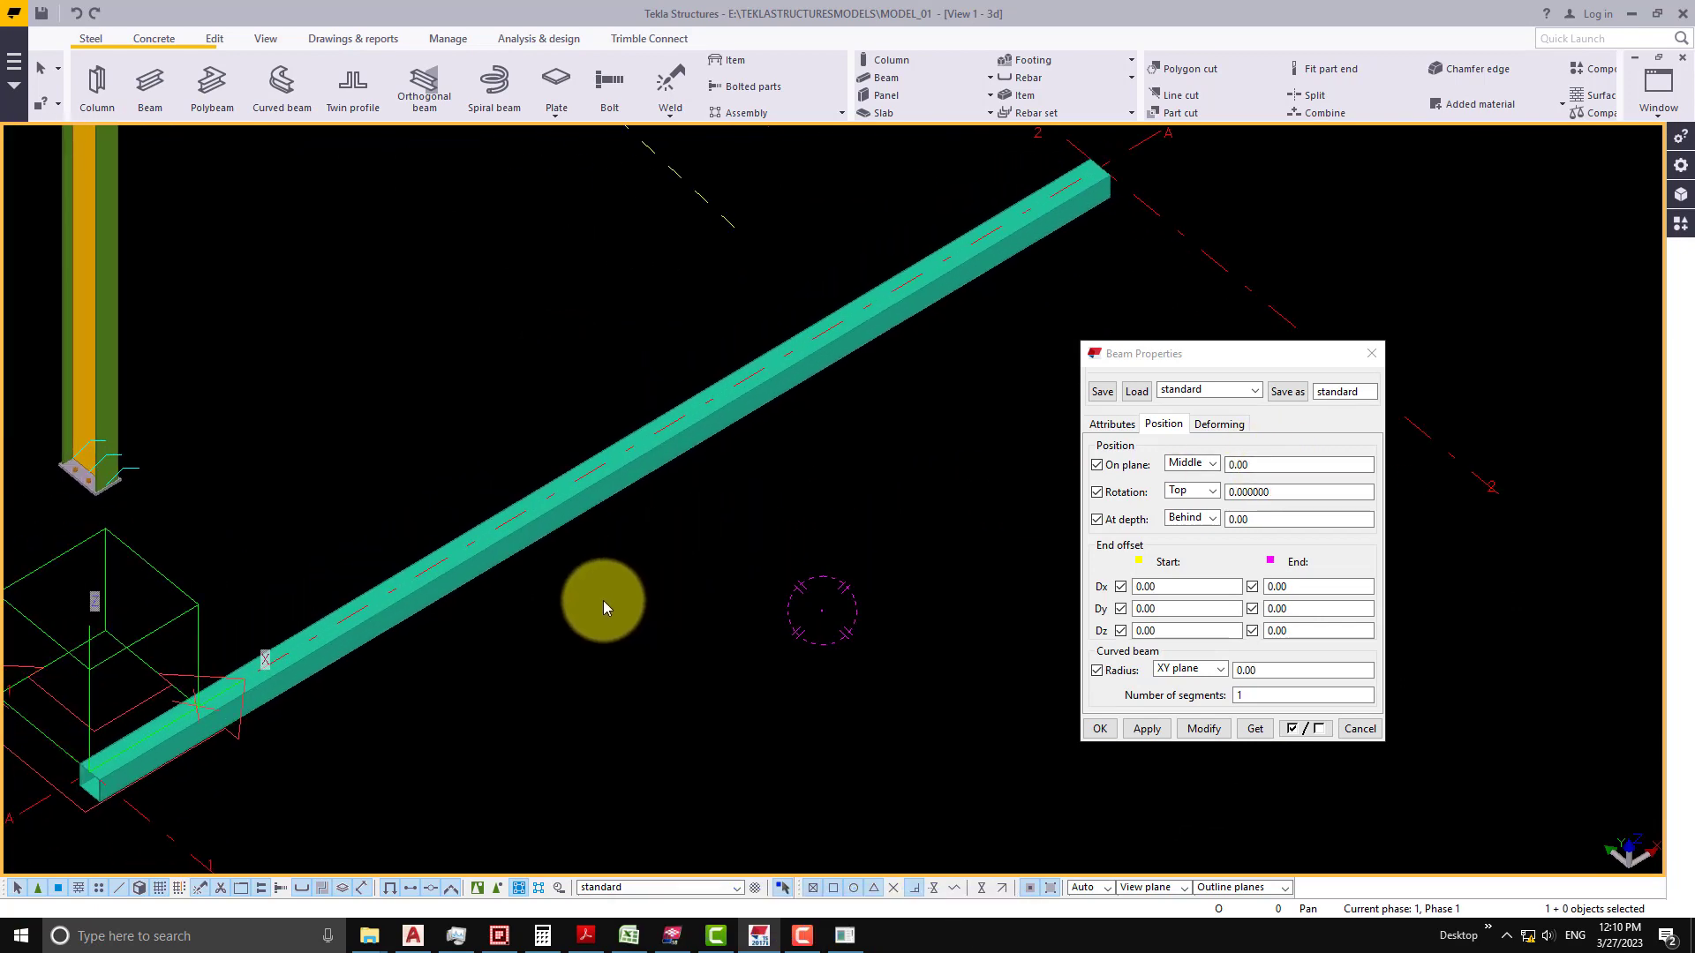
middle_drag(417, 681, 549, 662)
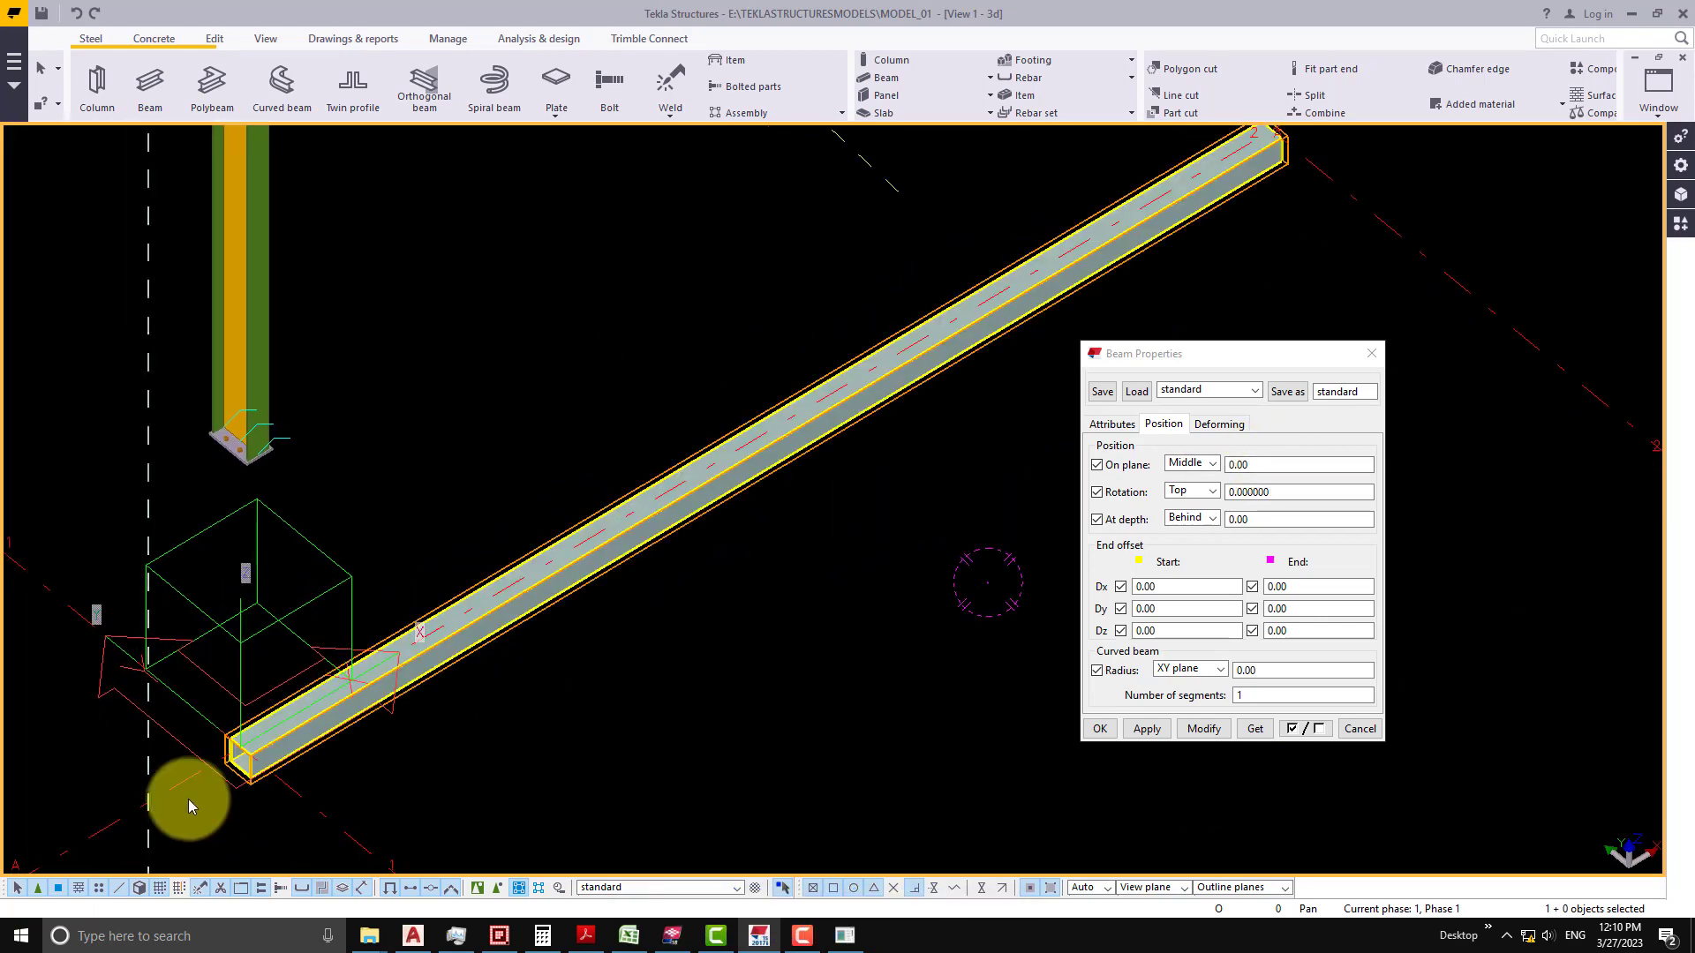
scroll(154, 798, up, 4)
click(410, 706)
click(605, 766)
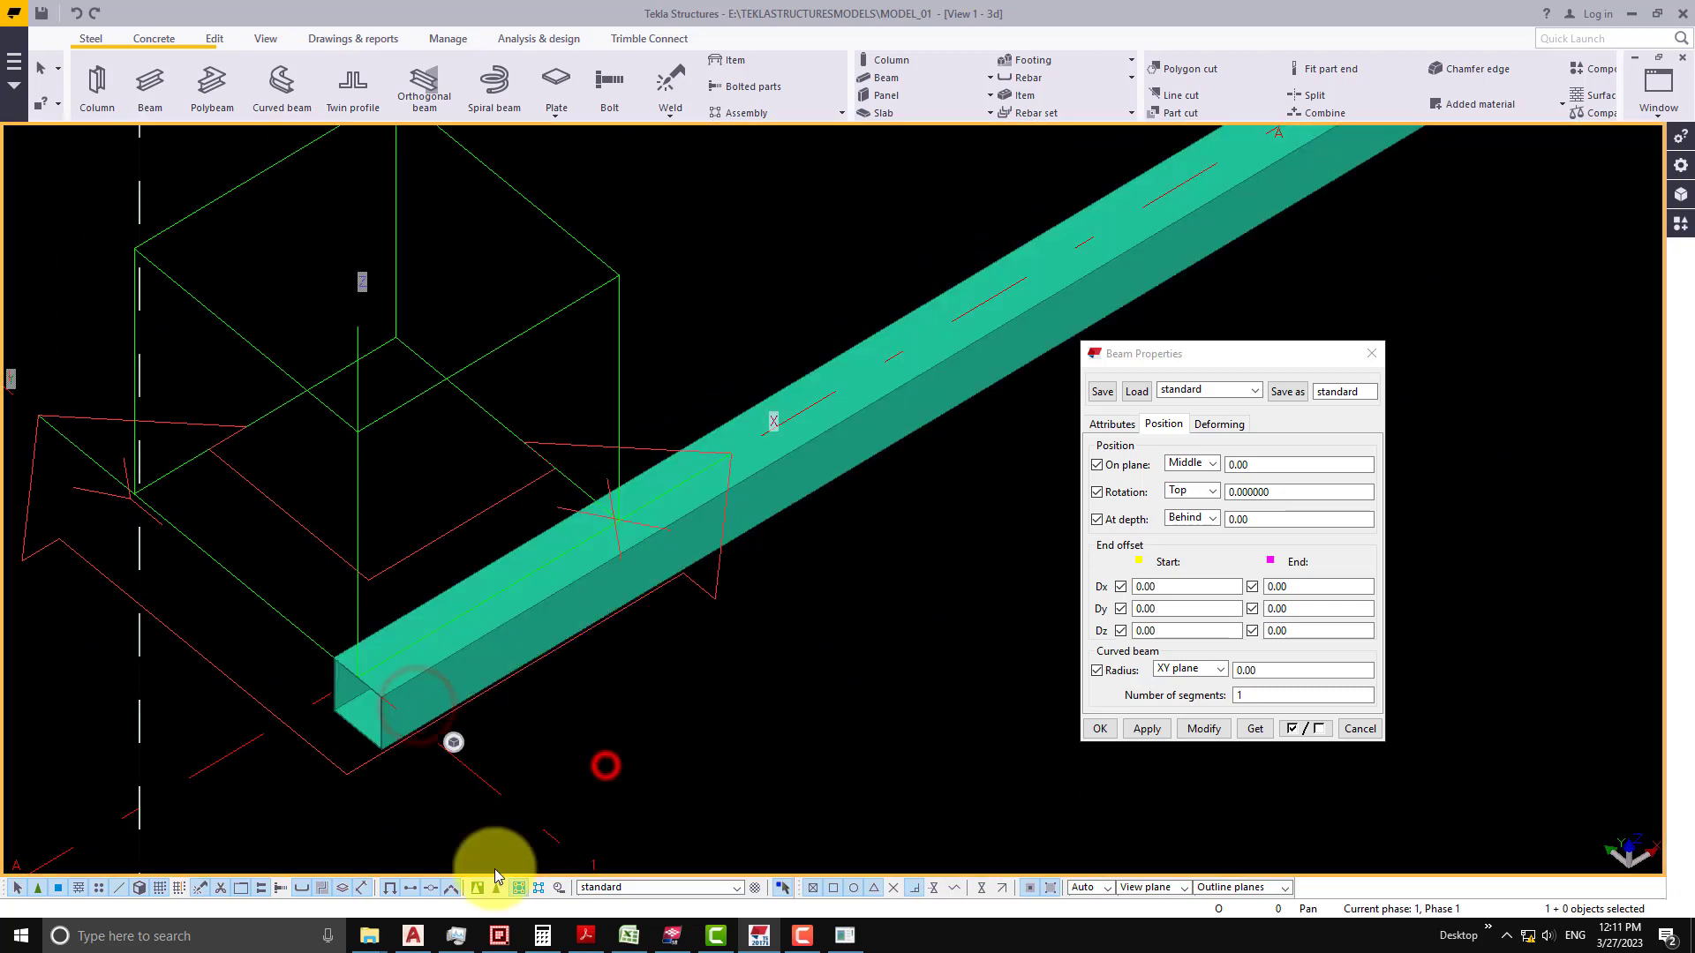
click(477, 888)
click(601, 661)
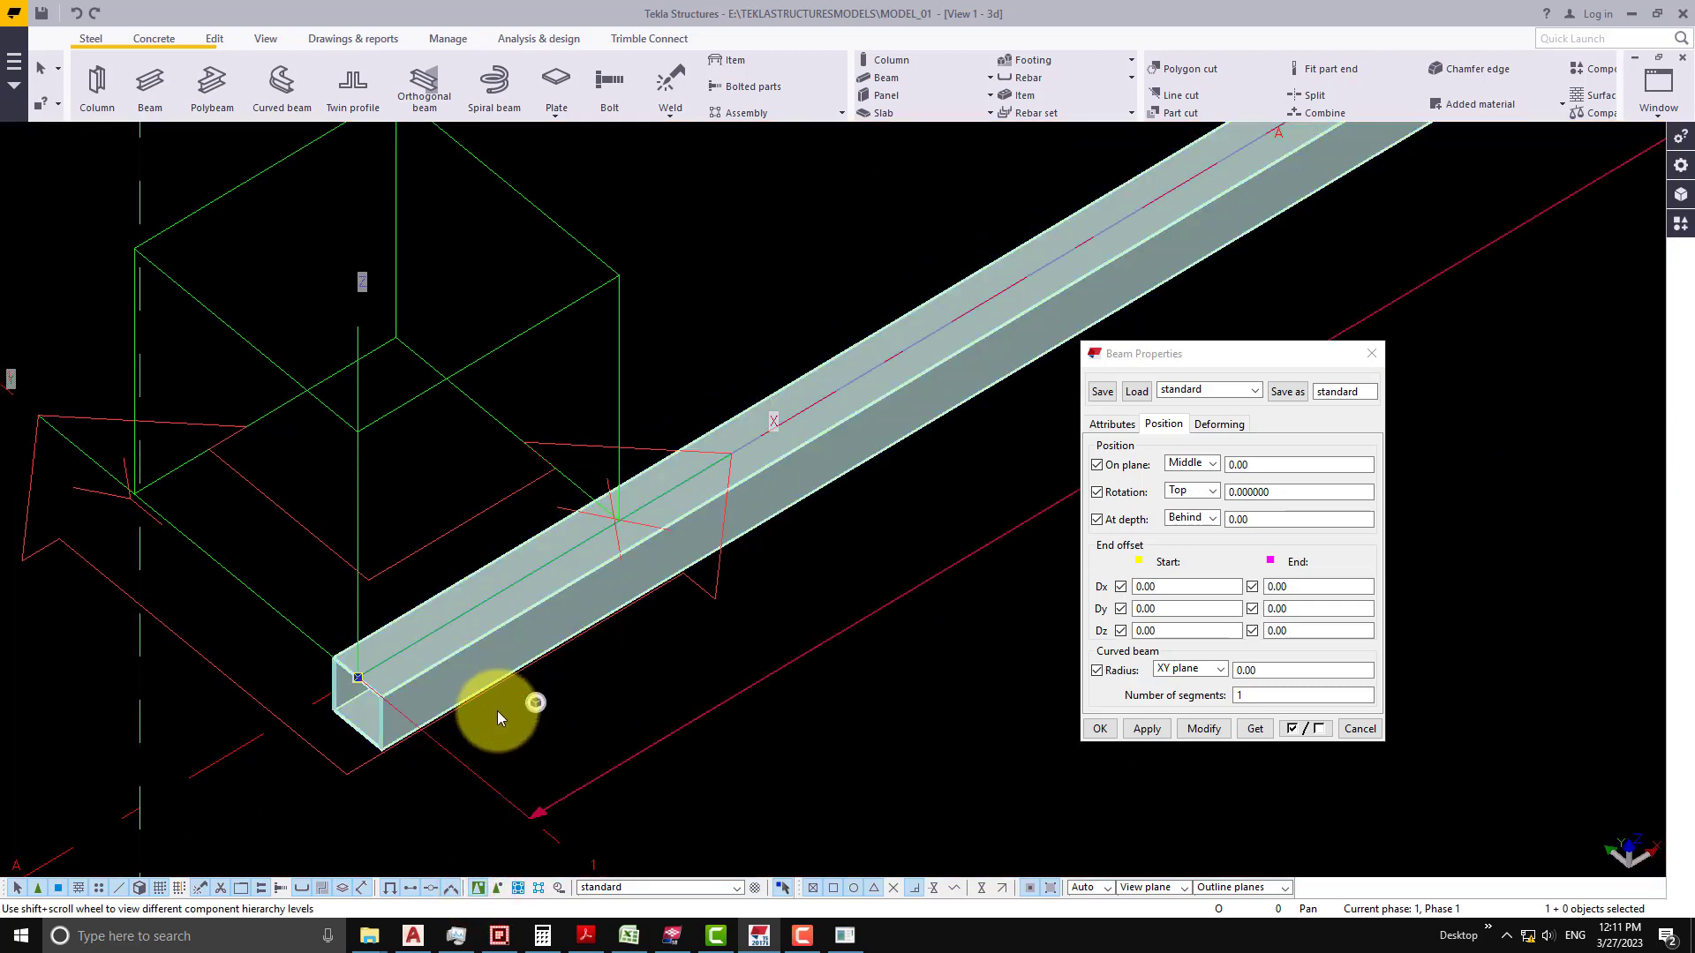
scroll(496, 714, down, 5)
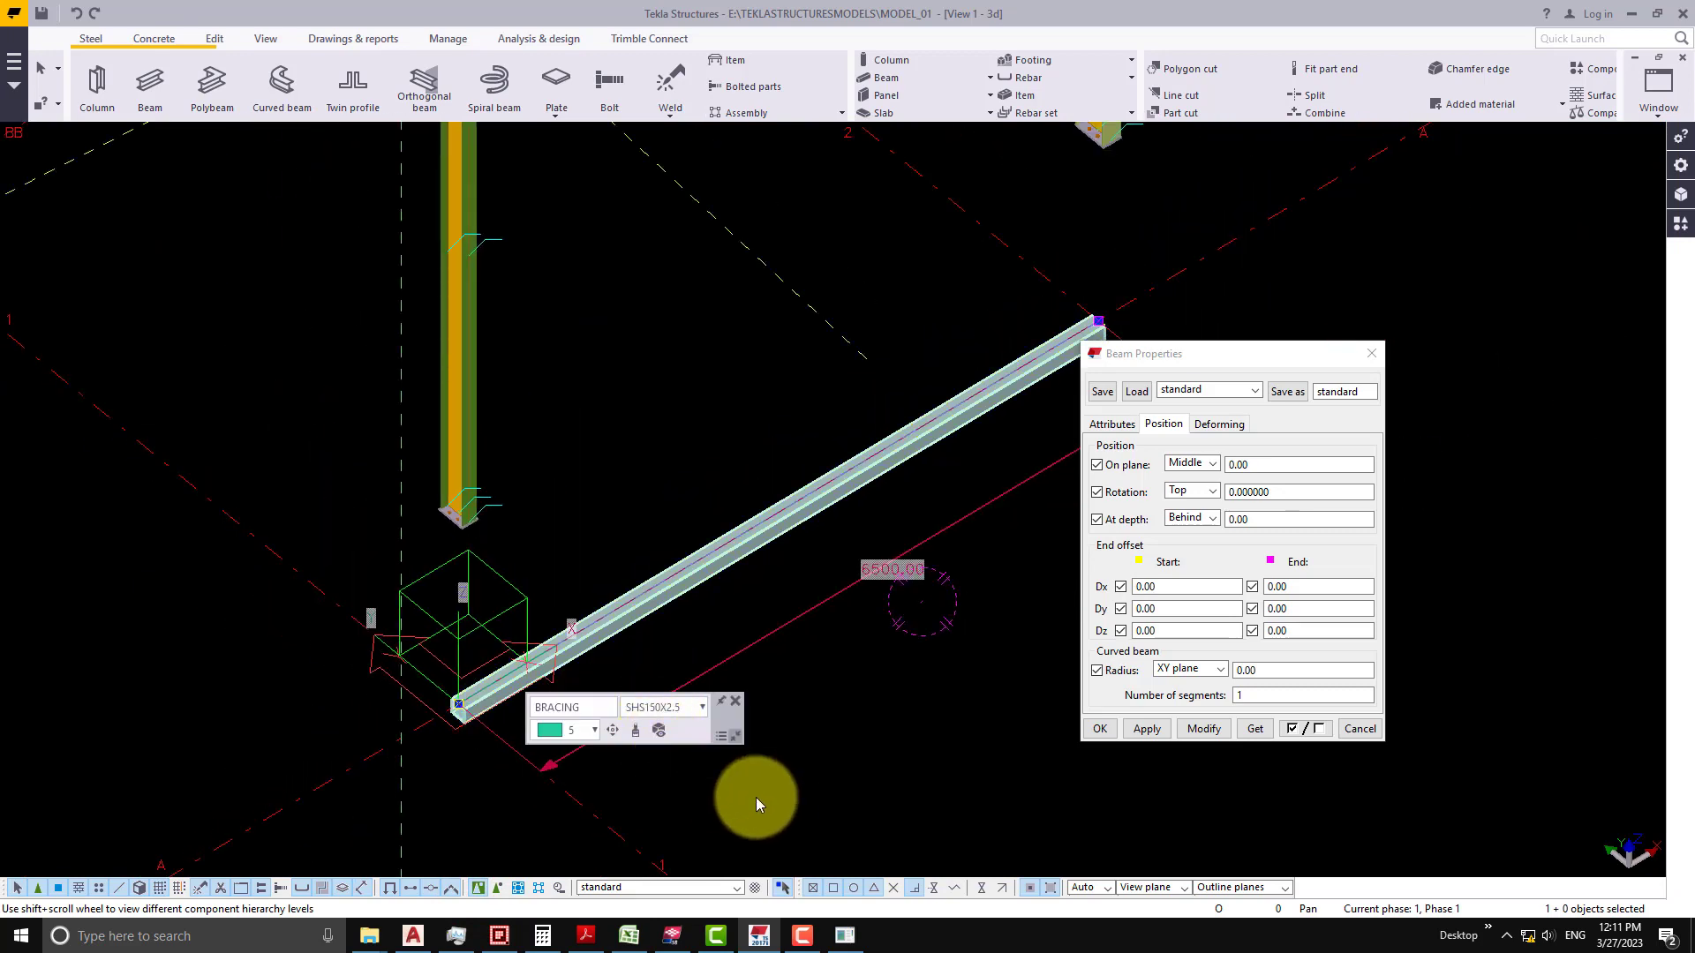
scroll(510, 706, up, 3)
click(649, 602)
click(787, 618)
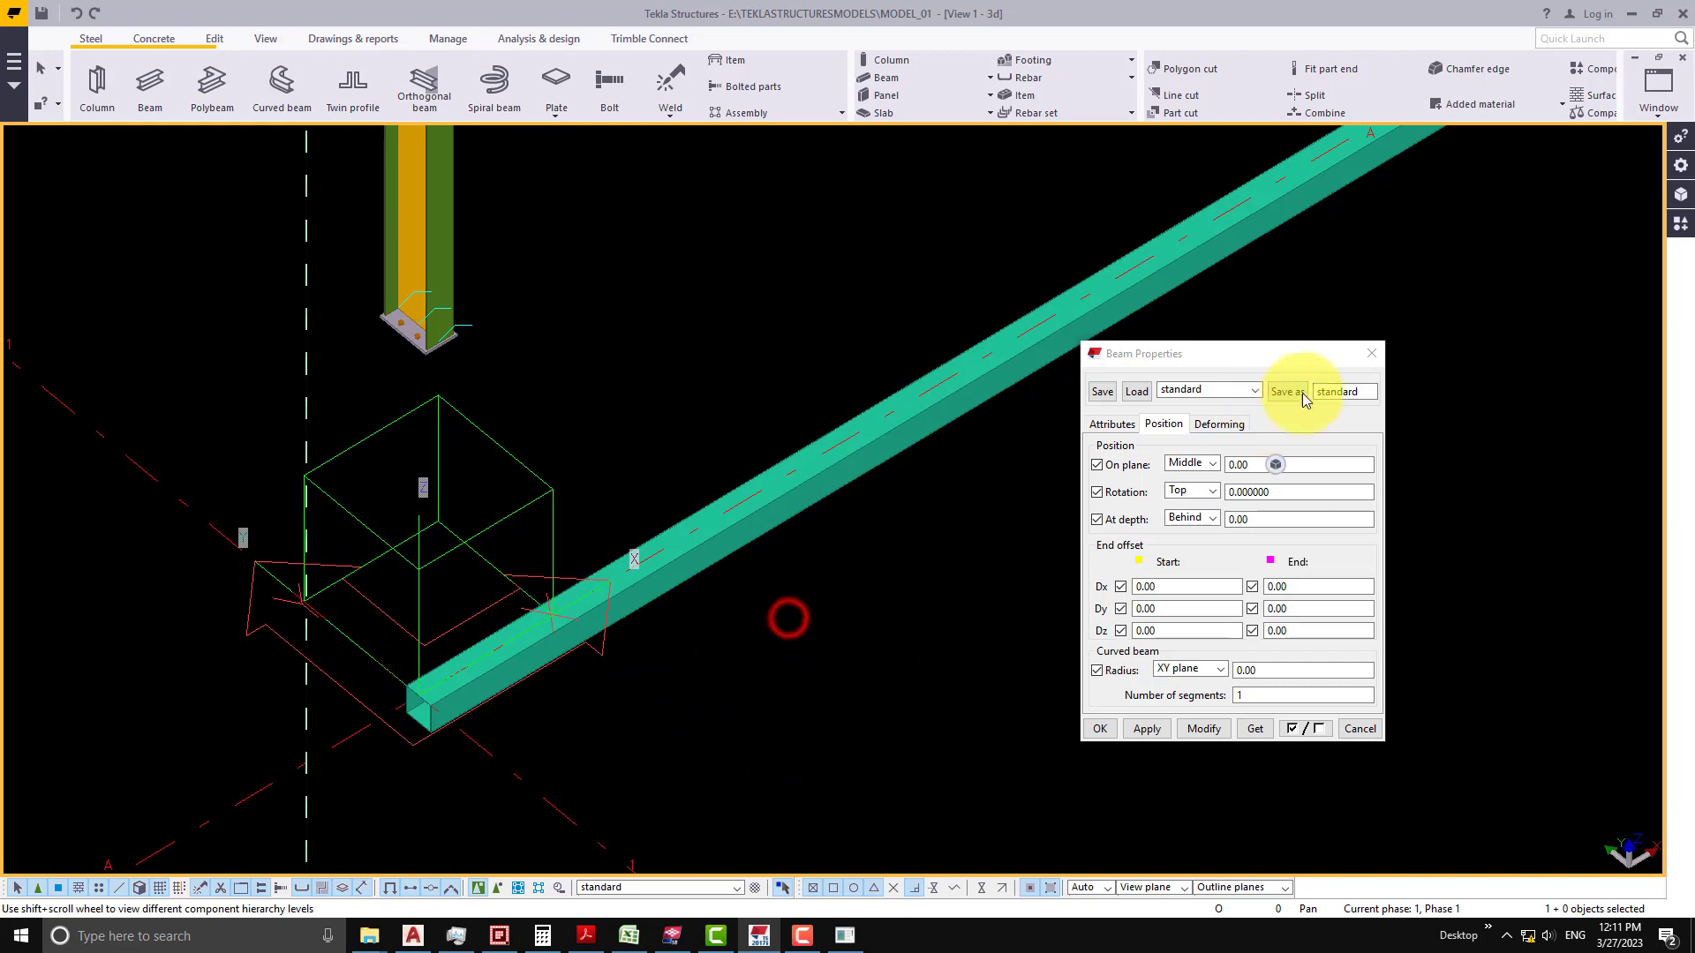
- Close the Beam Properties dialog and clear the tube beam selection
click(1371, 355)
scroll(897, 518, down, 3)
click(900, 512)
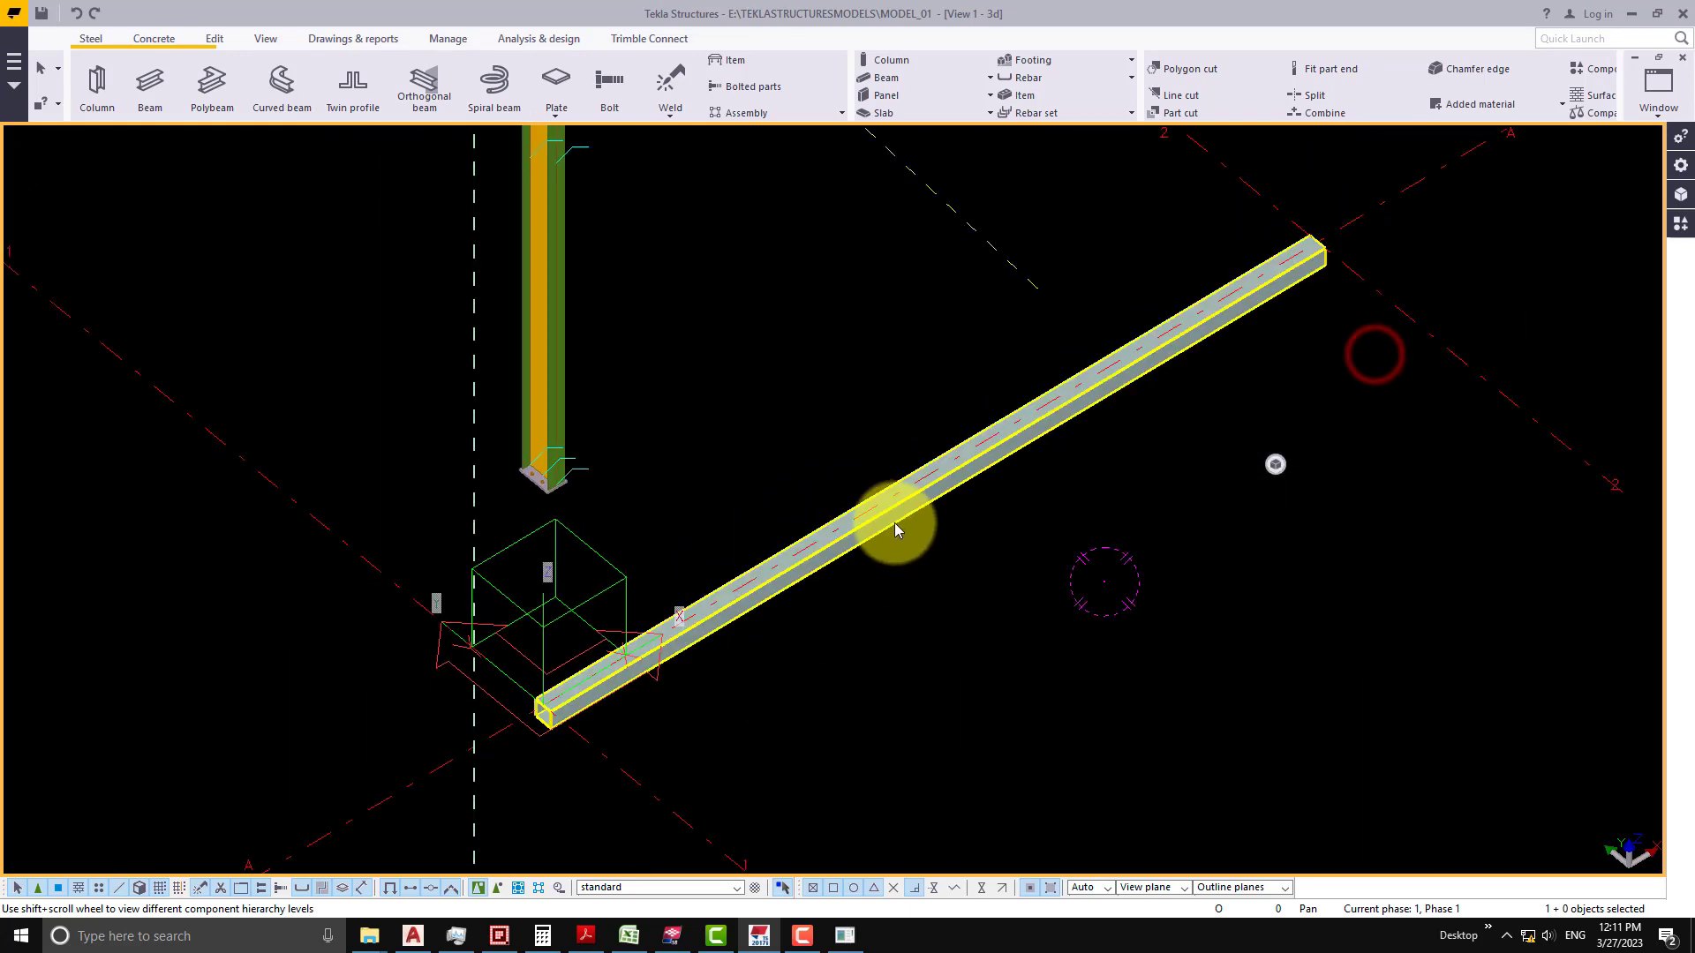
click(1021, 715)
scroll(784, 697, down, 4)
- Show parts as wireframe and confirm the helper part lying on the beam is named DUMMY
middle_drag(989, 705, 1014, 768)
scroll(626, 384, up, 5)
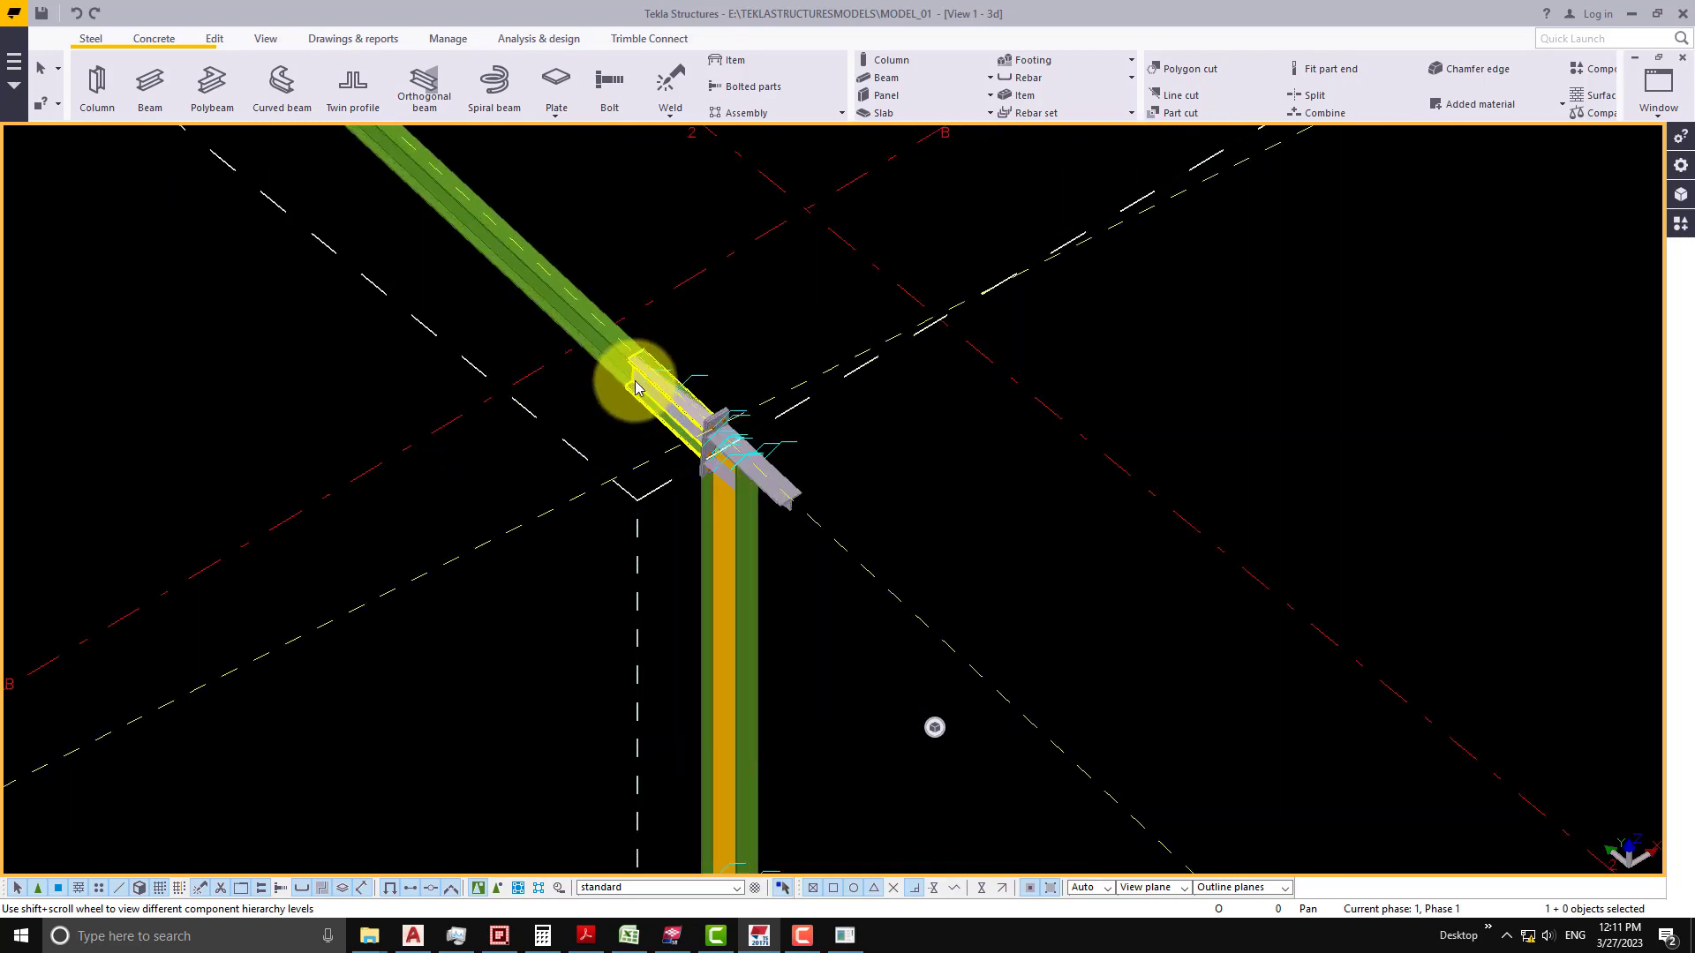
scroll(635, 388, up, 5)
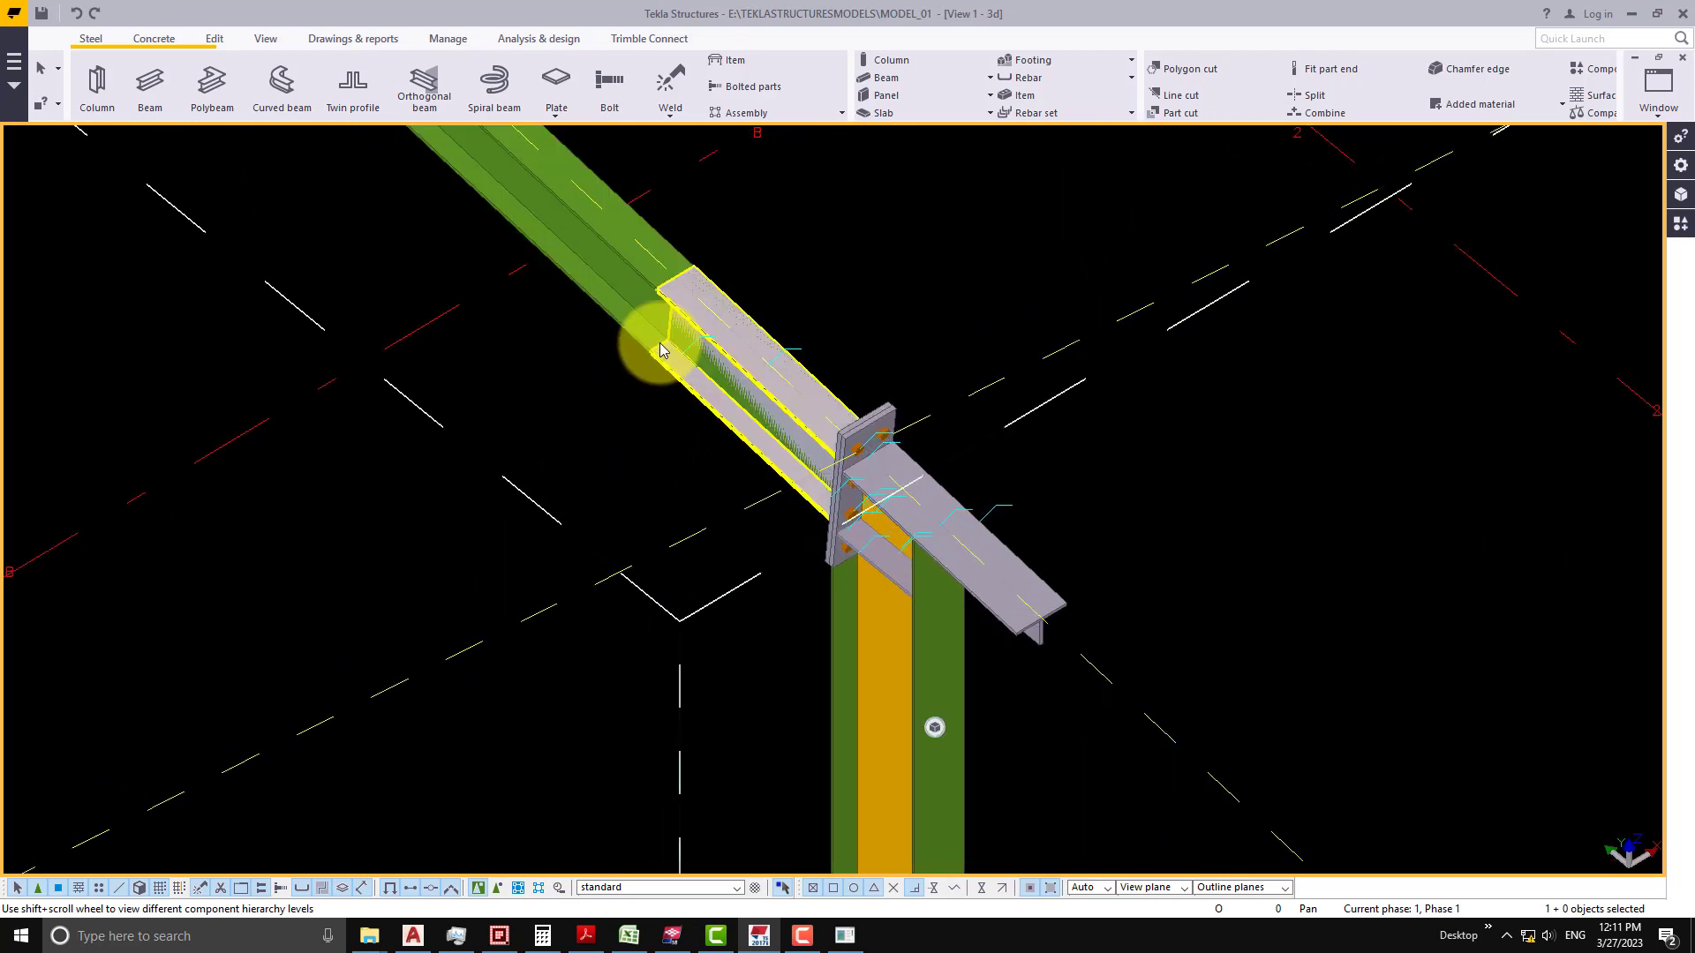
double_click(671, 305)
click(728, 283)
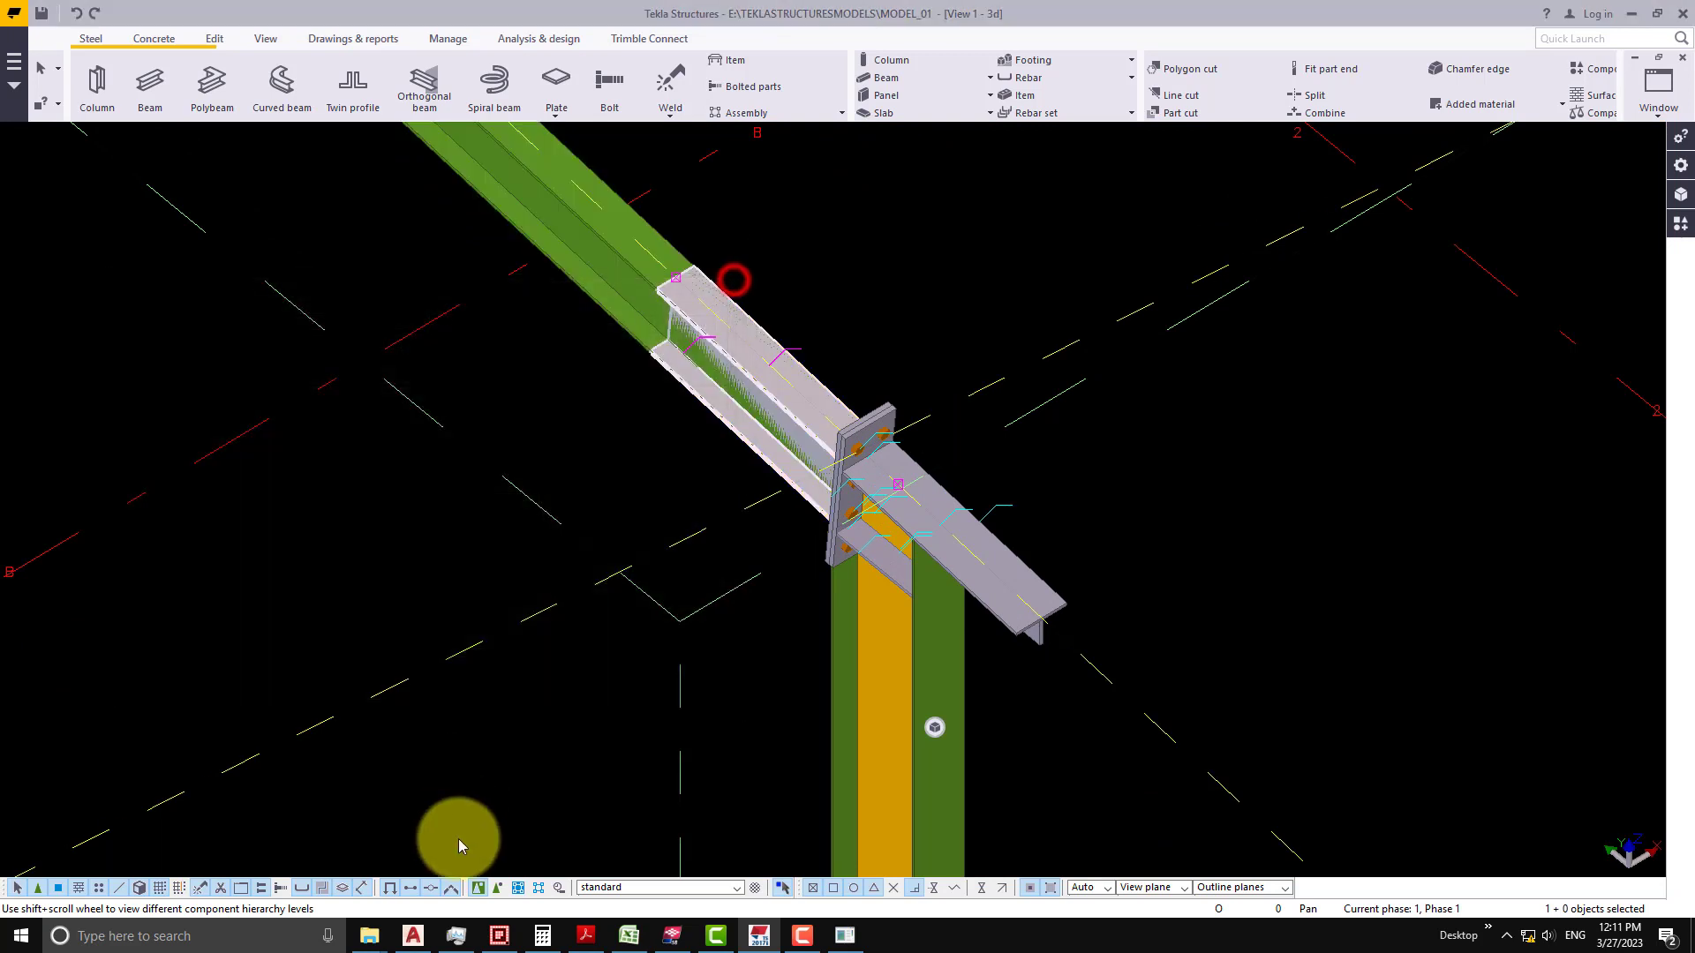
click(497, 887)
click(664, 399)
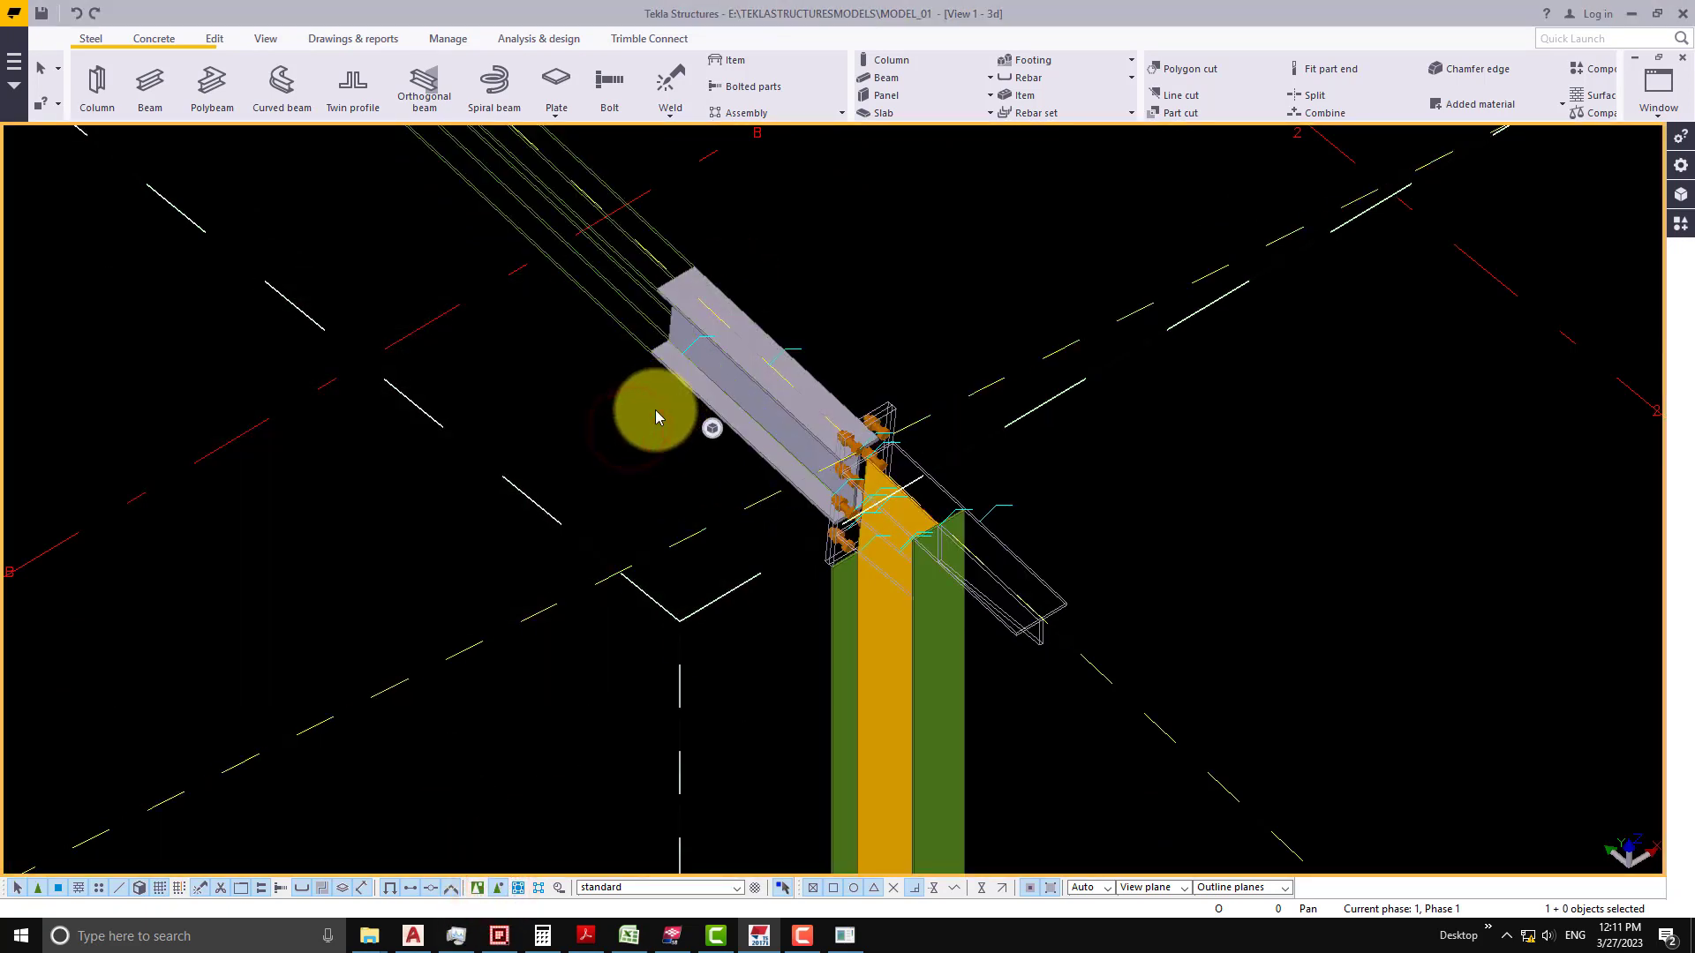
double_click(669, 282)
double_click(1200, 546)
click(1372, 354)
- Give the 3d view an object group filter of Part Name does not equal DUMMY
double_click(1287, 389)
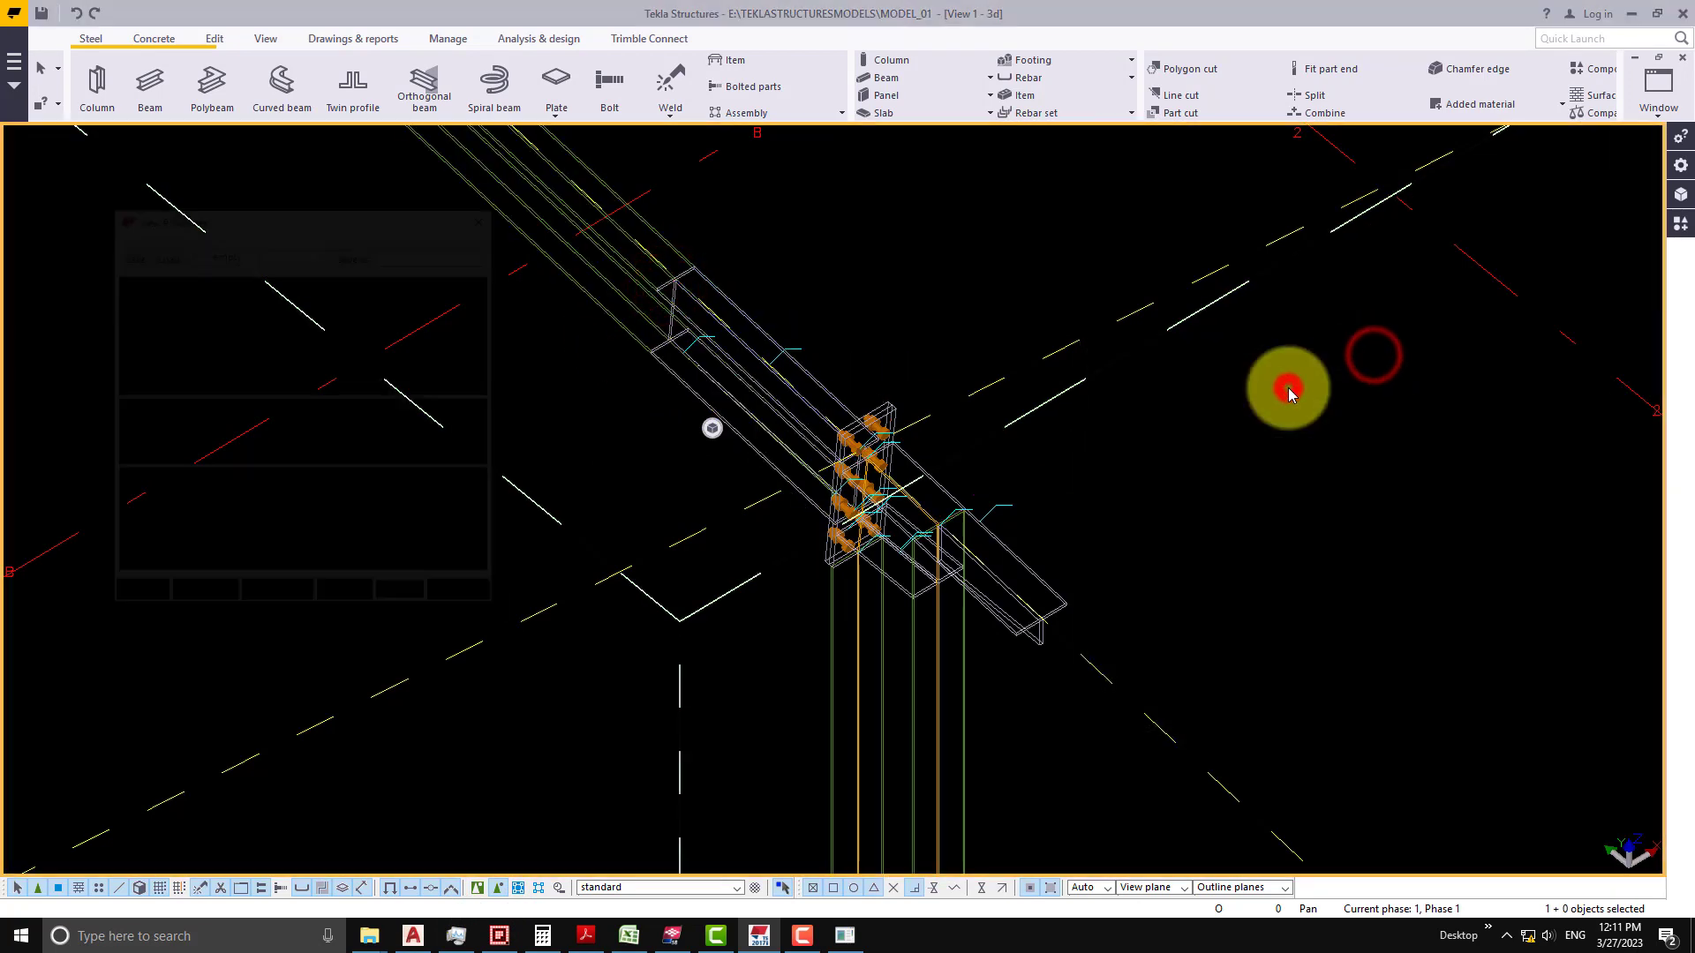
click(301, 486)
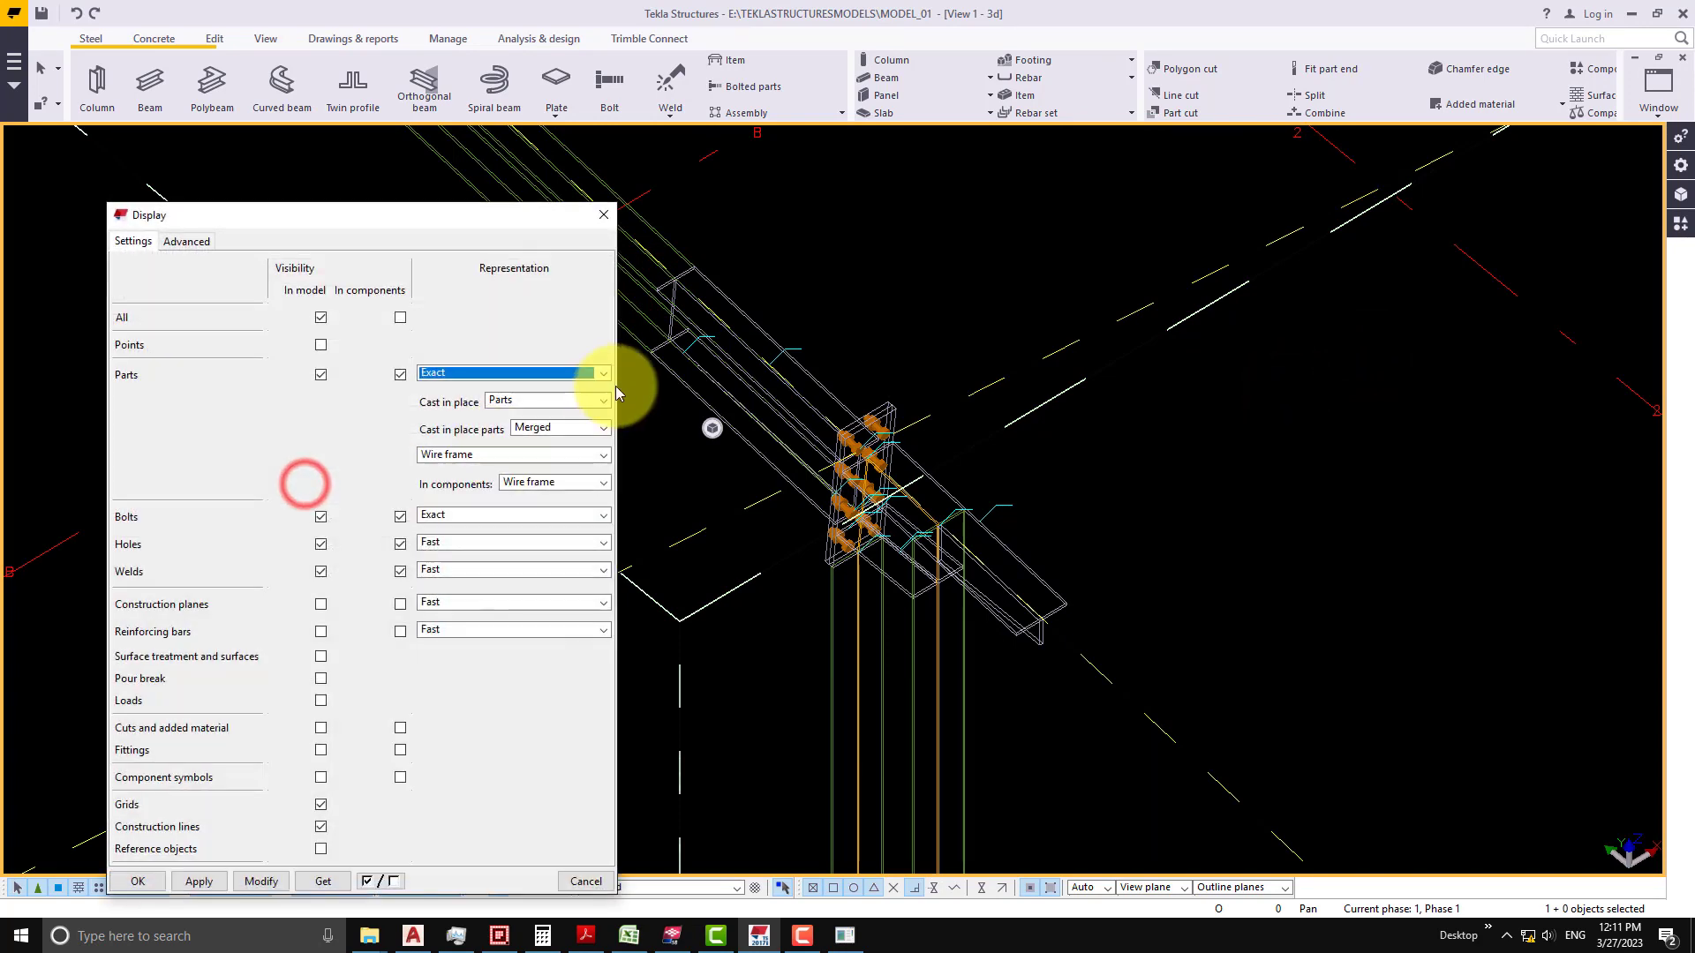
click(603, 215)
click(505, 511)
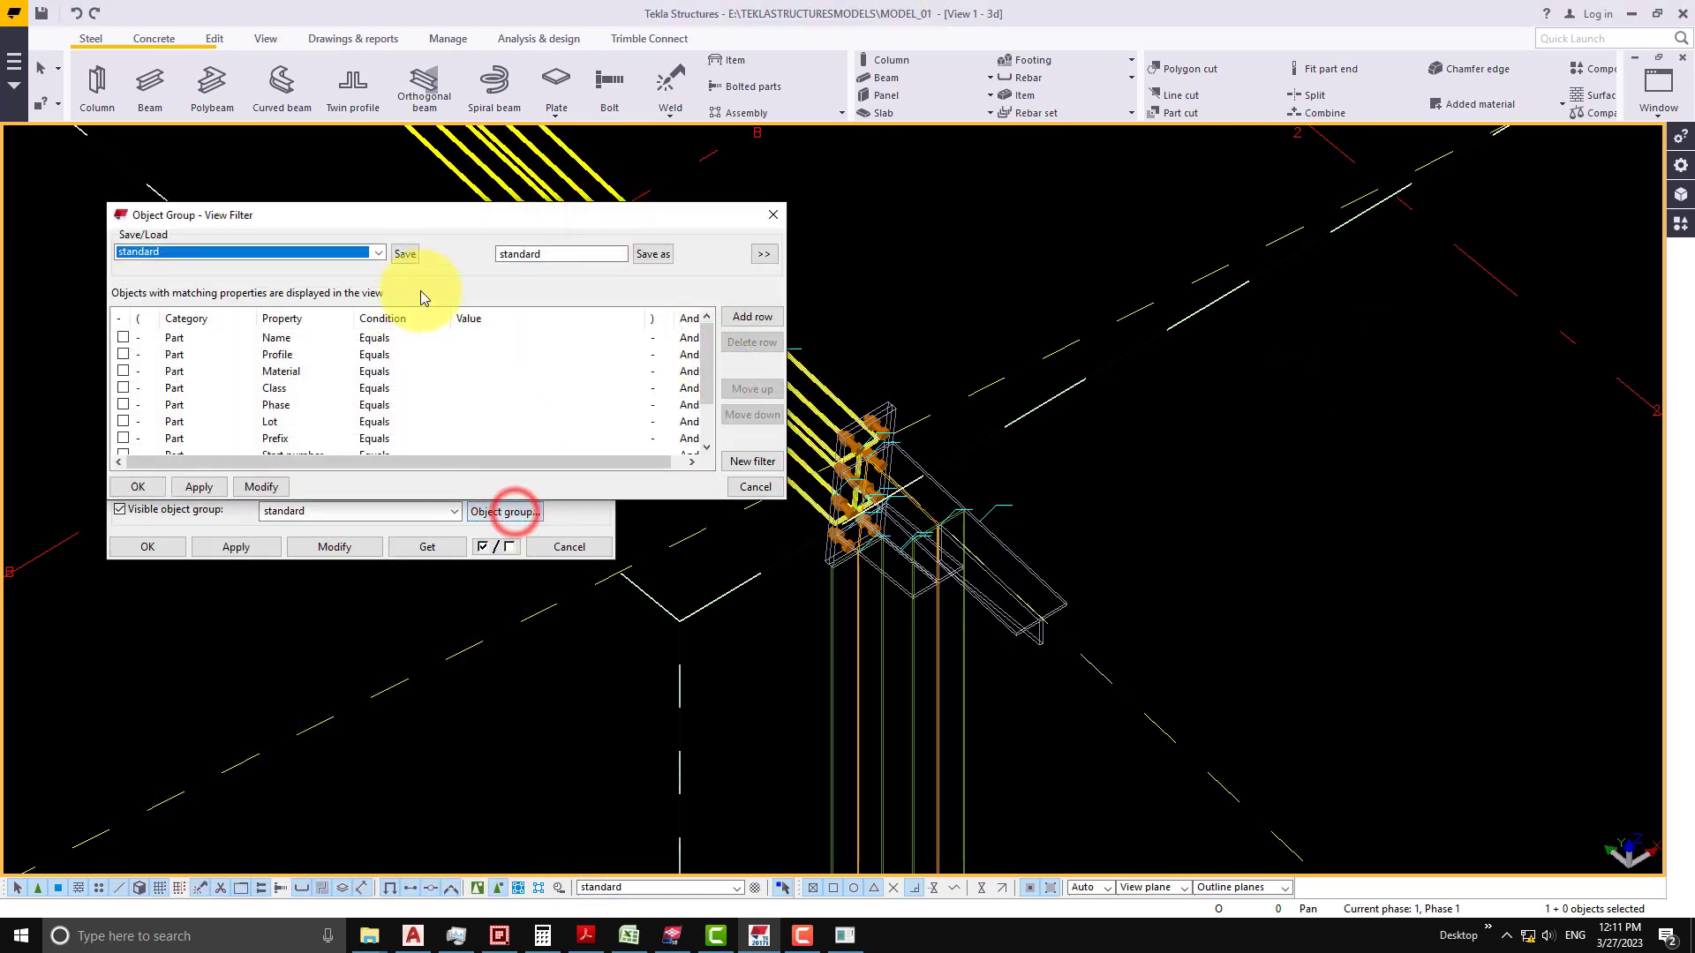
drag(530, 216, 1159, 188)
drag(1417, 477, 1568, 643)
click(752, 308)
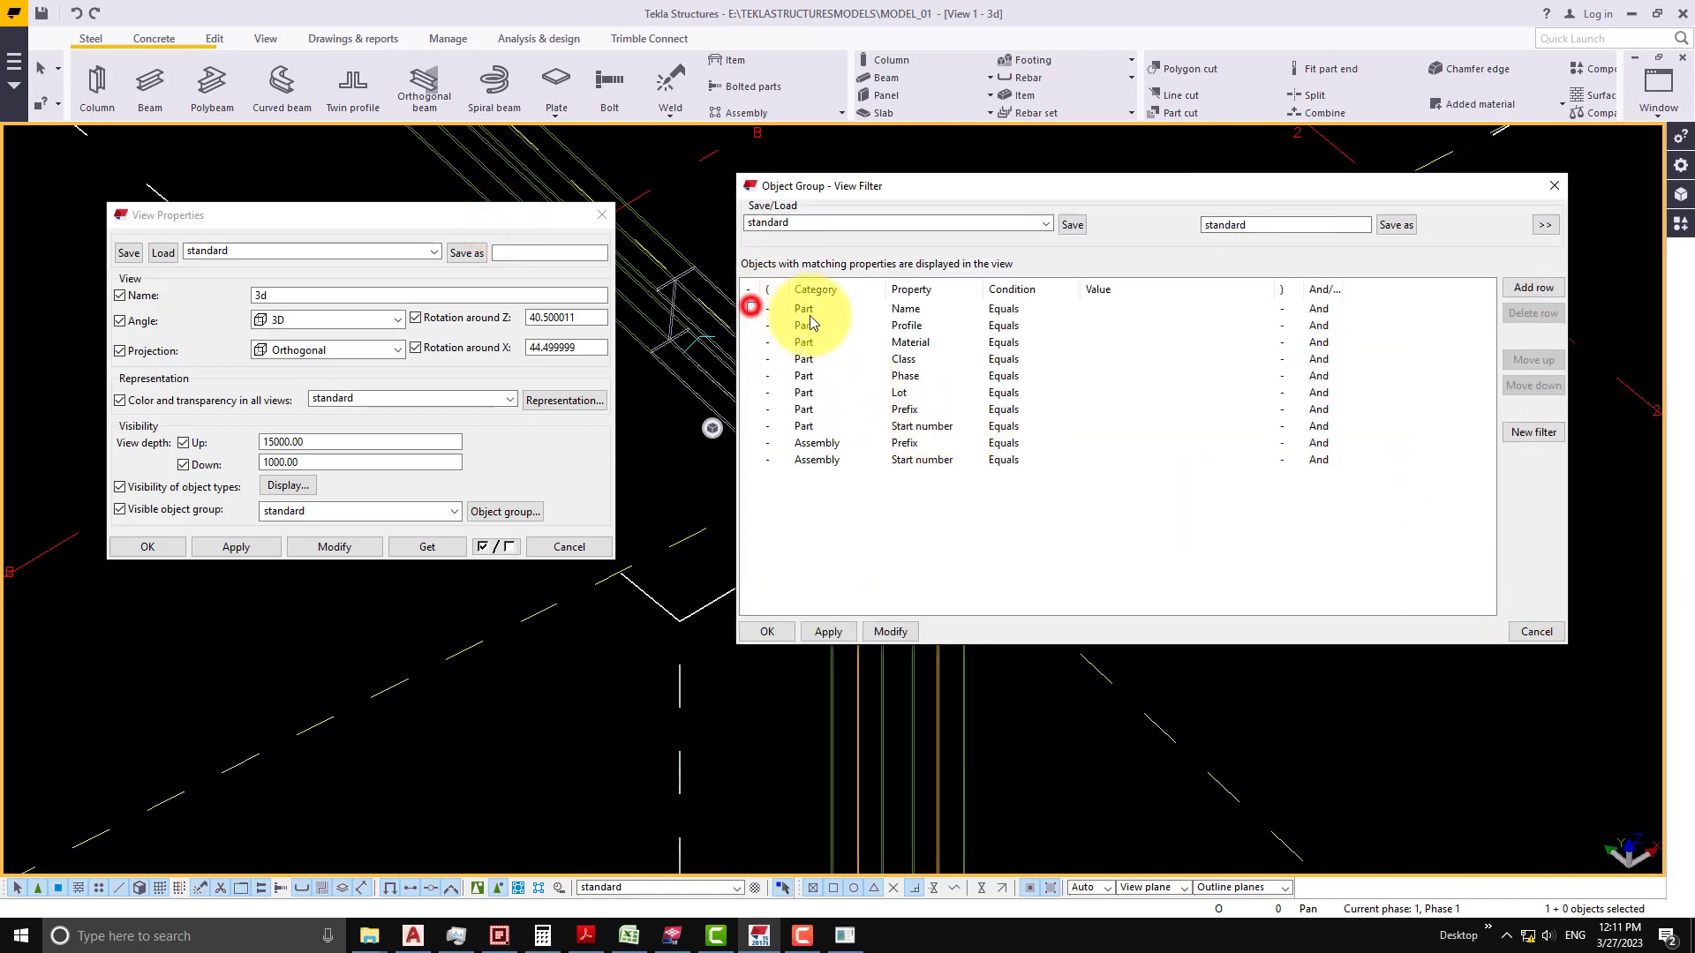
click(1003, 308)
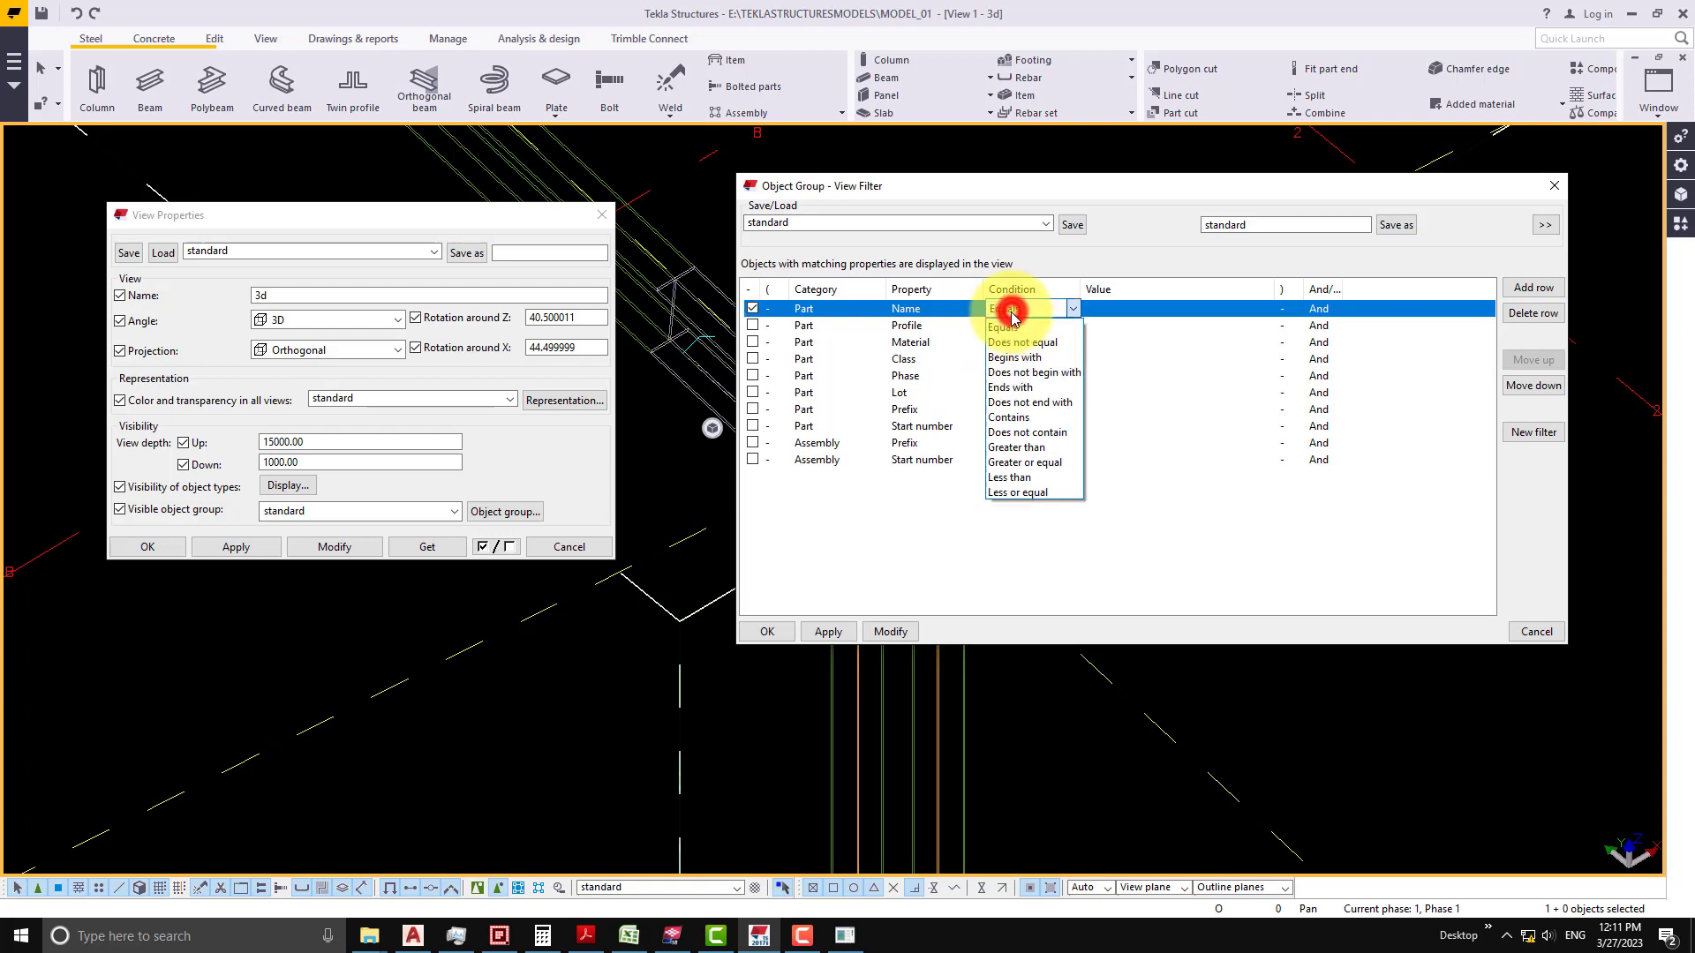
click(1019, 340)
click(1125, 315)
text(DUMMY)
click(1078, 530)
click(910, 632)
click(767, 632)
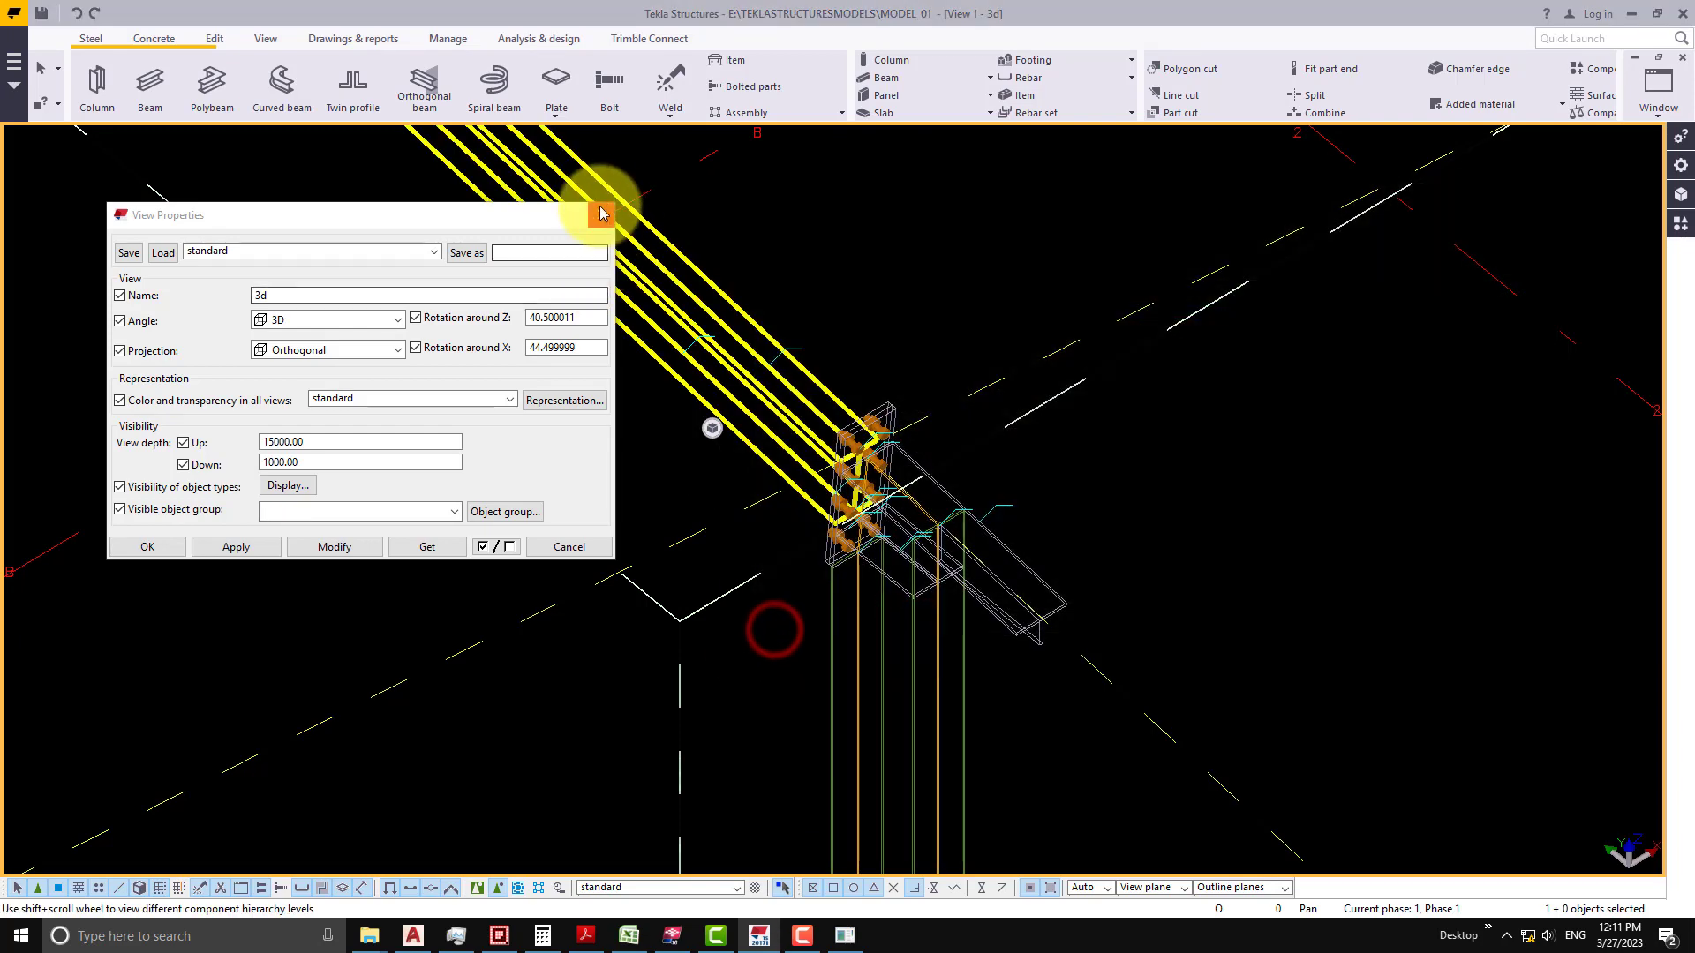
- Clear the selection and return parts to solid shaded display
click(602, 214)
click(935, 282)
click(1211, 558)
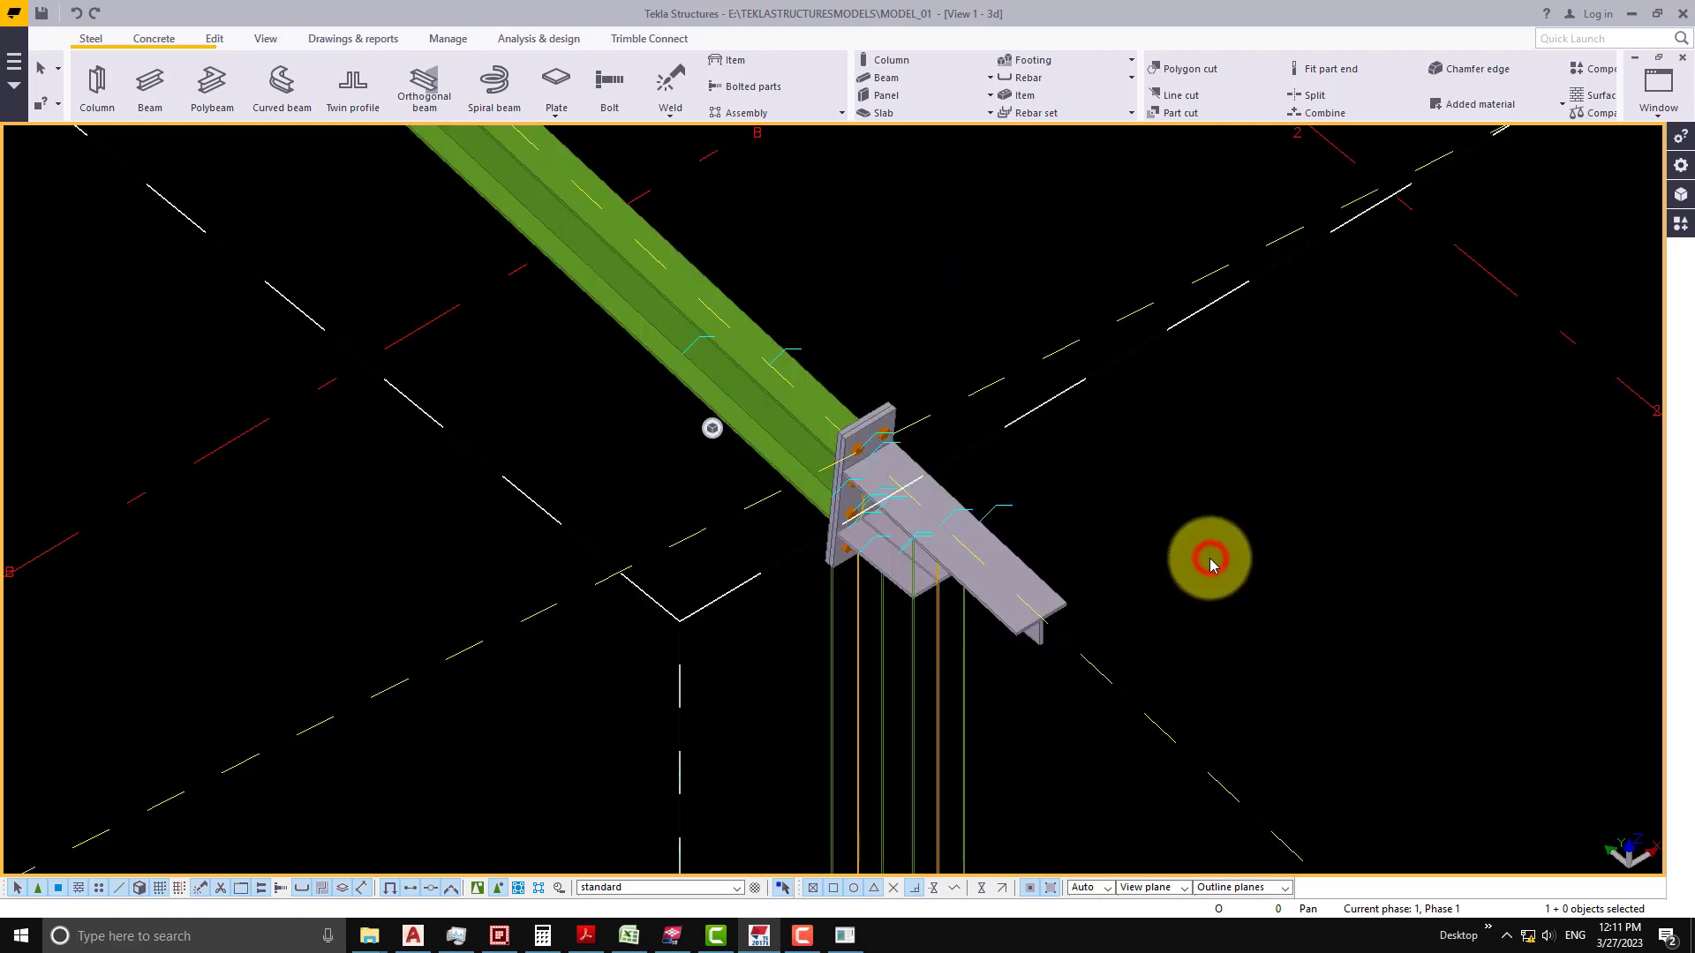
scroll(892, 434, down, 5)
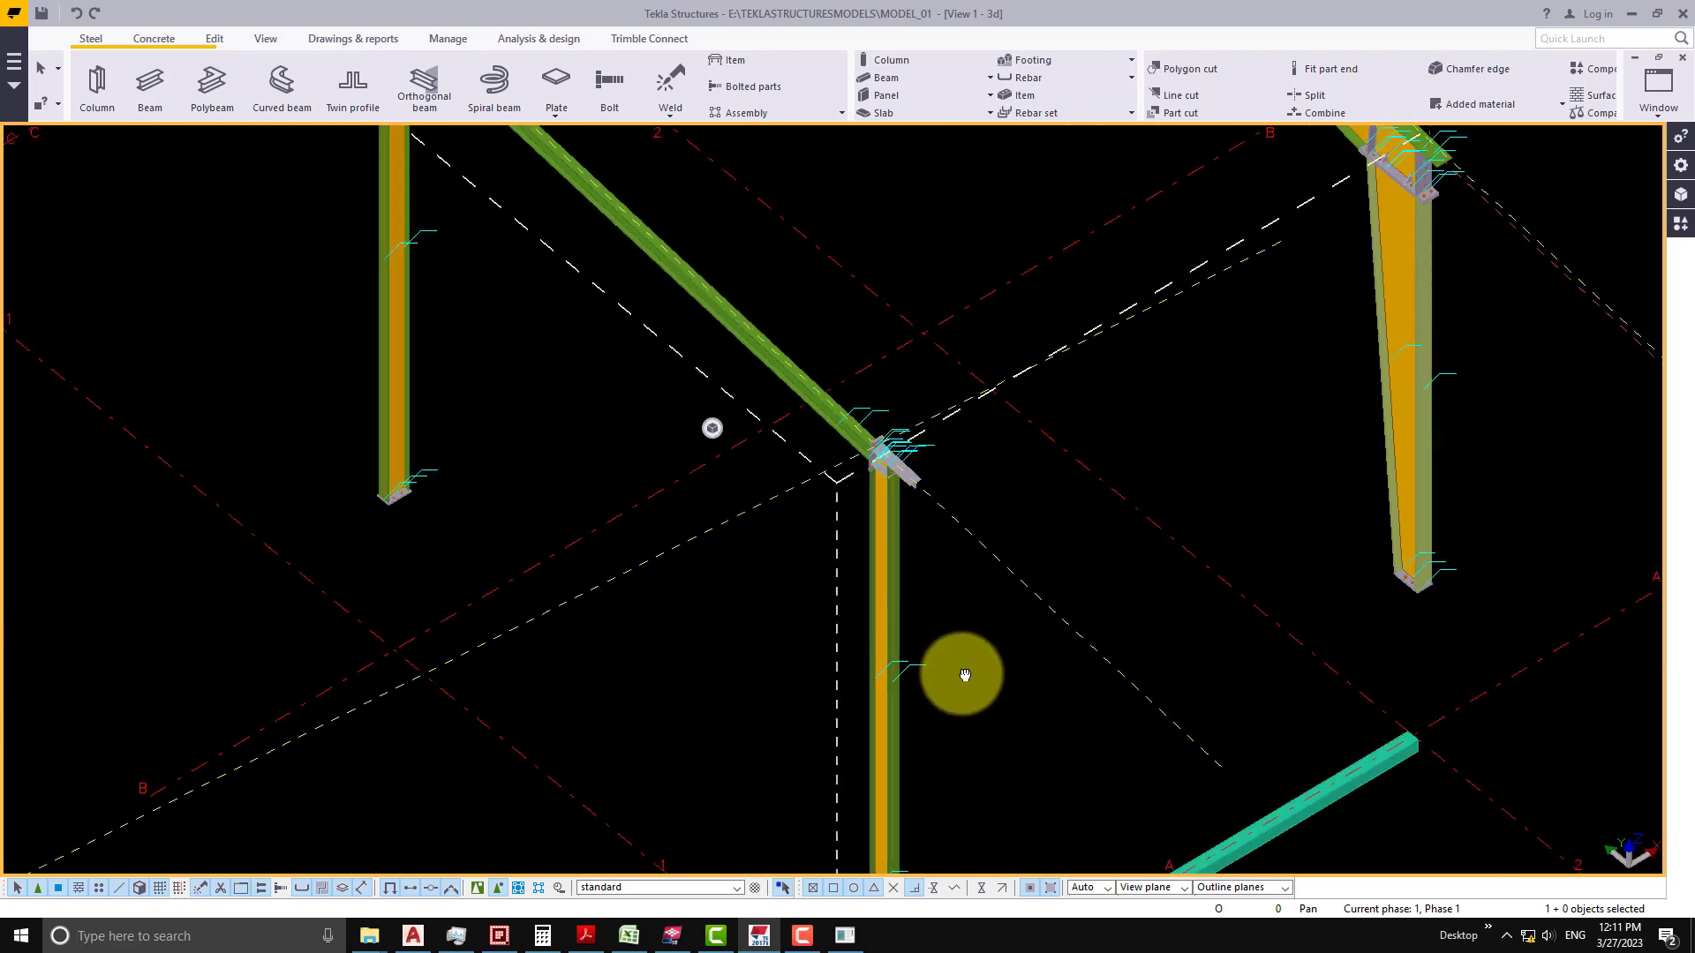
middle_drag(919, 612, 779, 507)
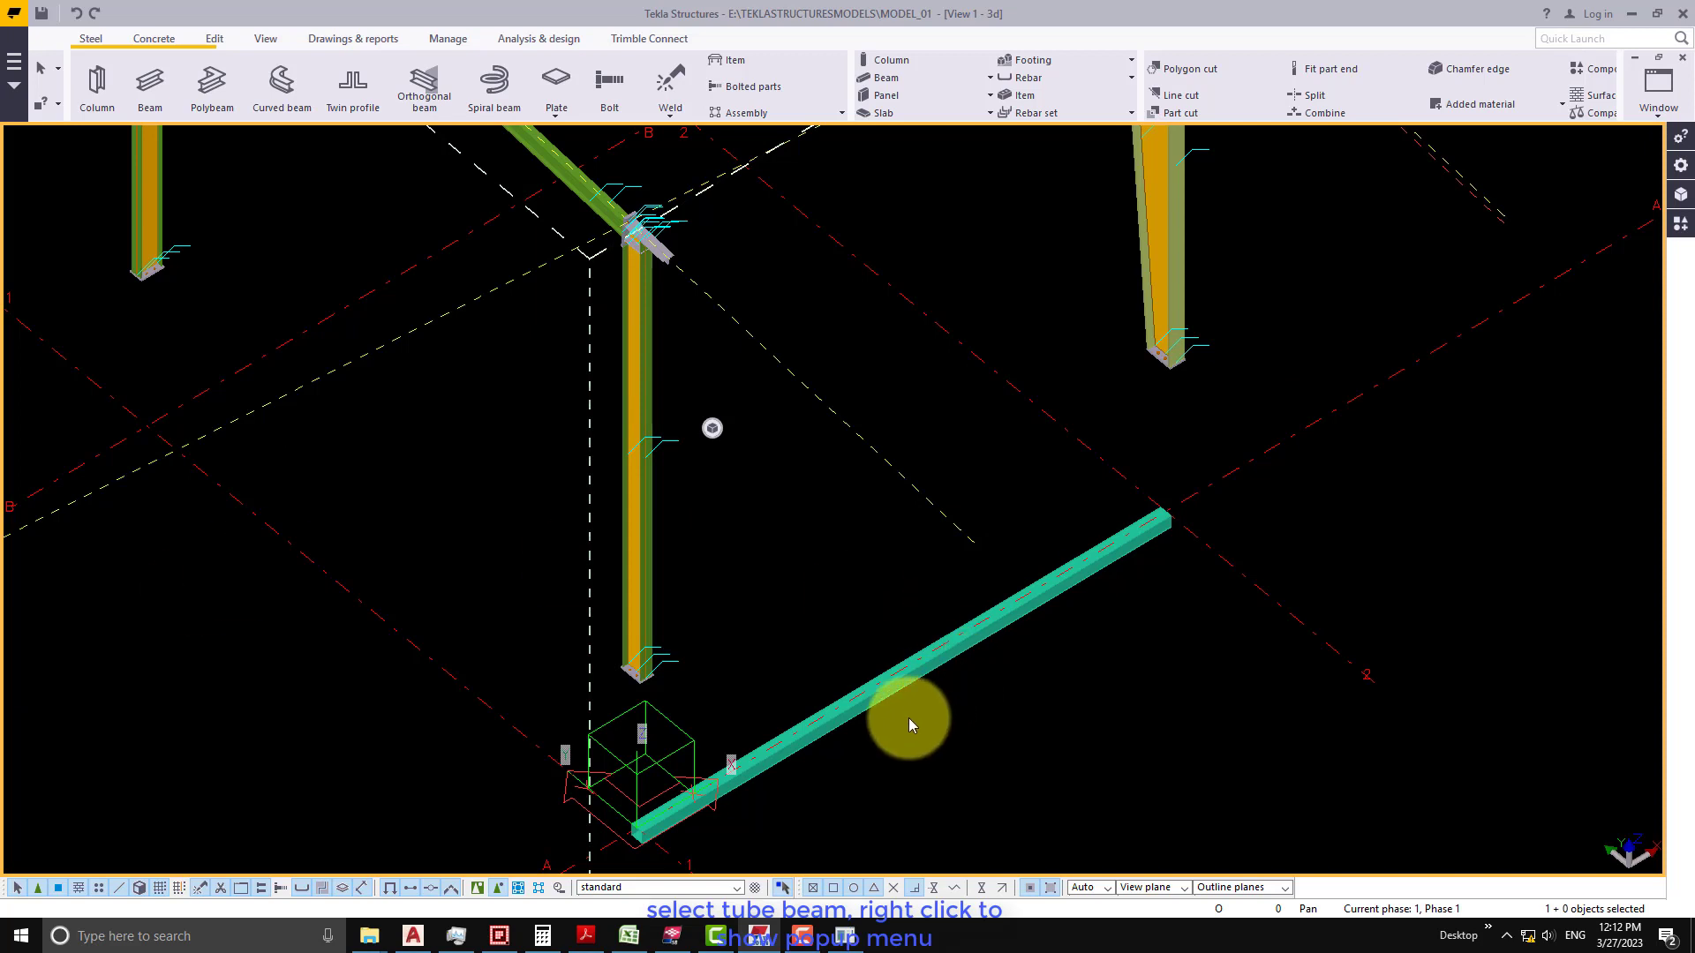
- Move the tube beam linearly by dZ 7805 mm using Move special
click(893, 688)
right_click(893, 691)
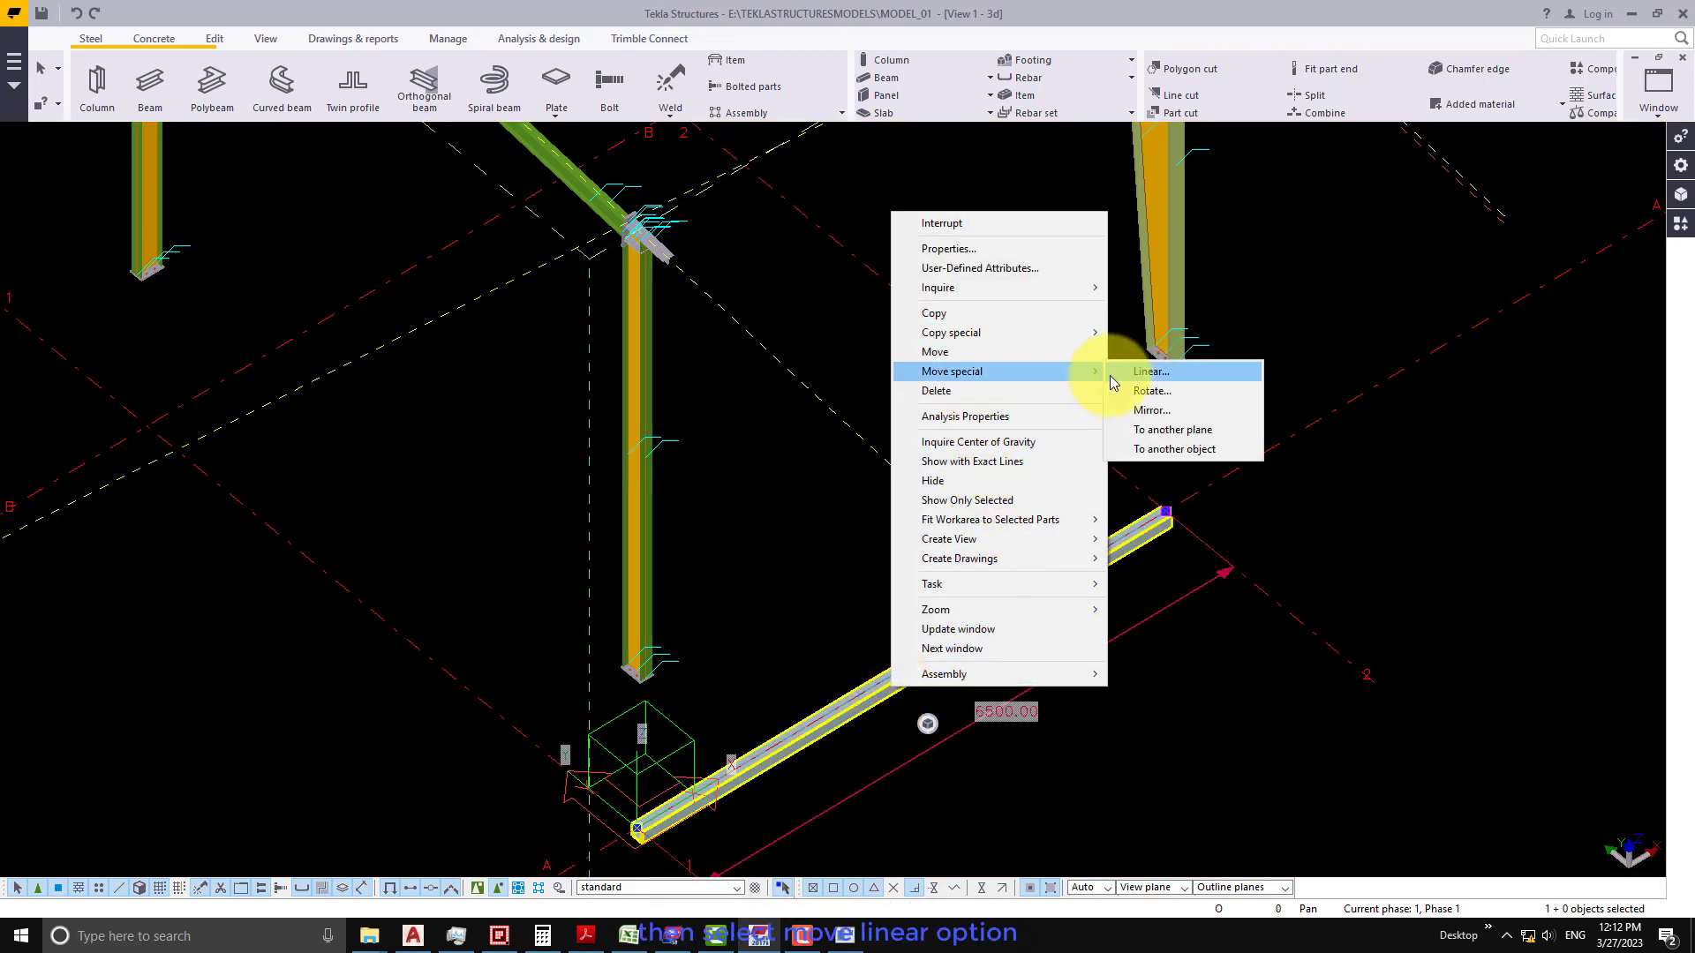
click(1117, 368)
drag(150, 217, 1364, 472)
click(1367, 549)
double_click(1367, 549)
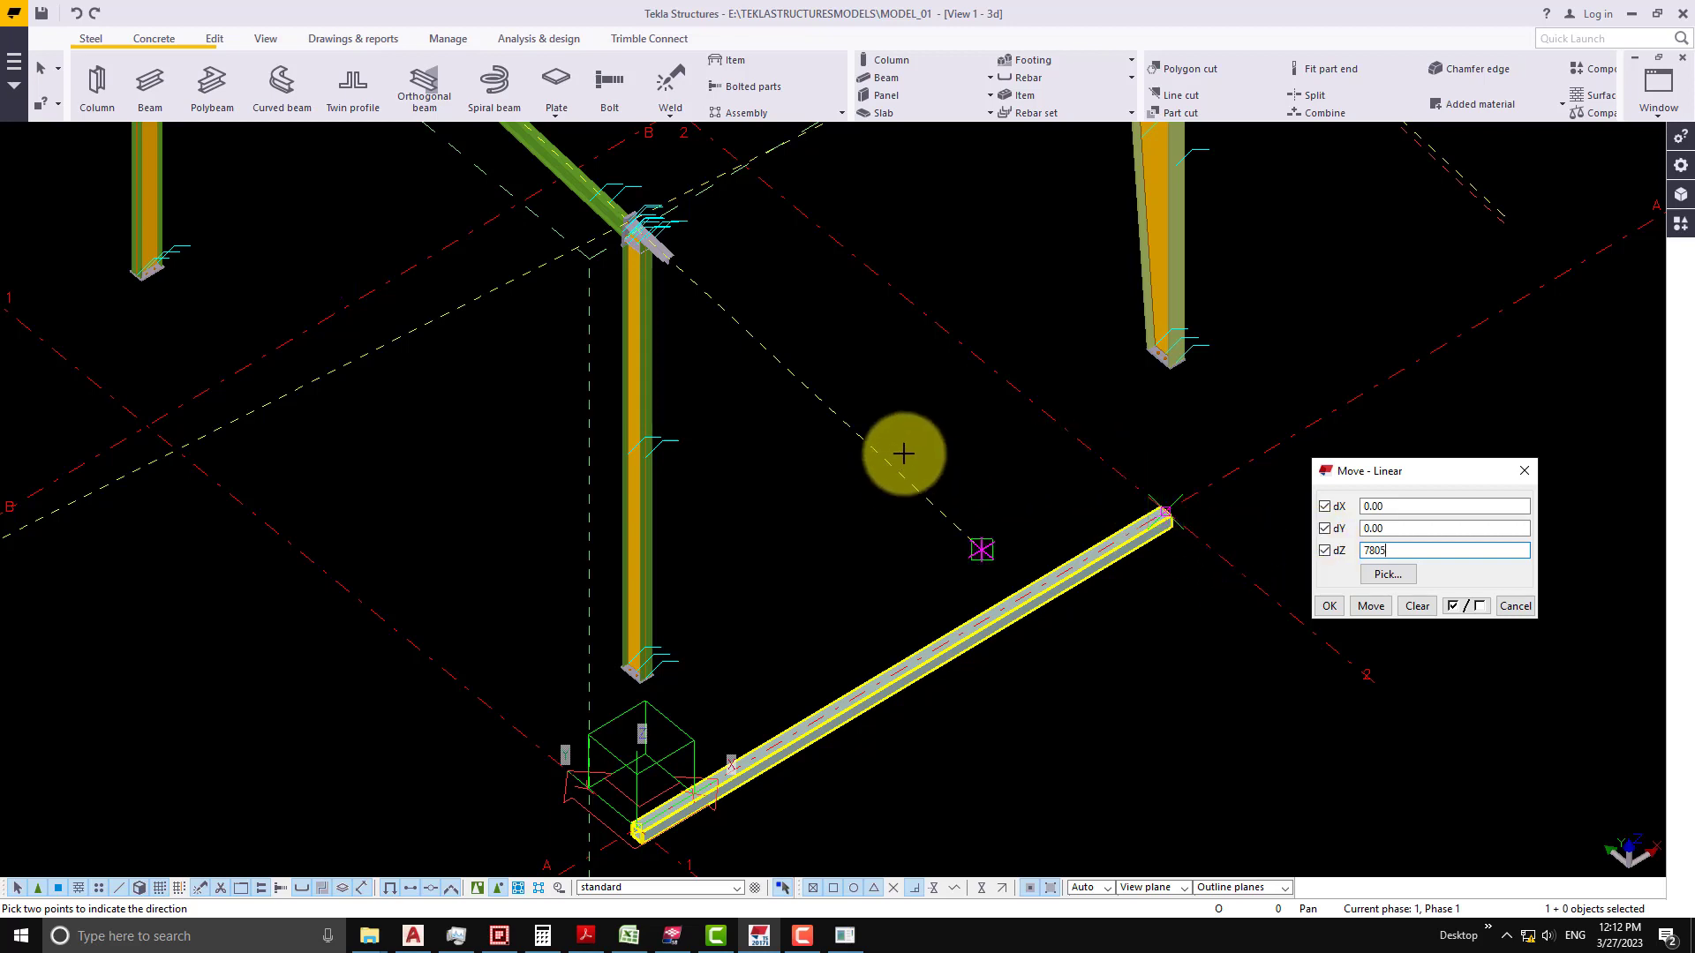
middle_drag(900, 450, 821, 547)
click(1370, 608)
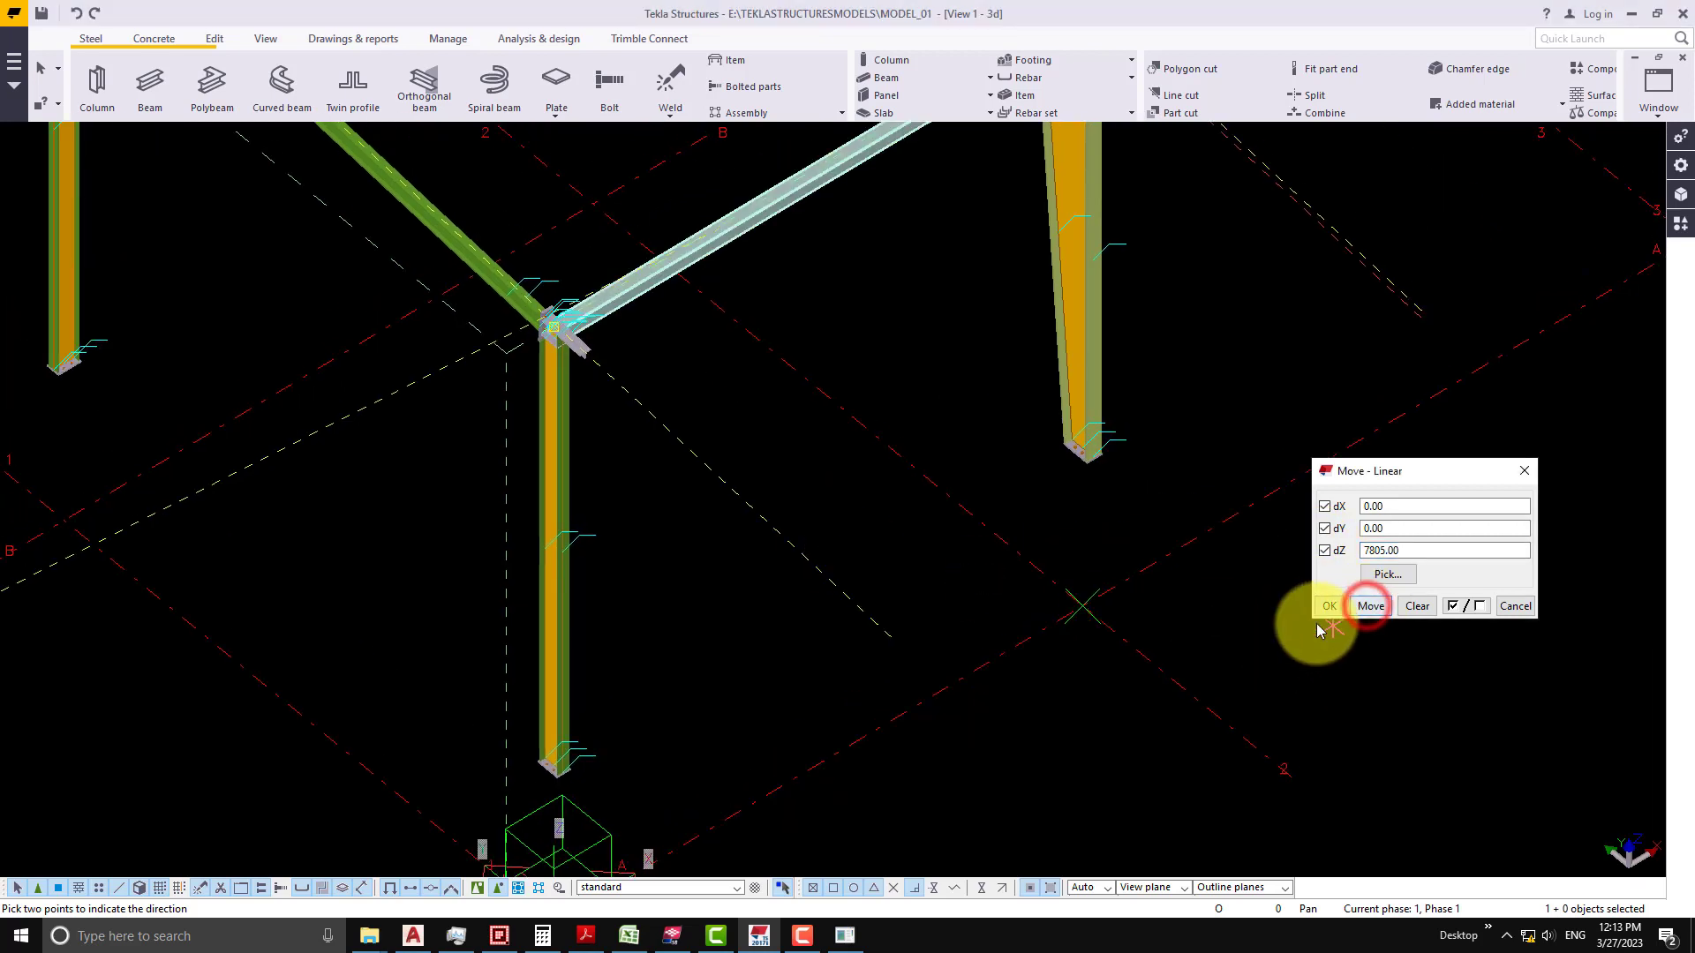
click(1329, 606)
- Zoom and orbit to inspect the raised beam's connection at the column top
right_click(805, 344)
click(859, 356)
scroll(907, 499, up, 8)
scroll(986, 503, down, 4)
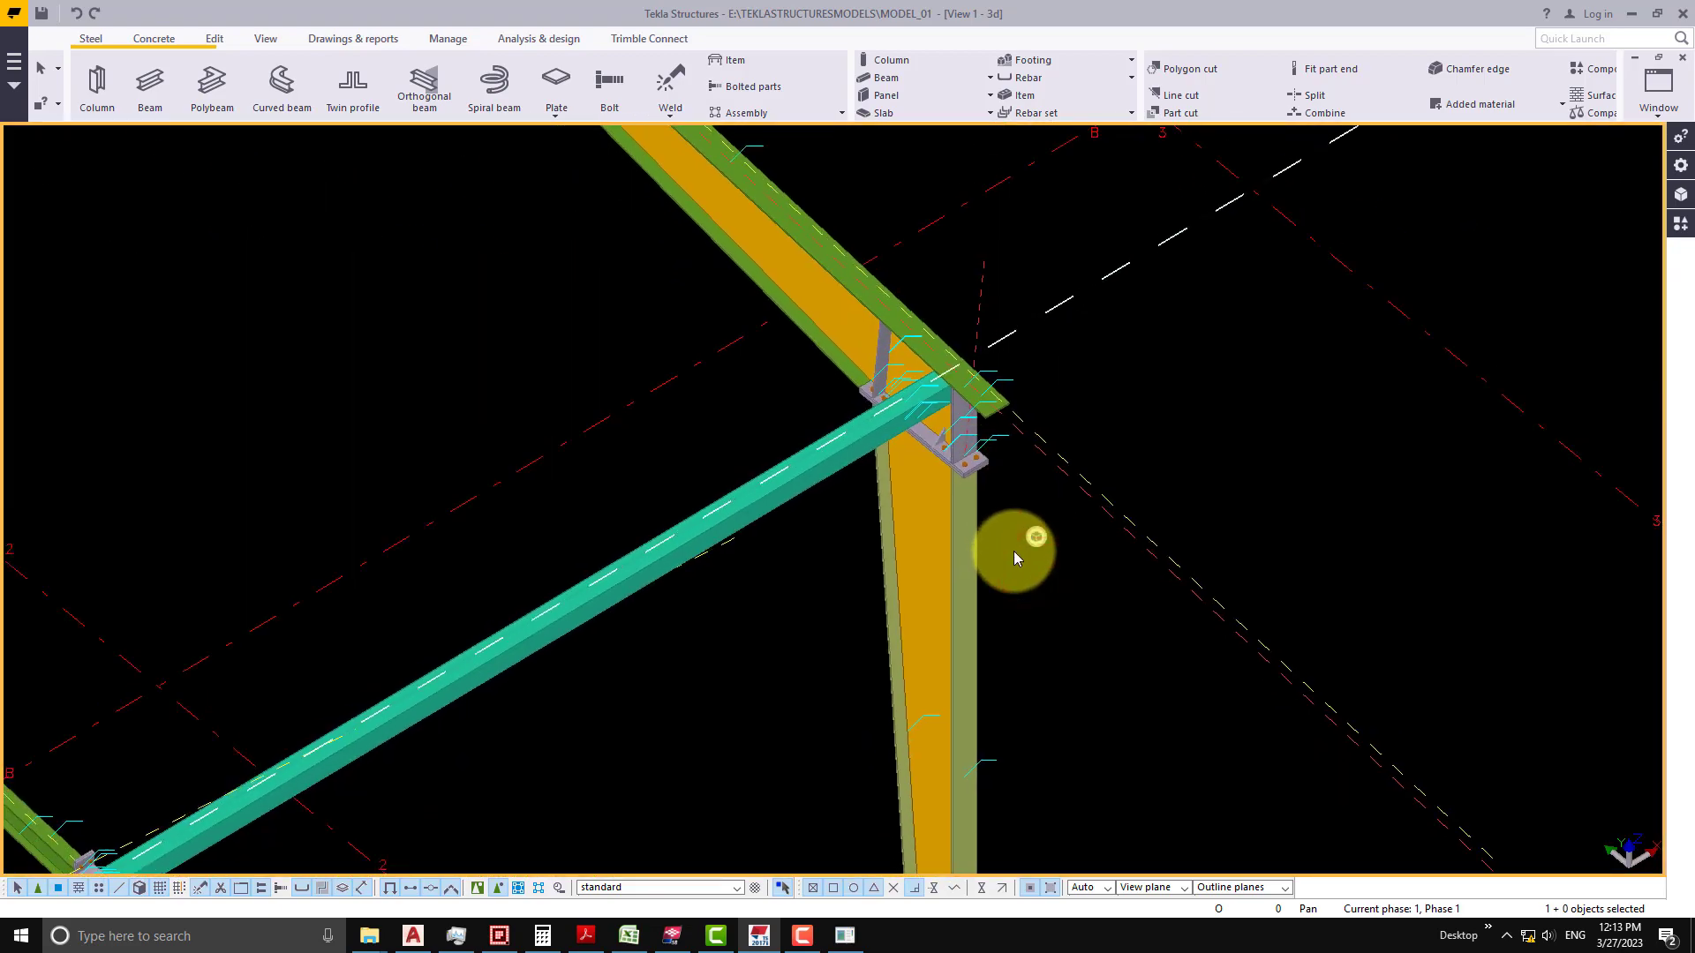
mouse_move(919, 416)
middle_down()
mouse_move(992, 295)
mouse_move(1093, 344)
mouse_move(919, 454)
mouse_move(1219, 452)
mouse_move(1271, 317)
mouse_move(1120, 254)
mouse_move(978, 325)
mouse_move(935, 473)
mouse_move(594, 379)
mouse_move(538, 389)
mouse_move(938, 416)
middle_up()
right_click(936, 277)
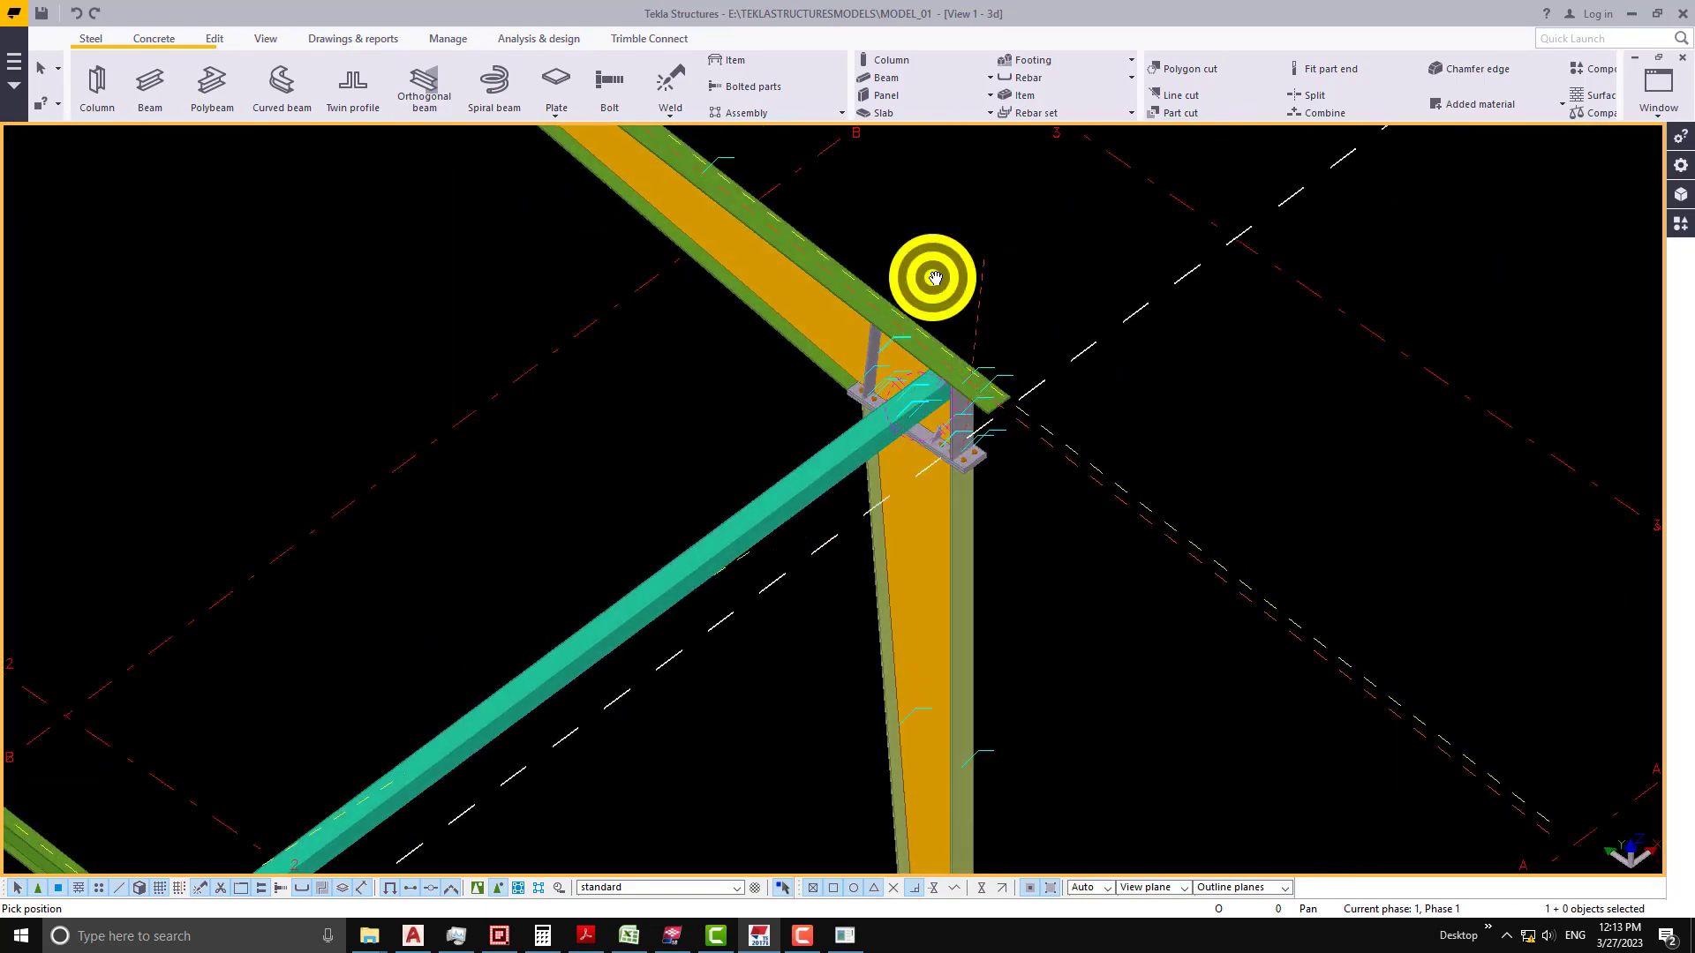
click(976, 285)
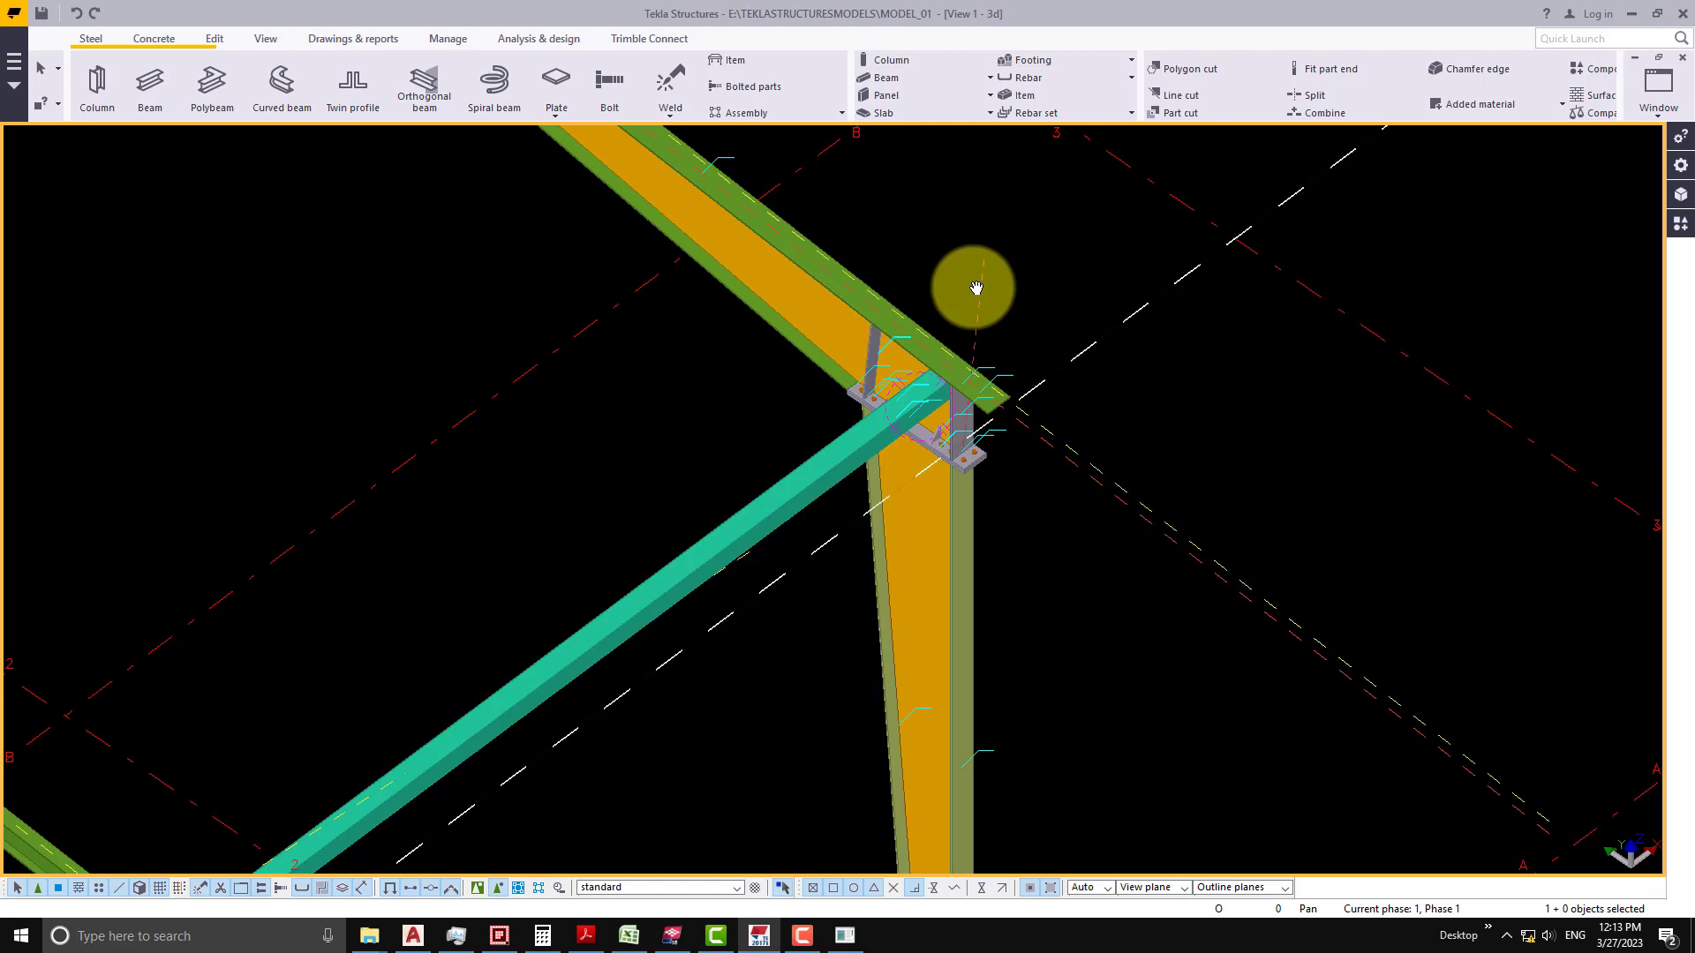
- Enable component selection, search the catalog for '20' and pick Tube gusset (20)
click(477, 887)
click(1023, 678)
middle_drag(1159, 666, 1038, 687)
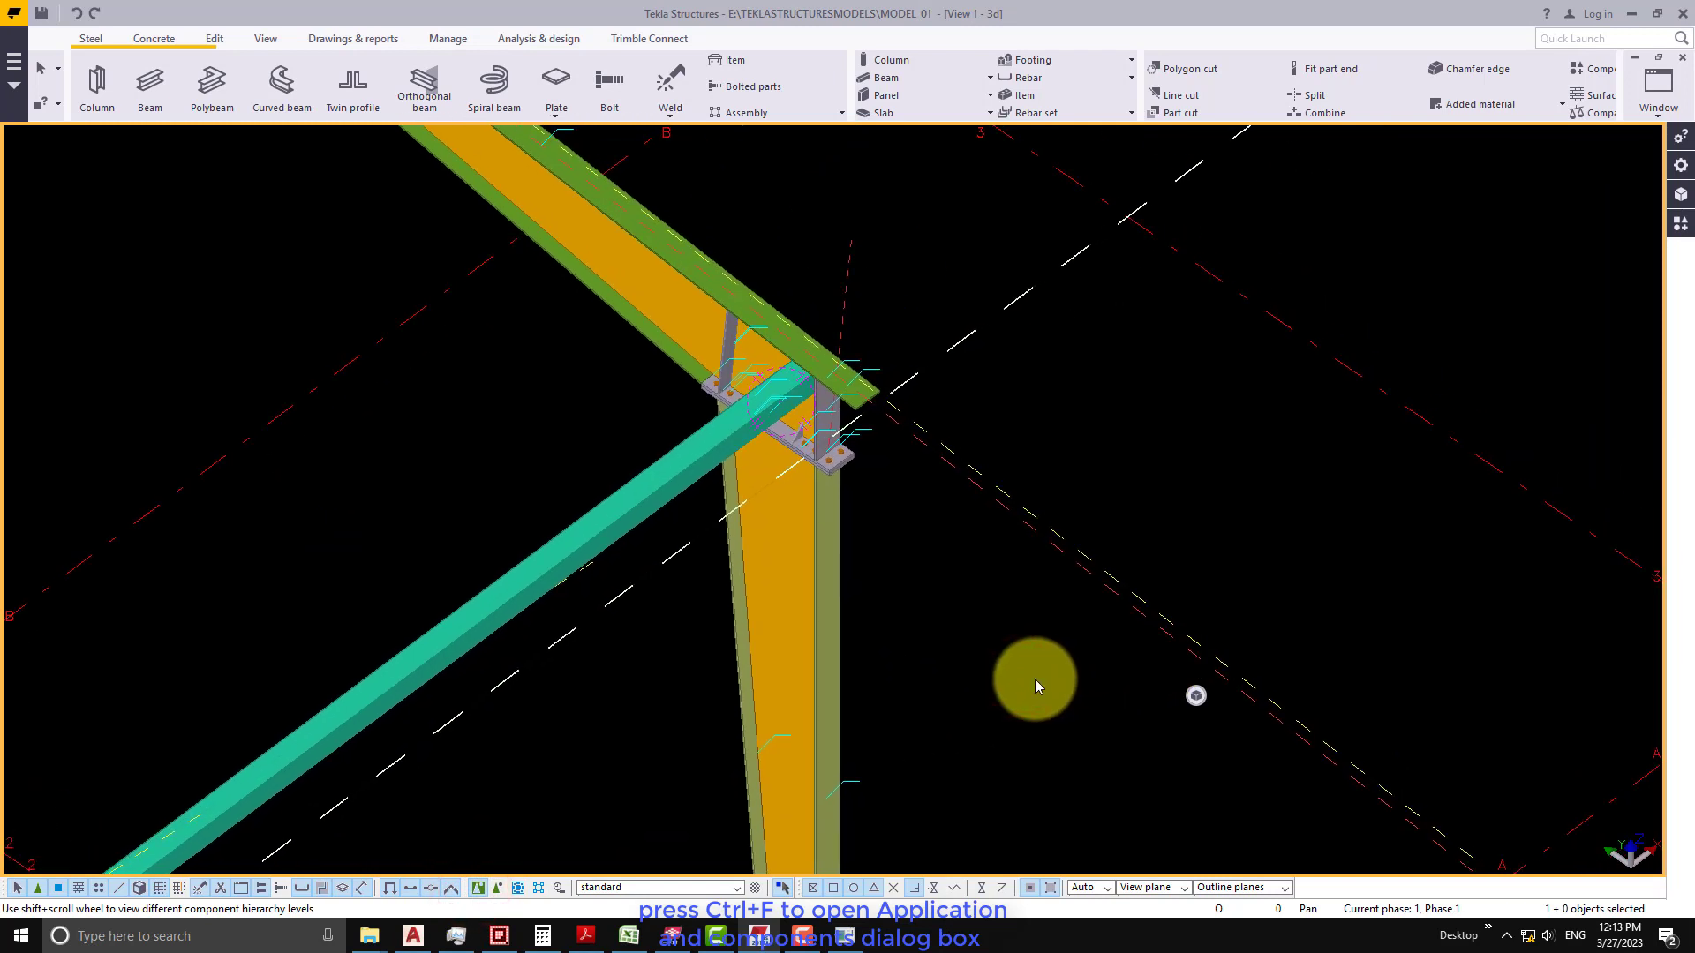
key(ctrl+f)
click(1440, 205)
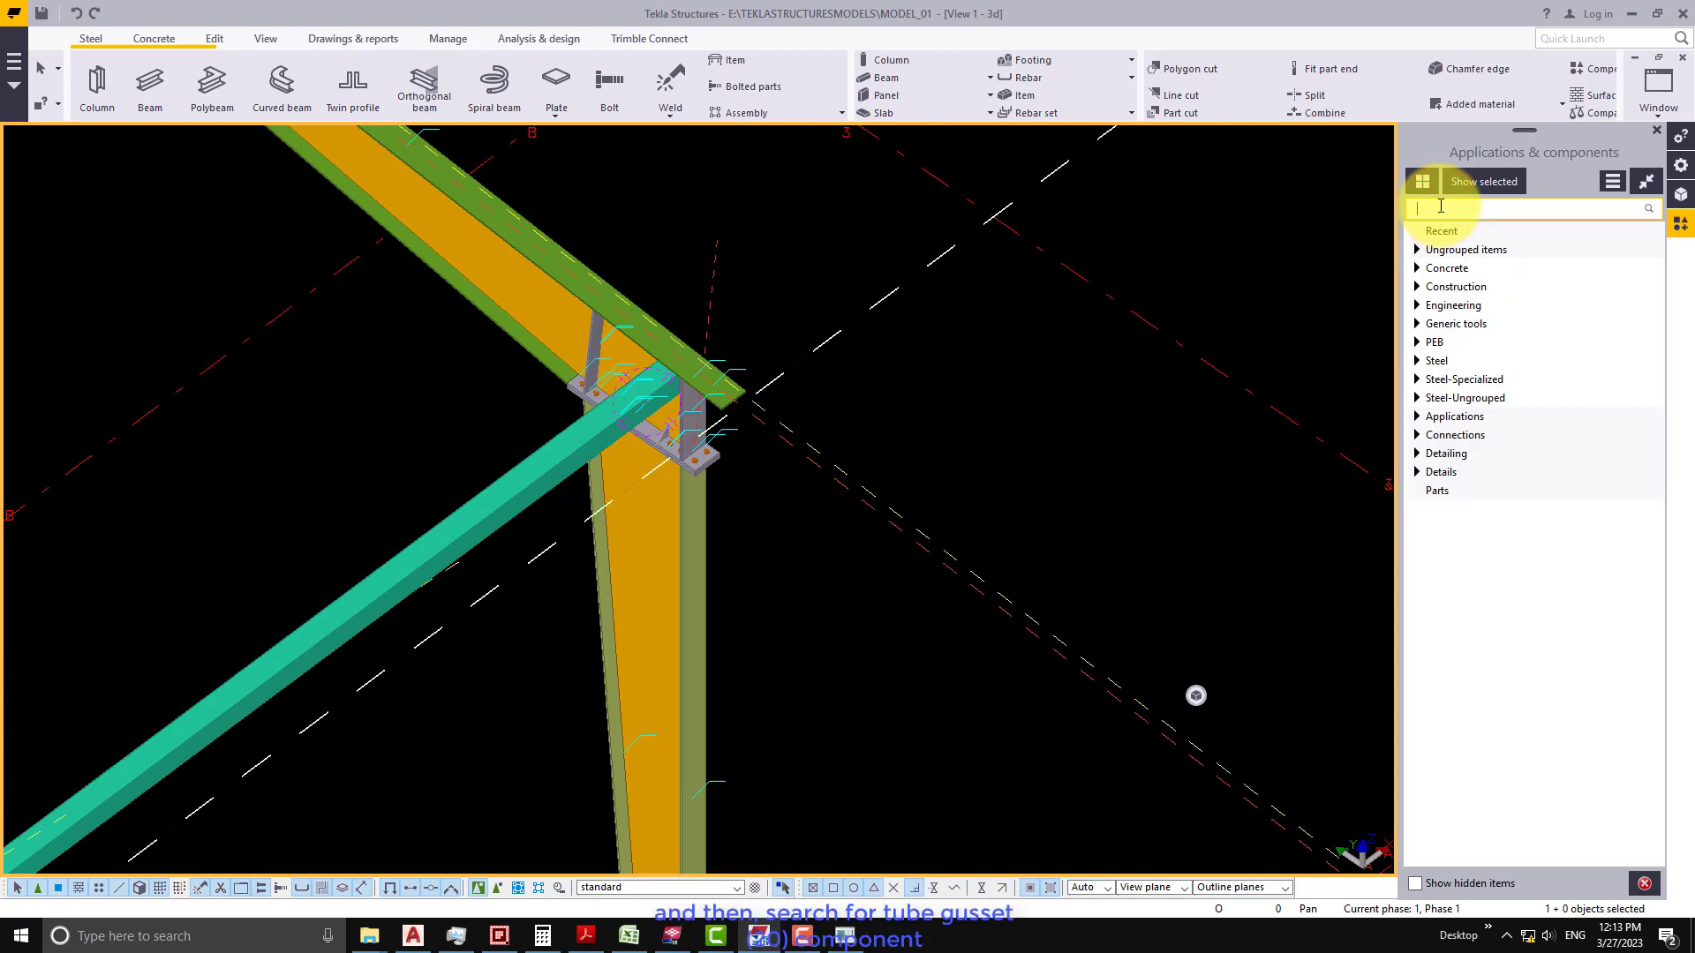
text(20)
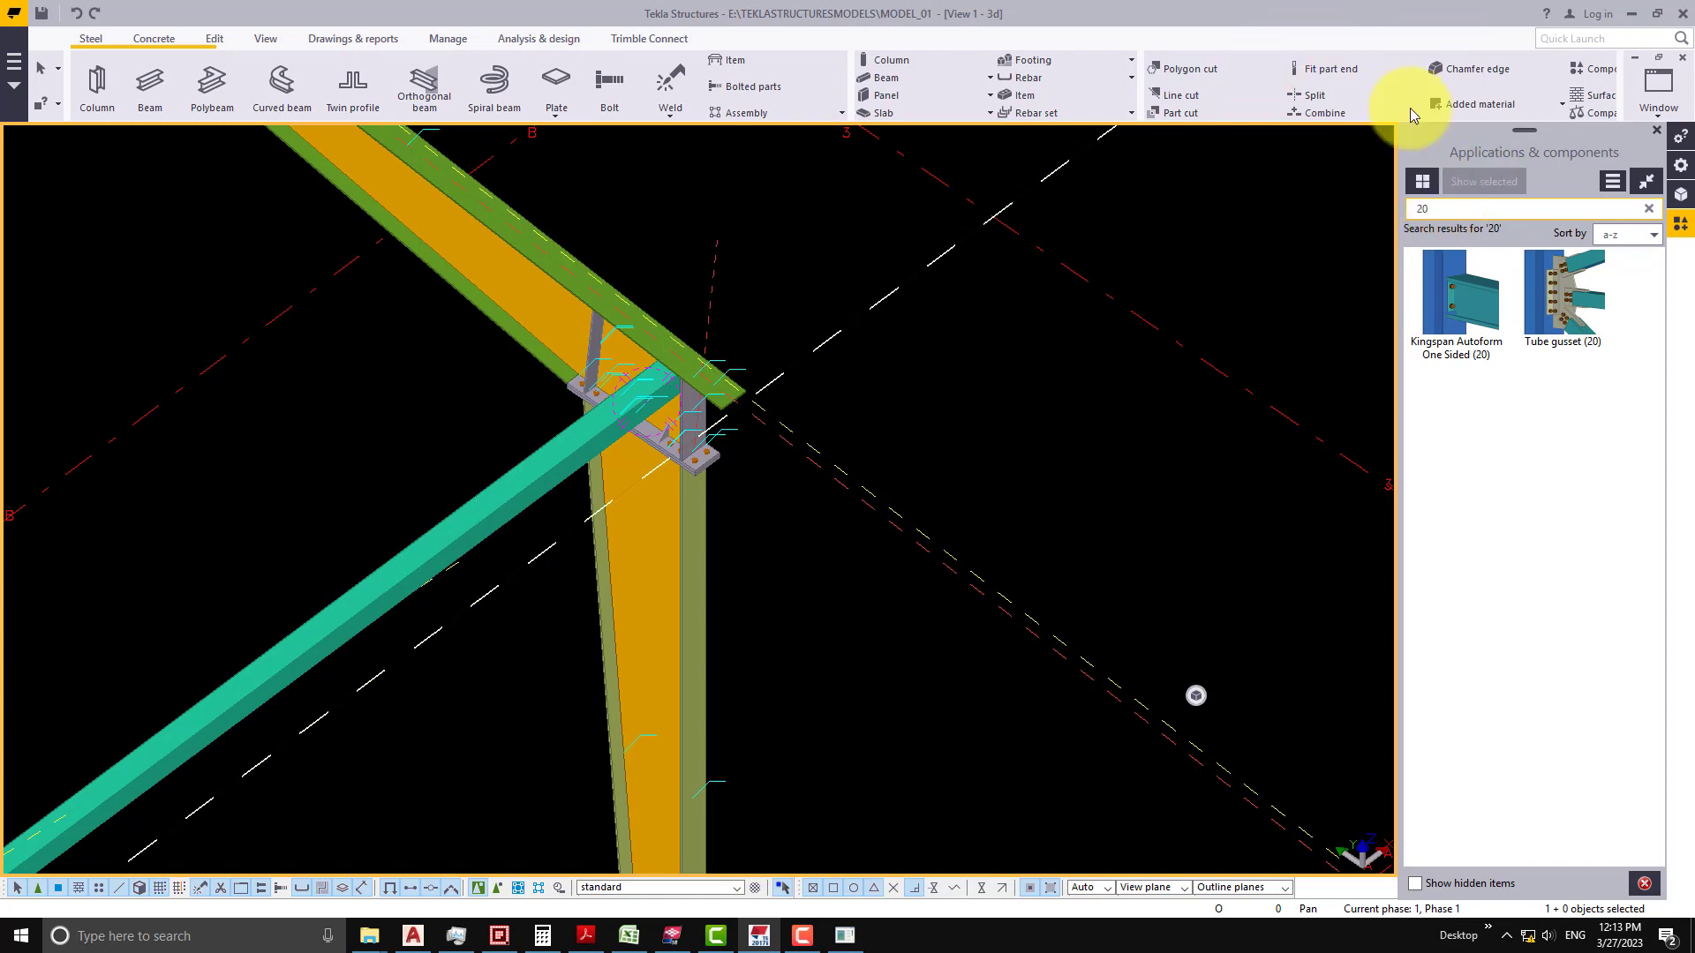
click(1566, 298)
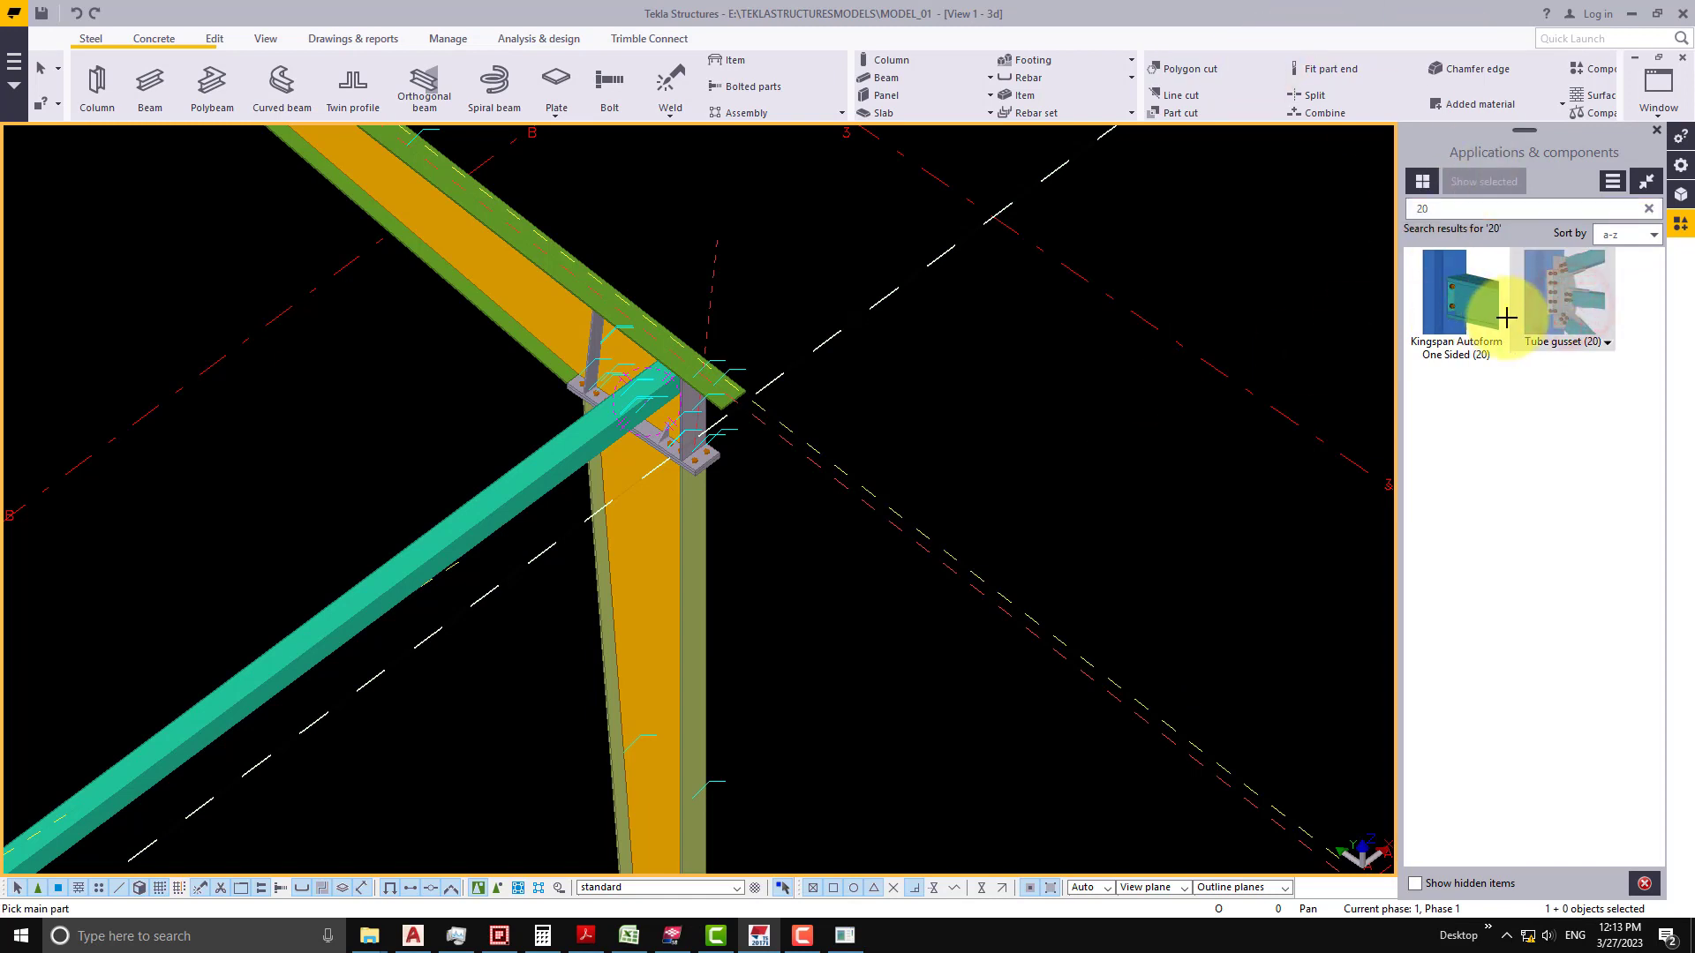
- Open the Tube gusset (20) settings and enter 15 and -8 beside brace 3
double_click(1520, 320)
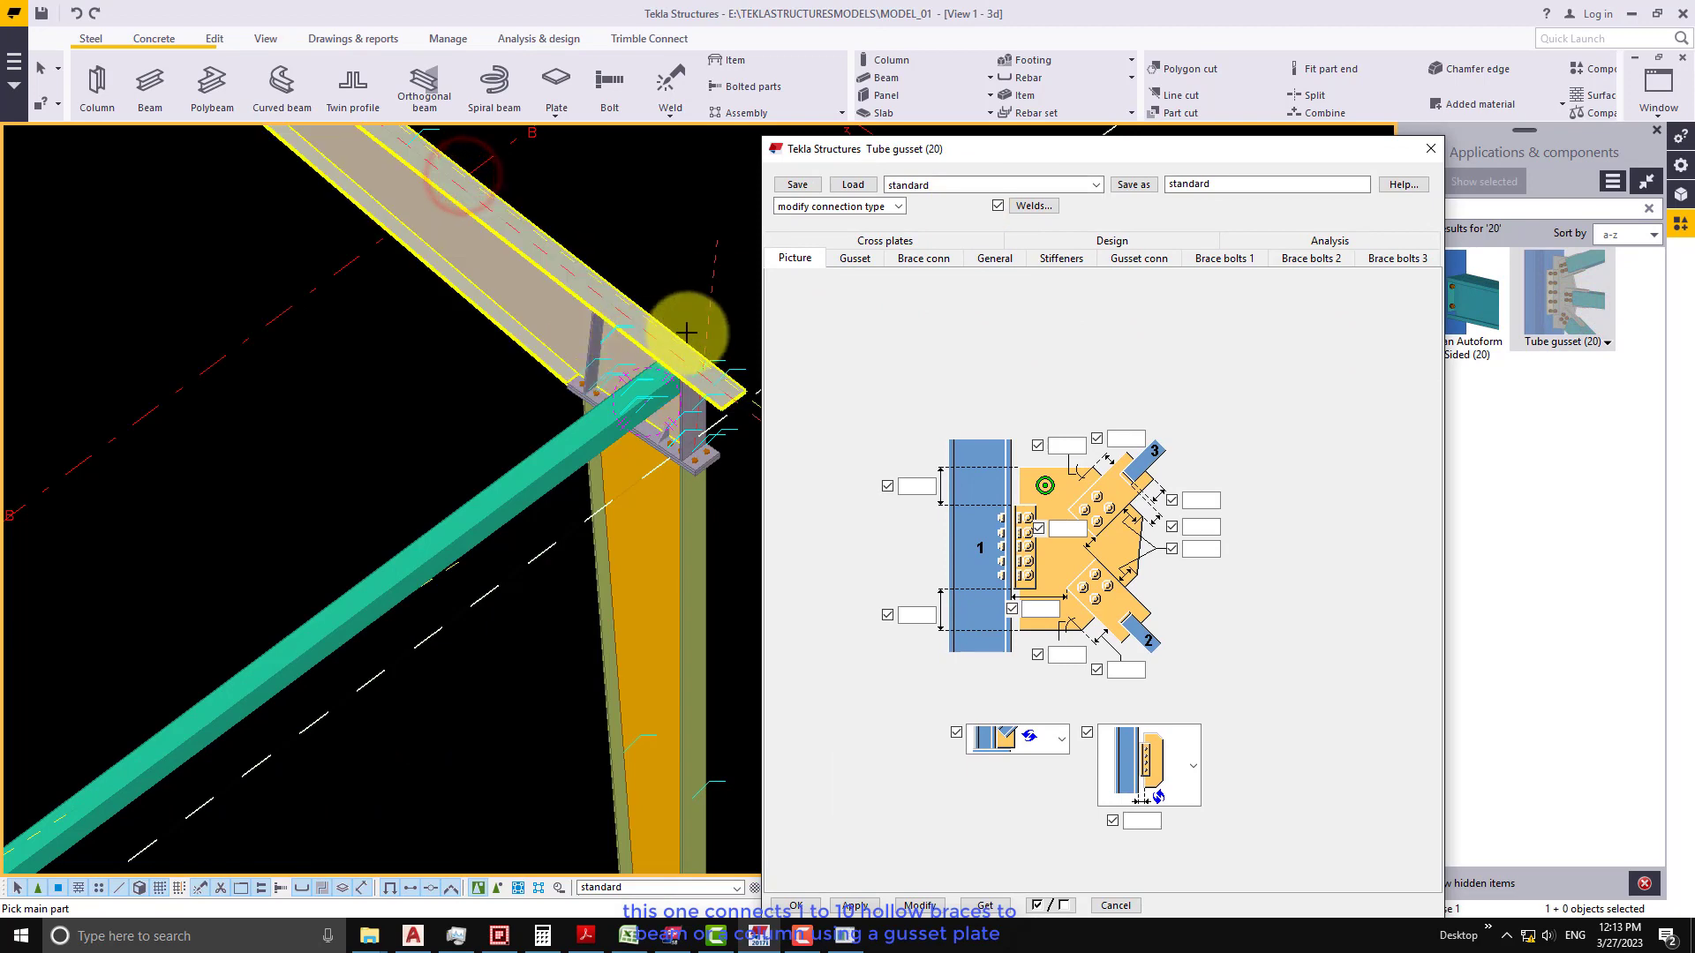
middle_drag(692, 318, 663, 413)
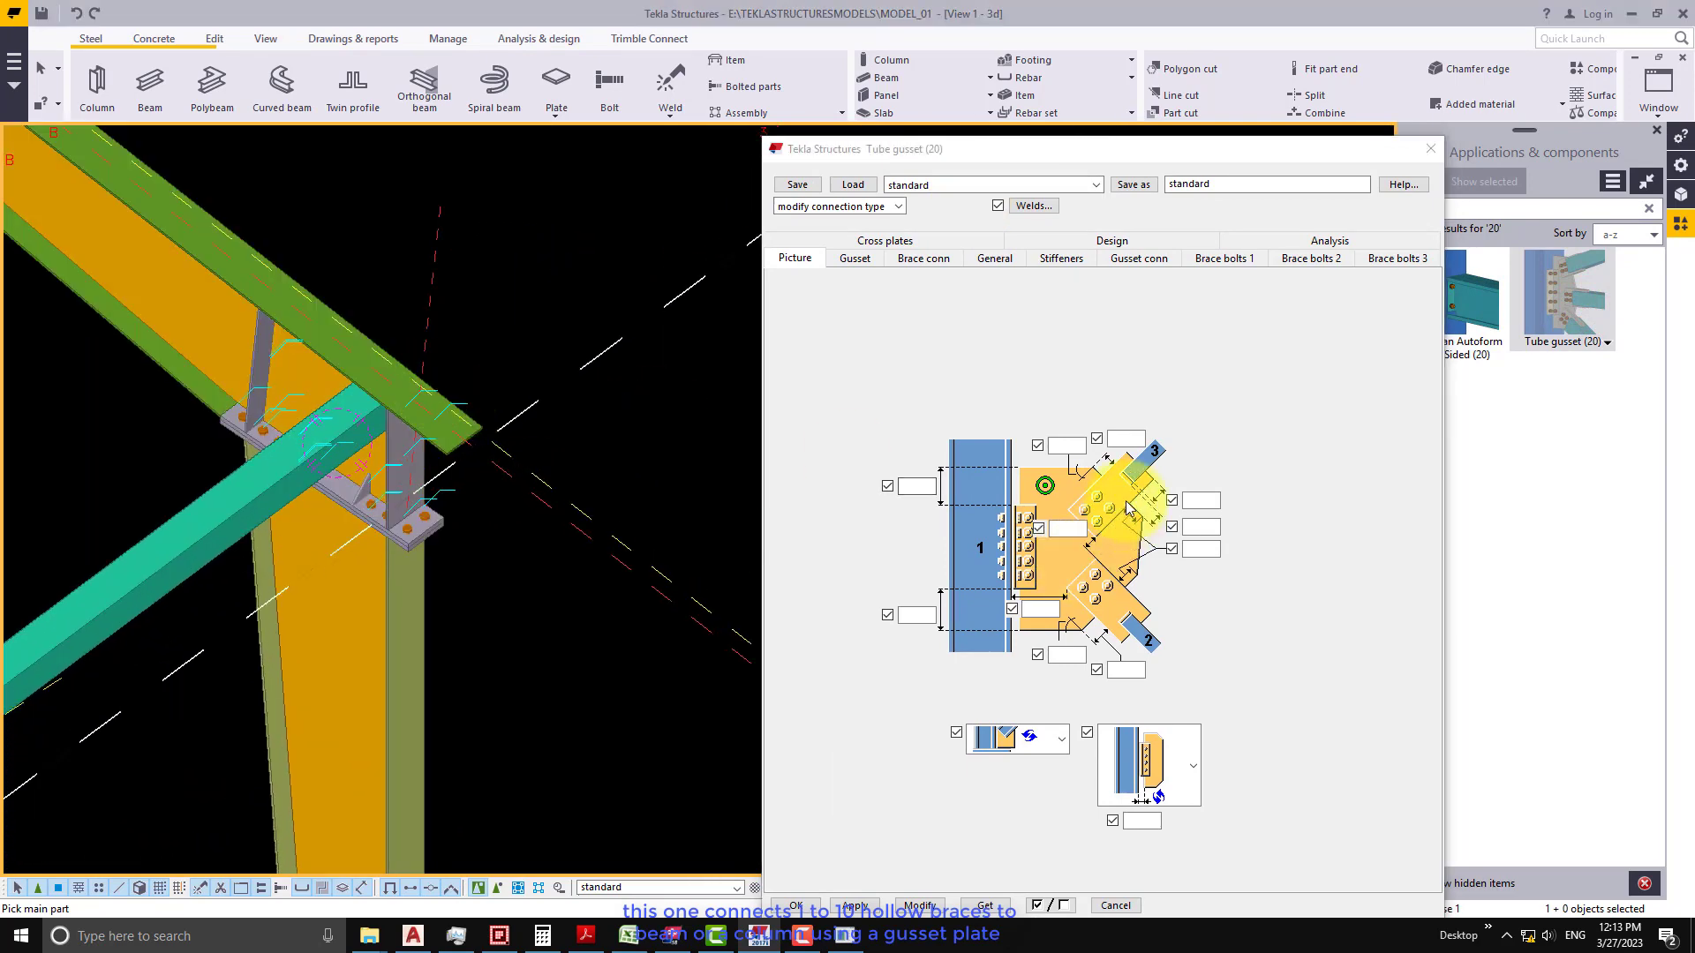
drag(1019, 156, 970, 95)
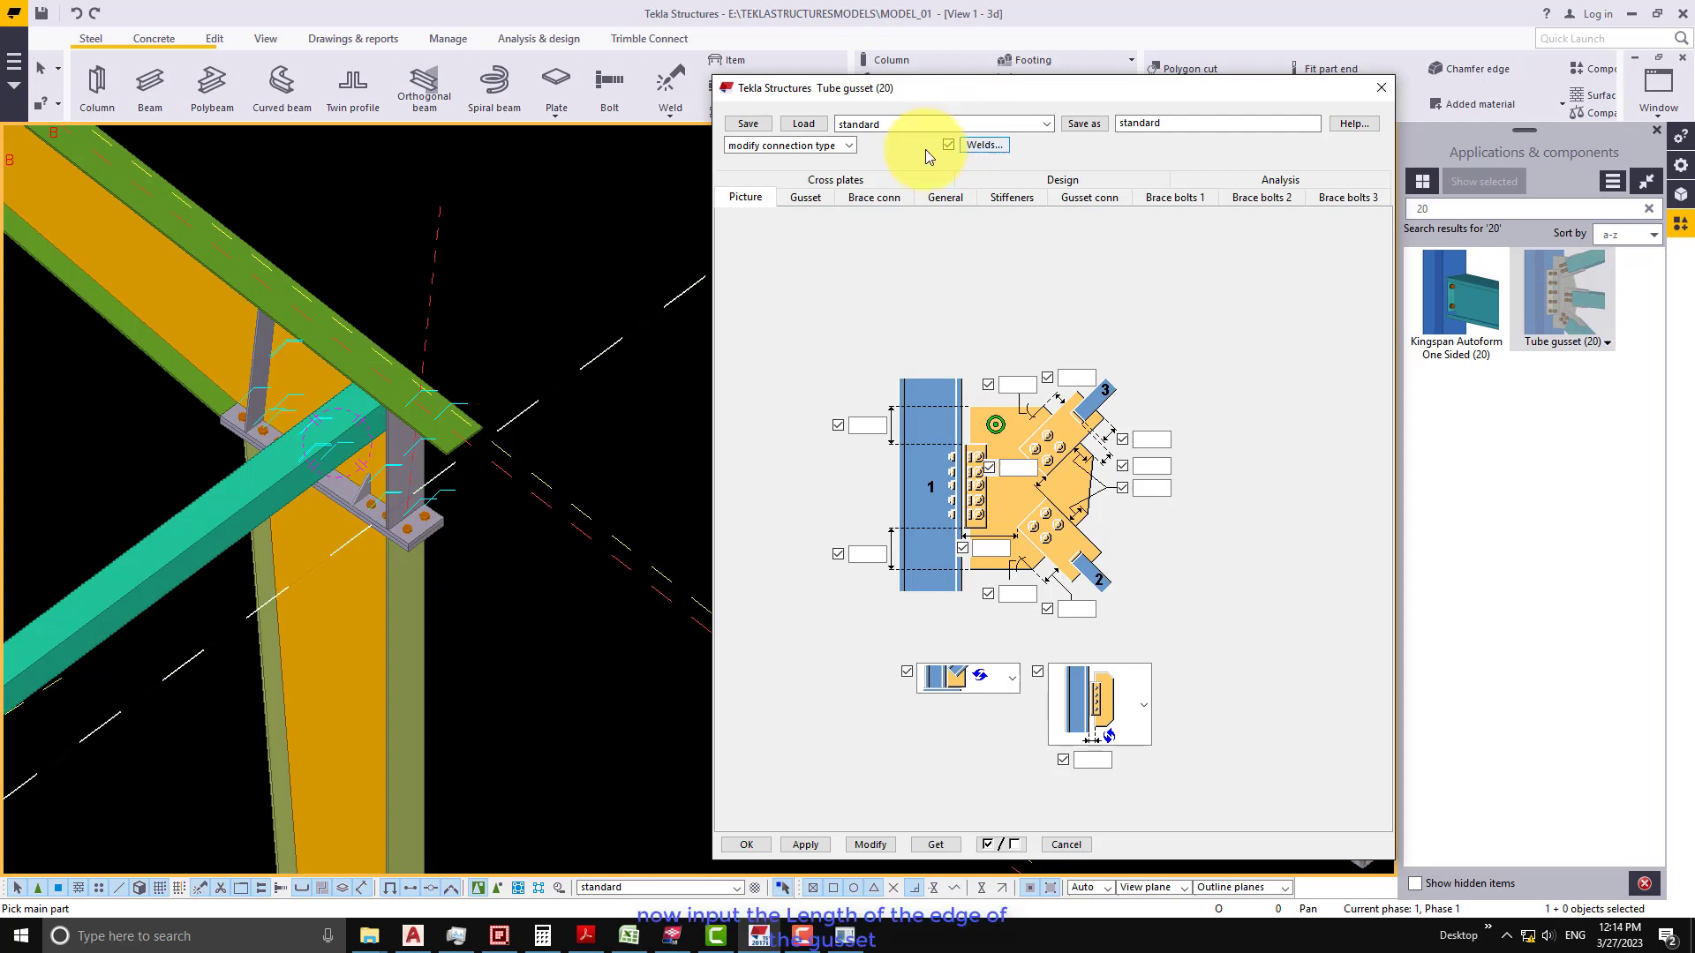
click(1082, 384)
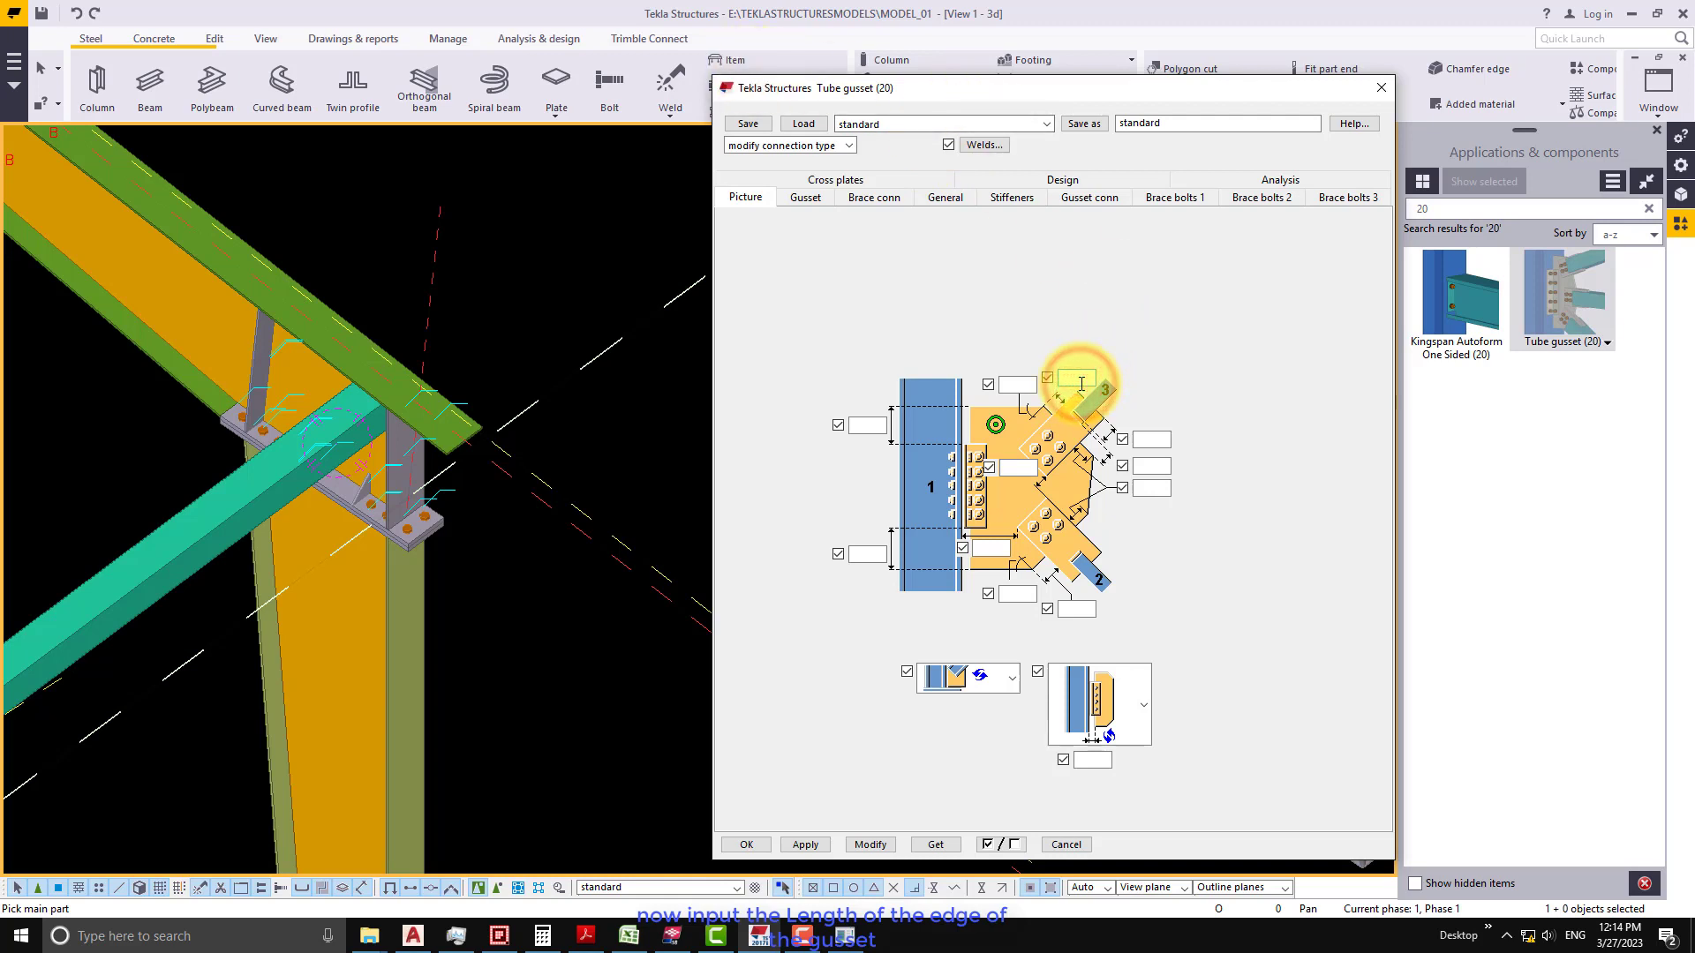
text(15)
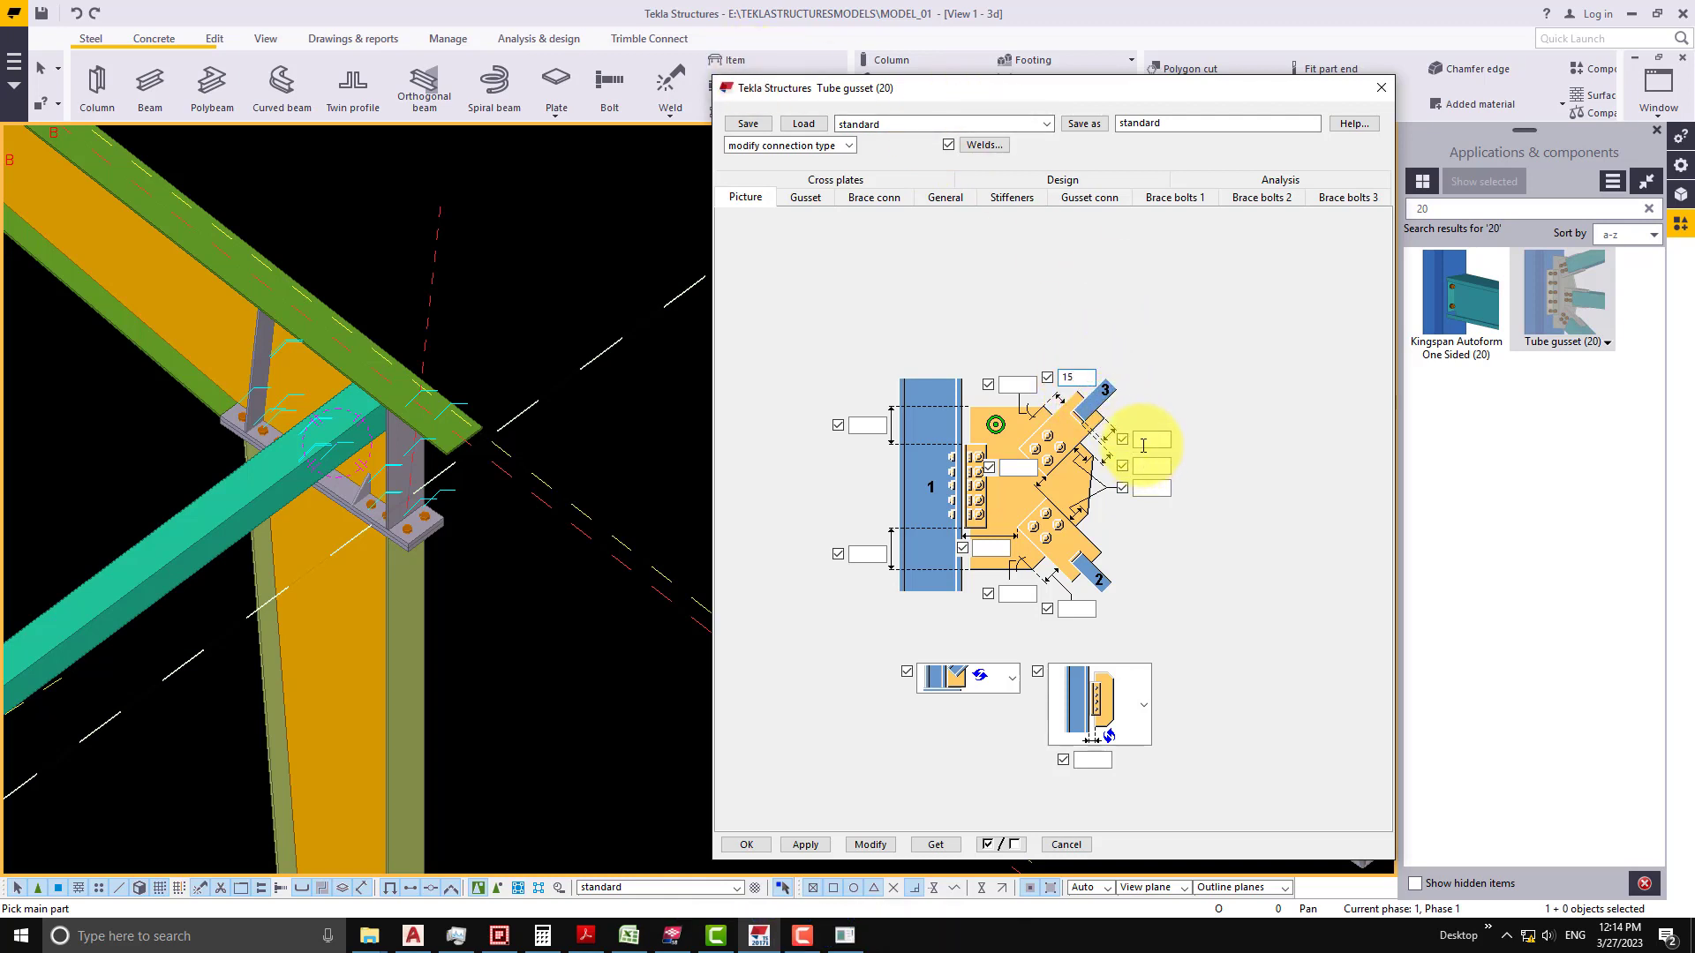
click(1155, 439)
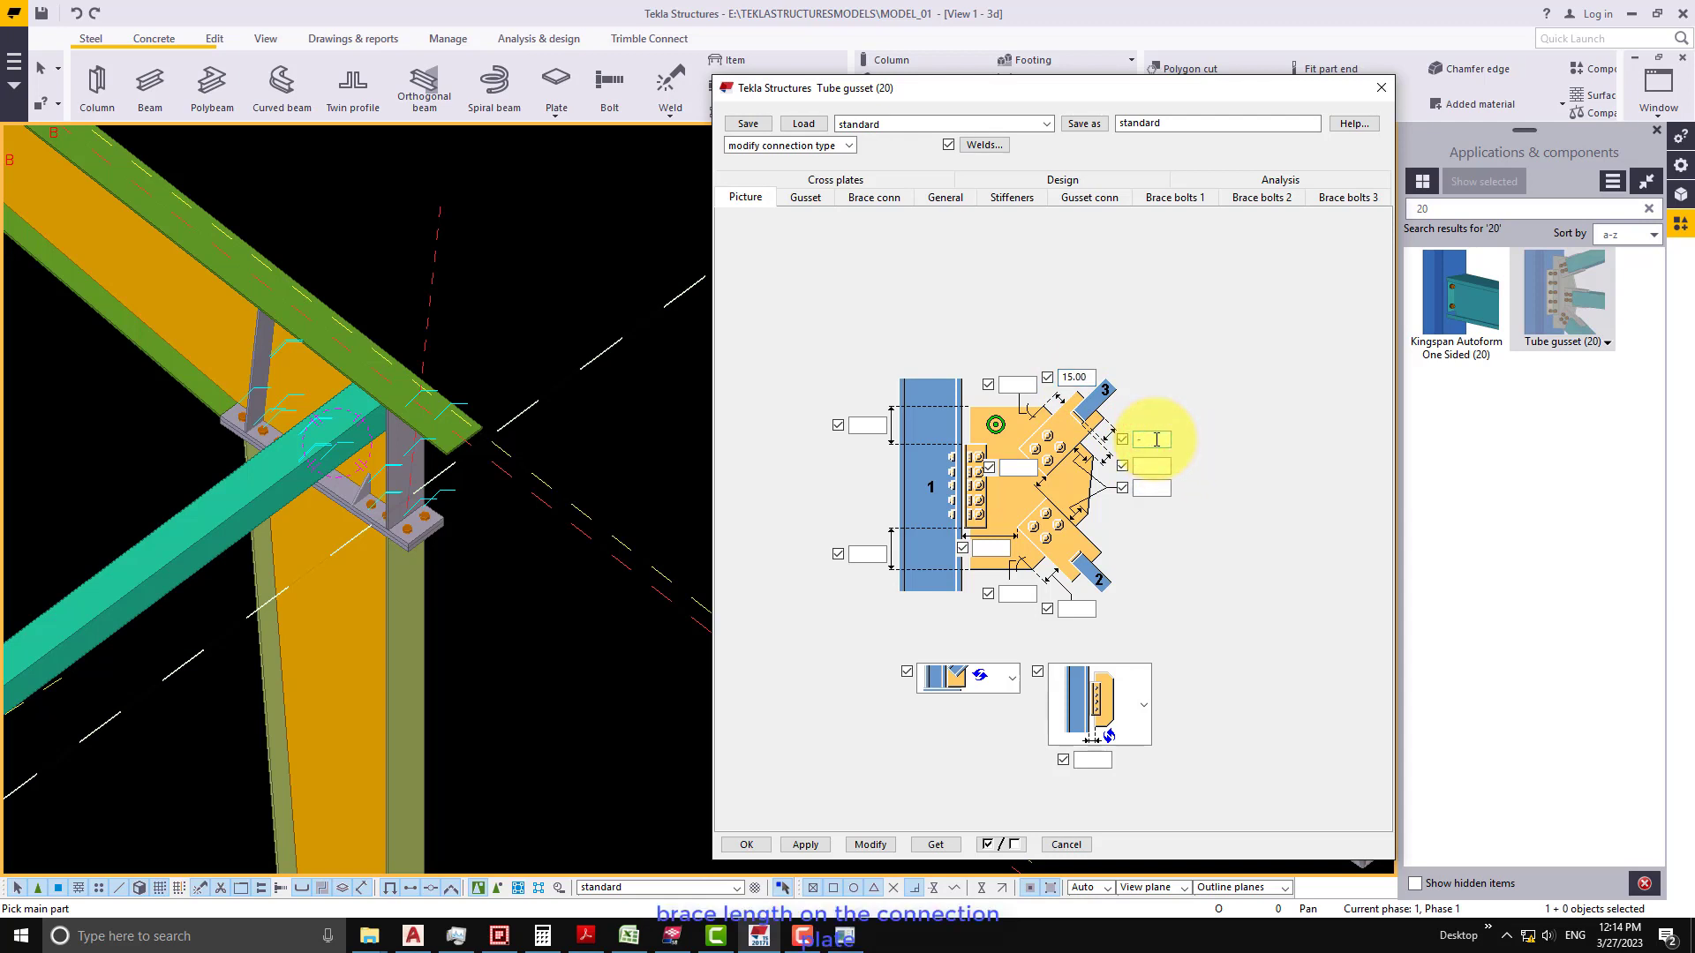
text(-8)
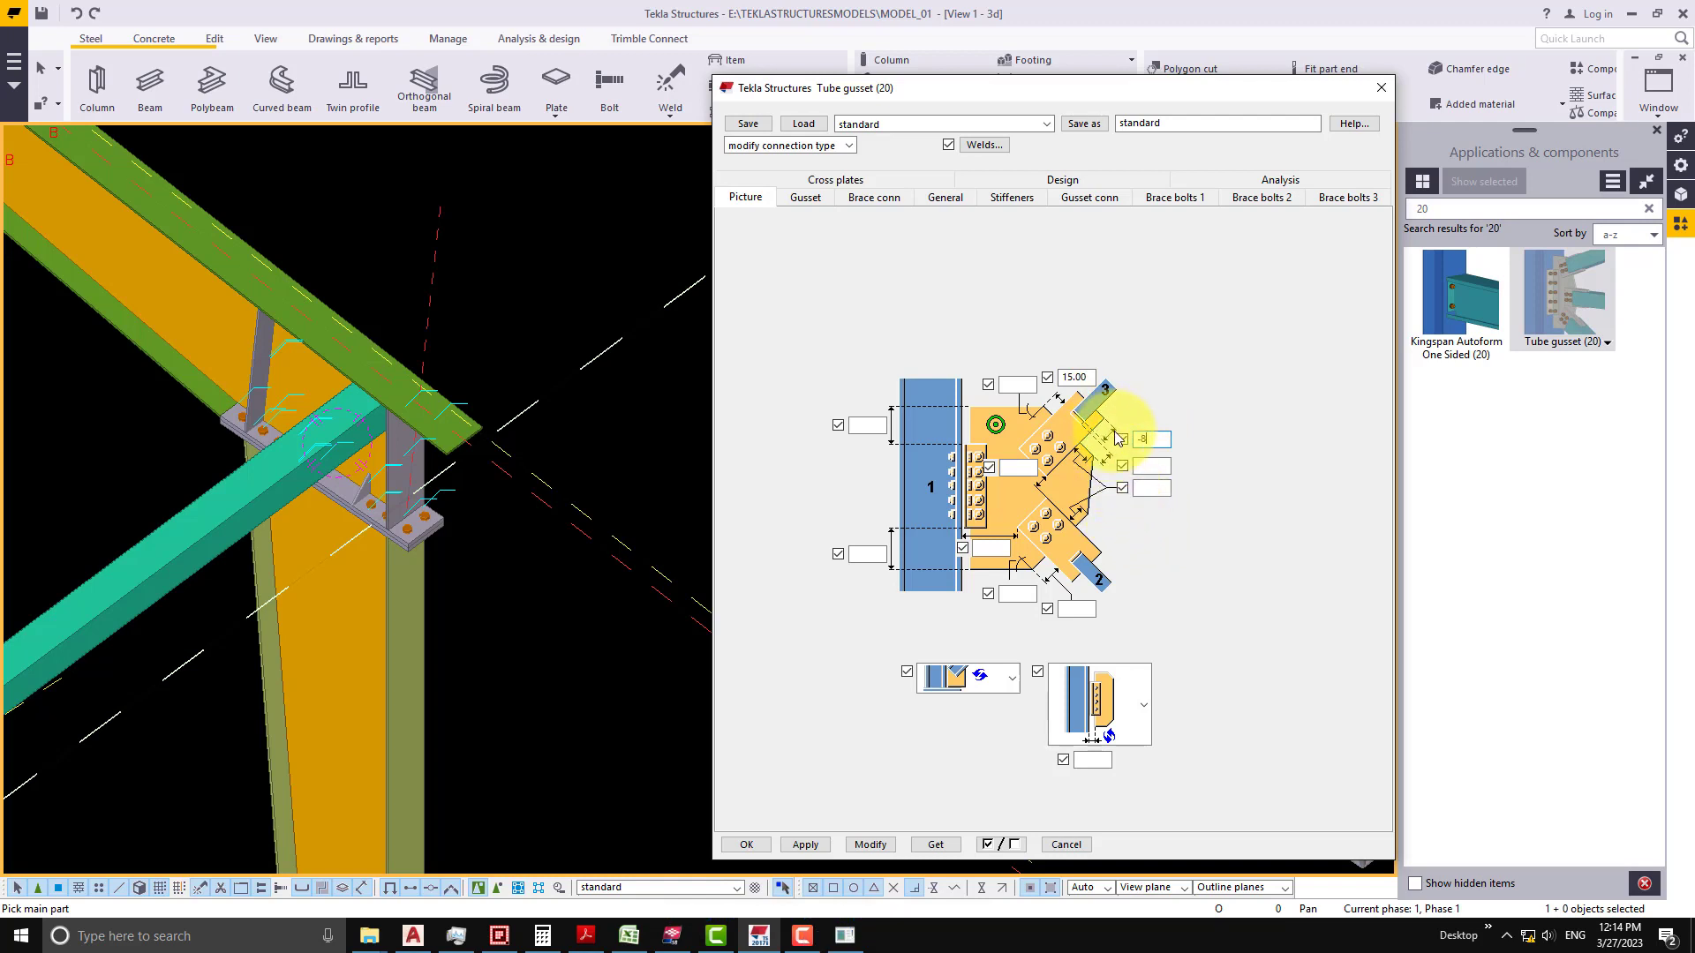
click(1121, 439)
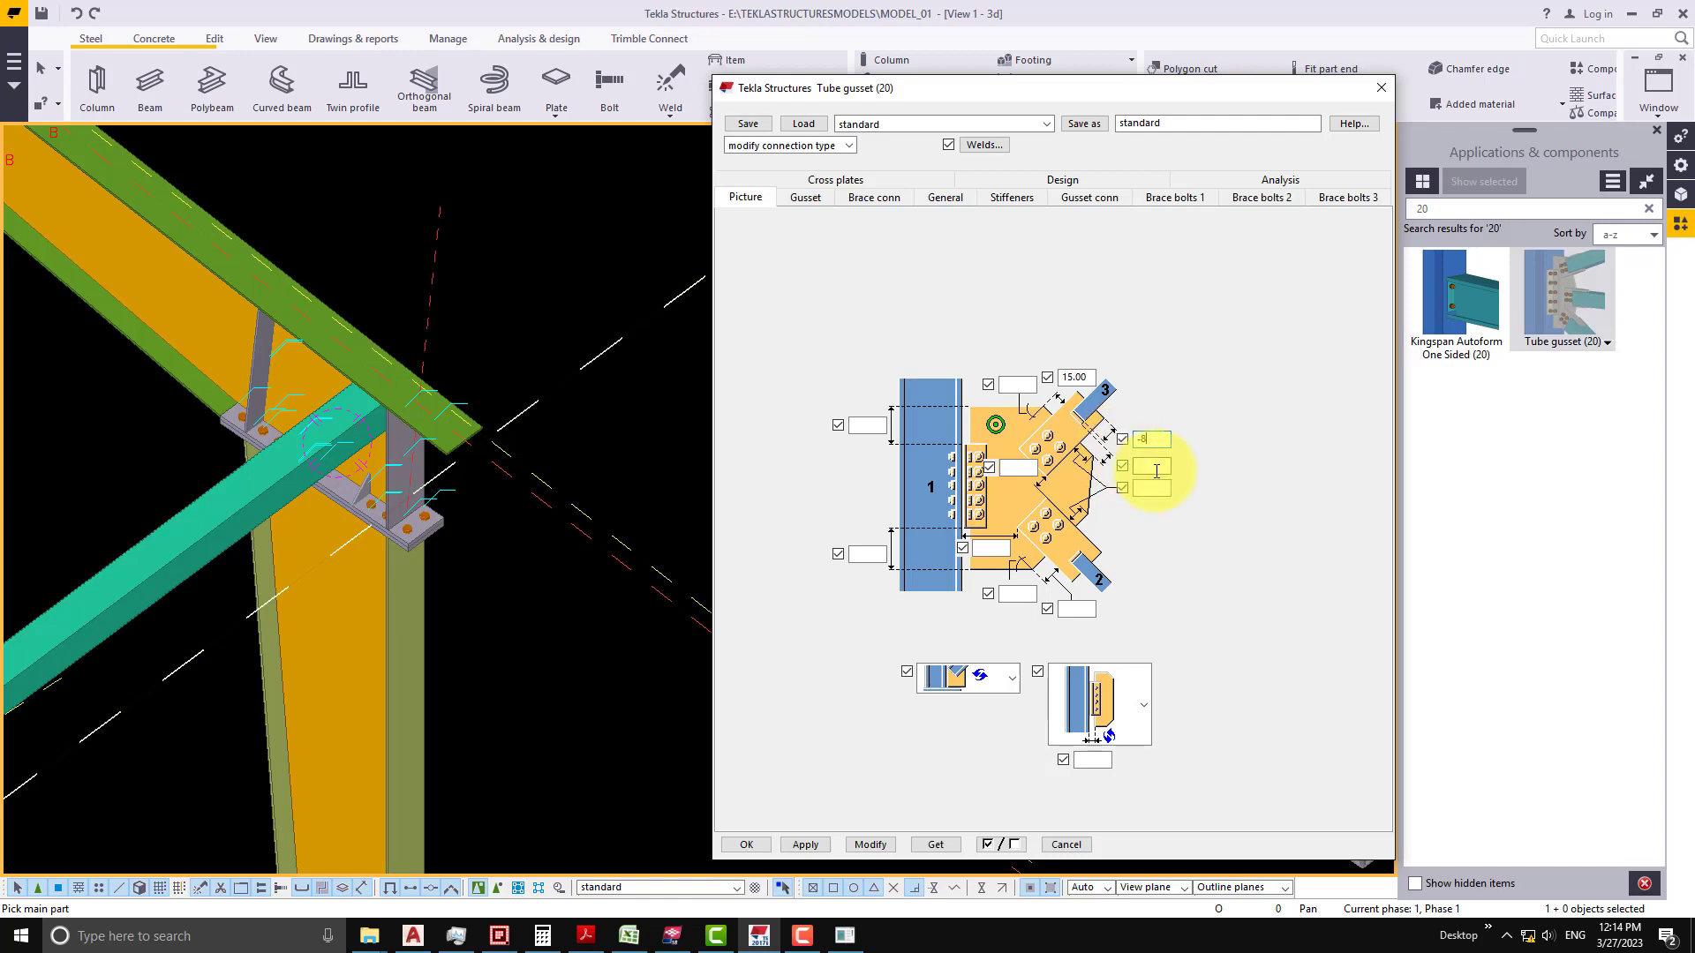
- Enter gusset-to-brace distances 10 and 0.50 and main-part-to-brace distance 75
click(1145, 467)
text(10)
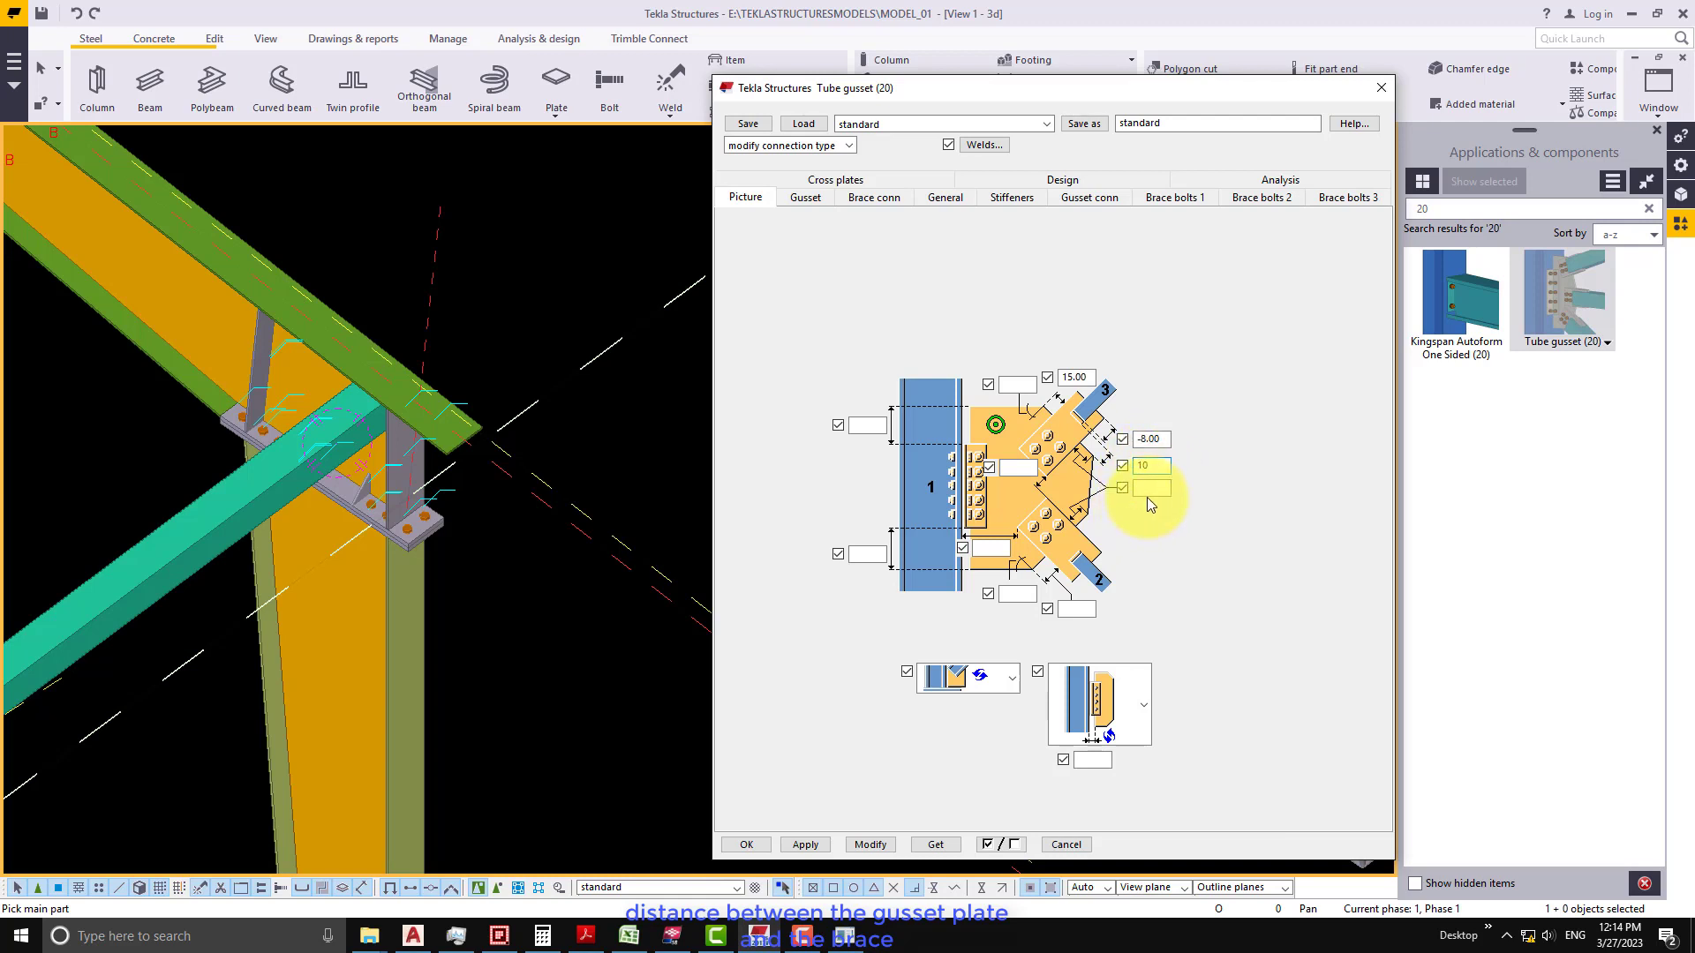
click(1148, 493)
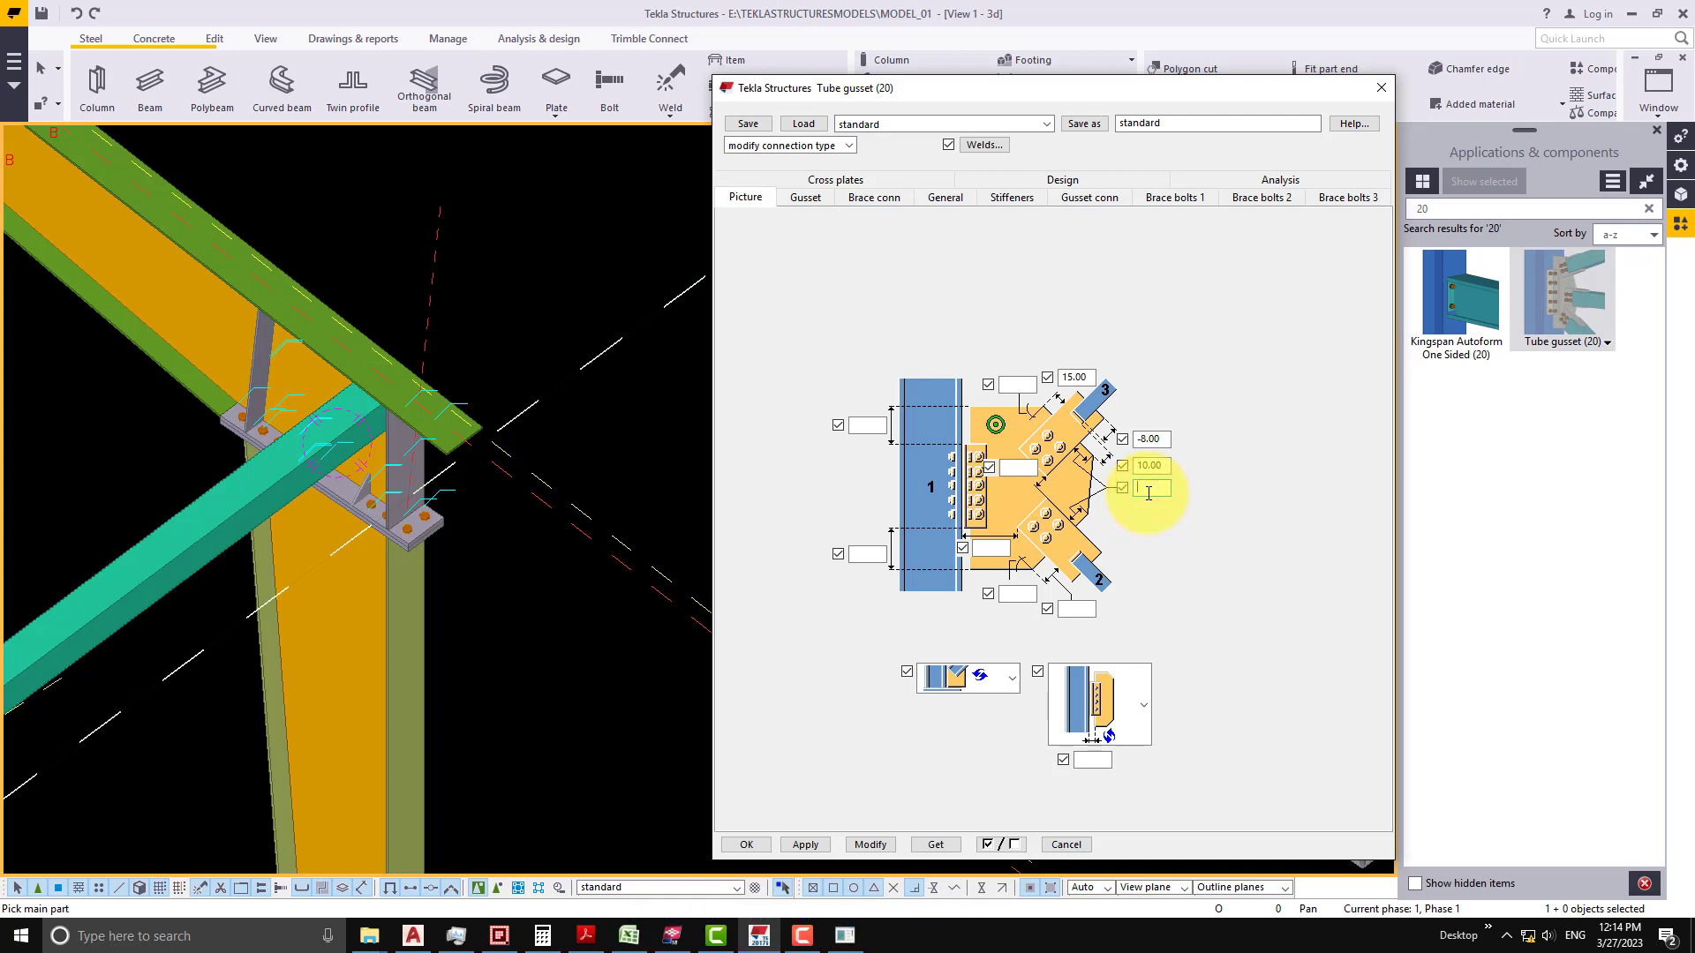
text(0.50)
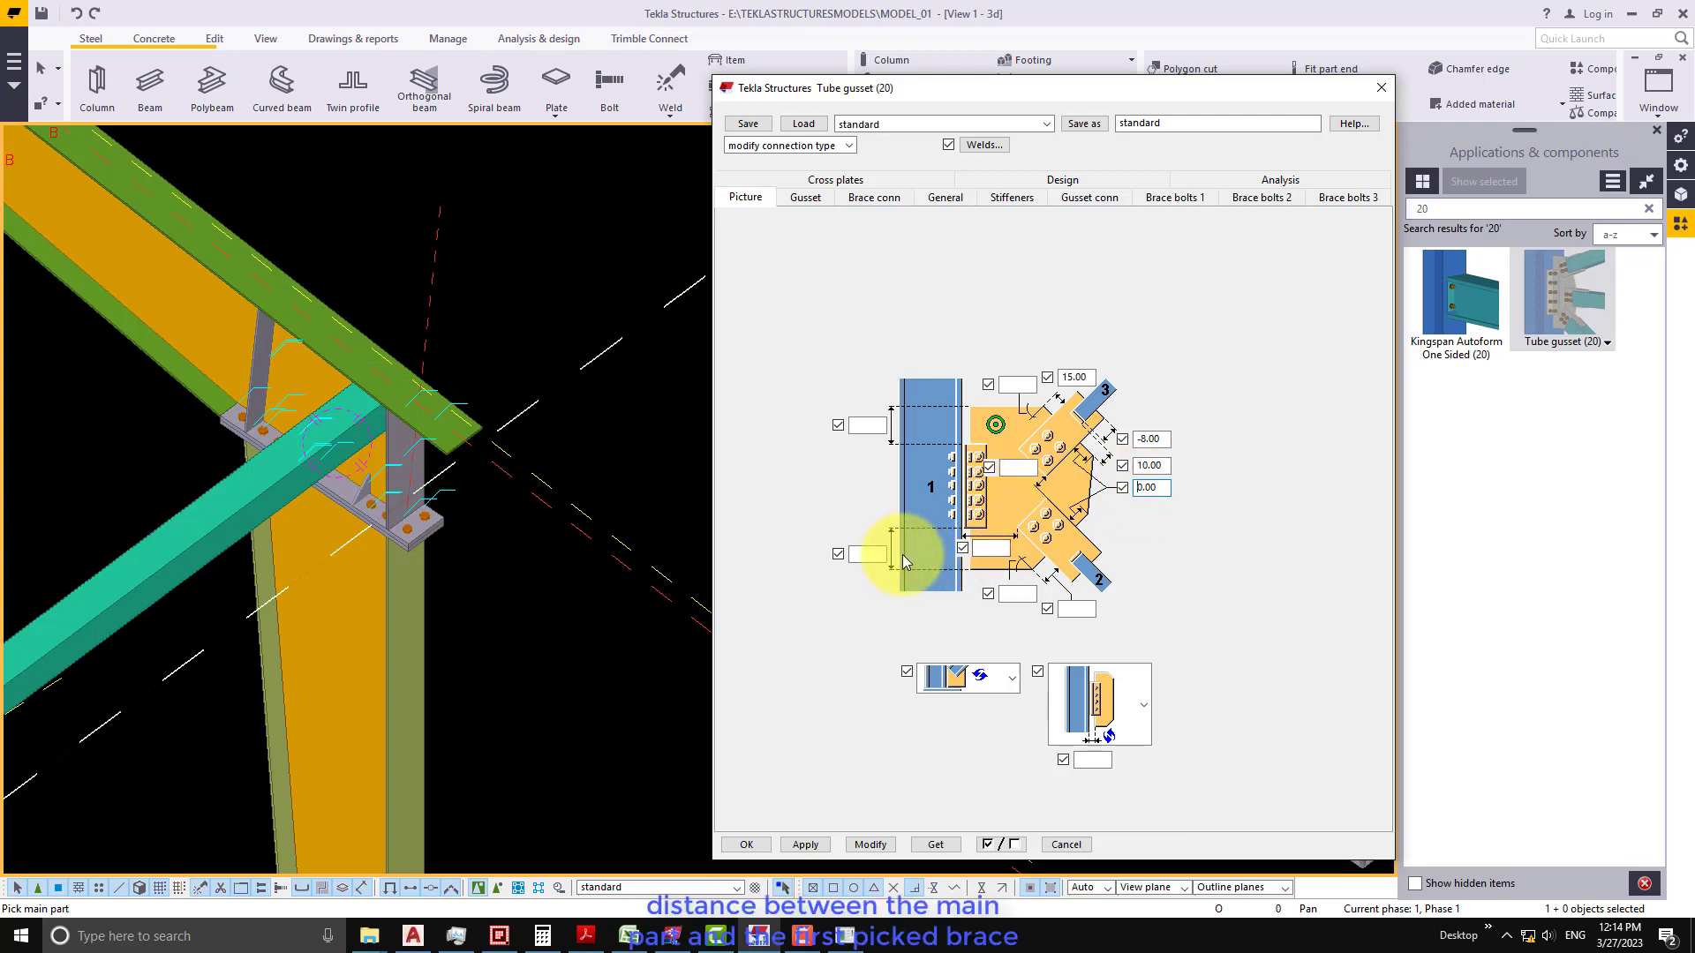
click(992, 547)
text(75)
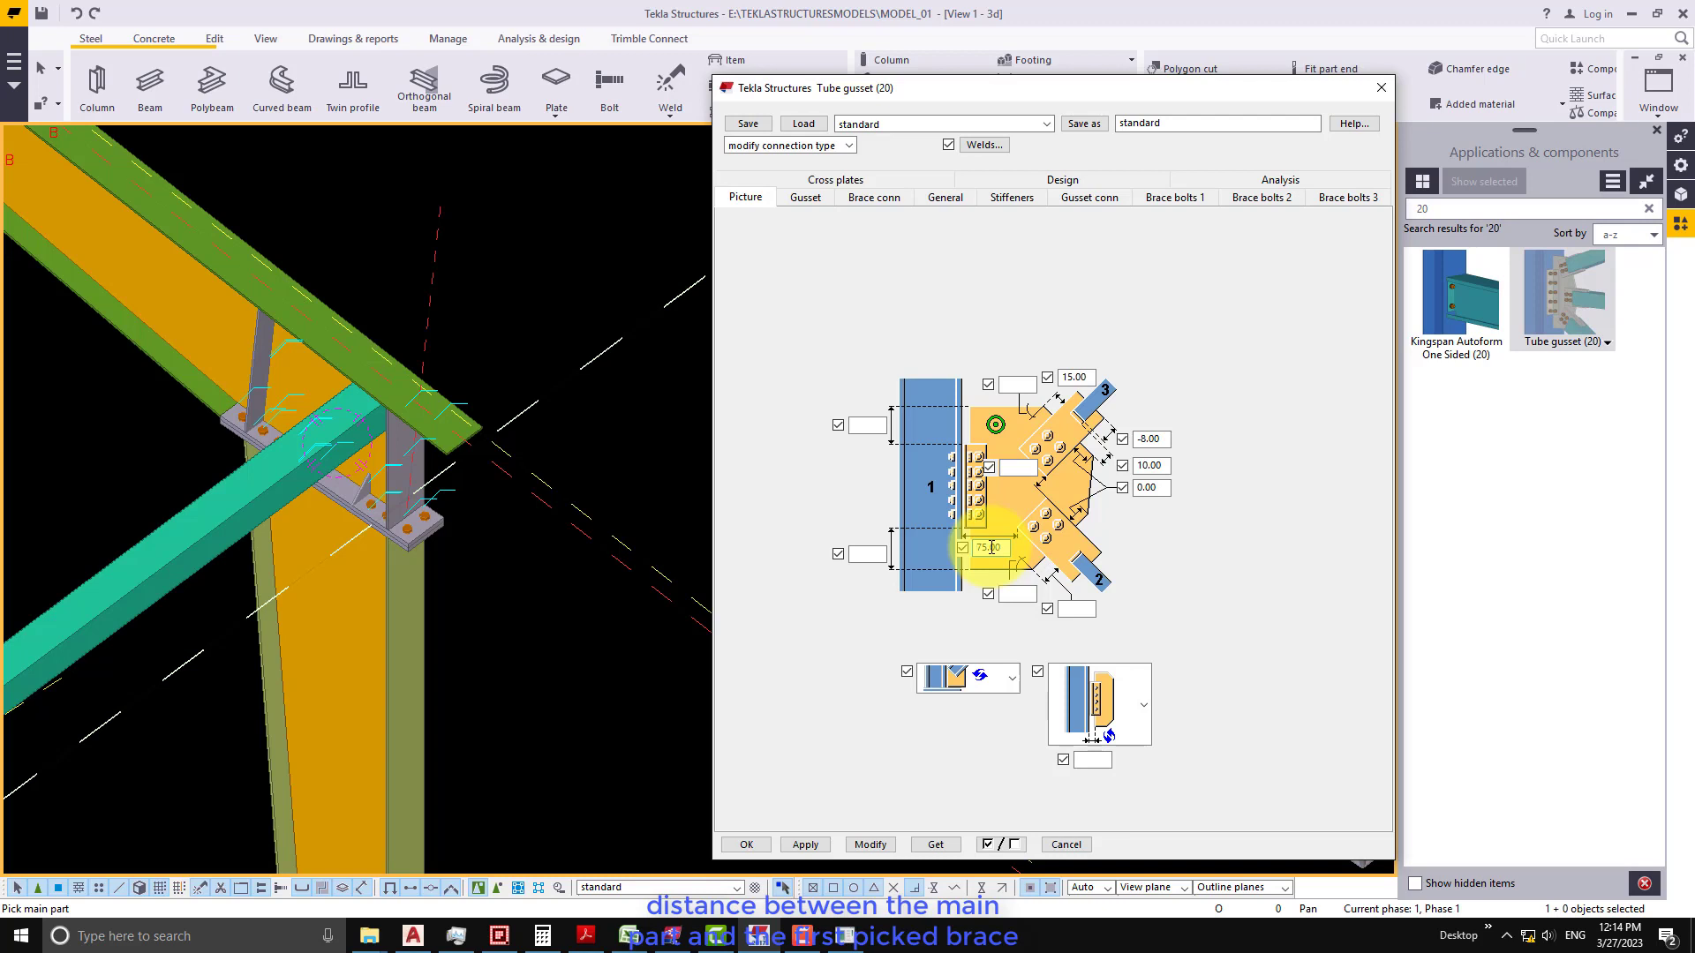
click(1076, 608)
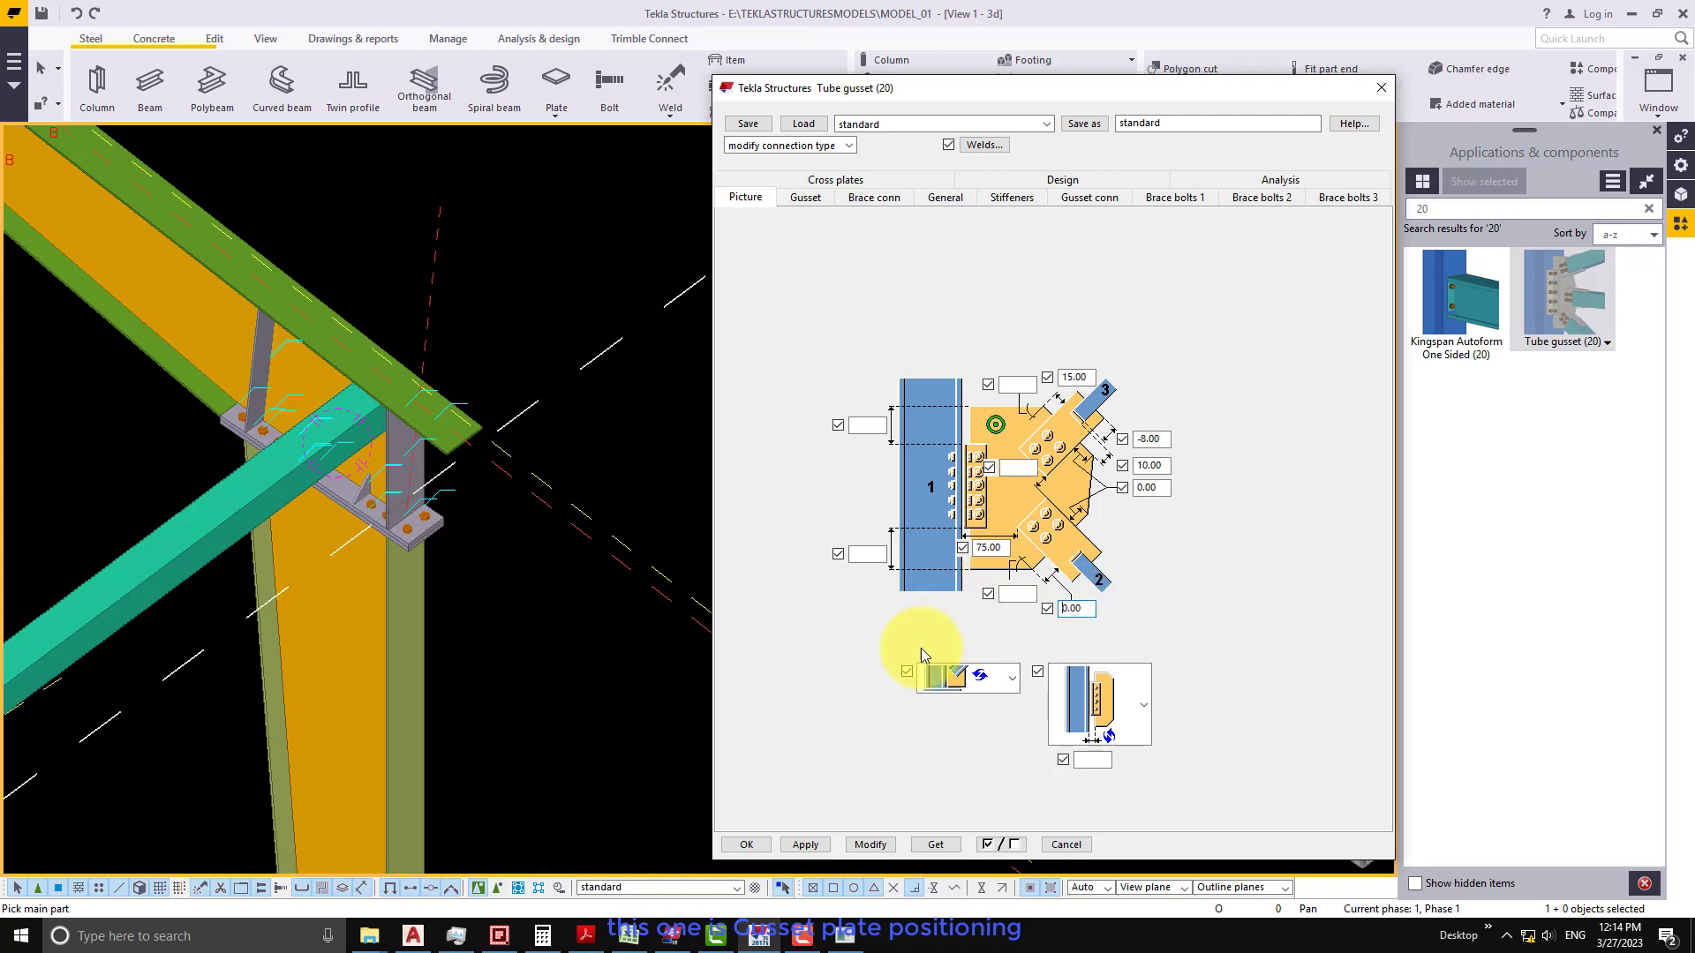
- Place the gusset plate parallel to the brace and keep the default gusset dimension option
click(1014, 680)
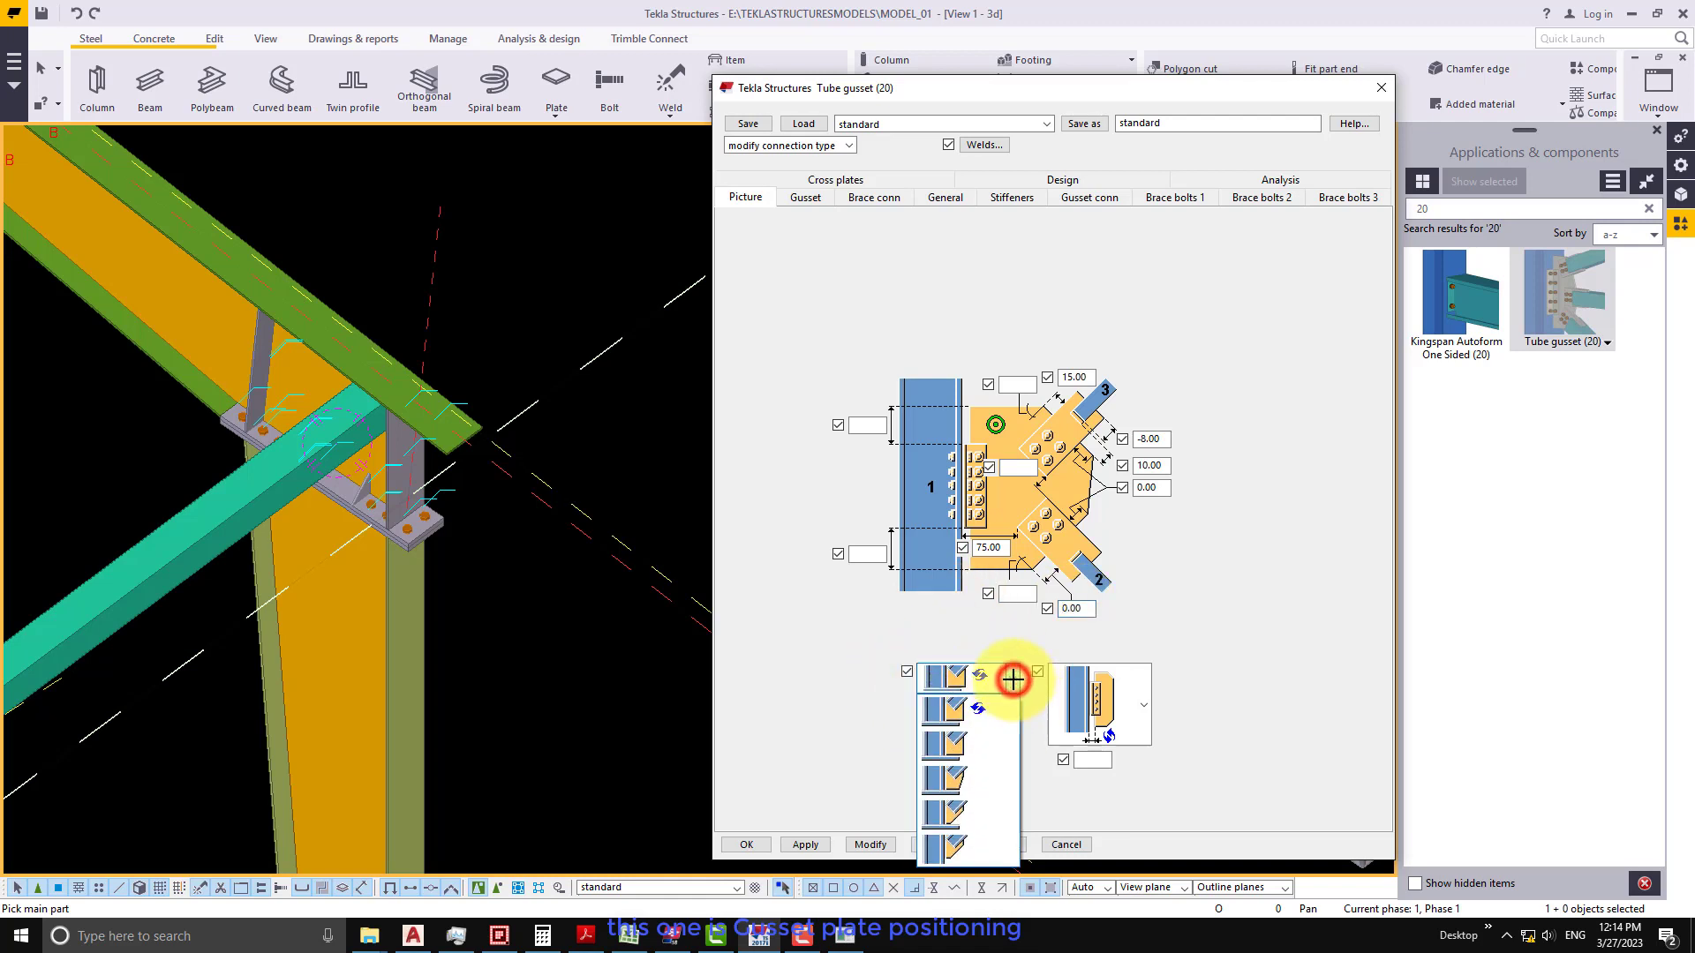
click(967, 814)
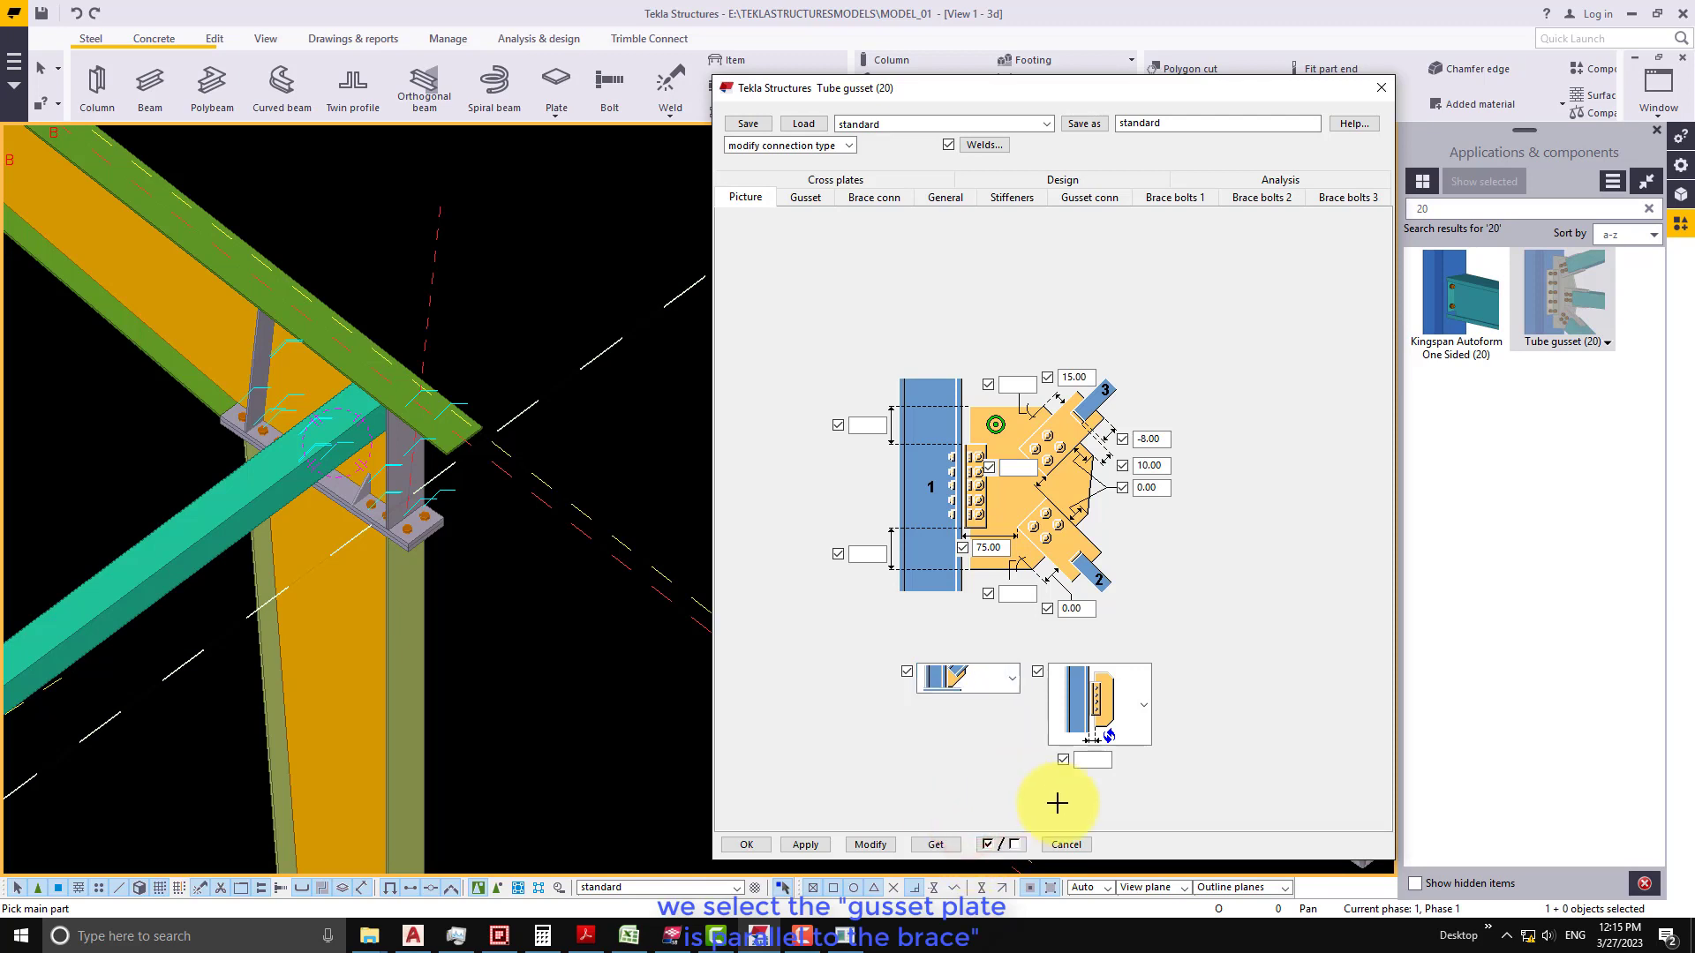
click(1147, 706)
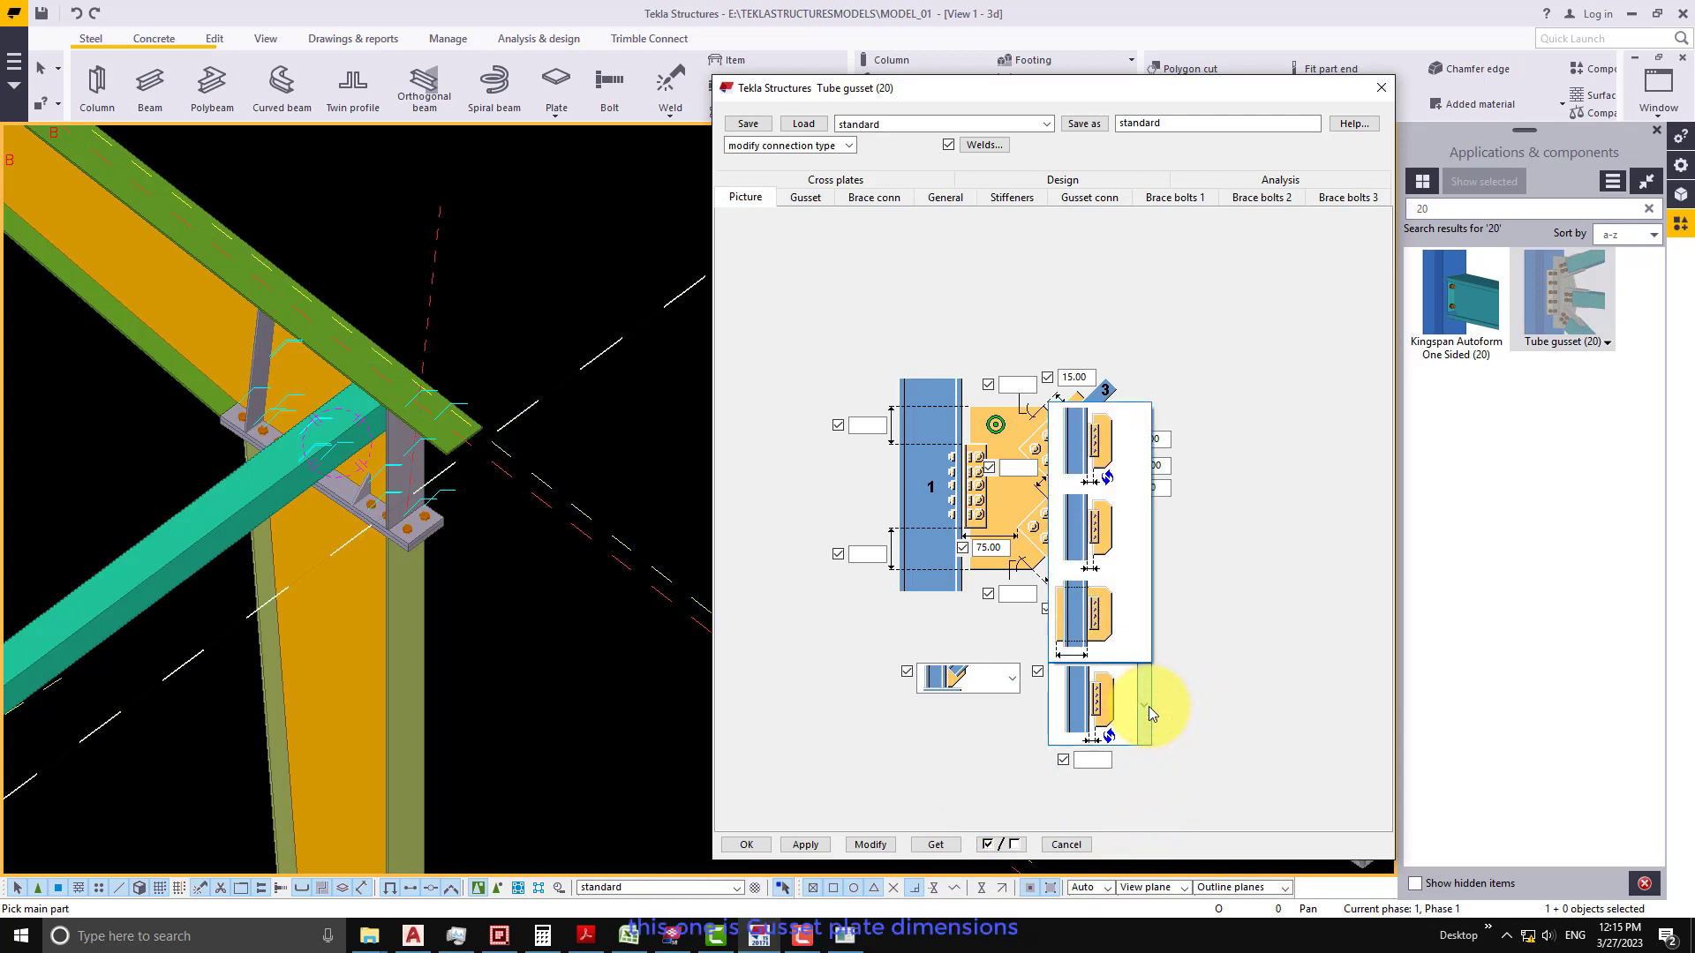
click(1102, 444)
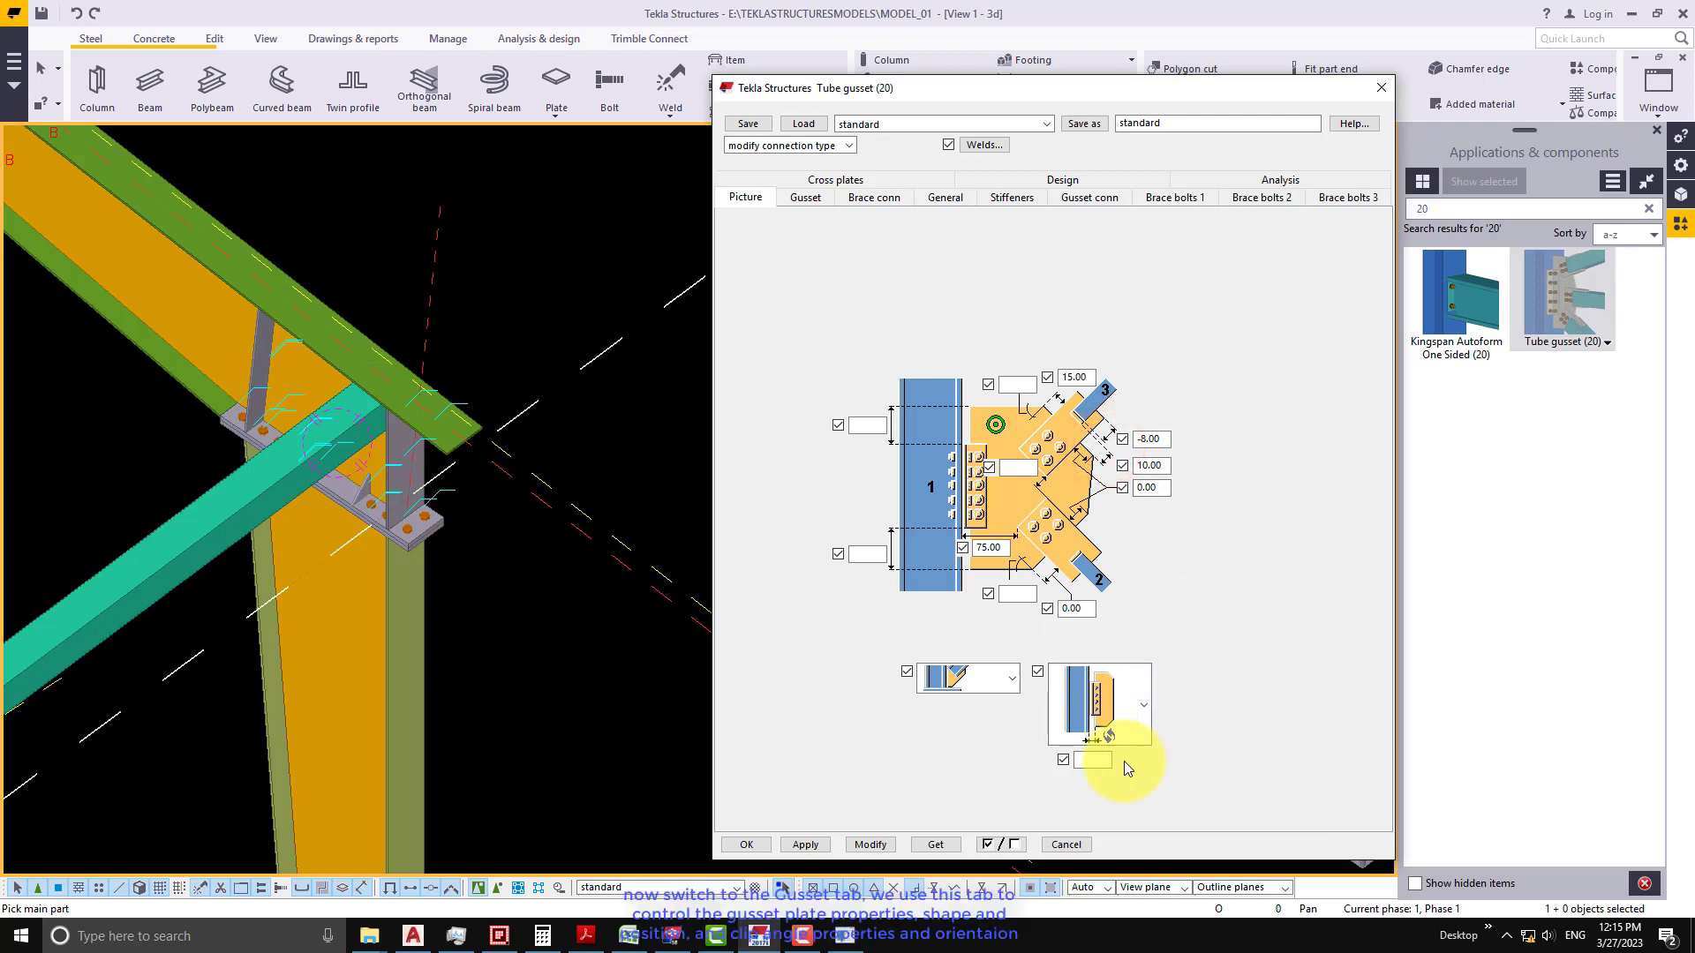
click(809, 198)
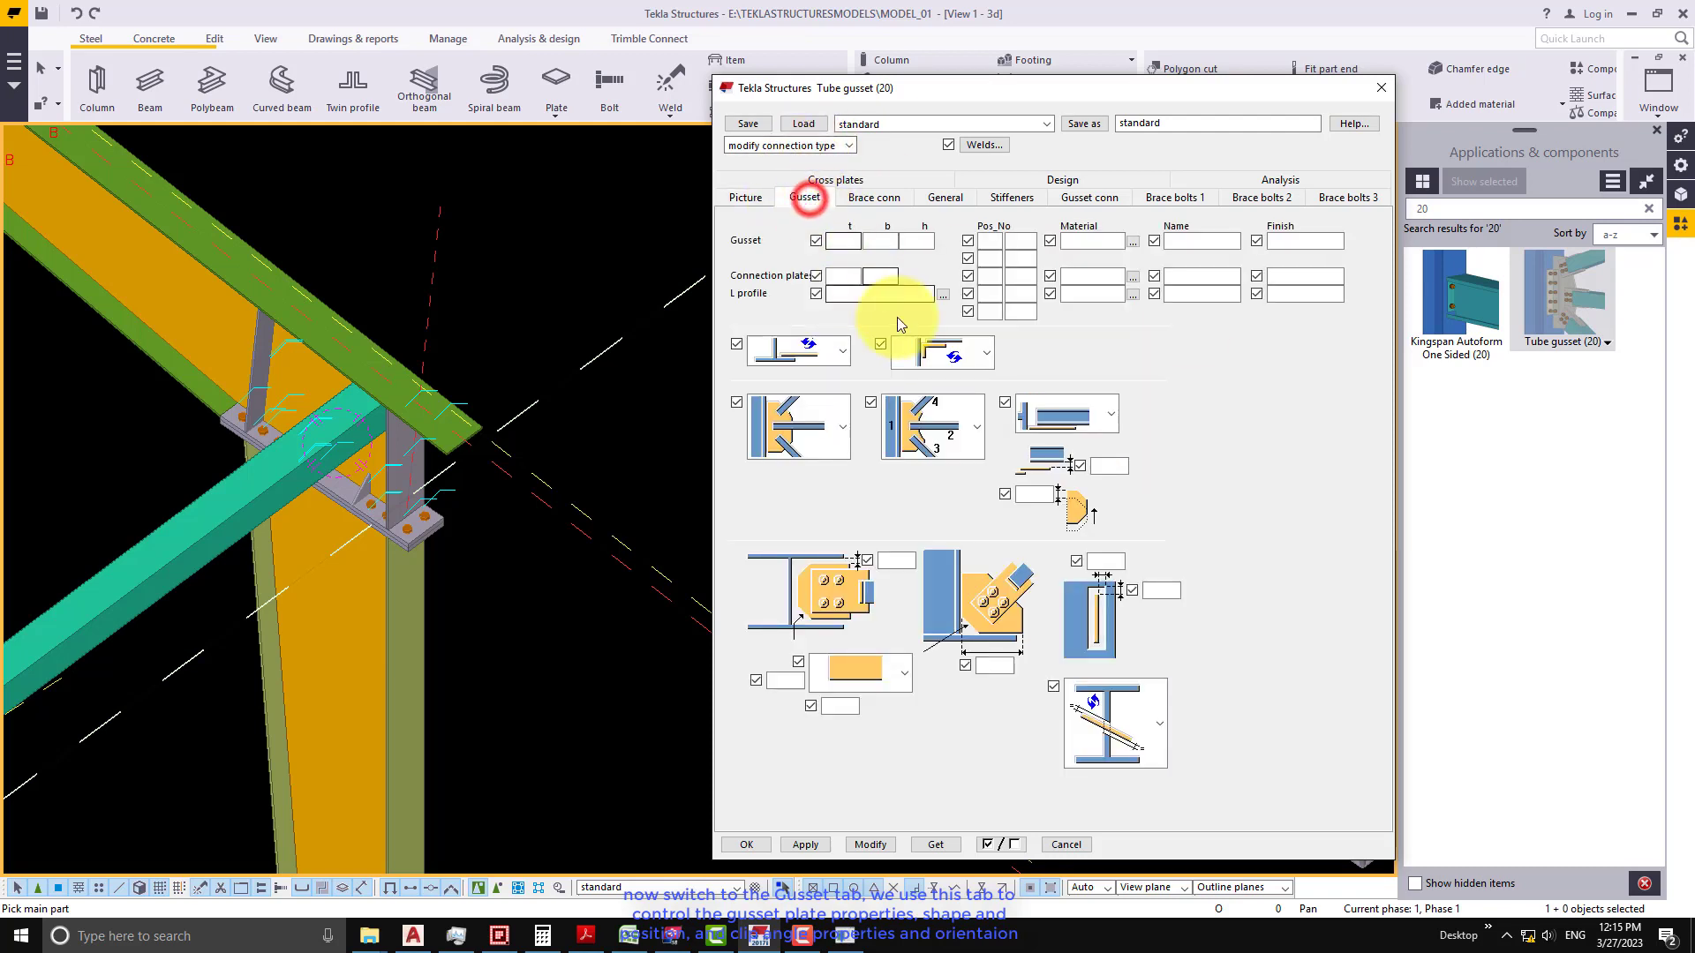
- Give the gusset plate thickness 8, width 190 and position number PL 1
click(855, 242)
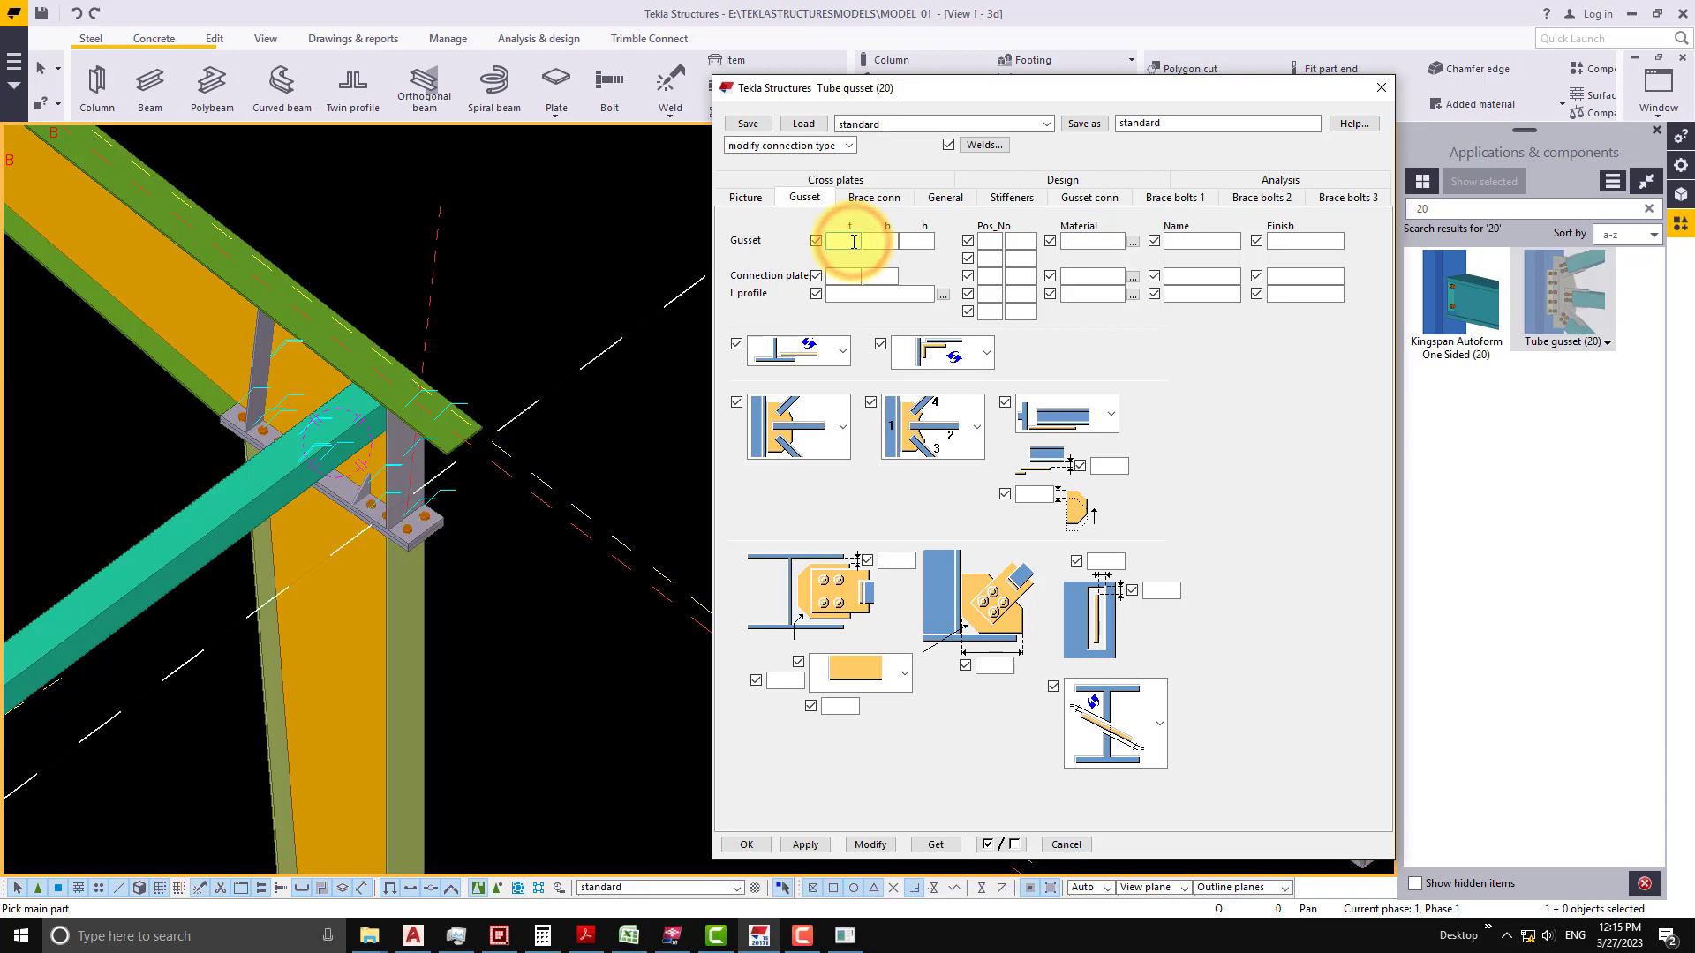
text(8)
click(877, 239)
text(190)
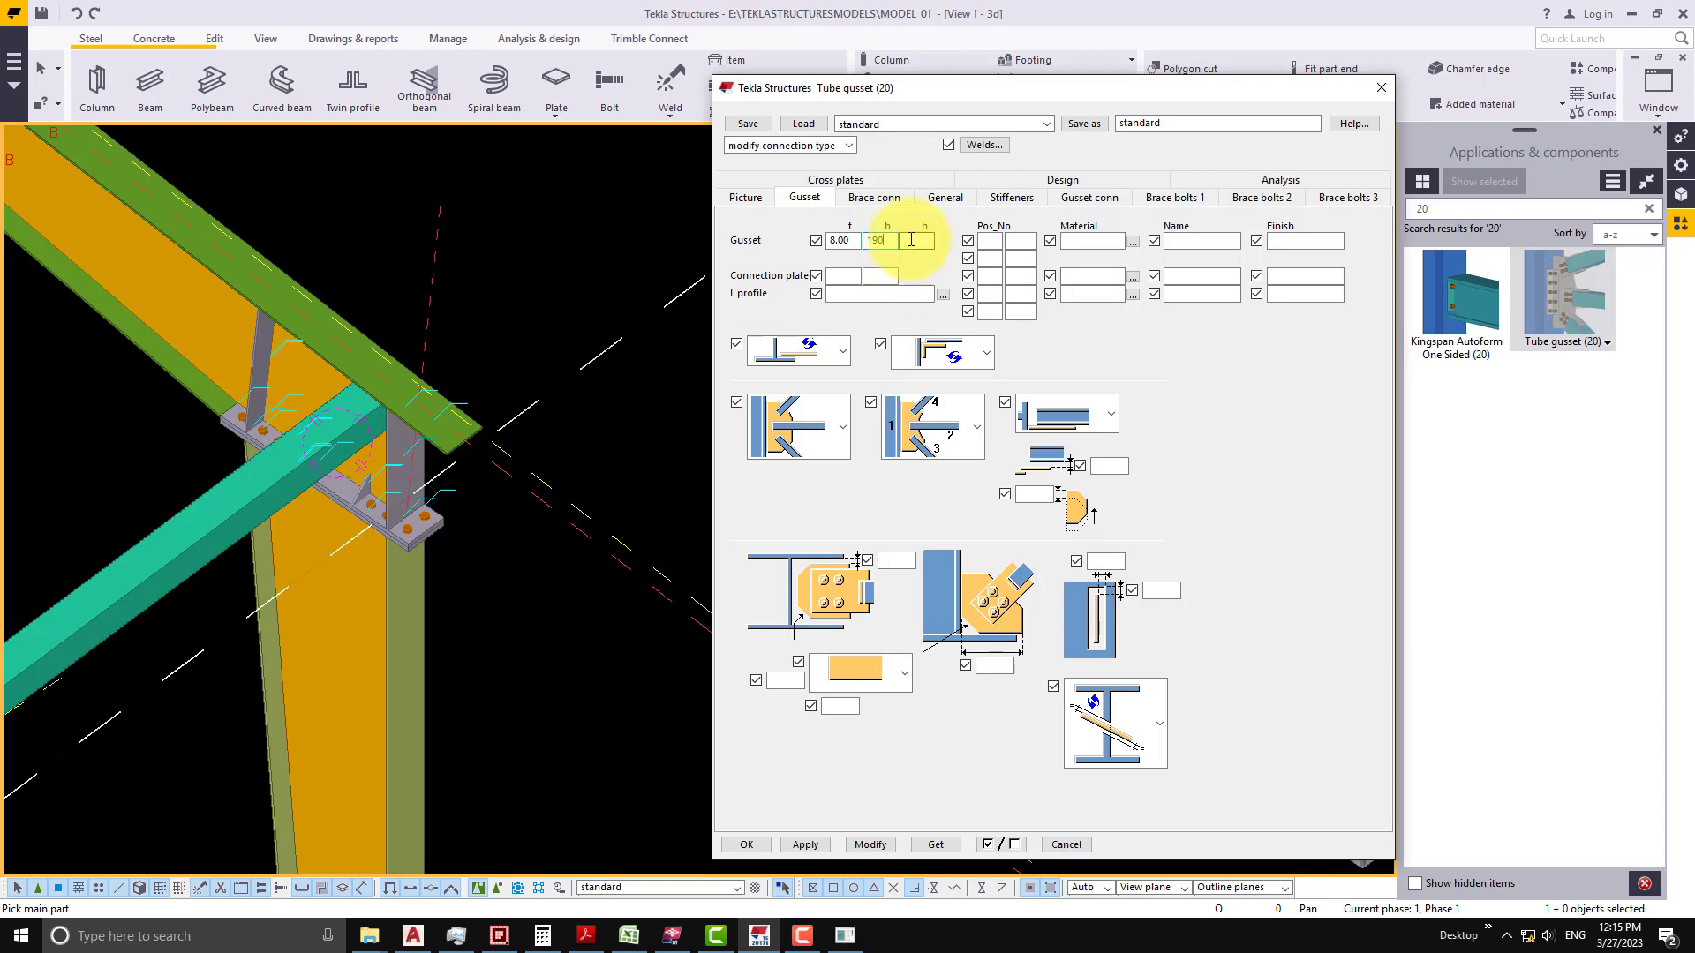
click(989, 243)
text(PL)
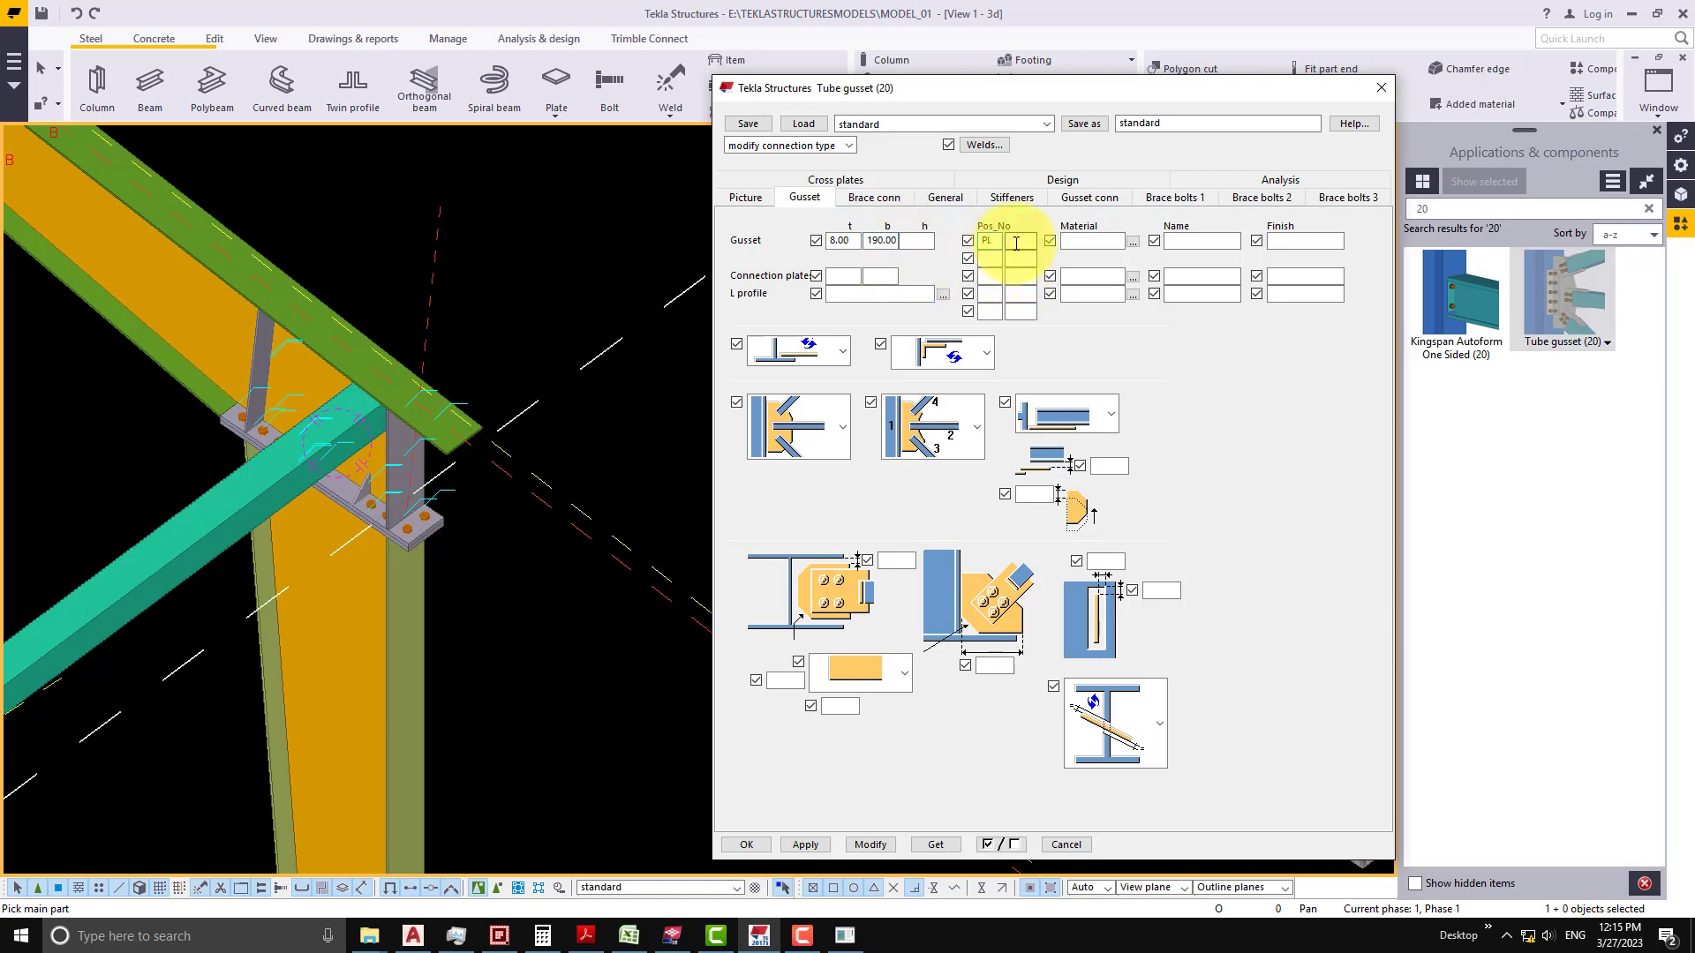
click(1015, 243)
text(1)
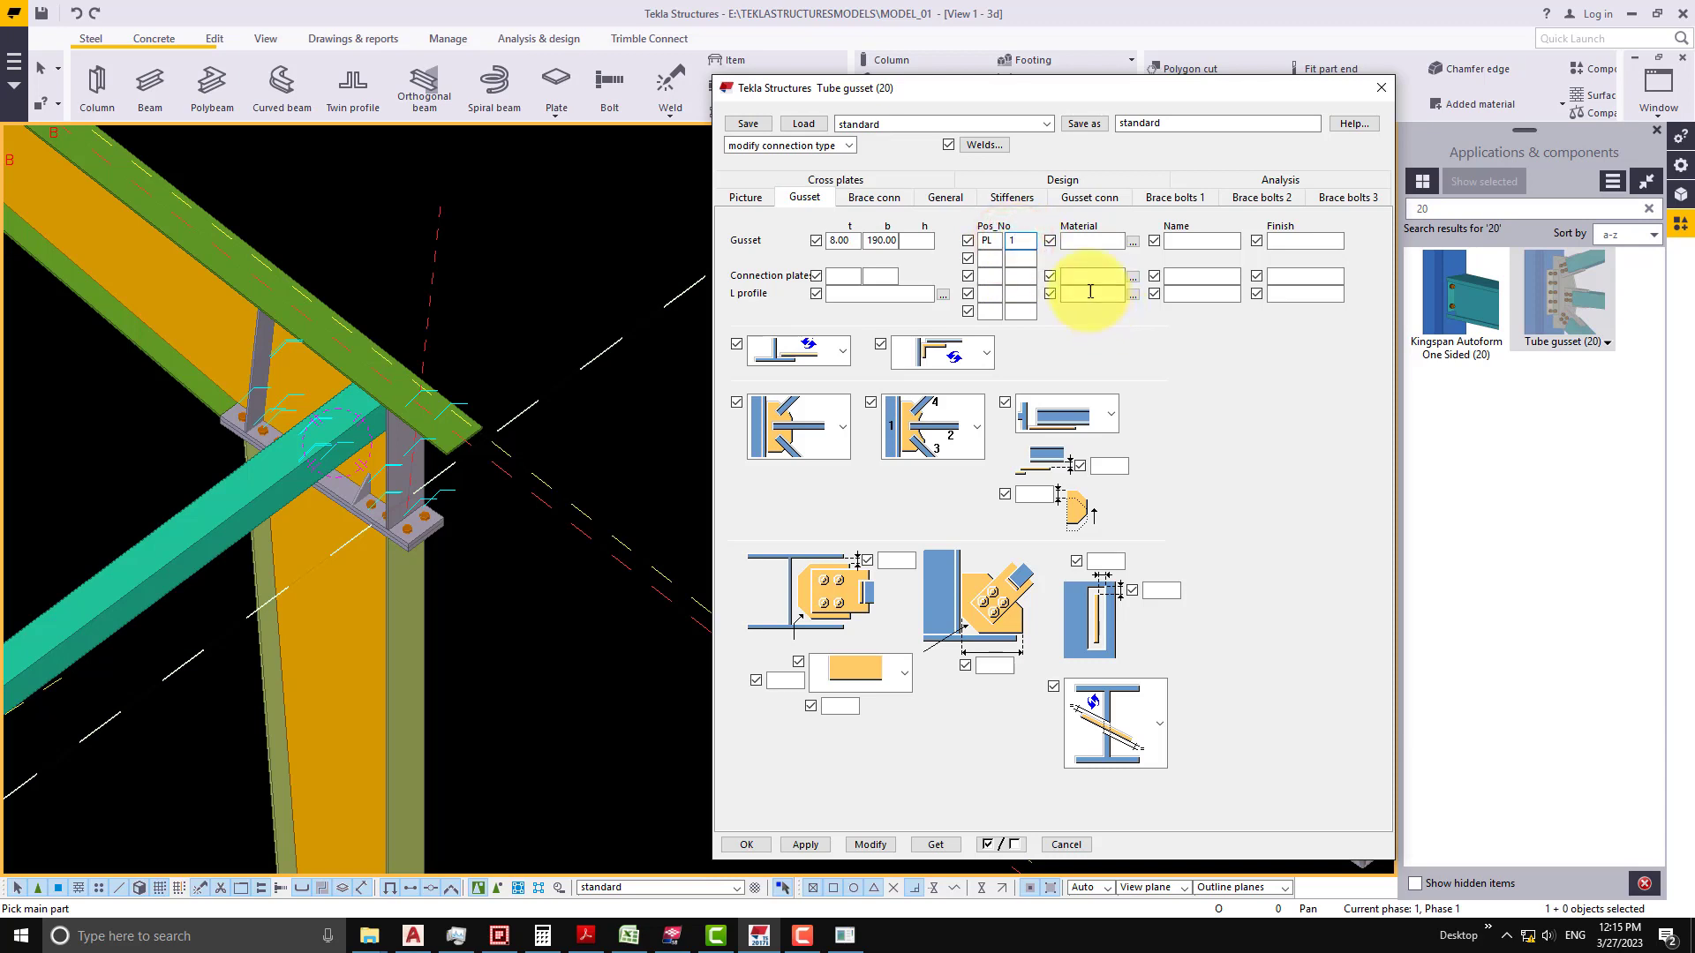
- Set the gusset plate material to Q345B and name it PLATE
click(1135, 242)
click(124, 263)
scroll(151, 342, down, 5)
click(164, 405)
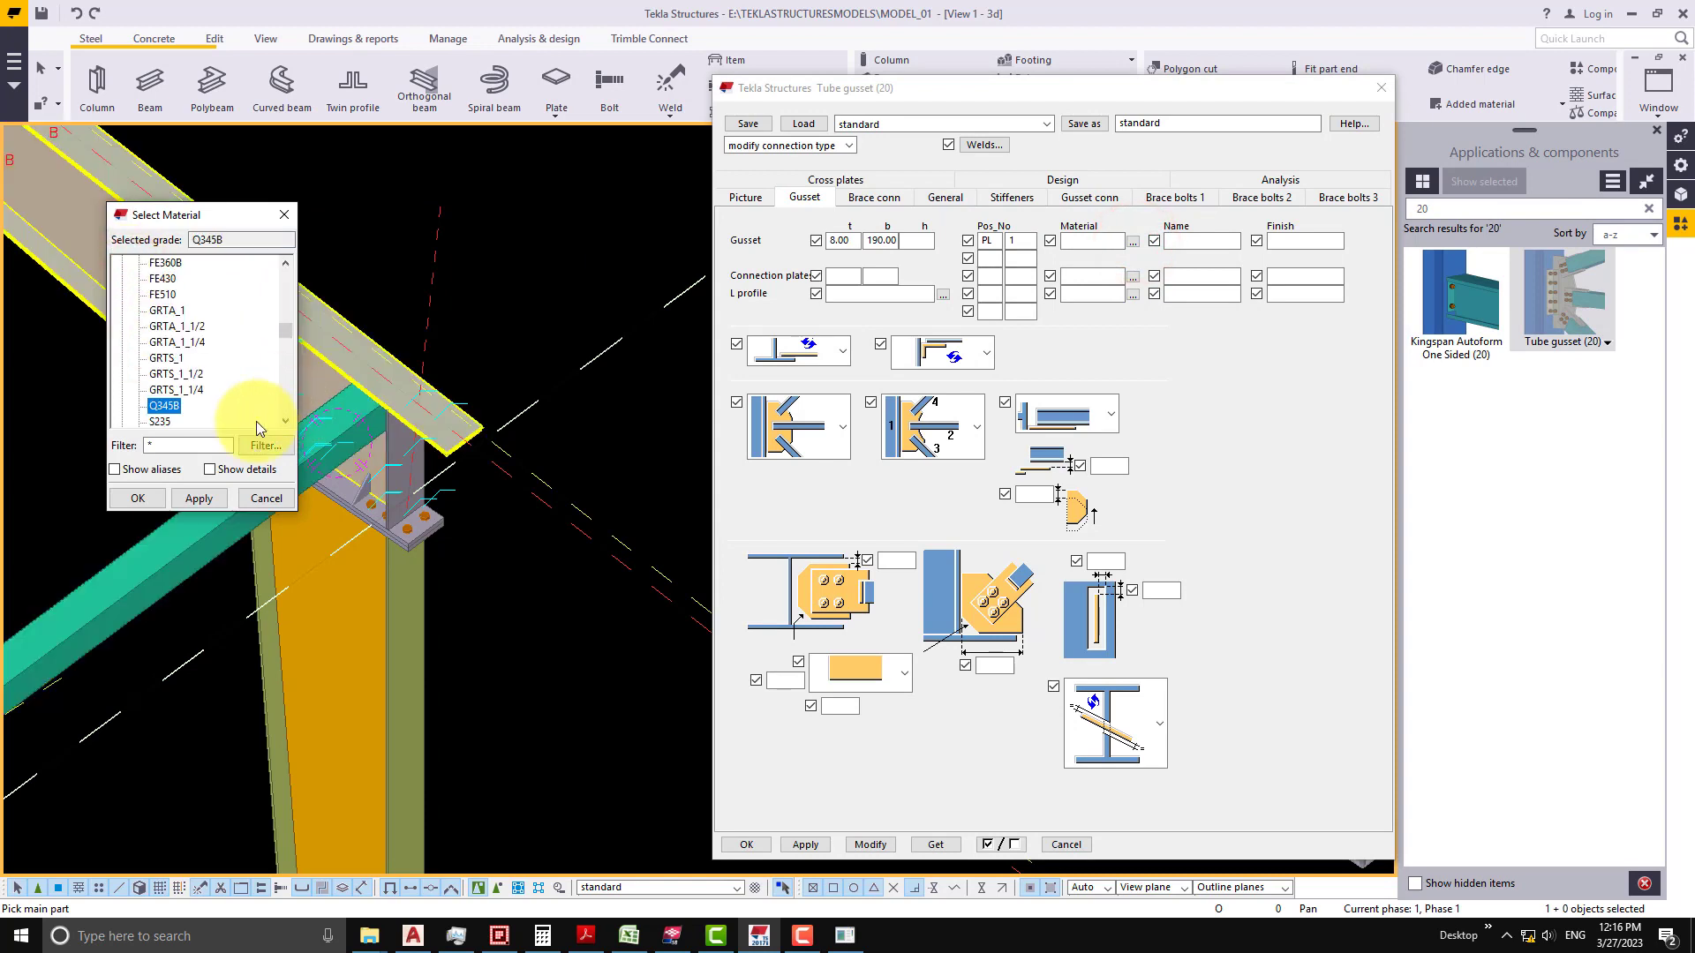
click(198, 498)
click(140, 498)
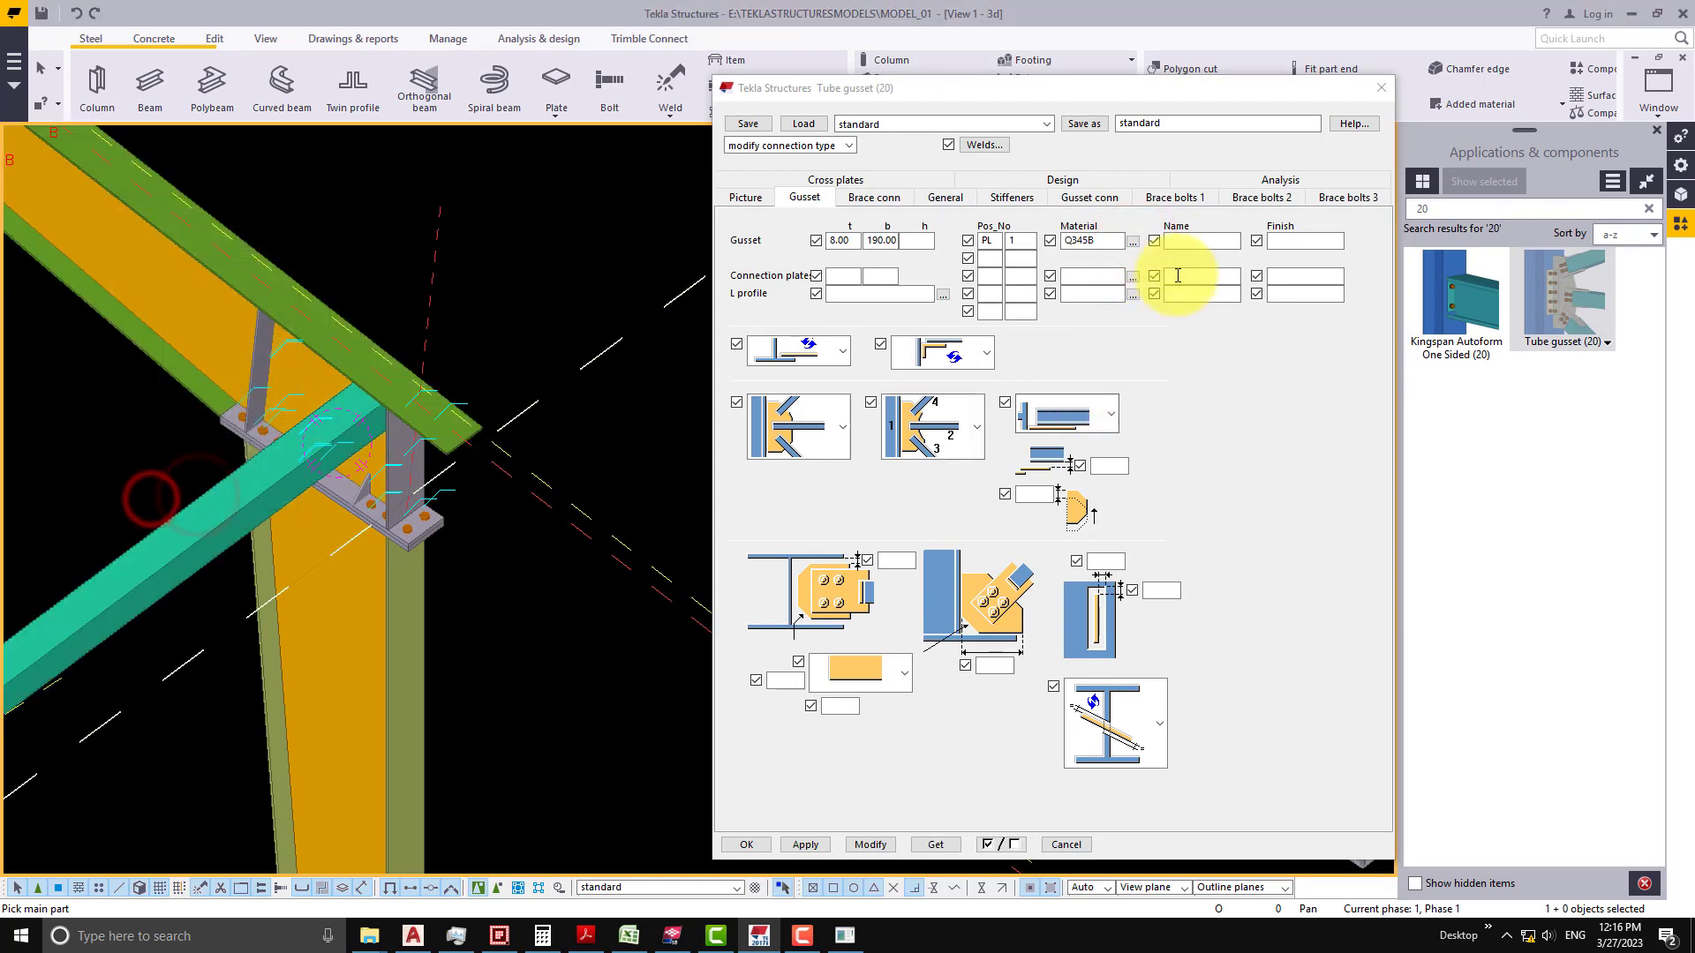
click(1194, 240)
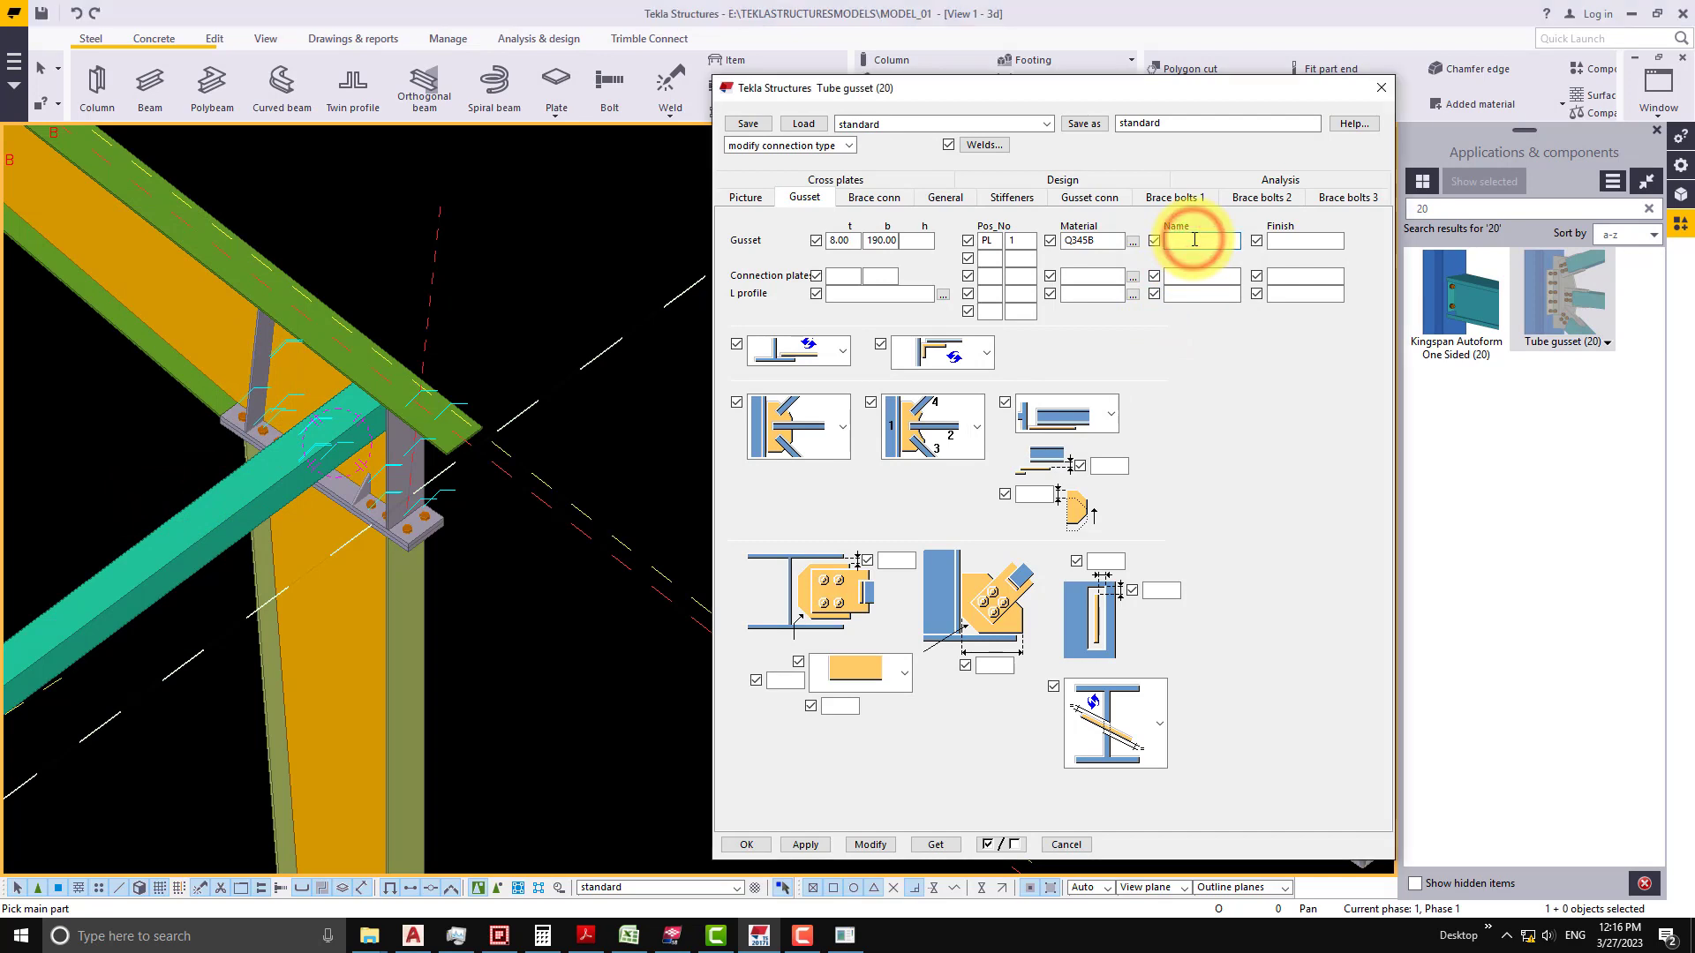
text(PLSYR)
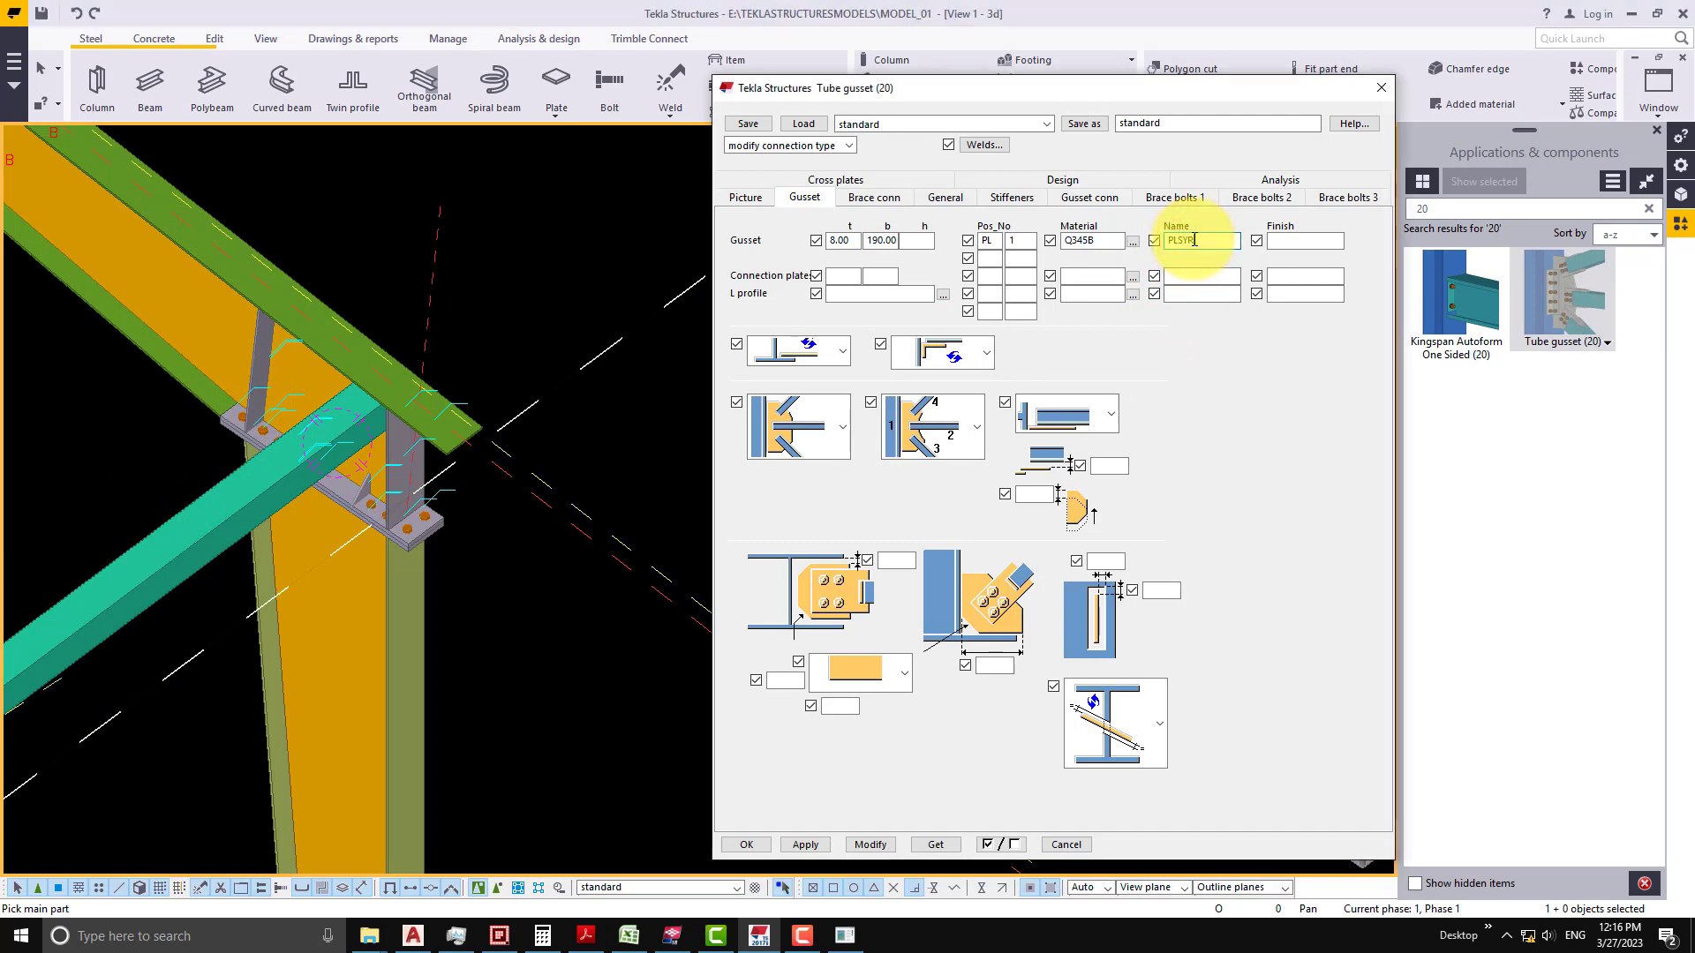
key(BackSpace)
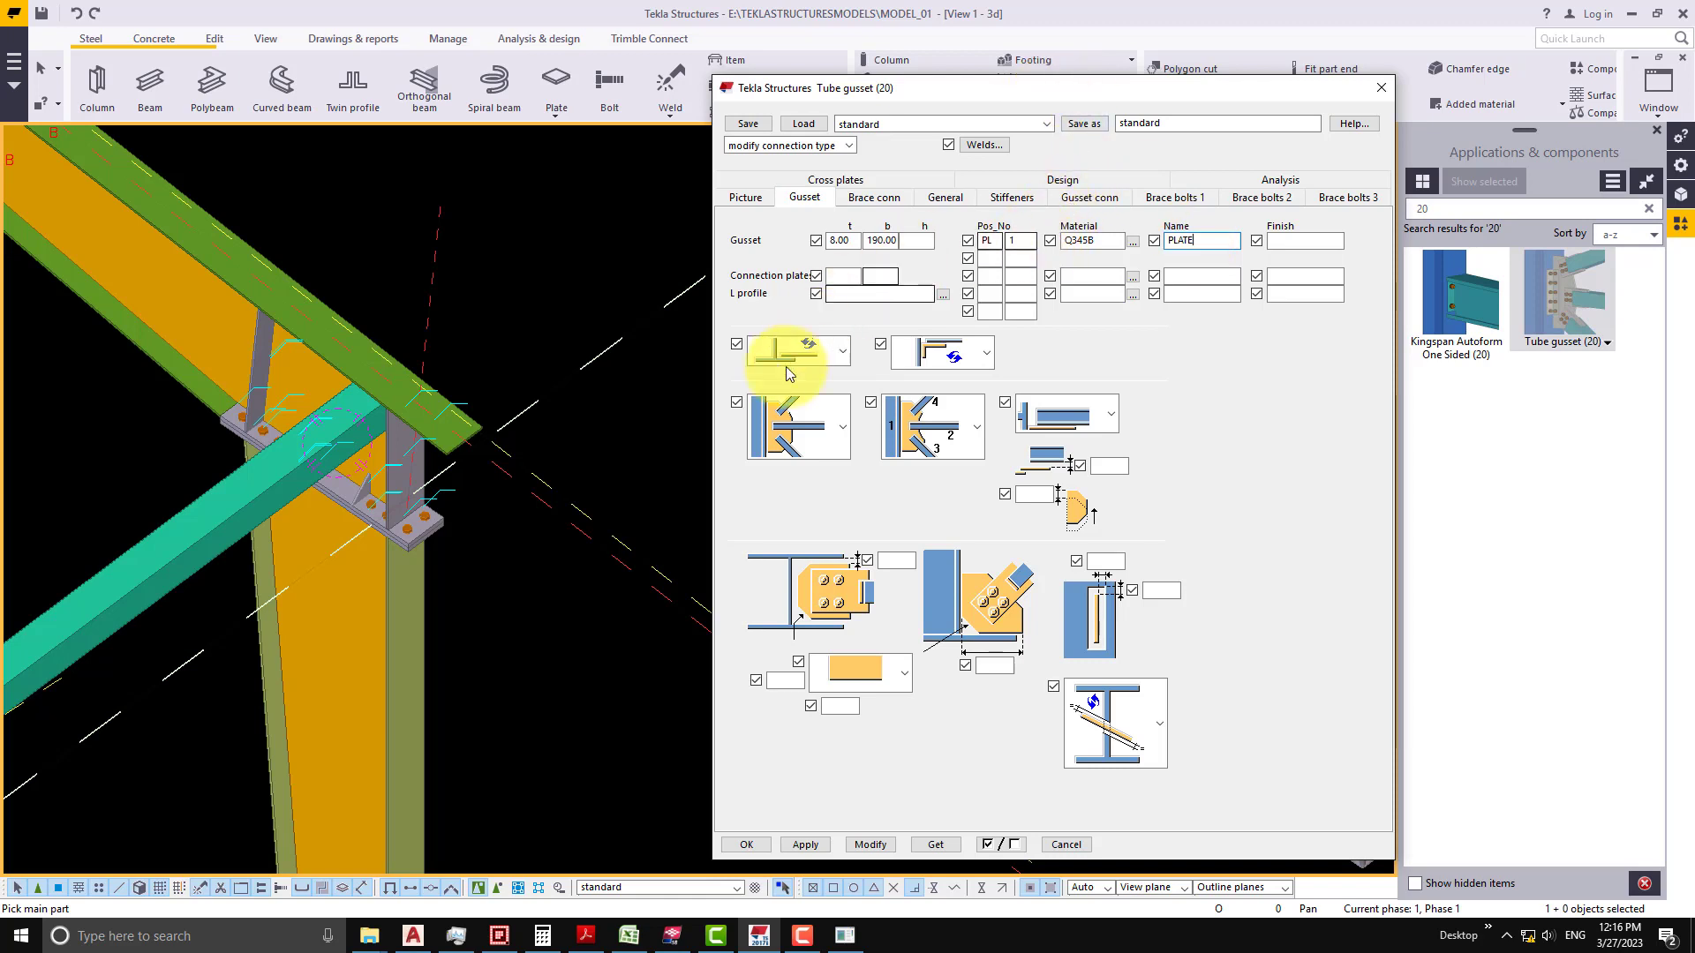
- Leave the gusset shape unchanged and choose a different gusset orientation option
click(841, 351)
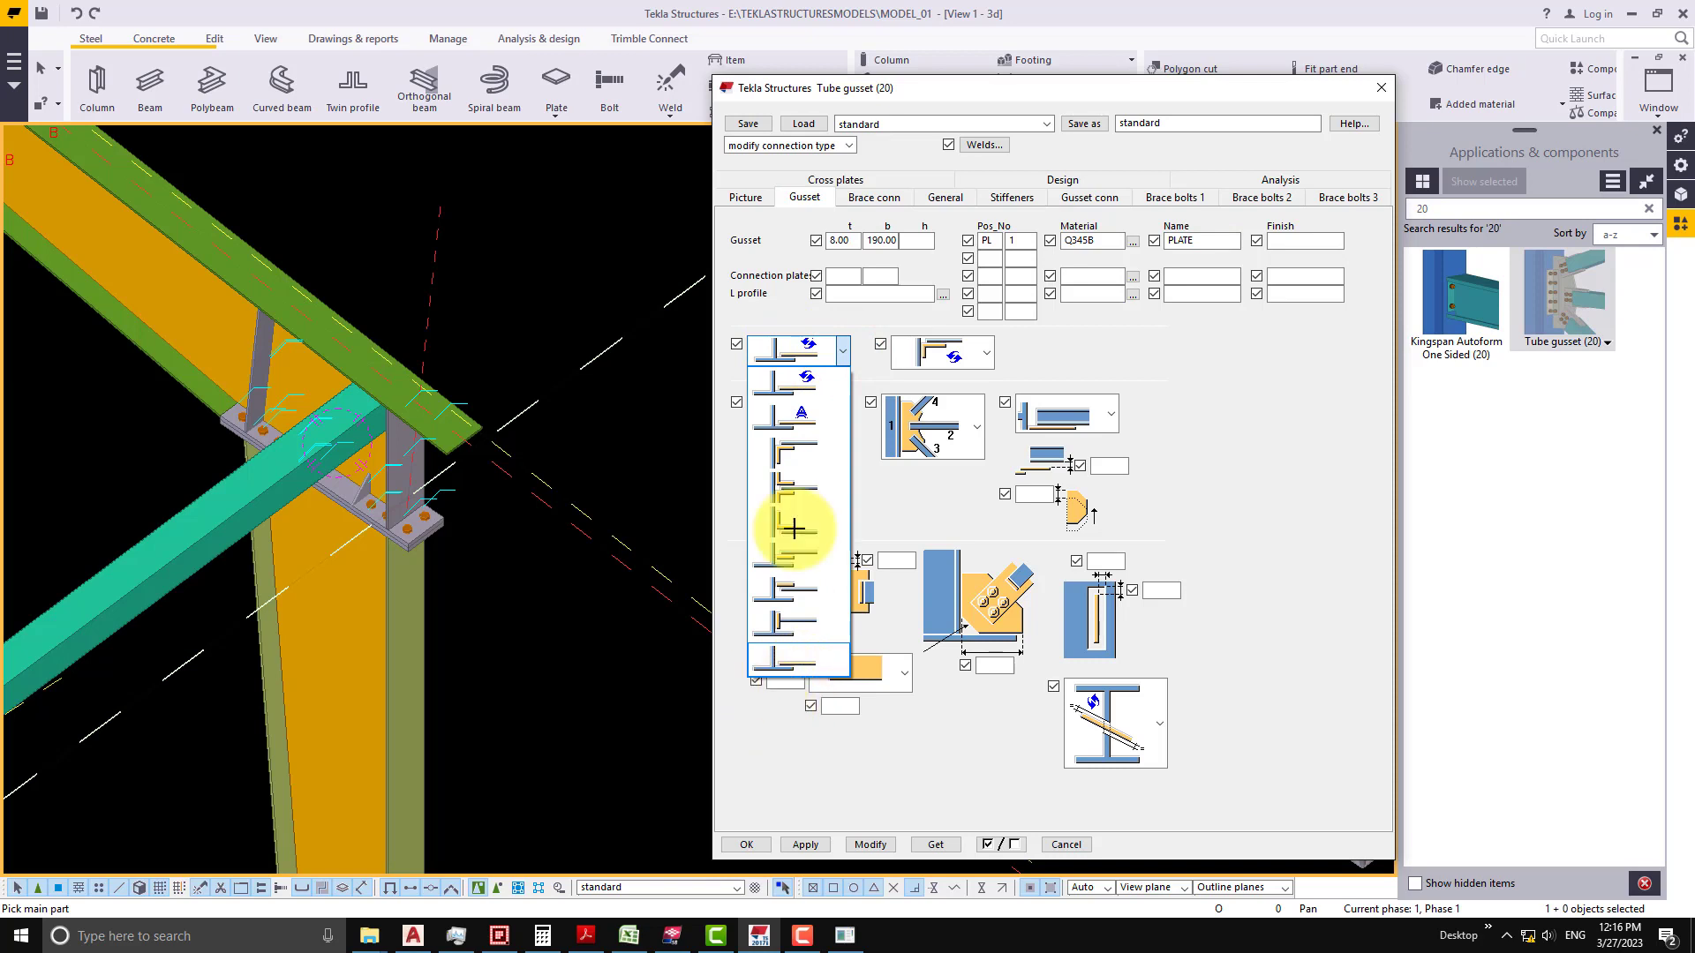
click(788, 344)
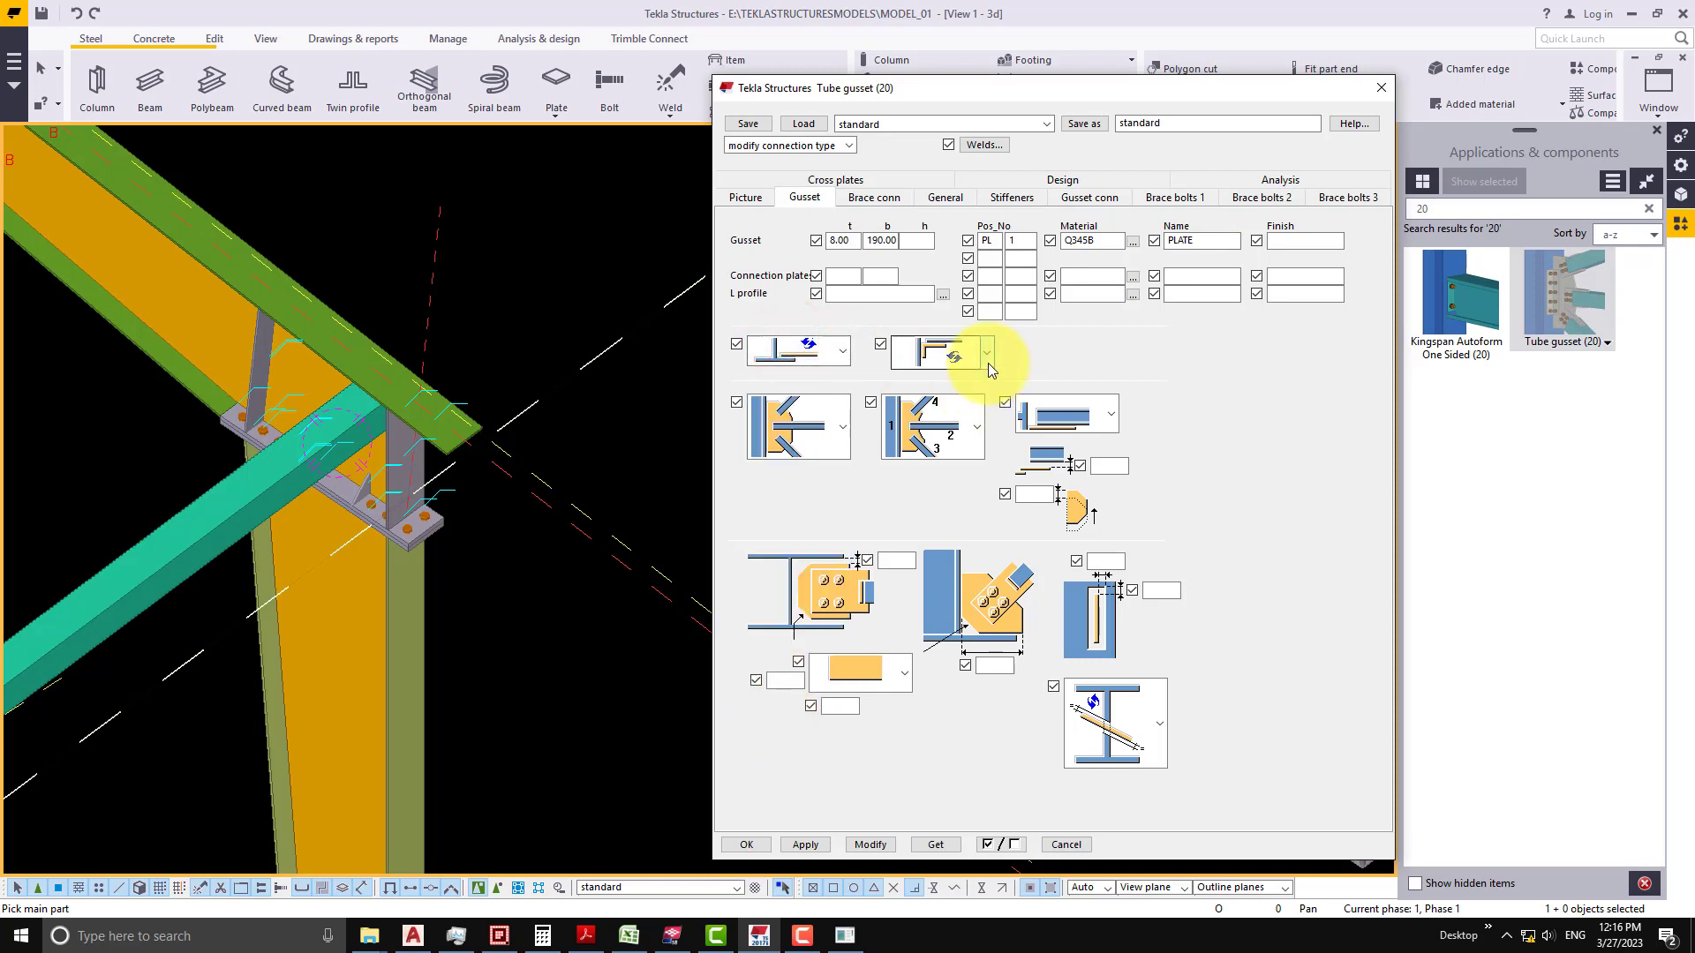
click(984, 358)
click(947, 383)
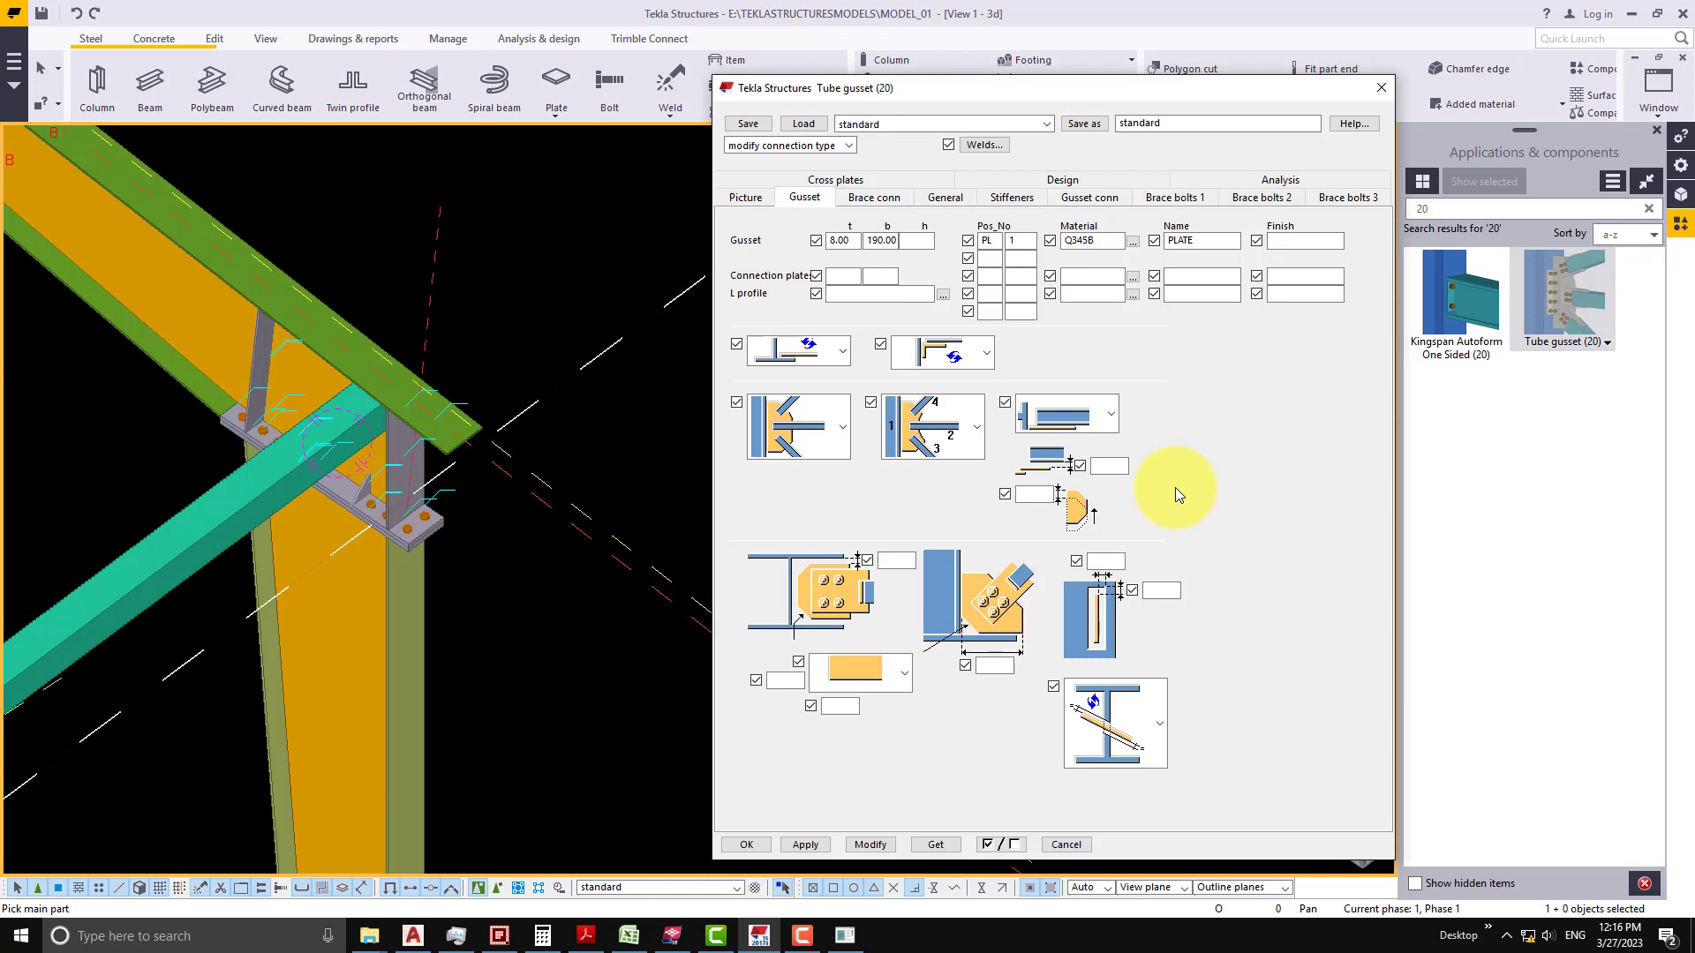
- Set connection plate thickness 8, width 0, height 190, and end plate thickness 8
click(860, 209)
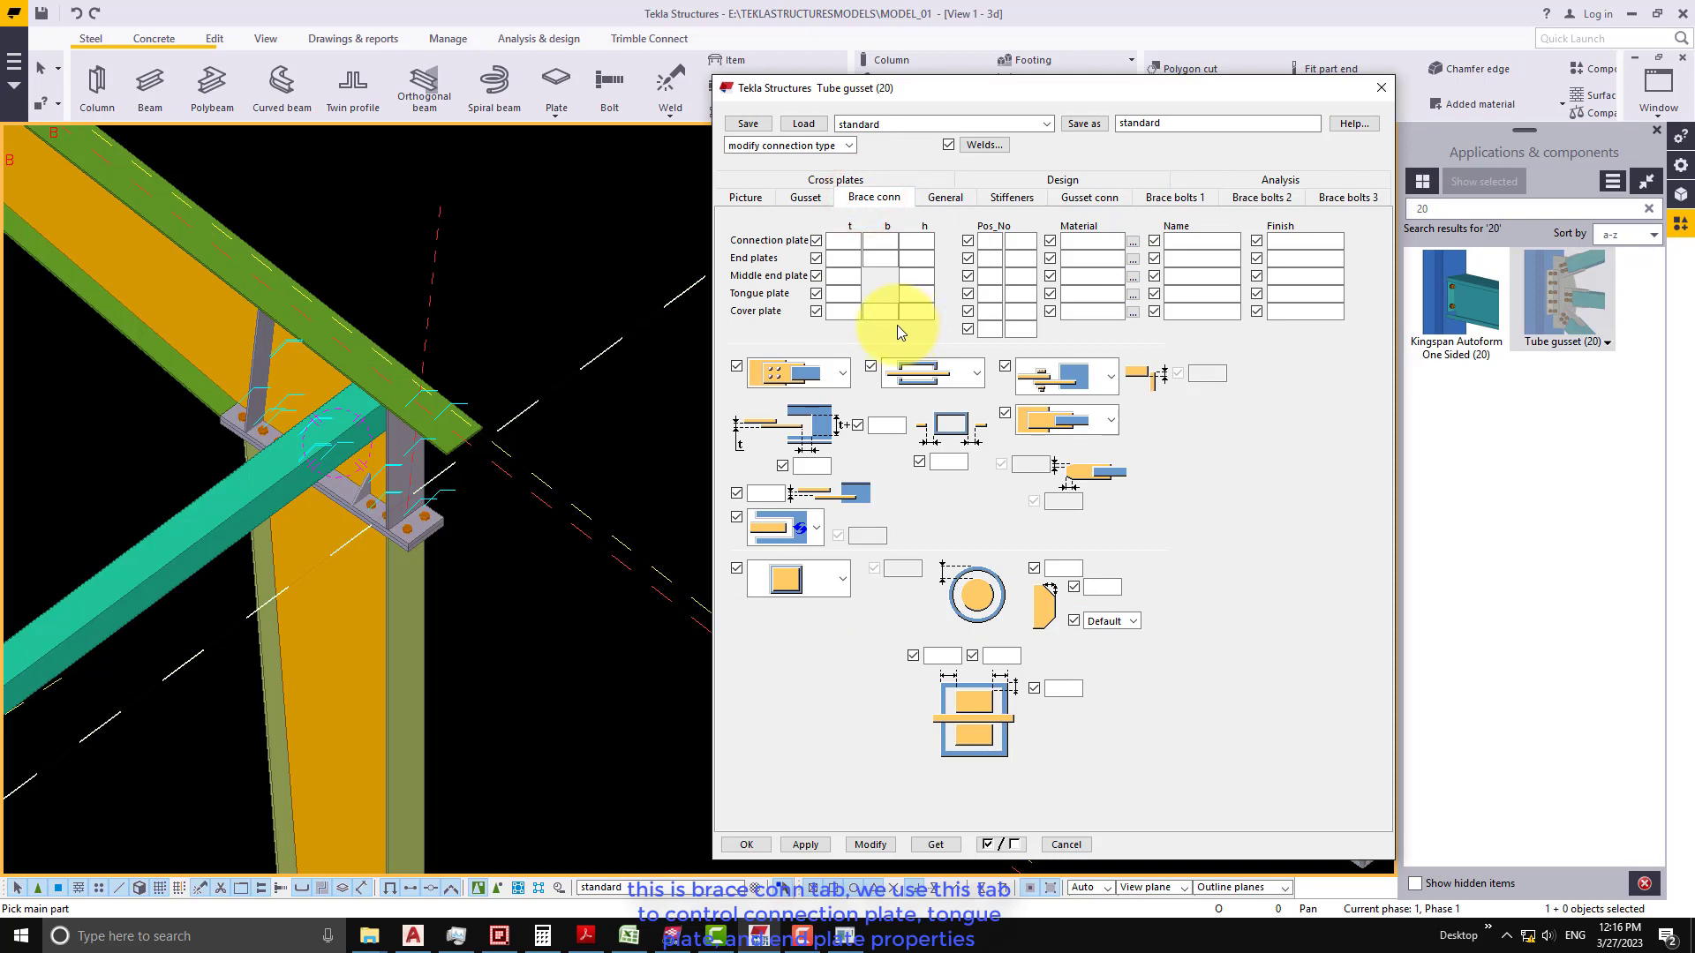
click(843, 241)
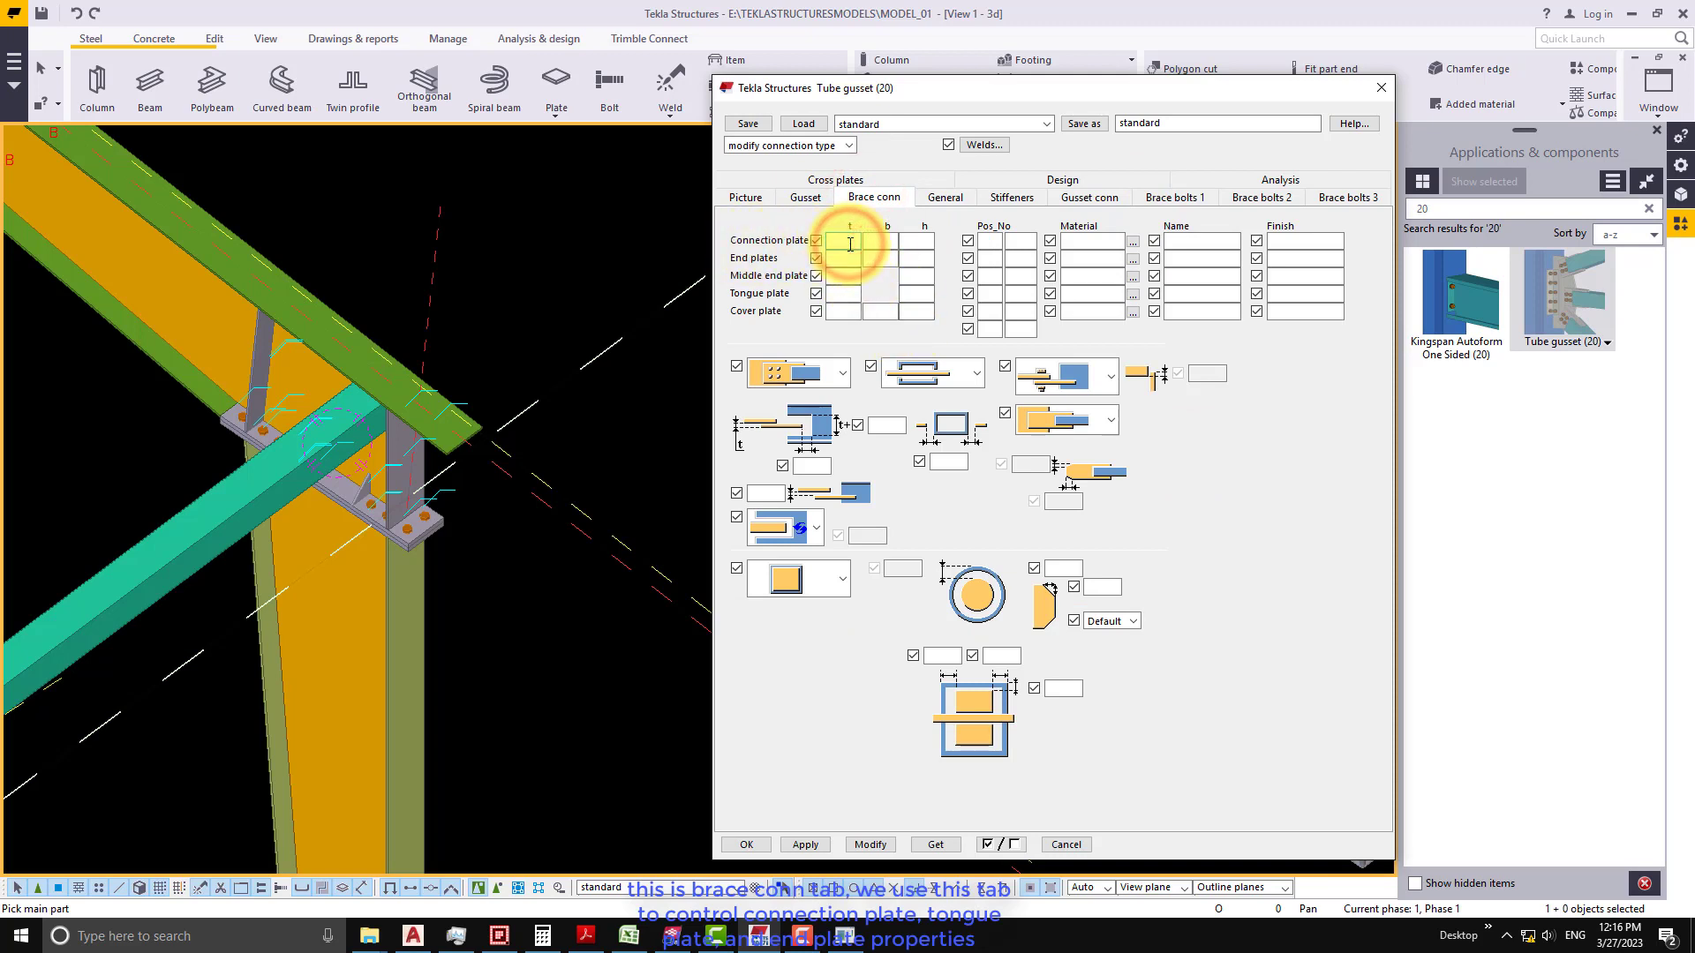
text(8)
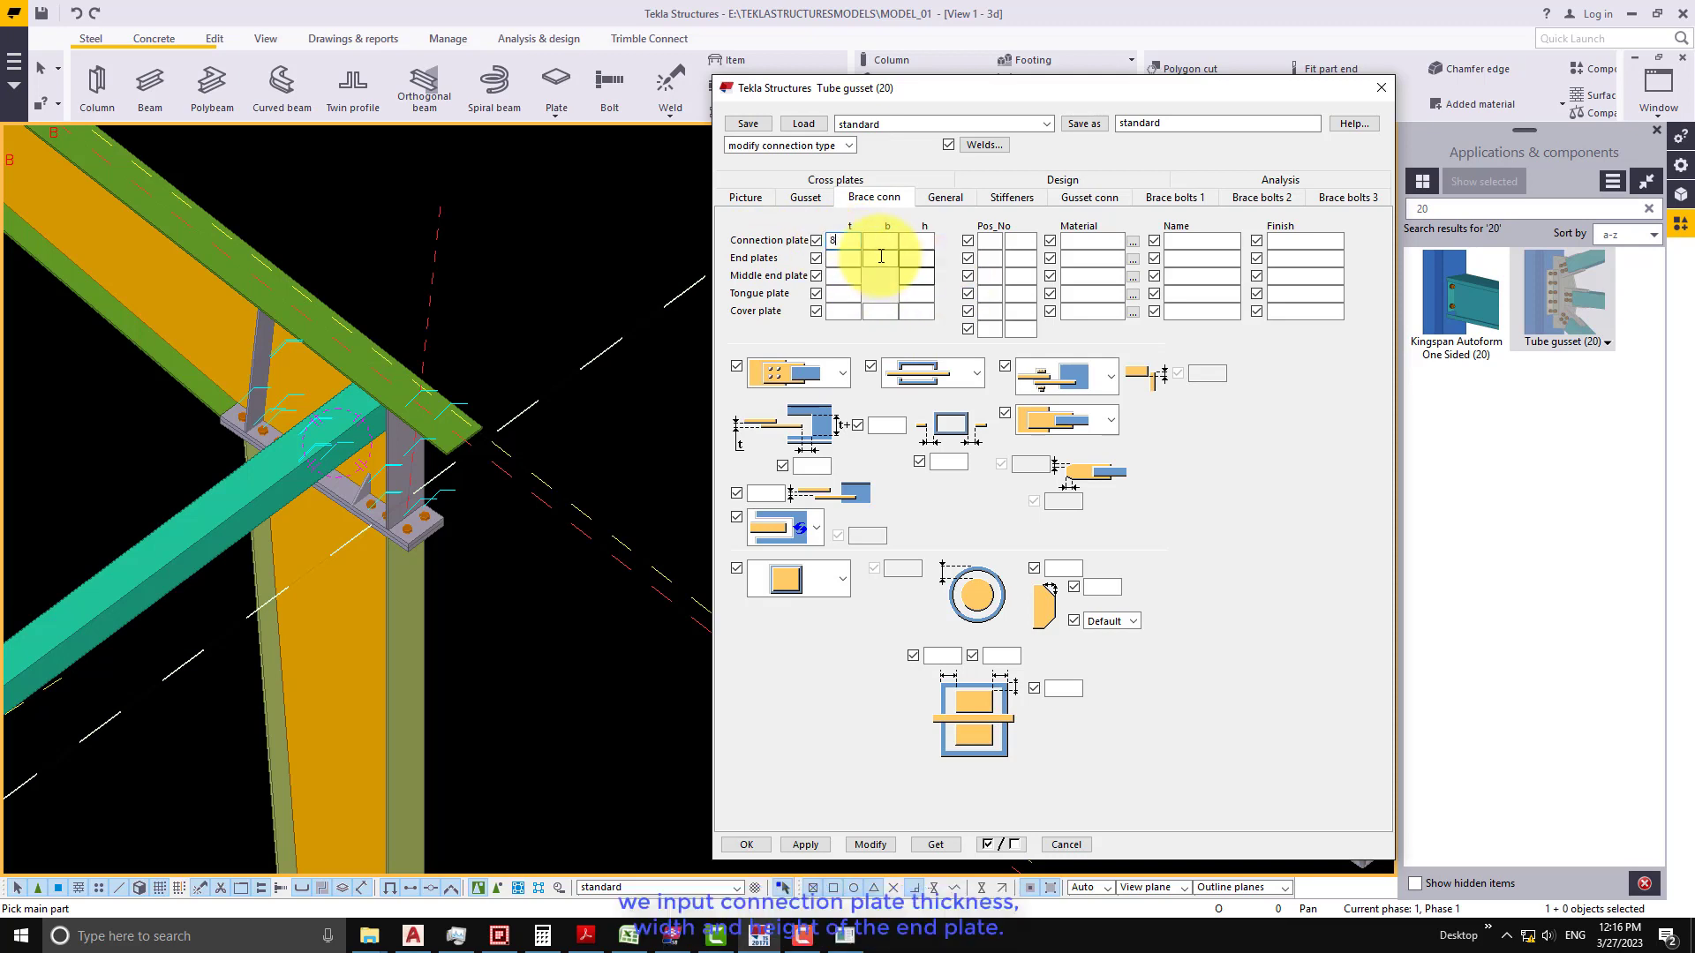
click(880, 241)
text(0)
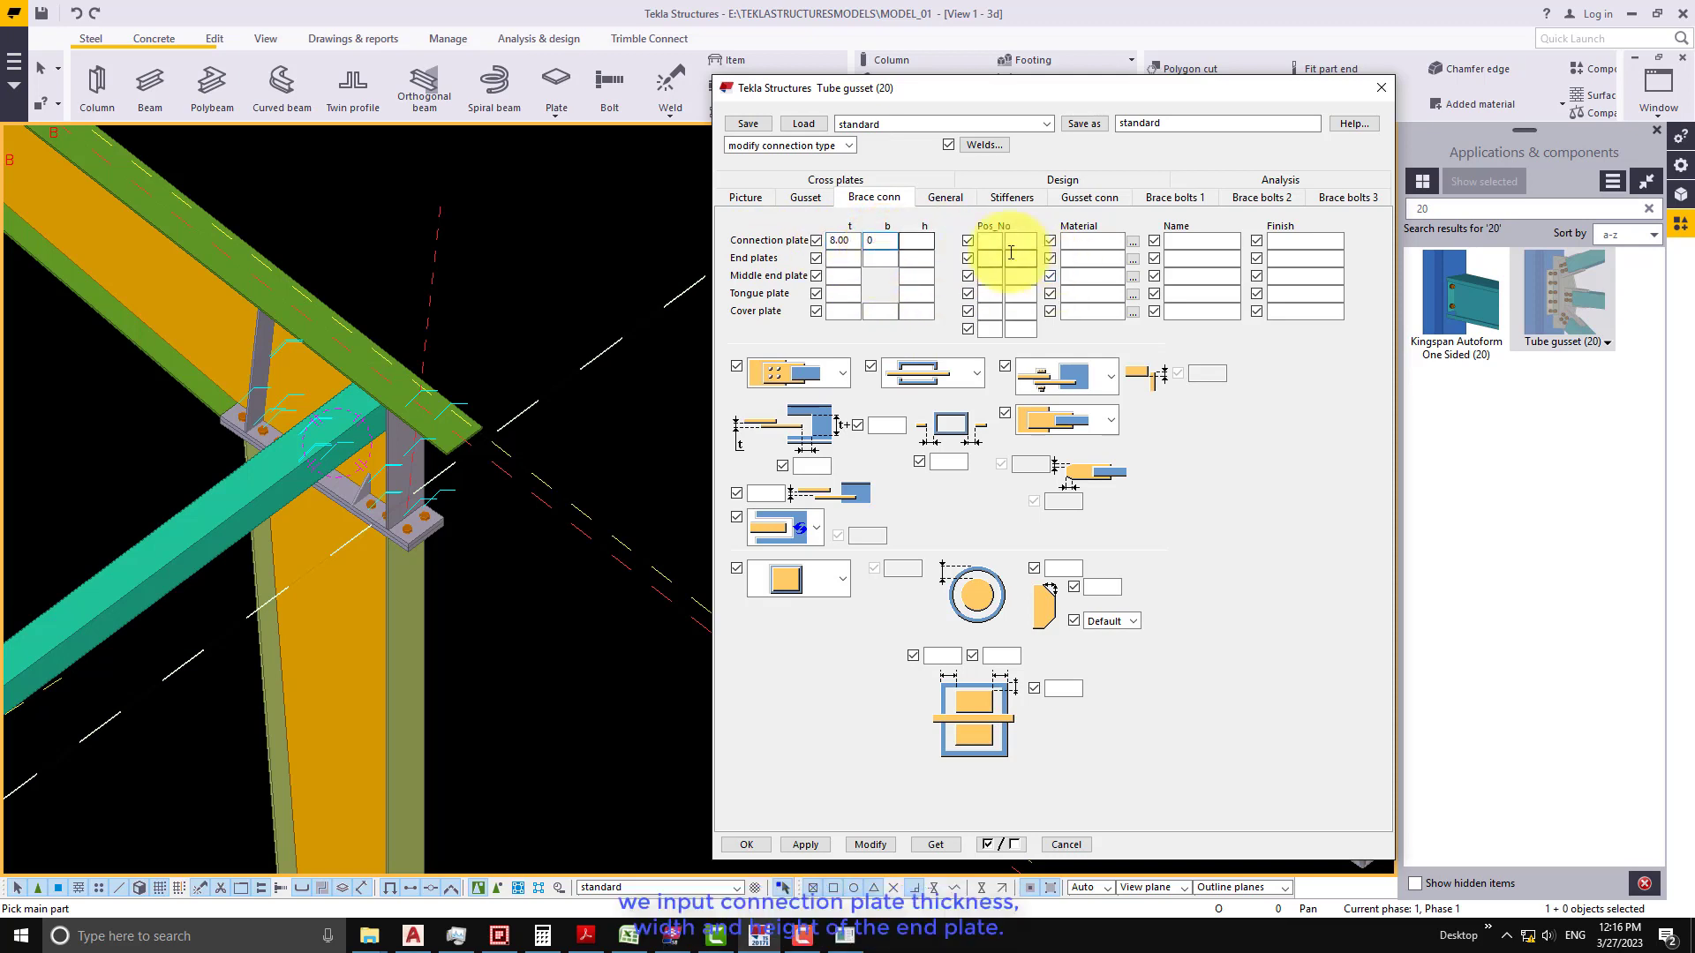
click(921, 238)
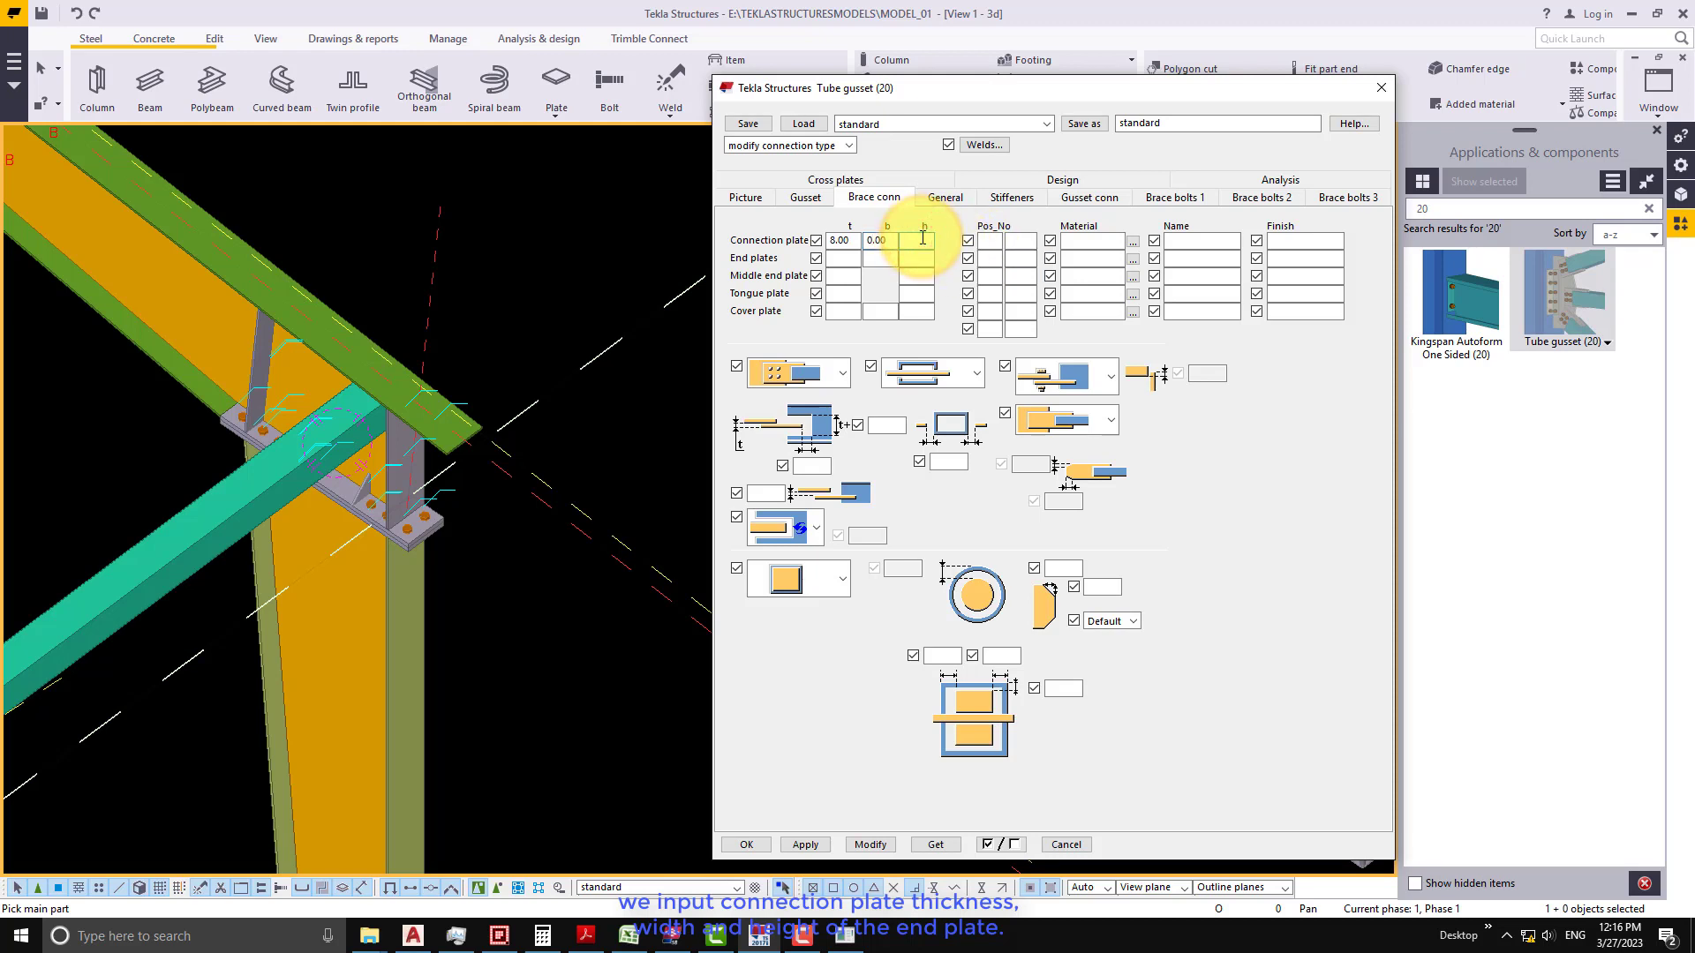
text(190)
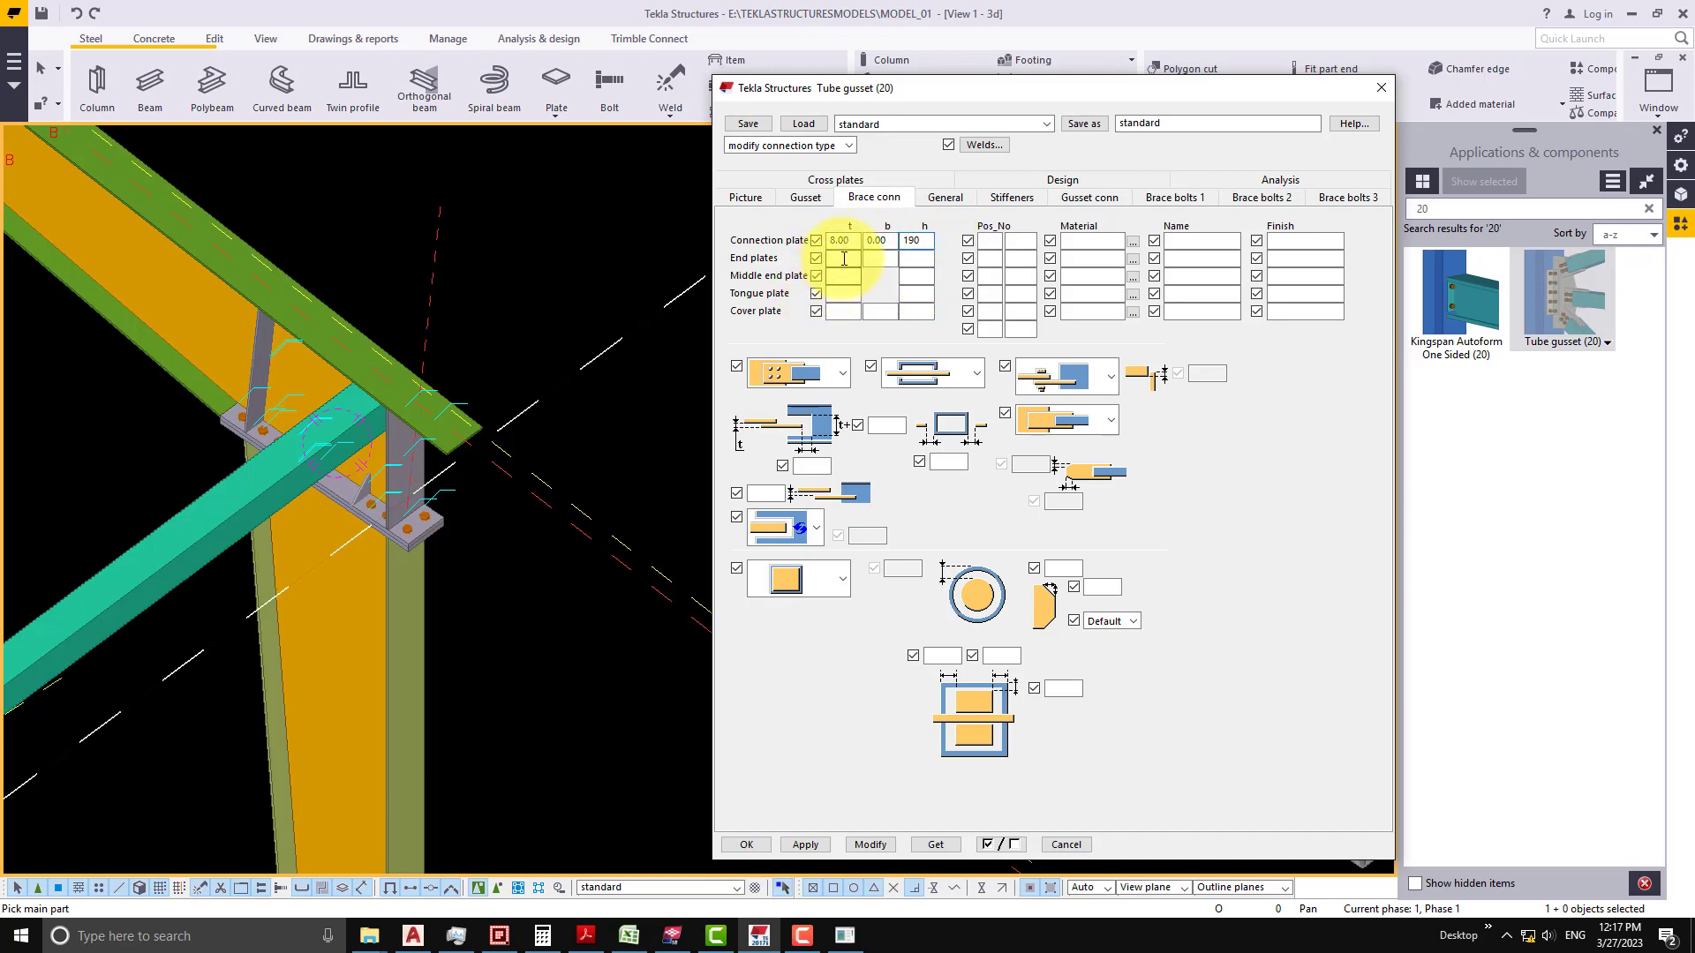
click(844, 258)
text(8)
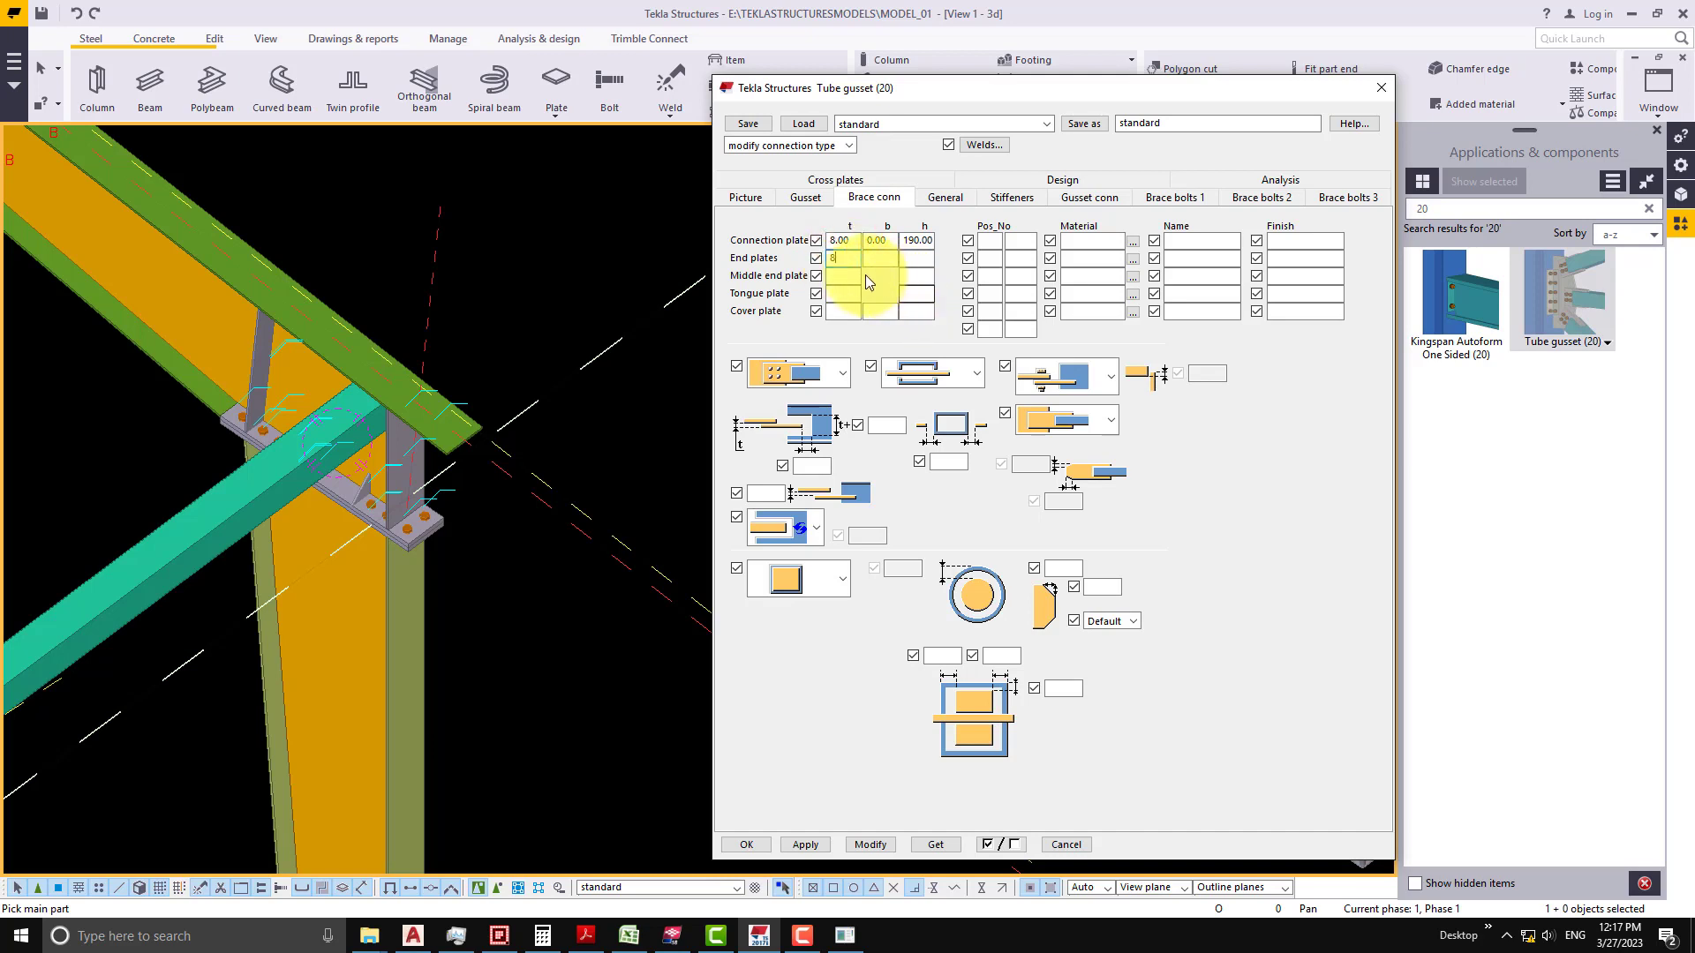
click(879, 258)
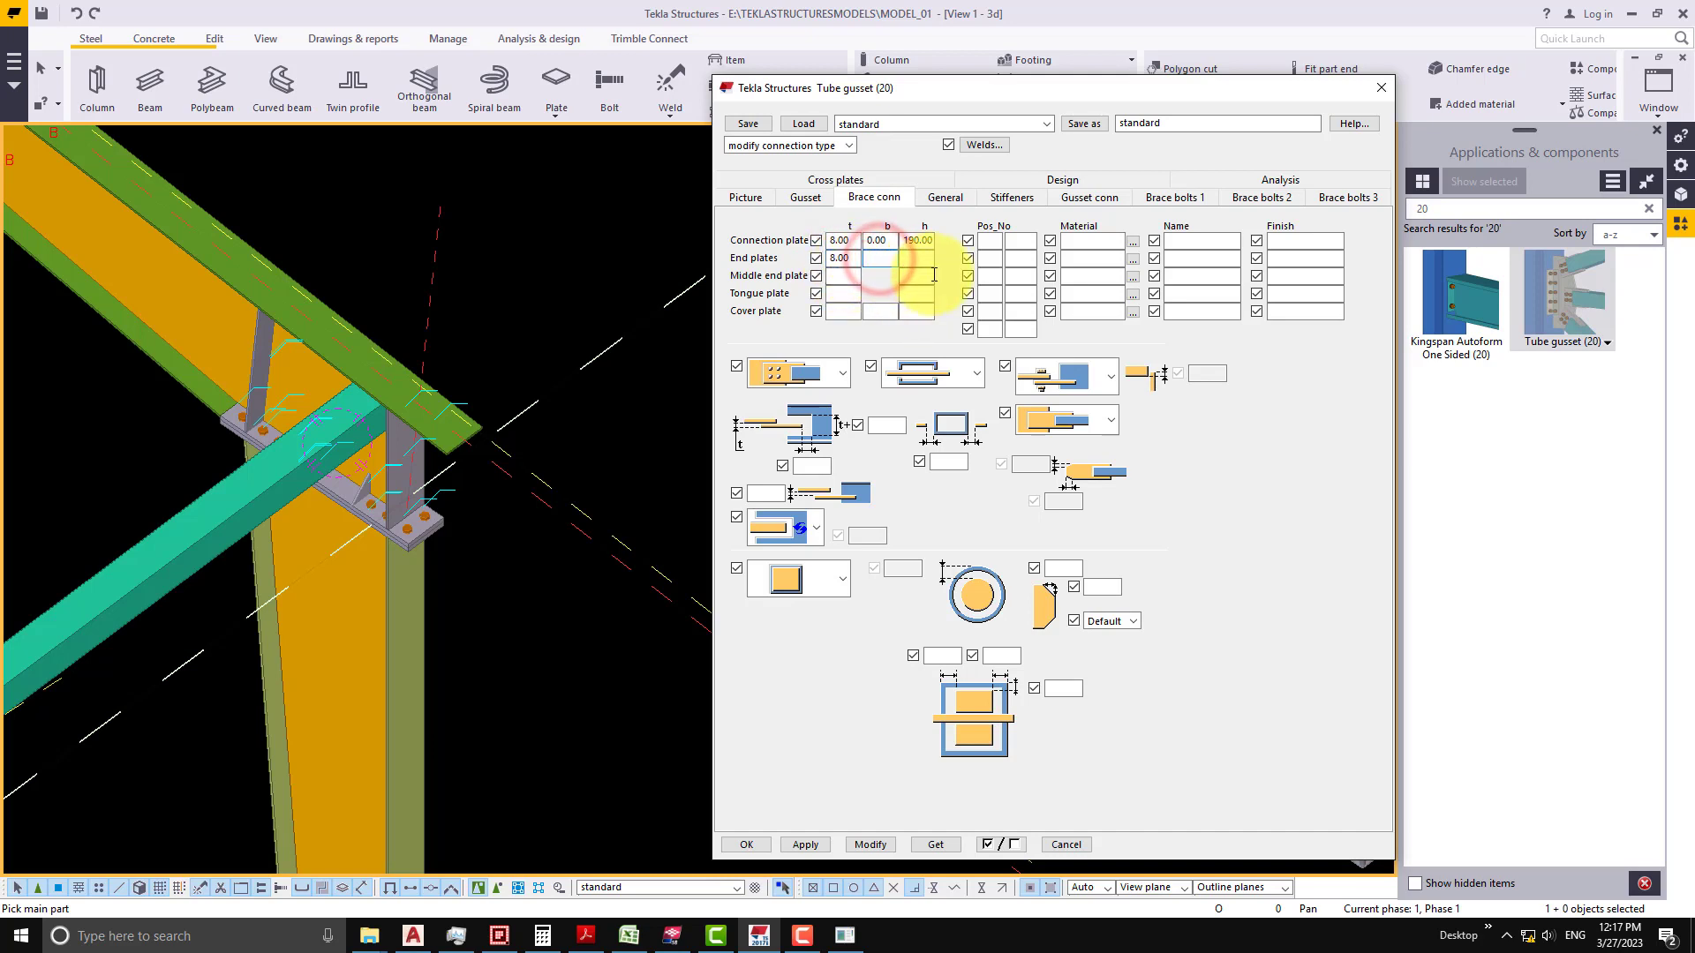
- Give both the connection plate and end plates position number PL 1
click(987, 240)
text(PL)
click(991, 262)
text(PL)
click(1020, 240)
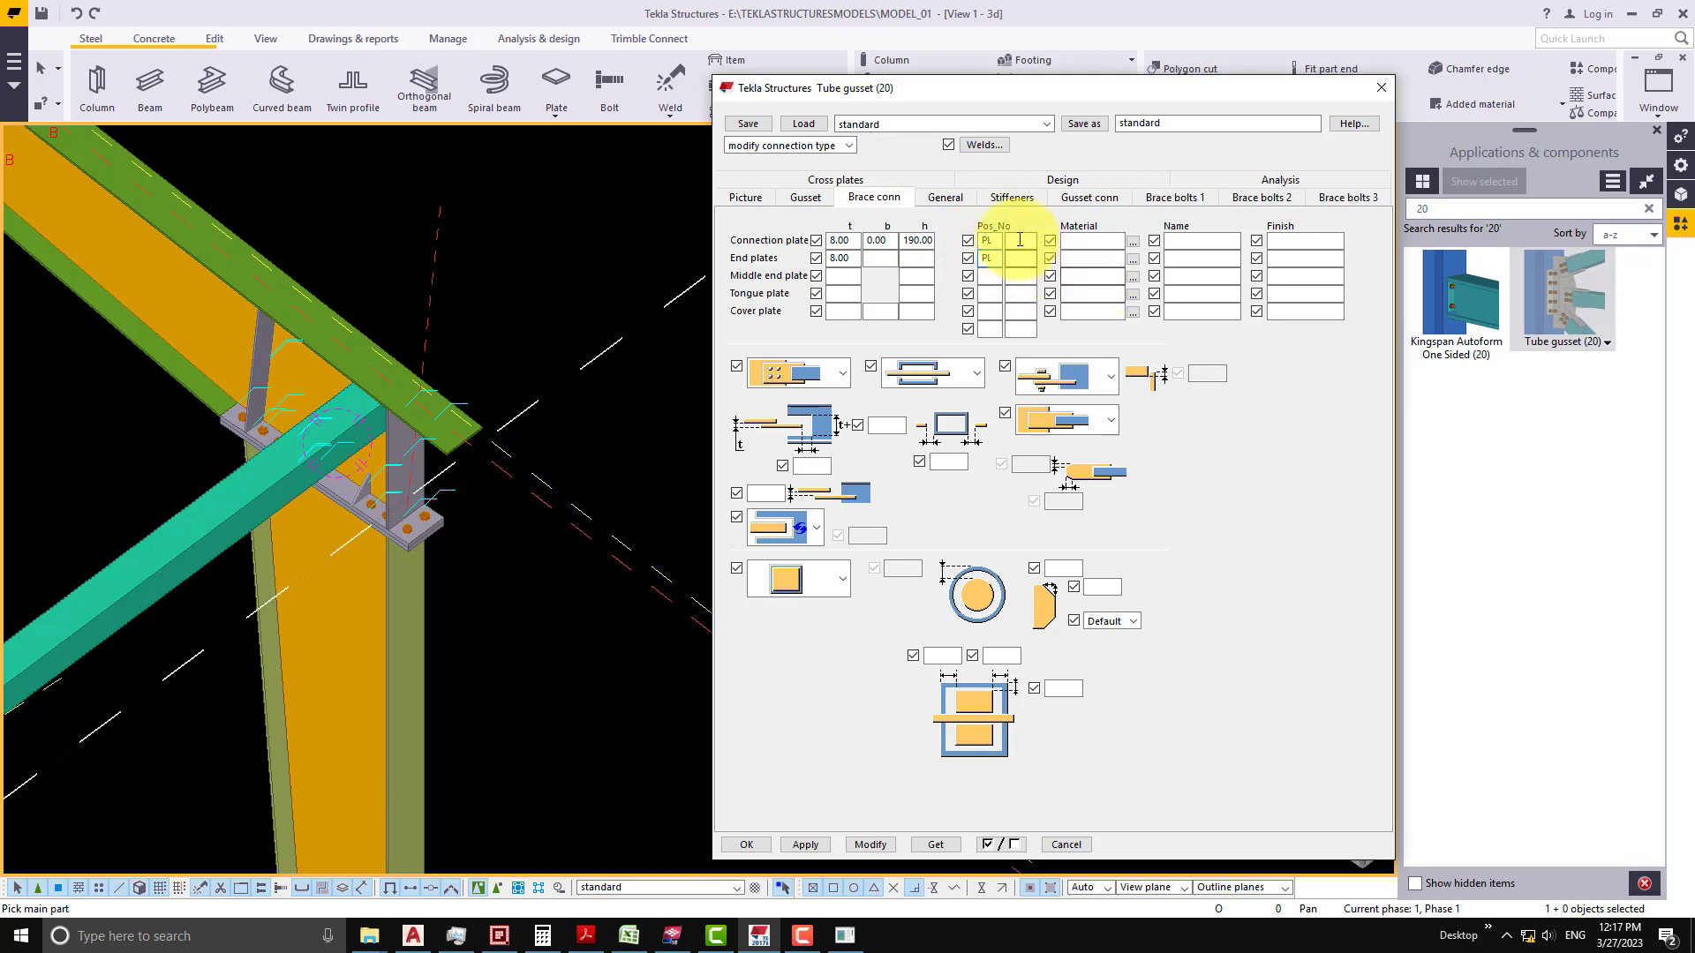
text(1)
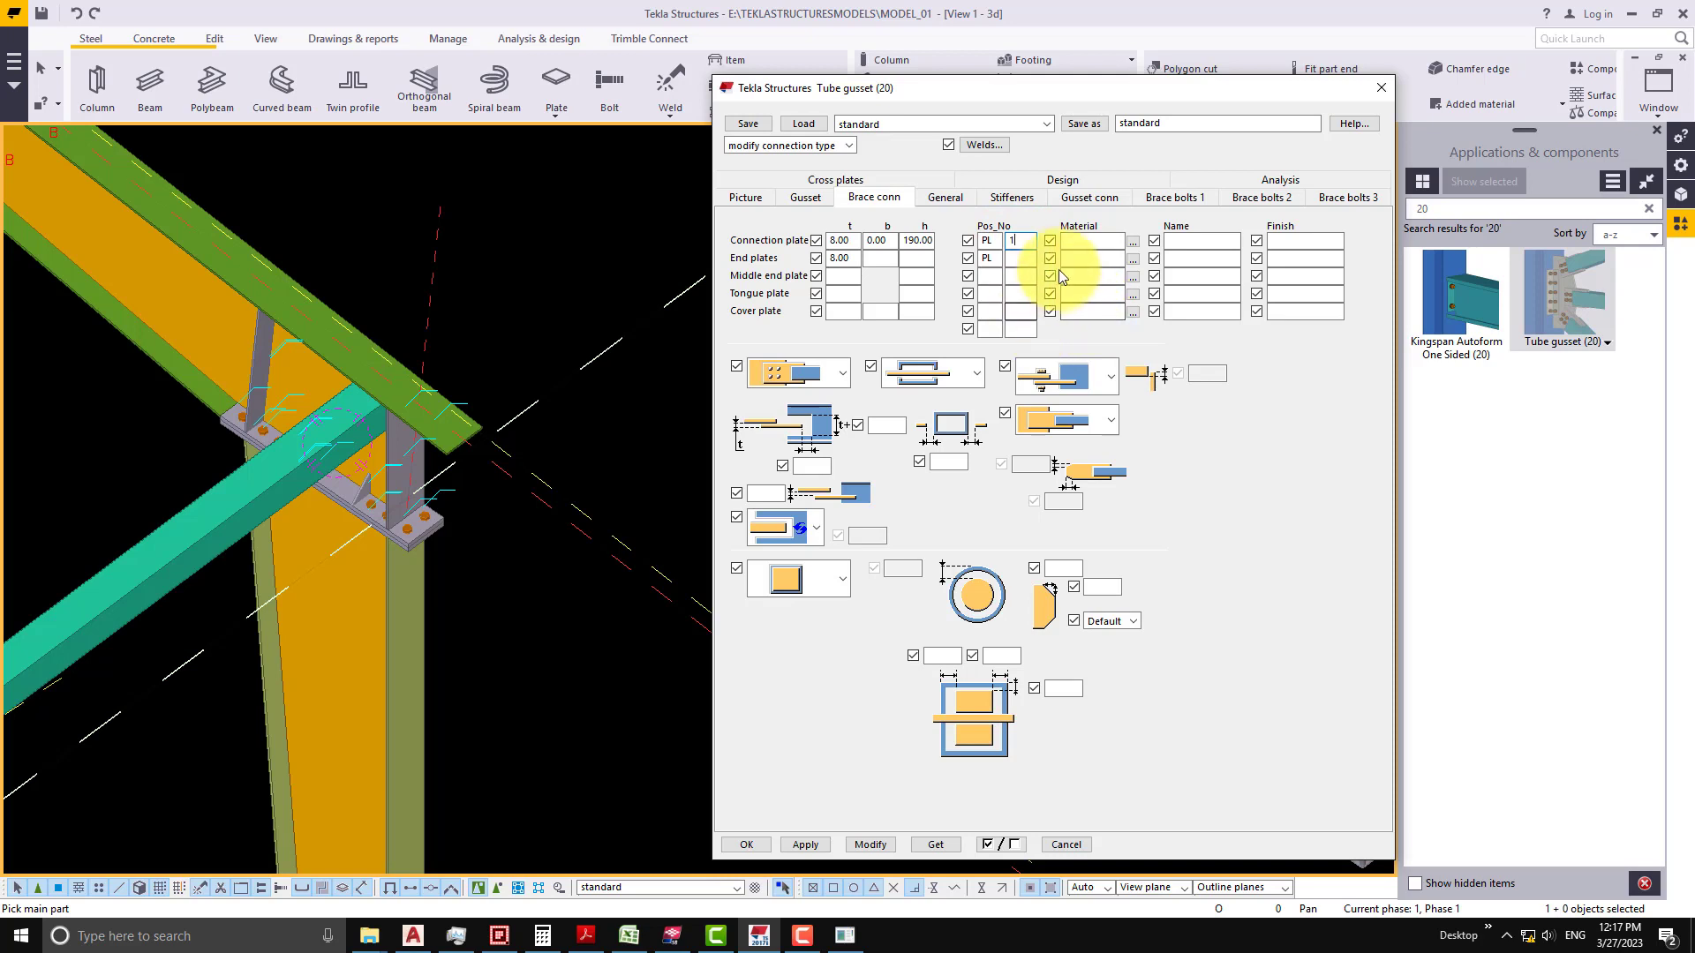
click(1020, 258)
text(1)
- Set Q345B as the material for the connection plate and end plates
click(1095, 247)
click(1094, 246)
click(1132, 241)
click(122, 263)
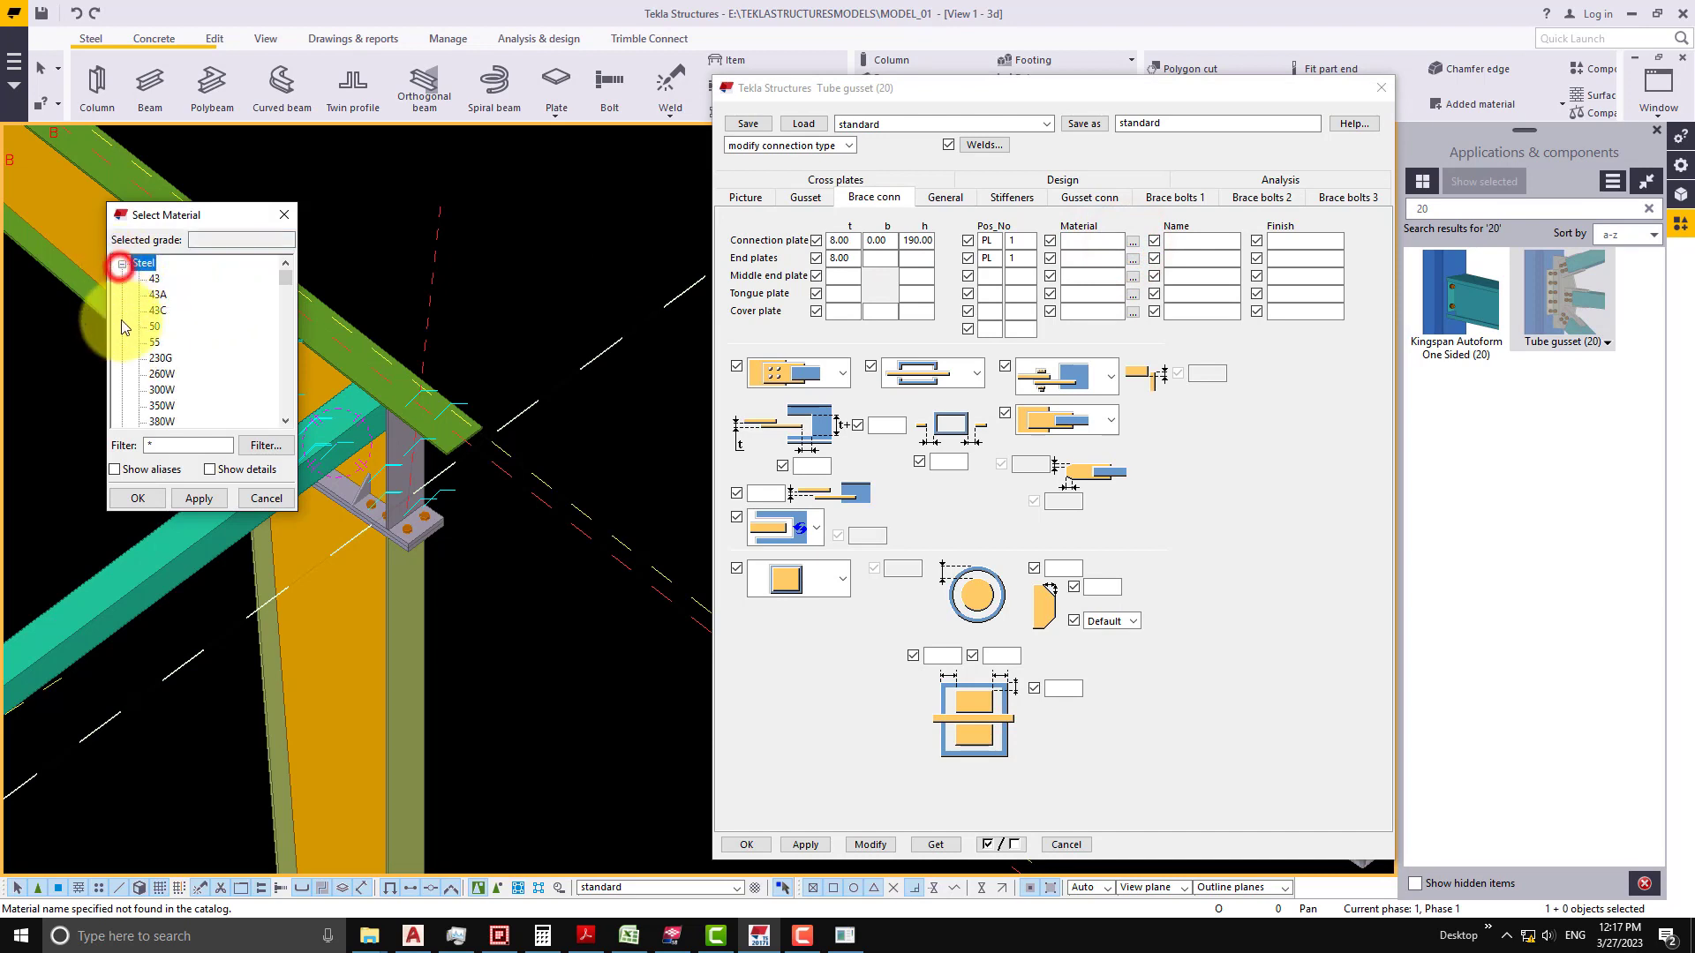
scroll(159, 398, down, 5)
click(179, 389)
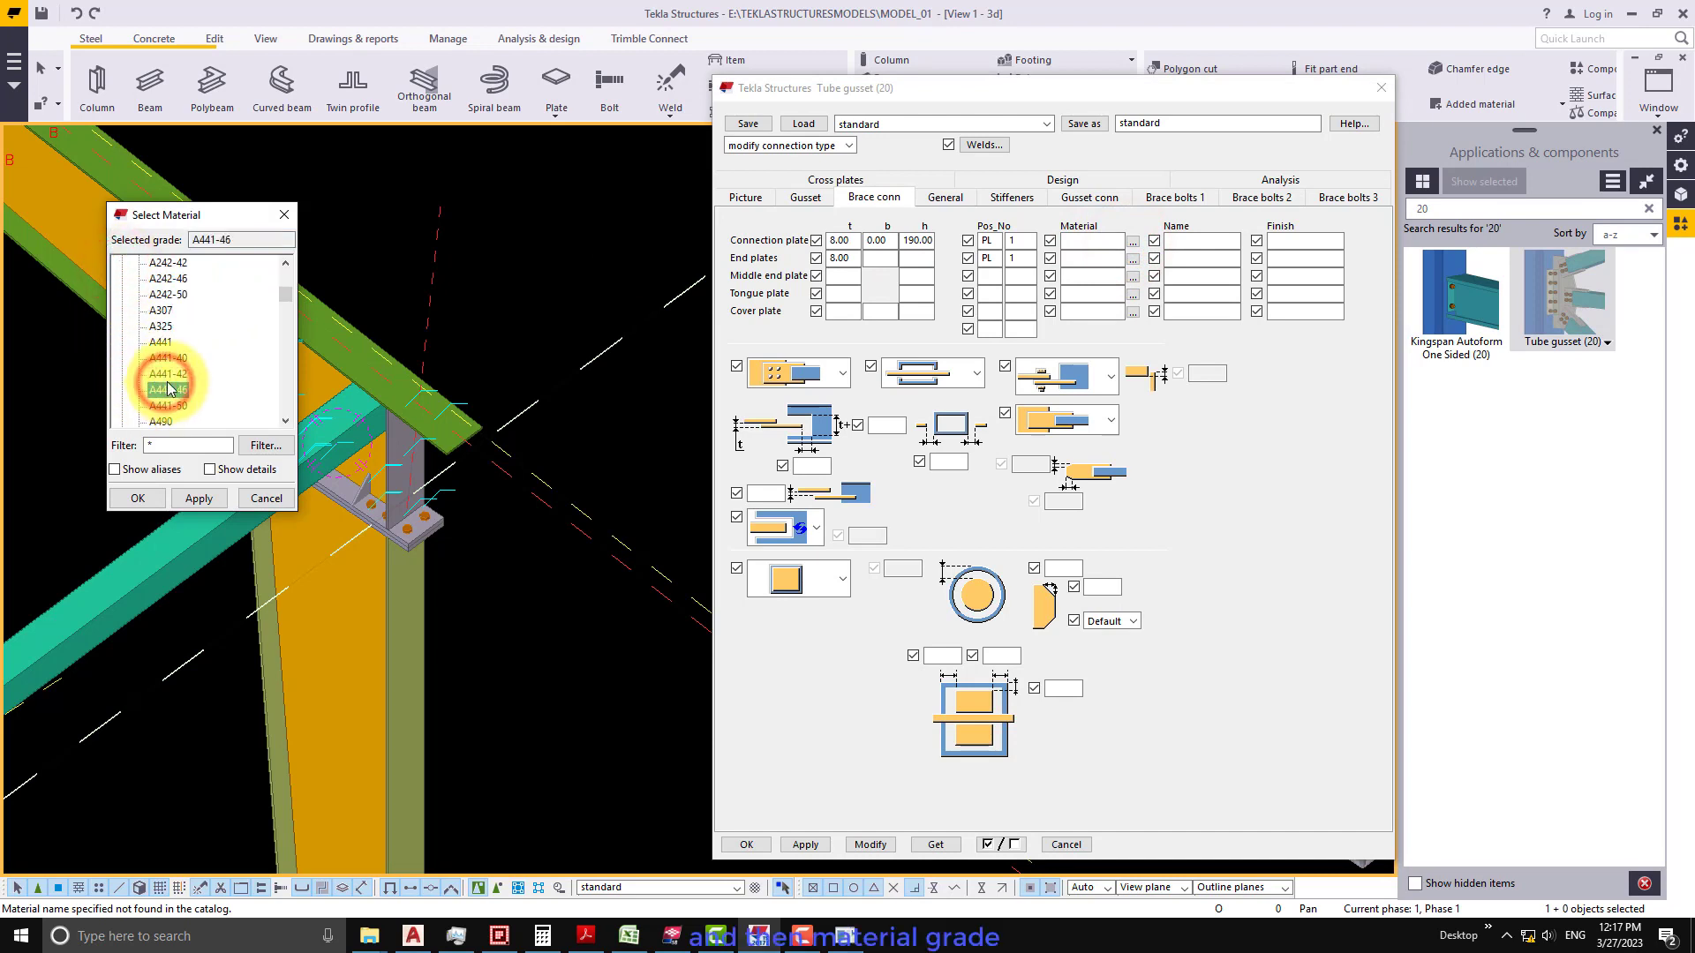
scroll(179, 389, down, 5)
click(167, 406)
click(146, 496)
double_click(1087, 240)
key(ctrl+c)
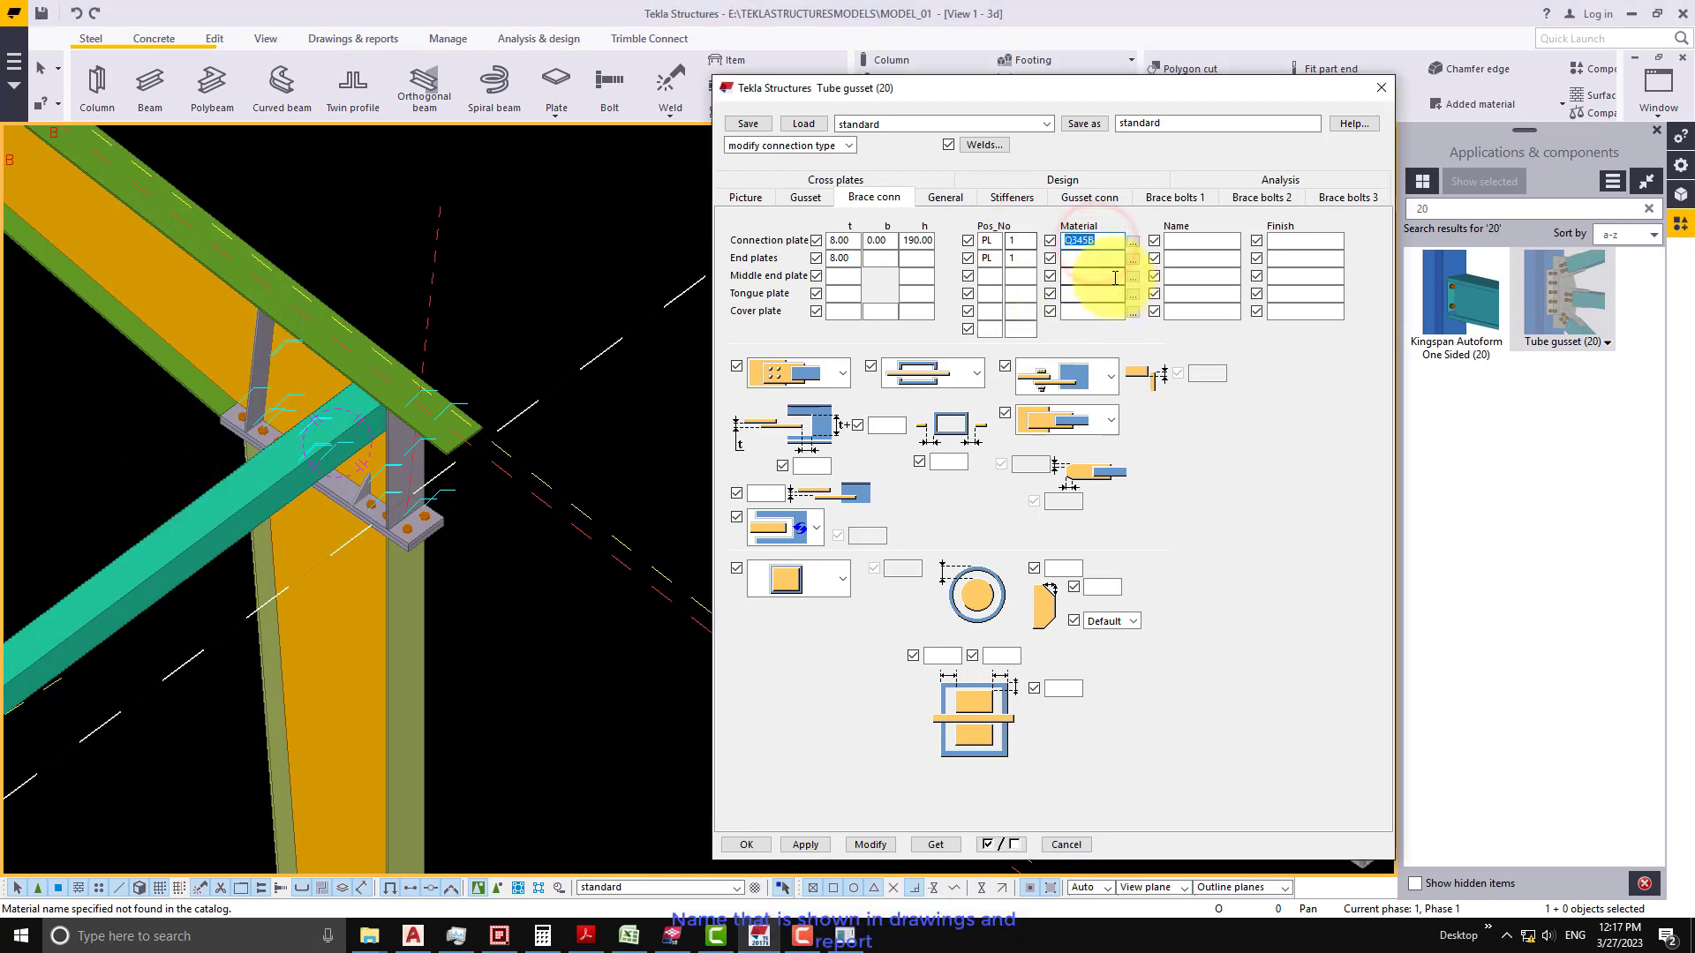
click(1092, 258)
key(ctrl+v)
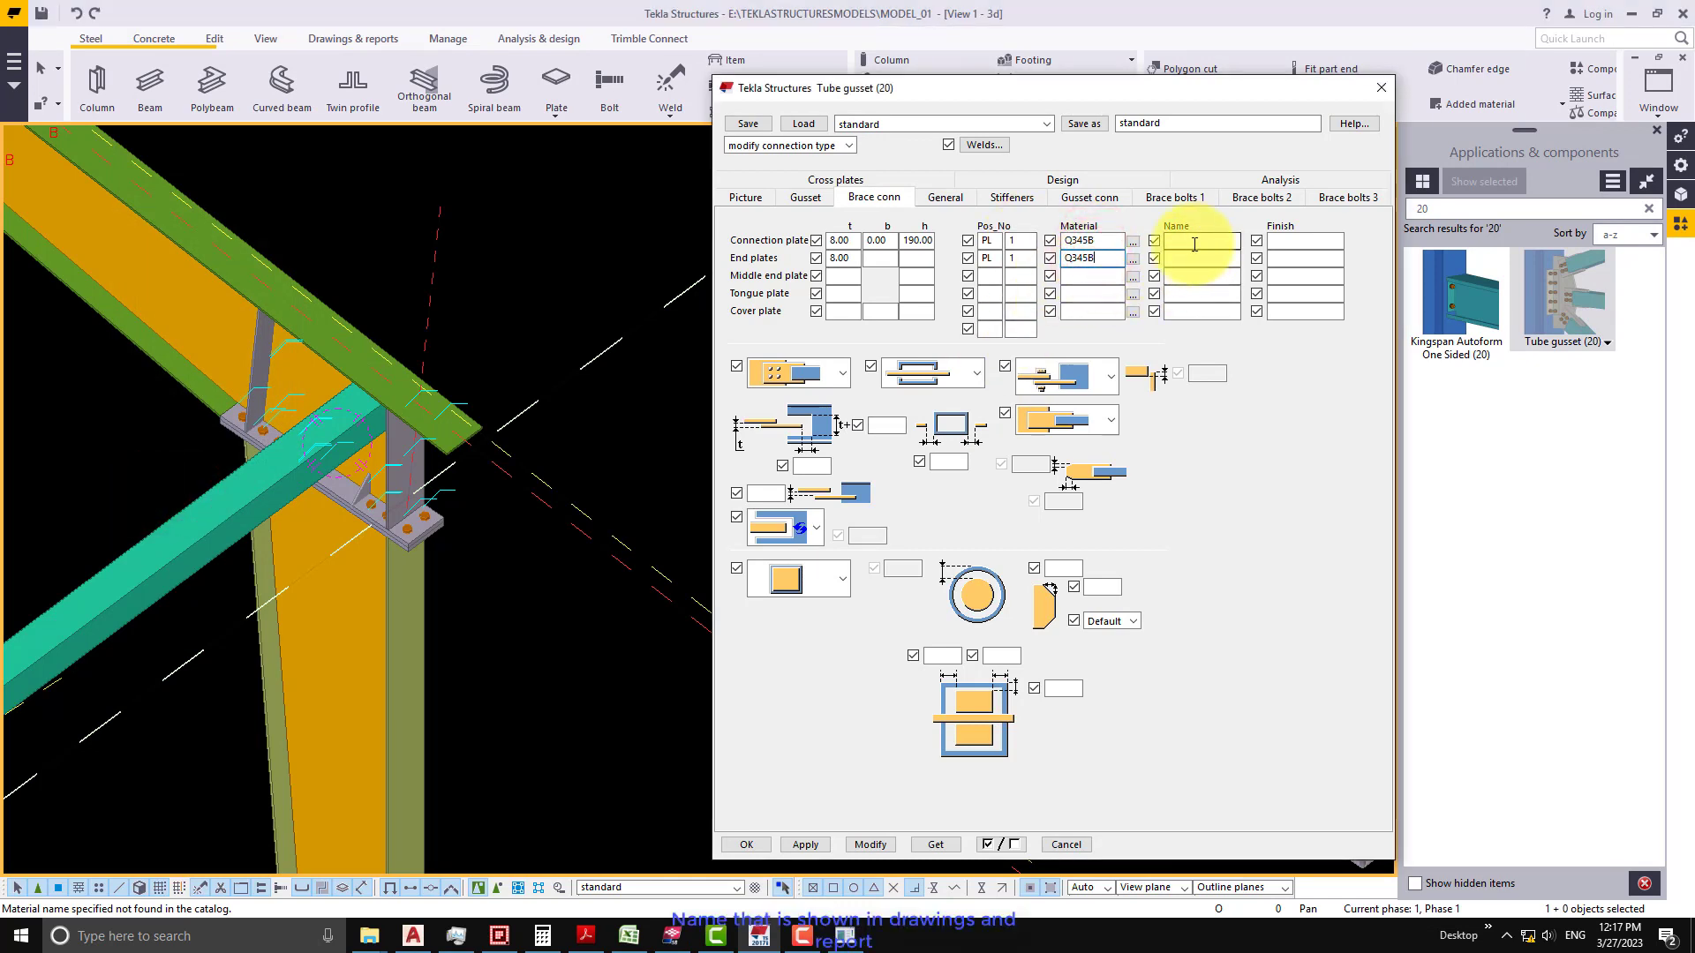
- Name both the connection plate and end plates PLATE
click(1189, 247)
text(PLATE)
double_click(1192, 240)
key(ctrl+c)
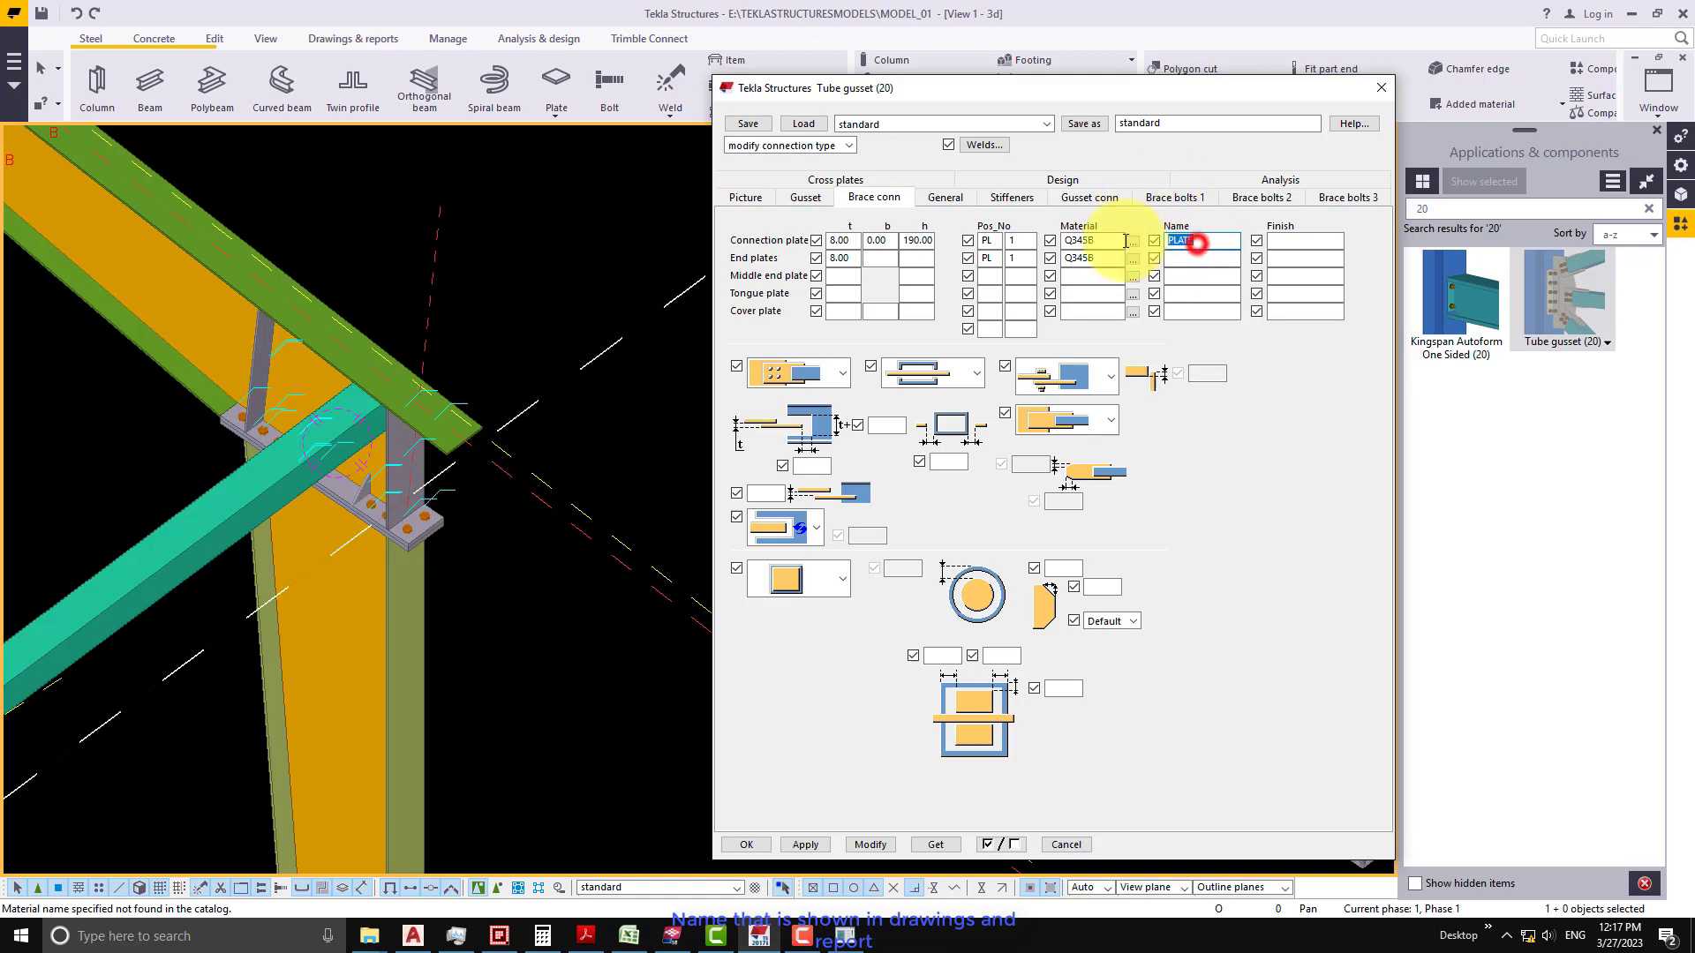
click(1187, 259)
key(ctrl+v)
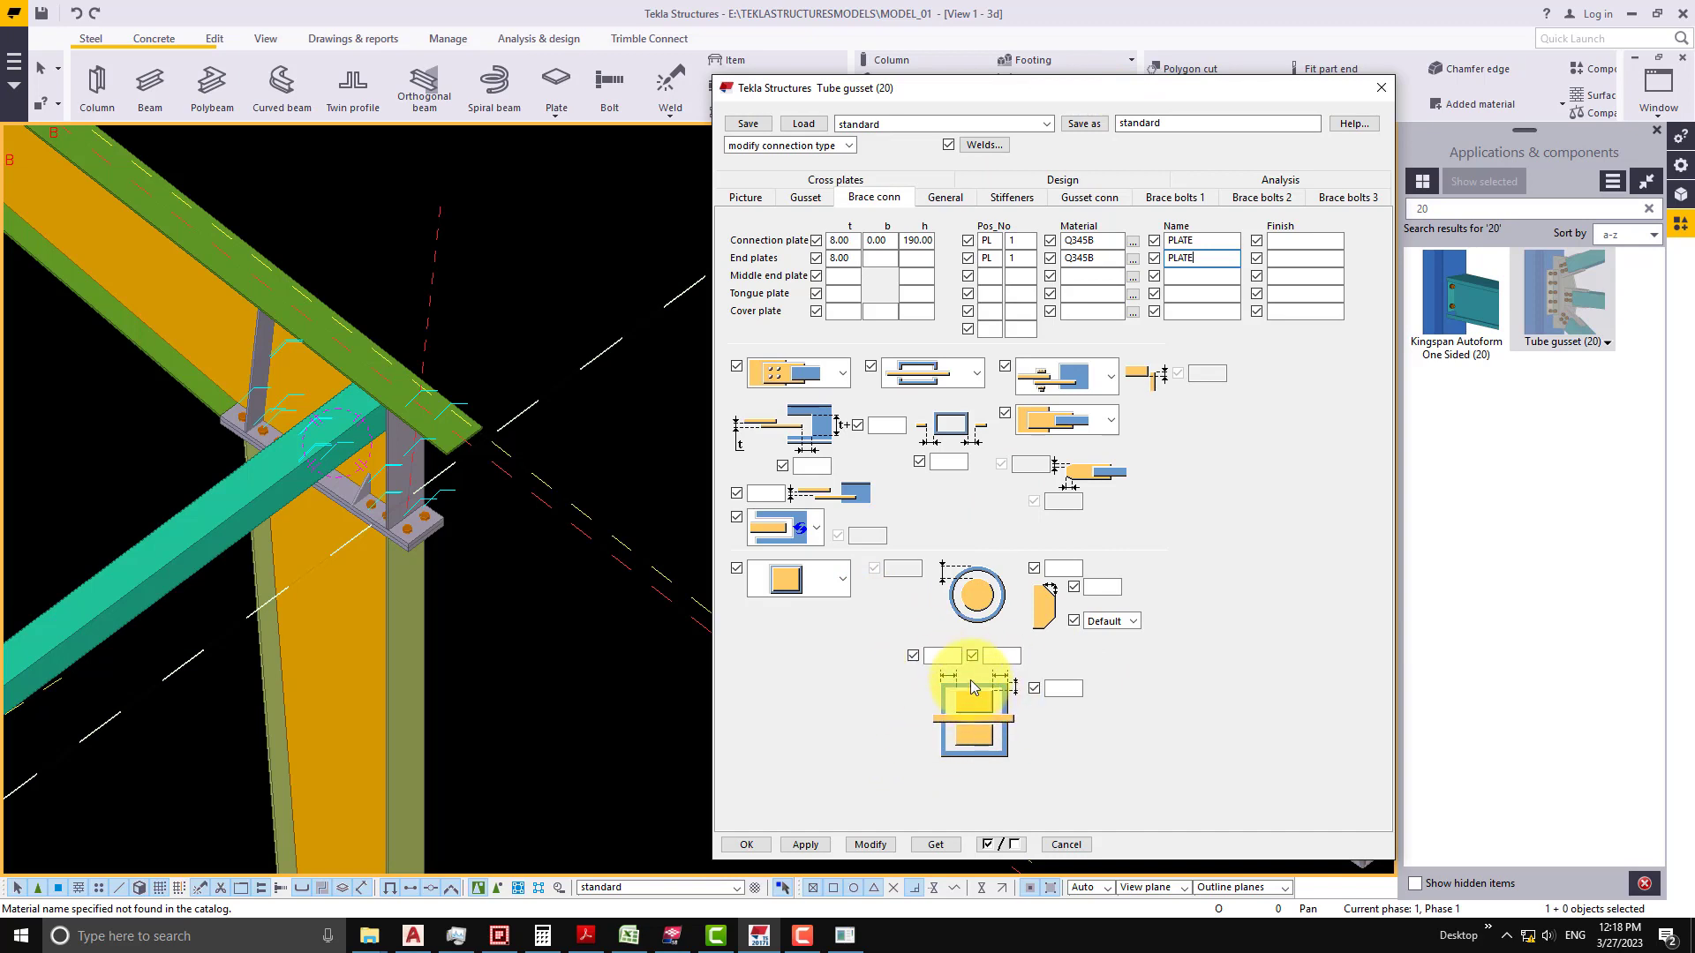
- Enter -20 for the end plate edge distances from the brace's outer edge
click(926, 656)
click(1006, 658)
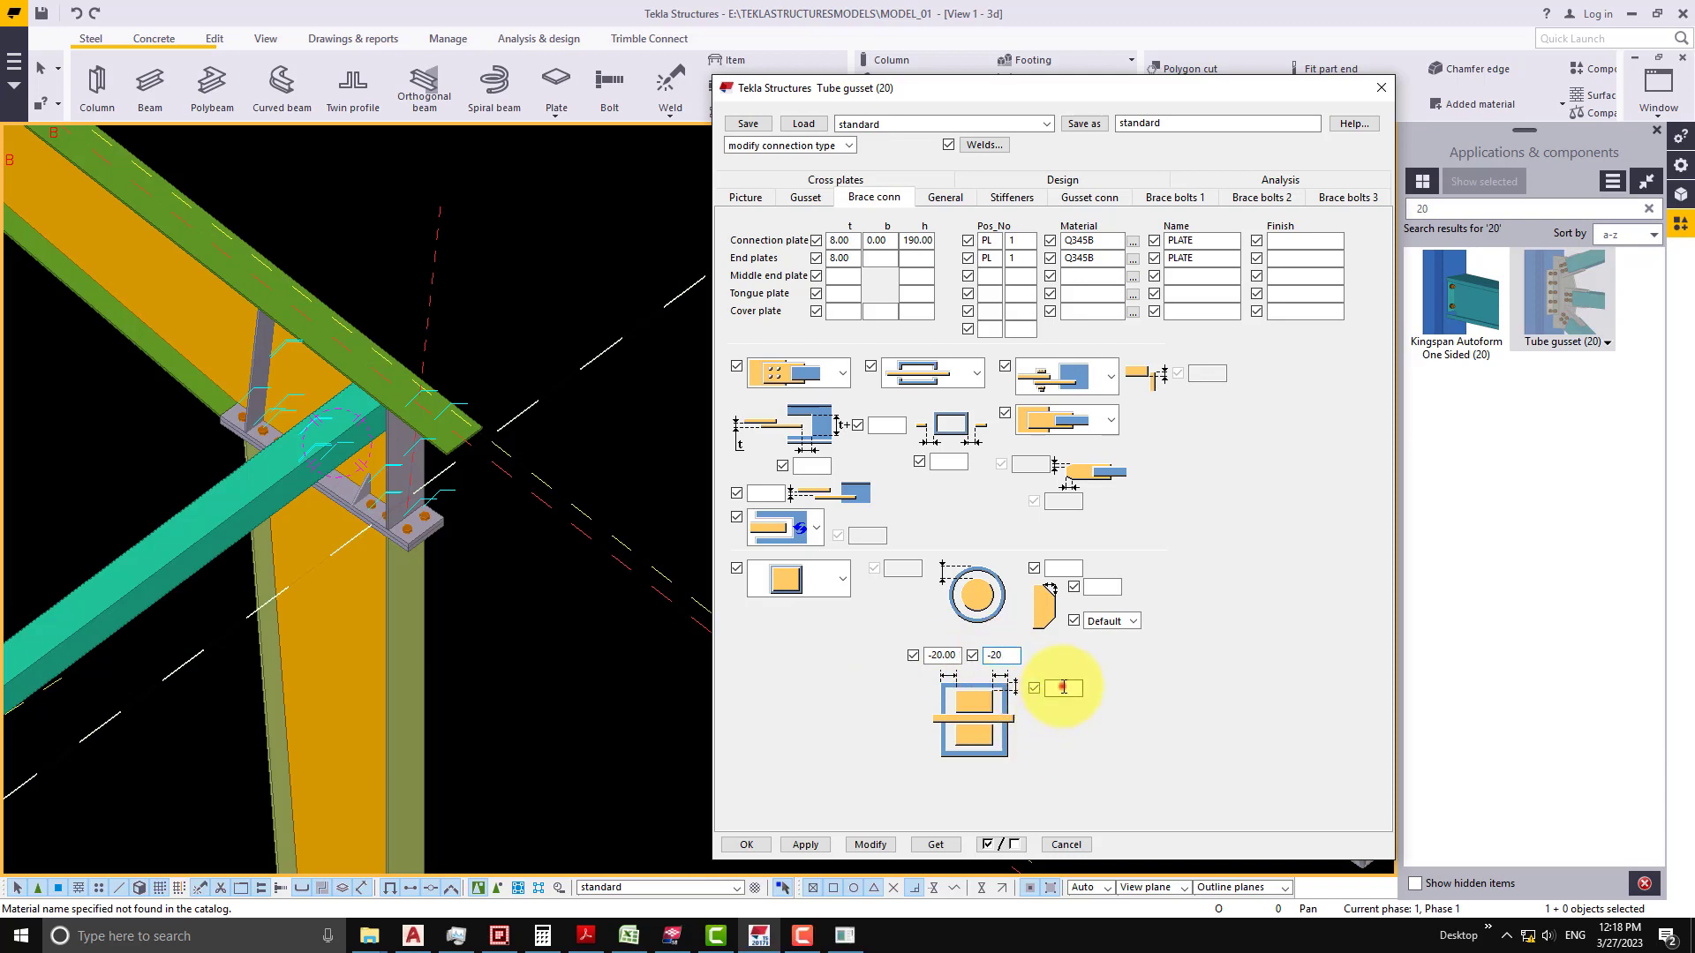
click(1062, 689)
text(-20)
- On the General page, change the Up direction from auto to -y
click(941, 199)
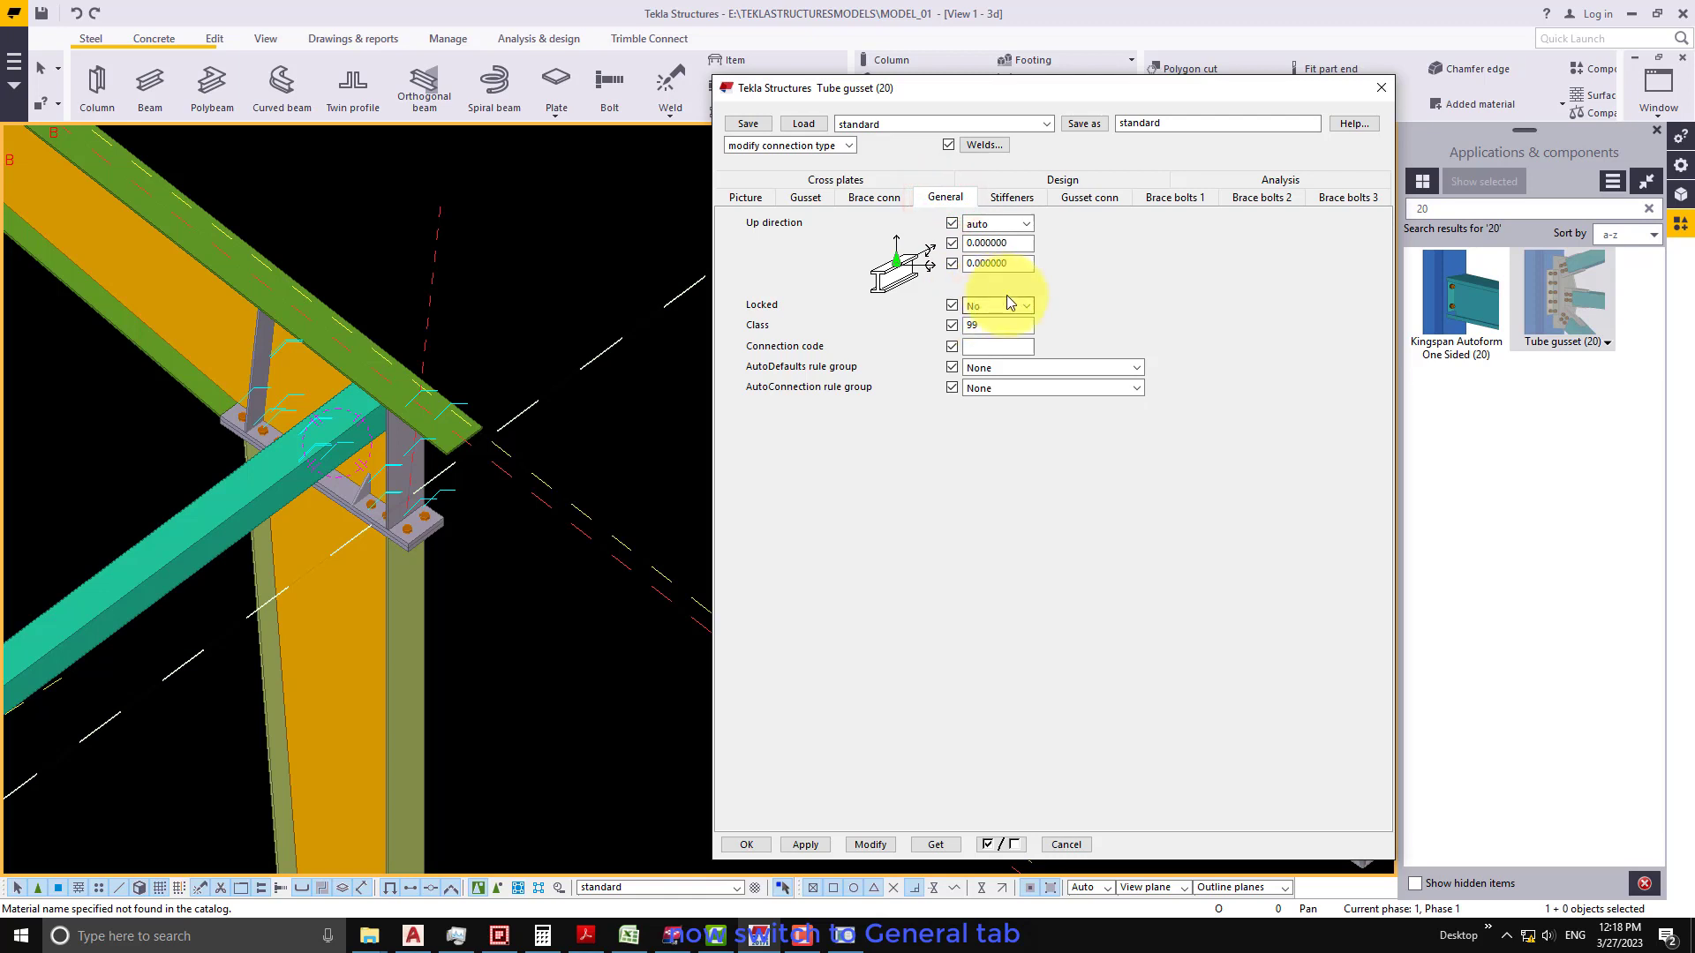
click(1024, 224)
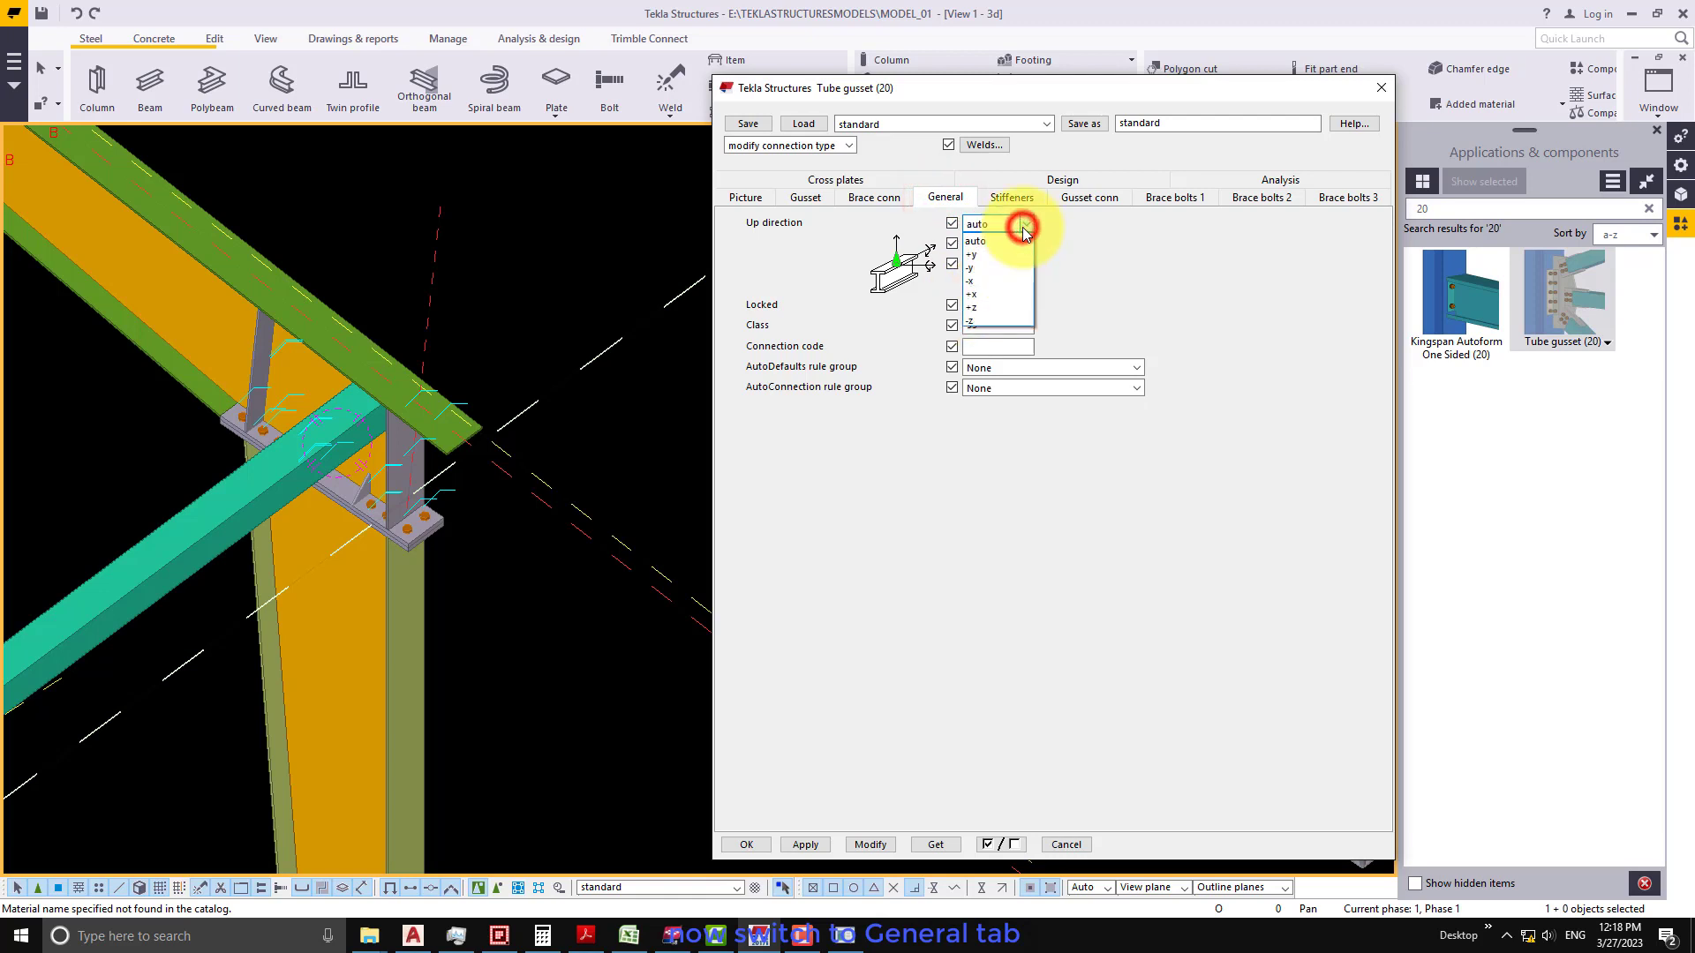
click(988, 268)
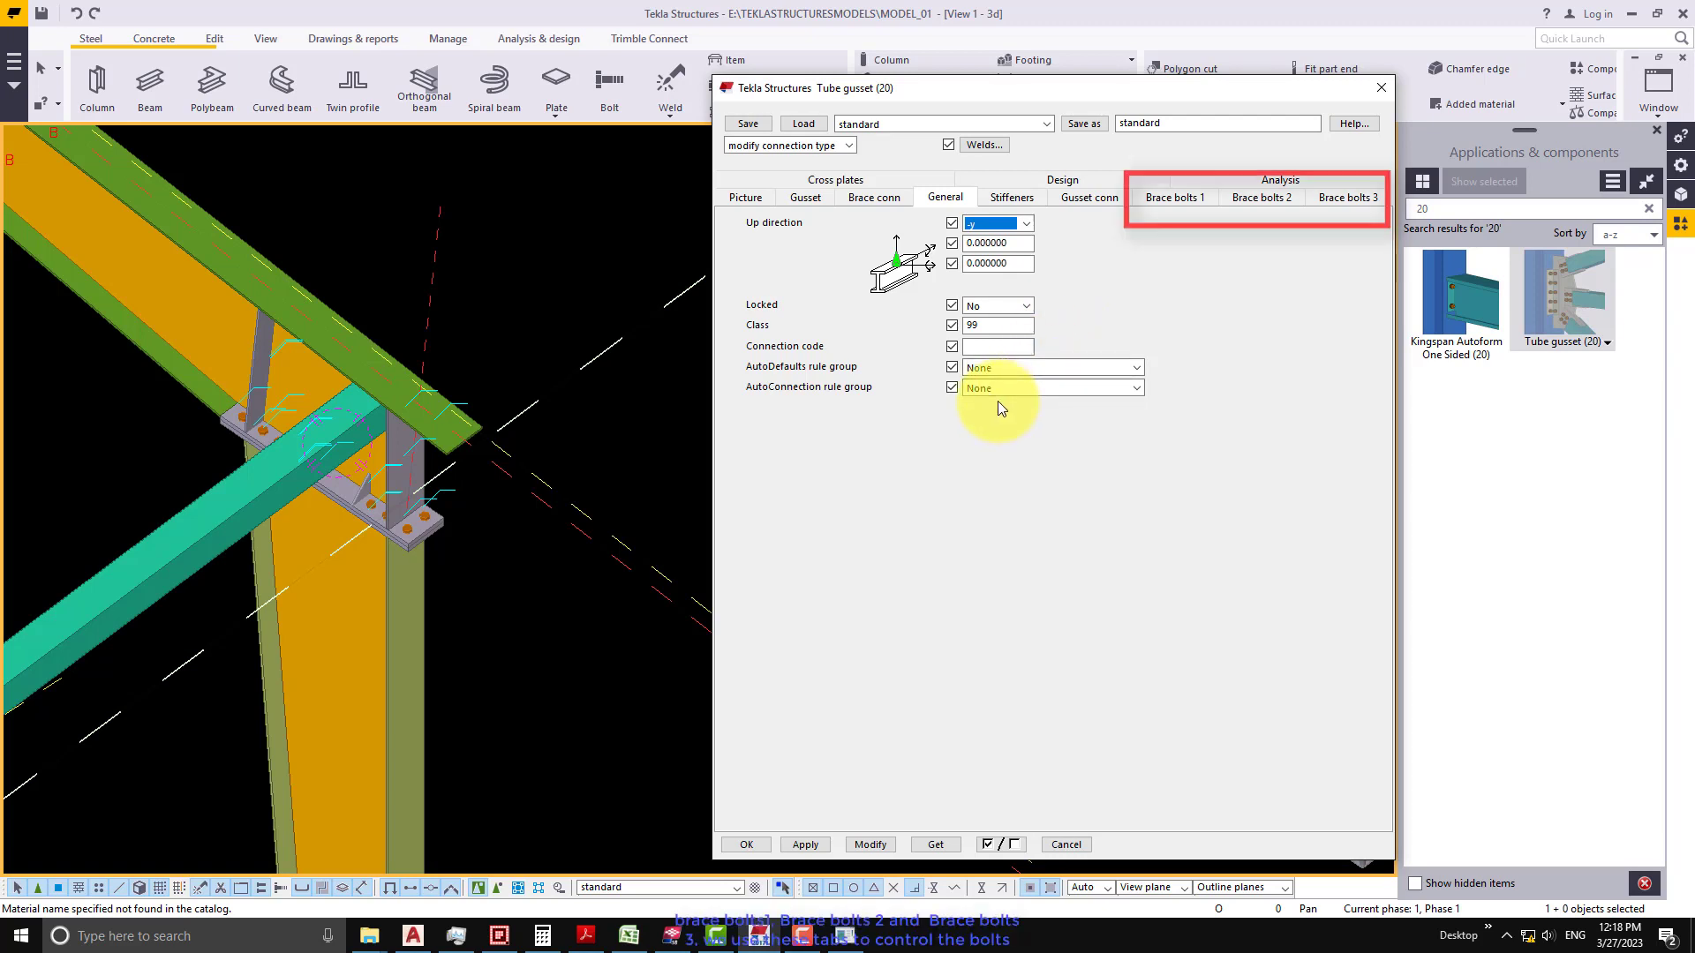
- On Brace bolts 1, set bolt size 20, standard 8.8XOX and tolerance 2.00
click(1165, 202)
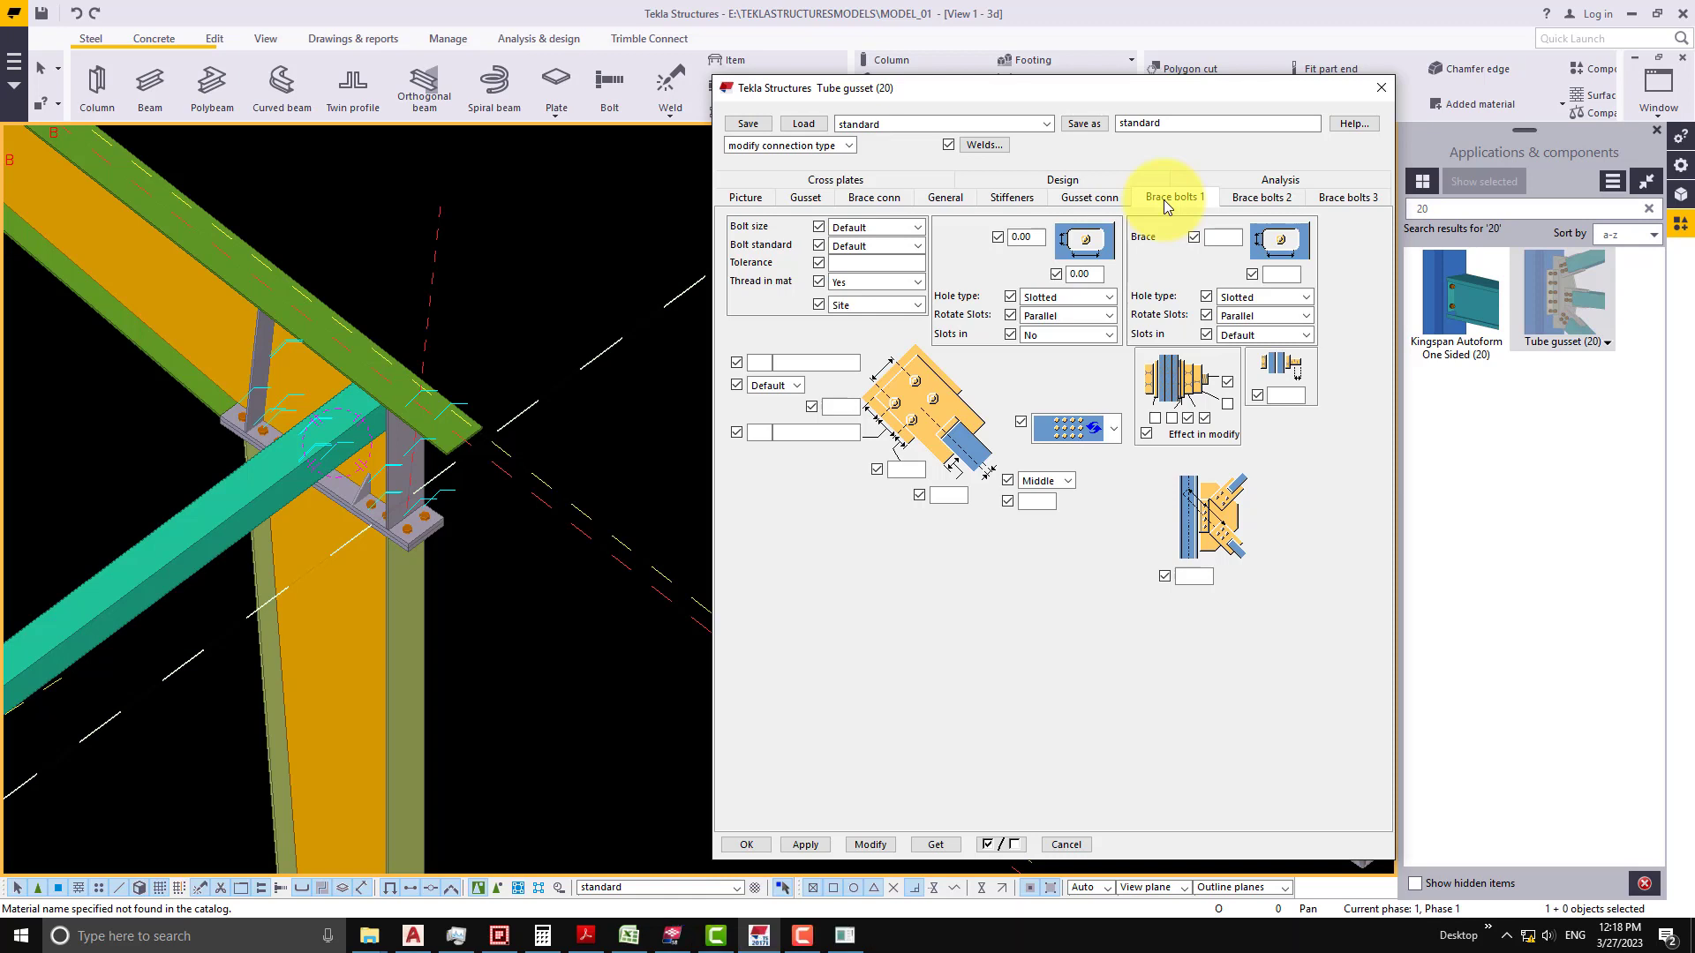
click(860, 227)
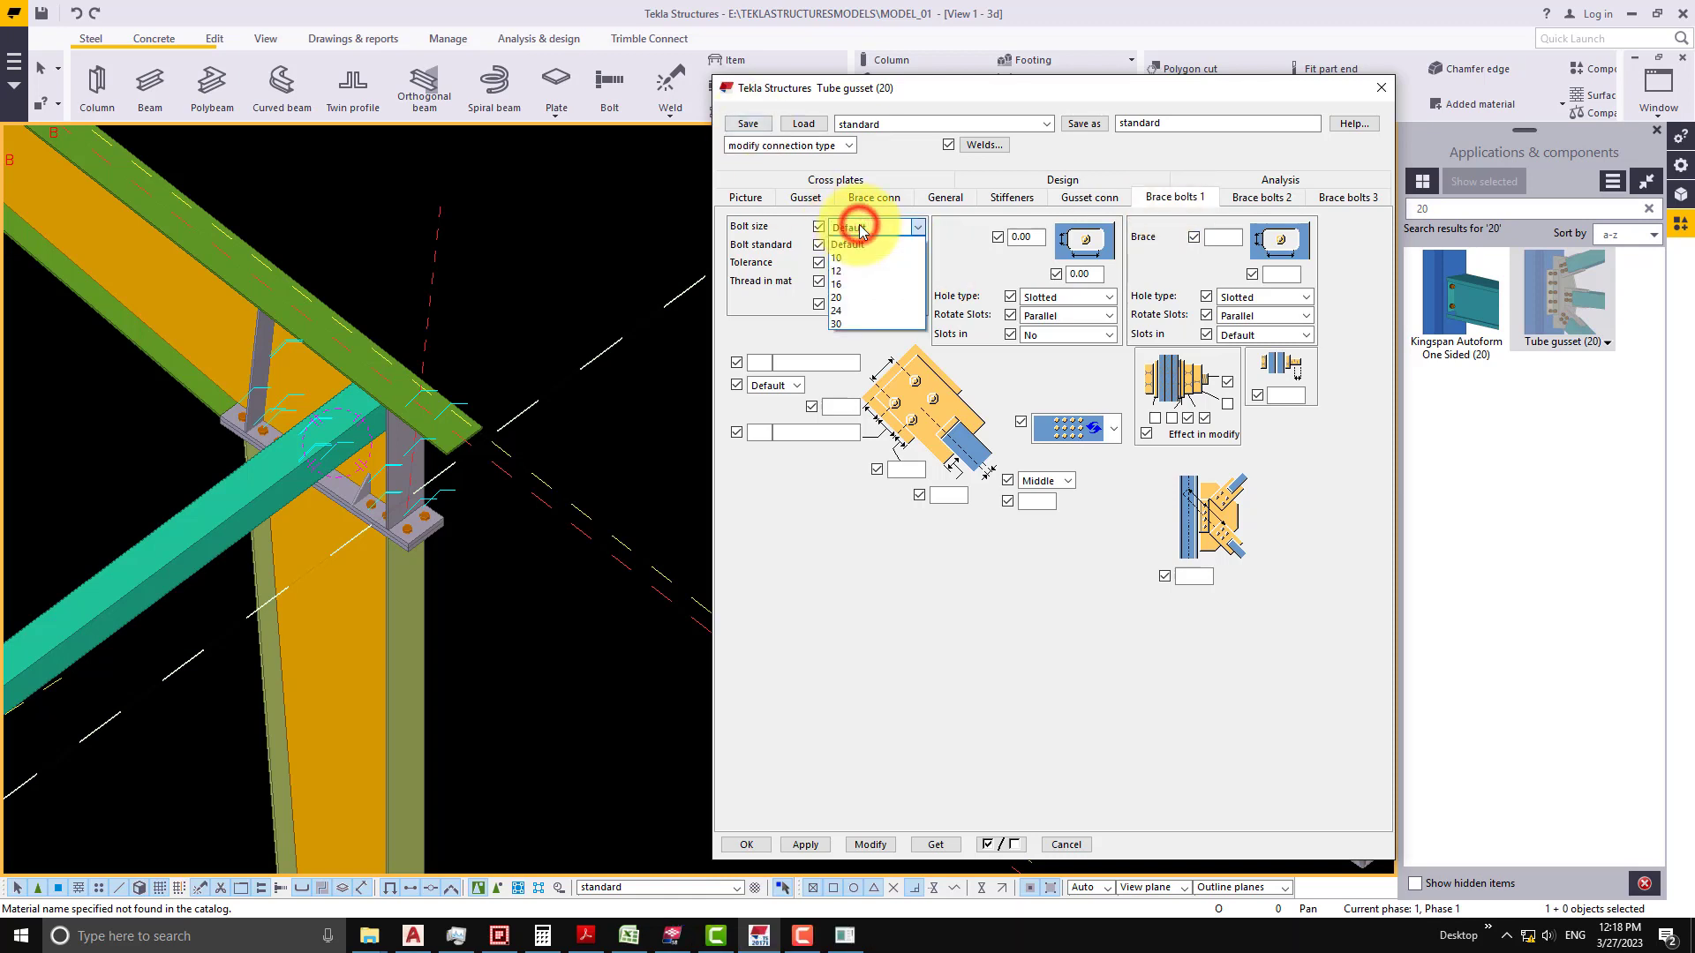
click(847, 298)
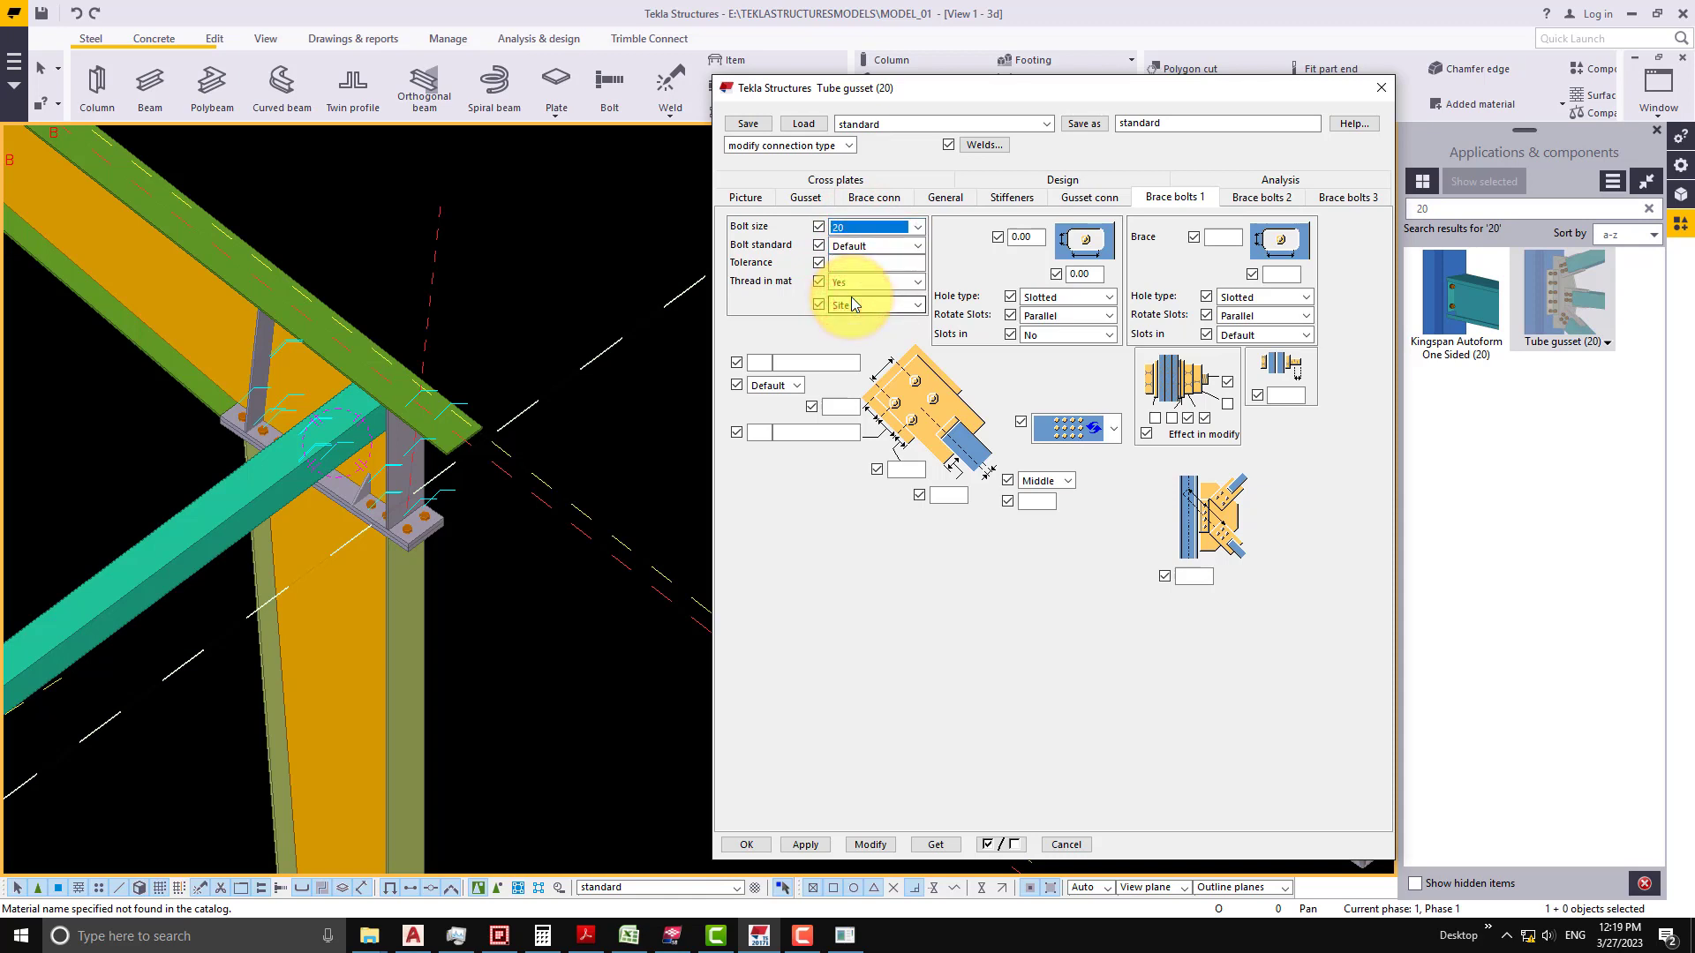
click(865, 245)
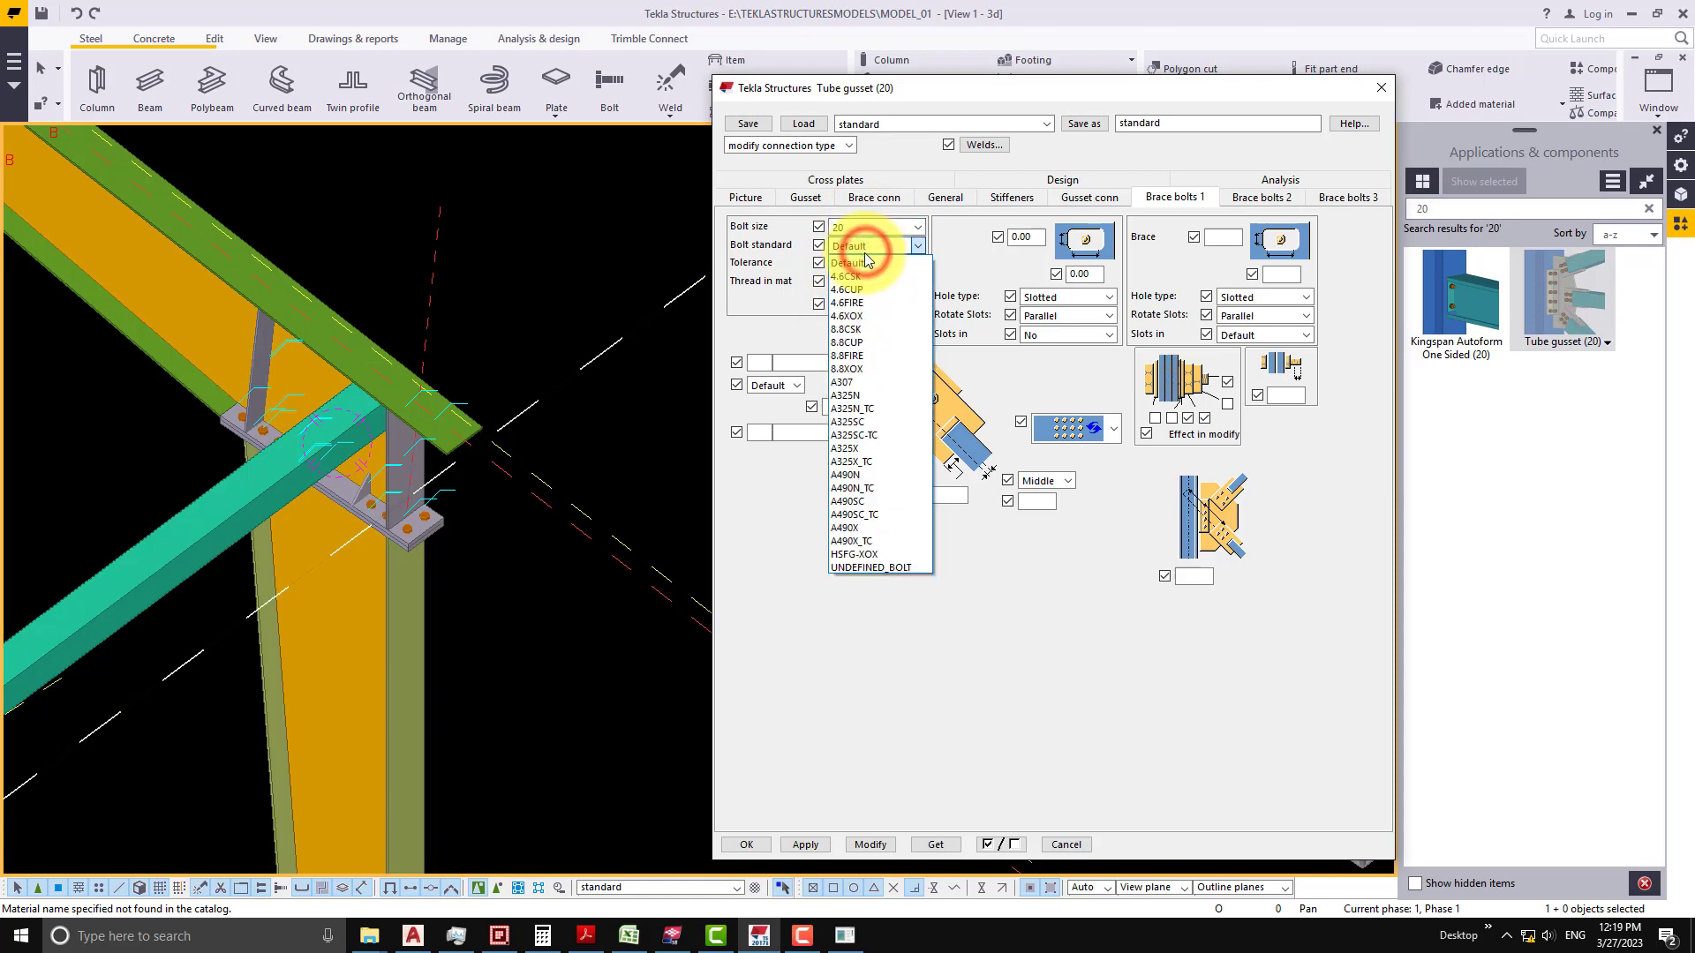
click(848, 369)
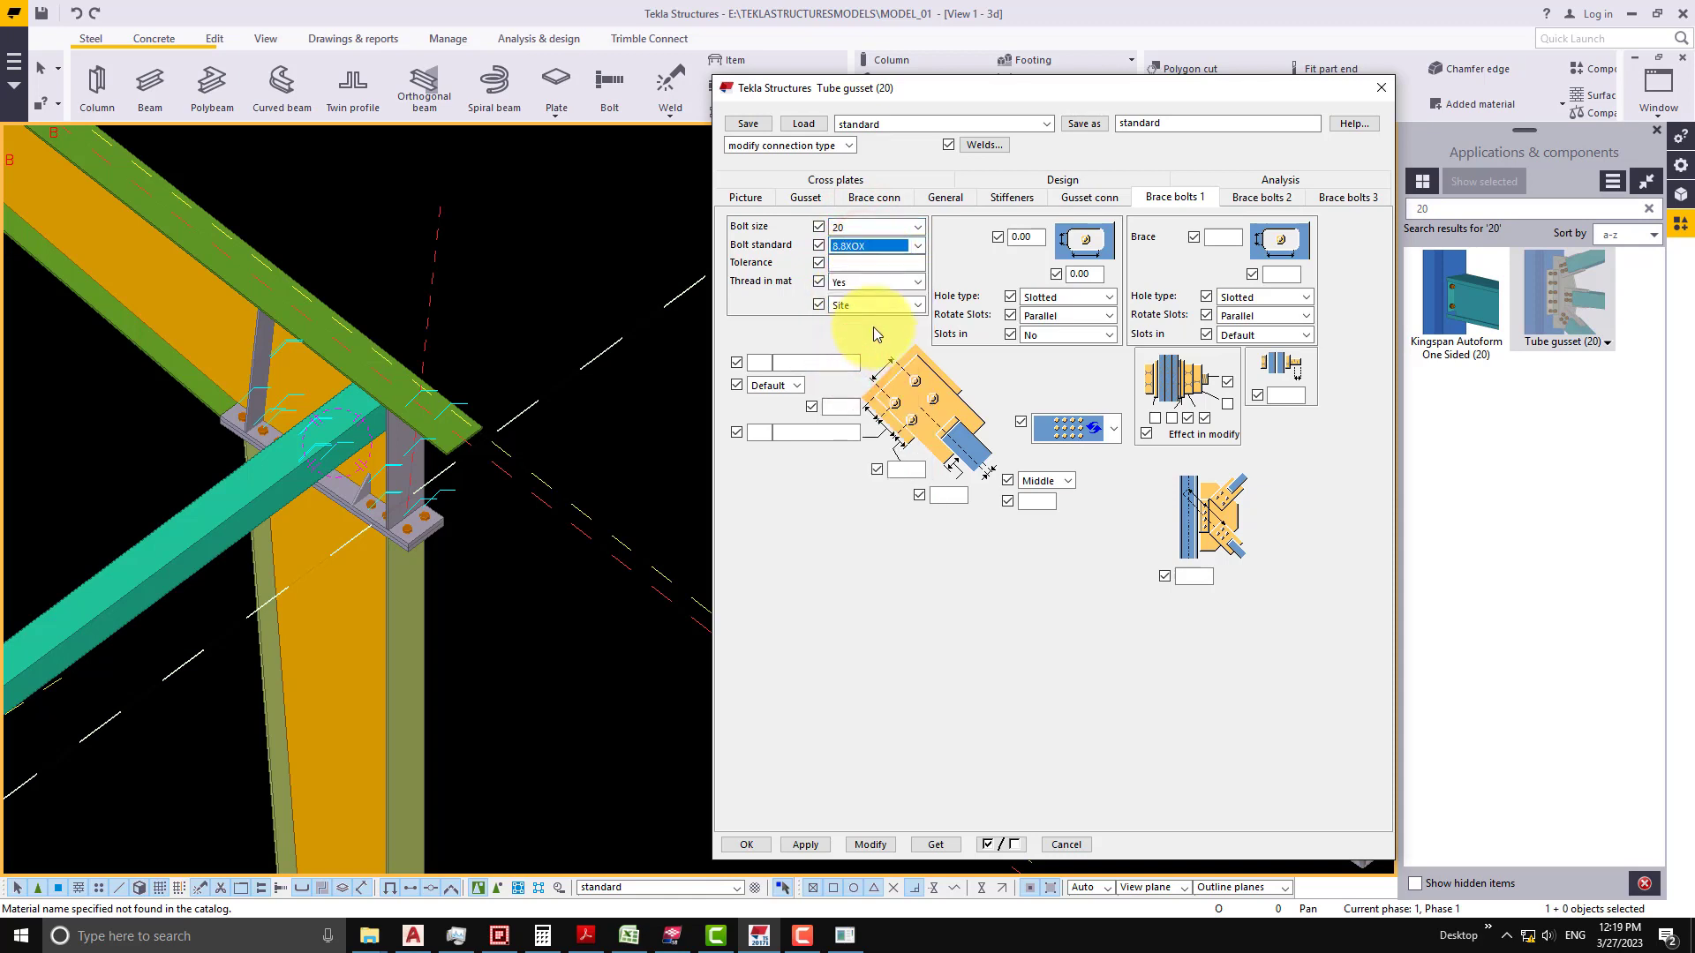
click(862, 263)
text(2.00)
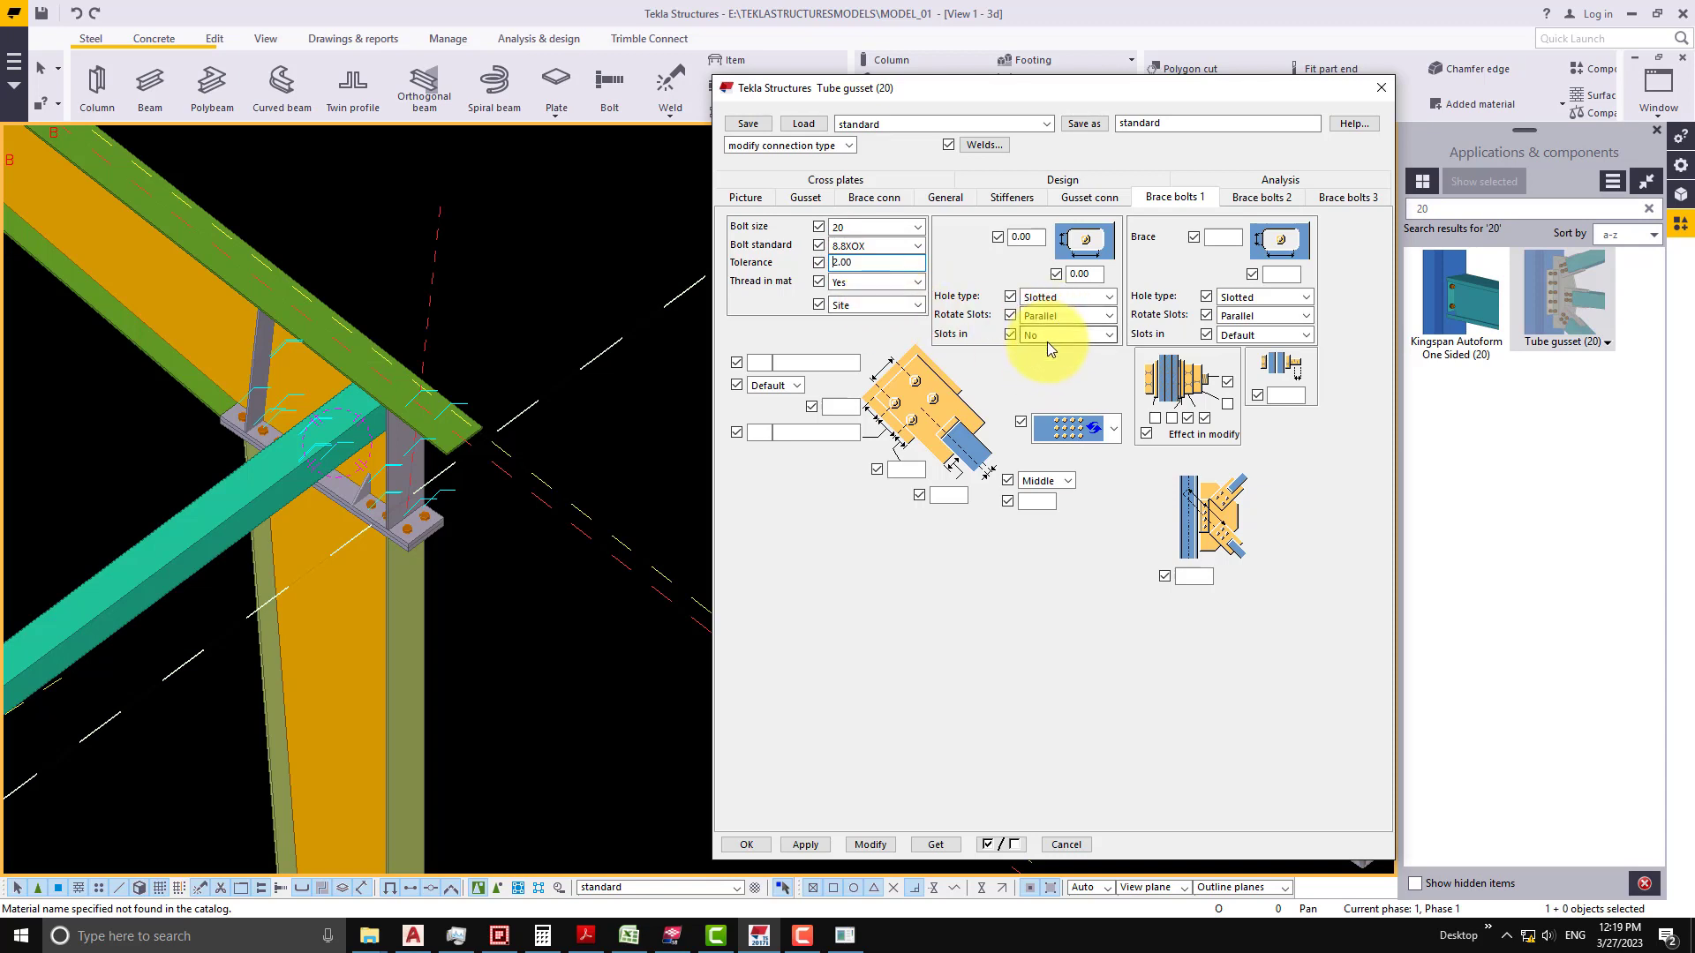
click(1279, 275)
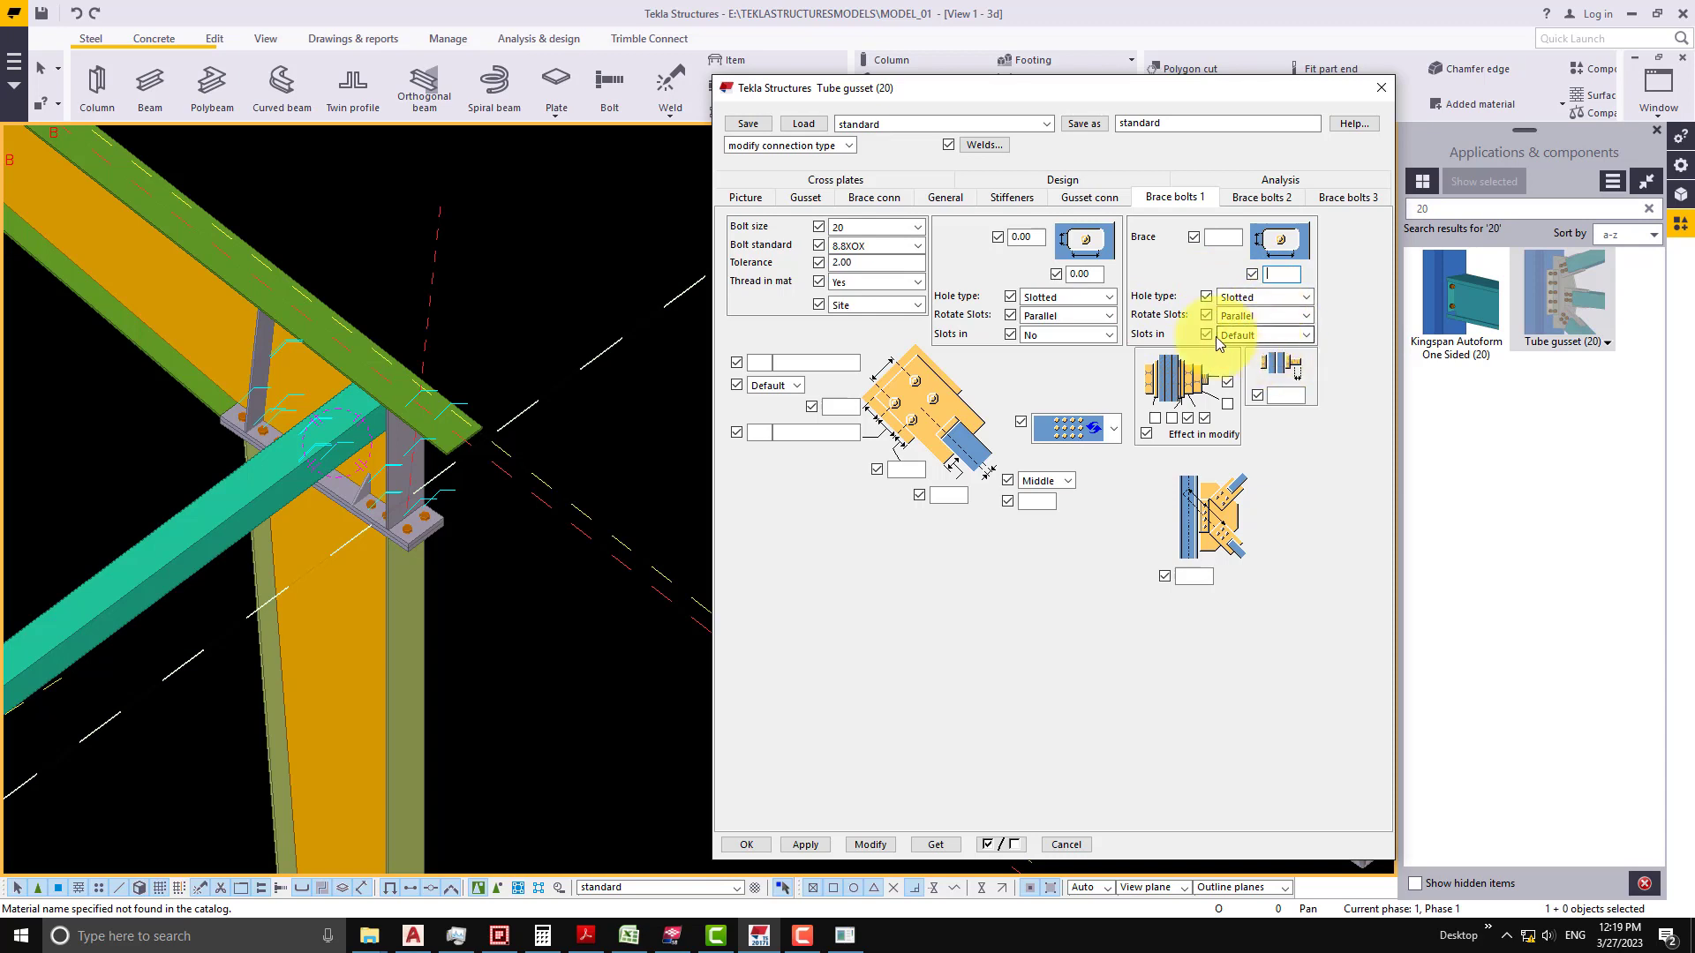
- Set Slots in to No and enter 0 for both brace offsets
click(1252, 334)
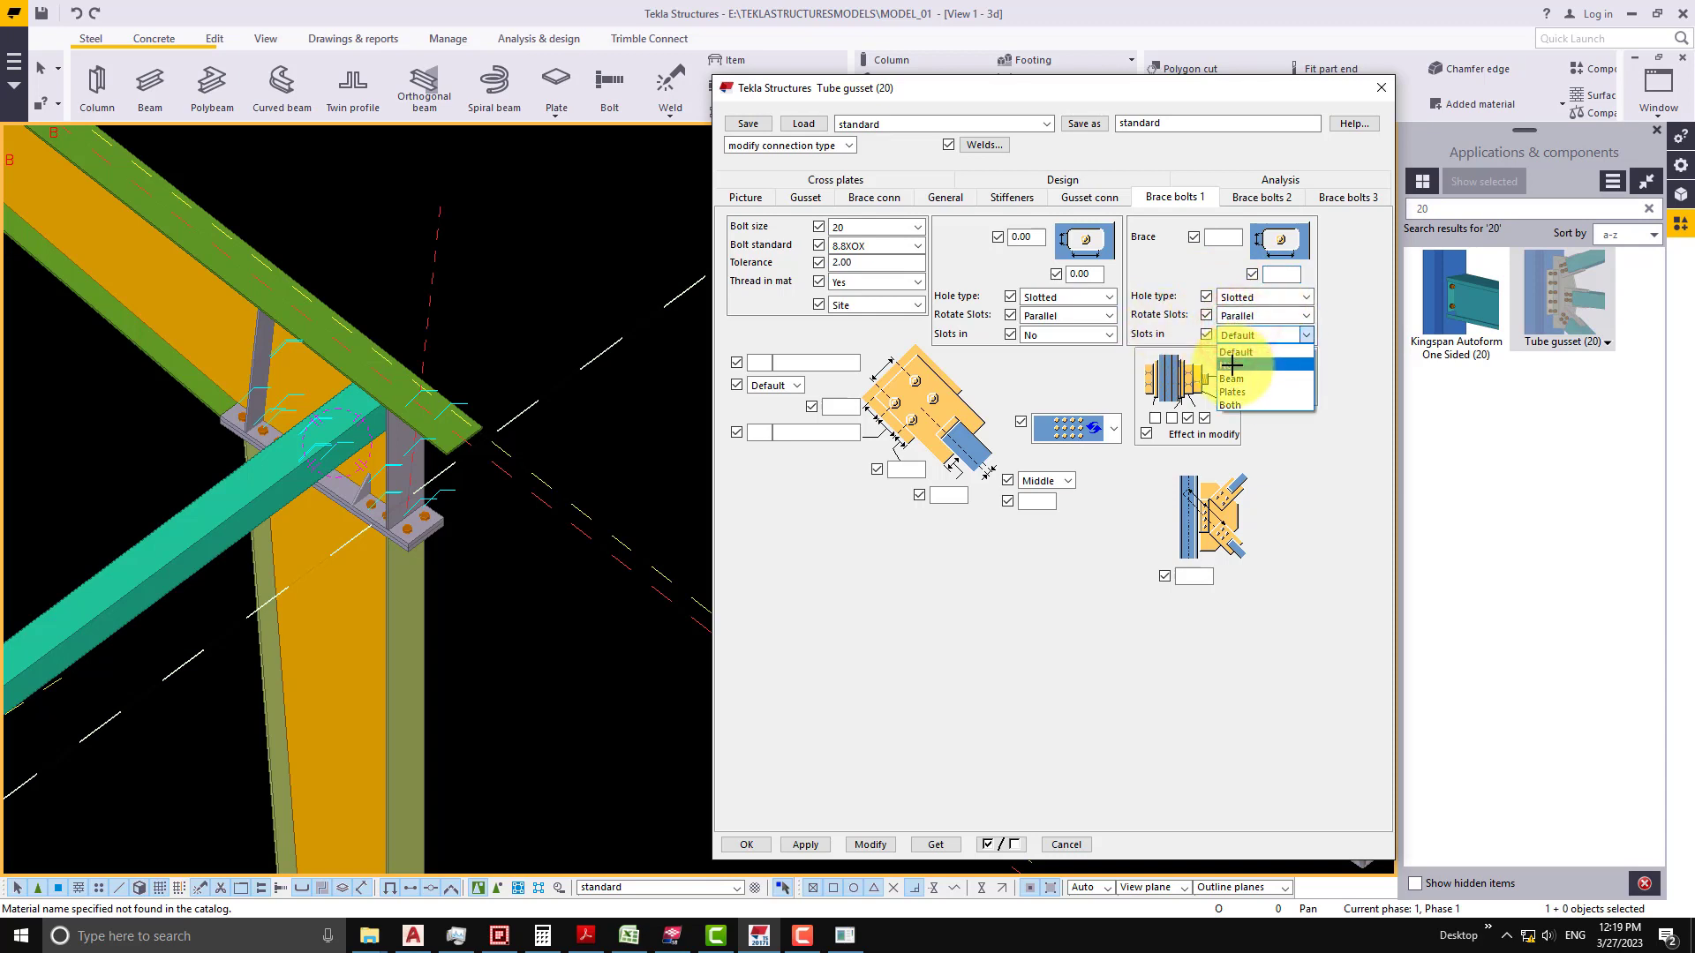
click(1232, 365)
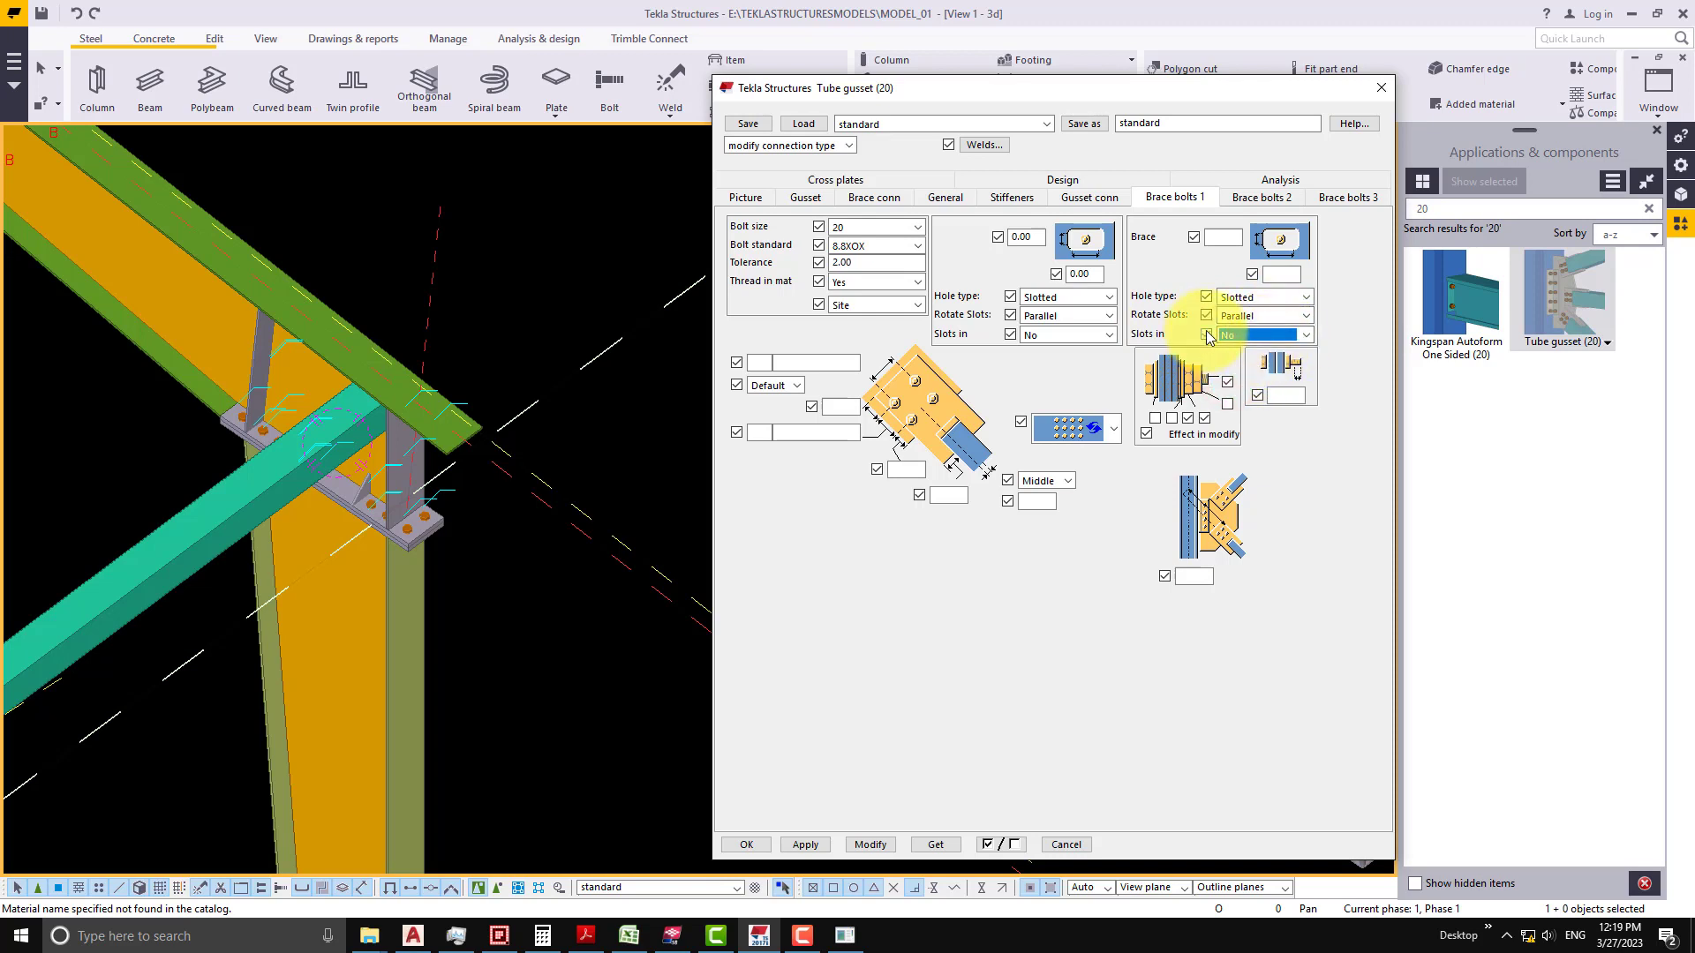
click(1213, 238)
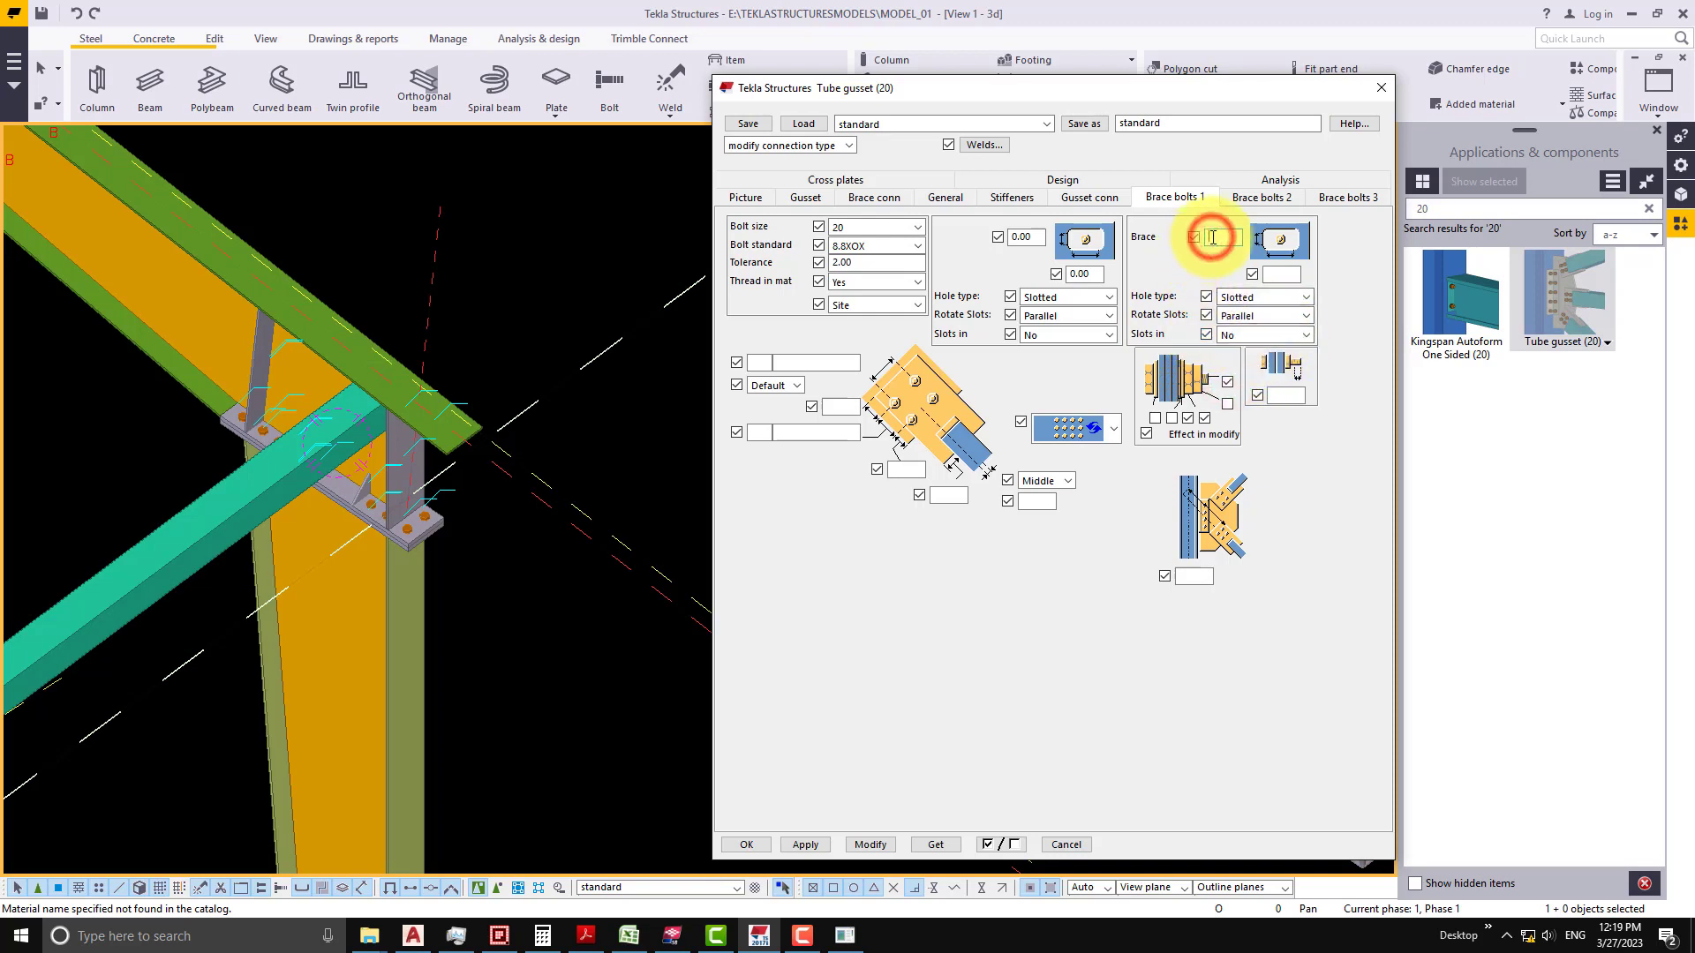
text(0)
click(1280, 274)
text(0)
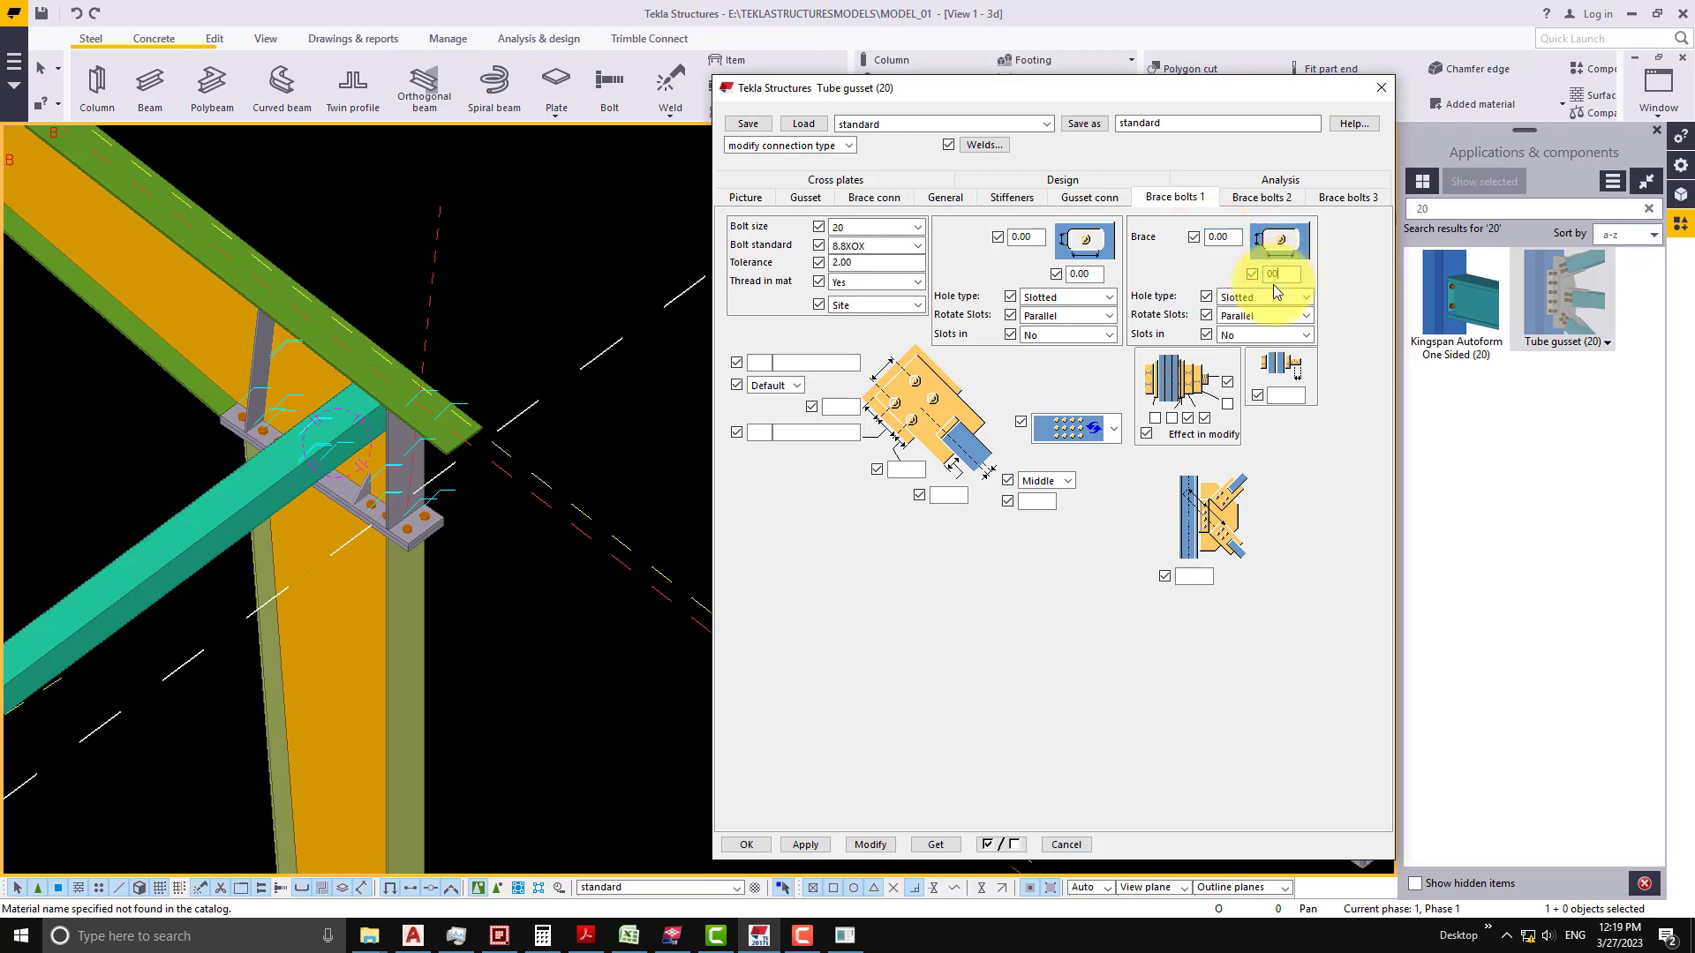
key(BackSpace)
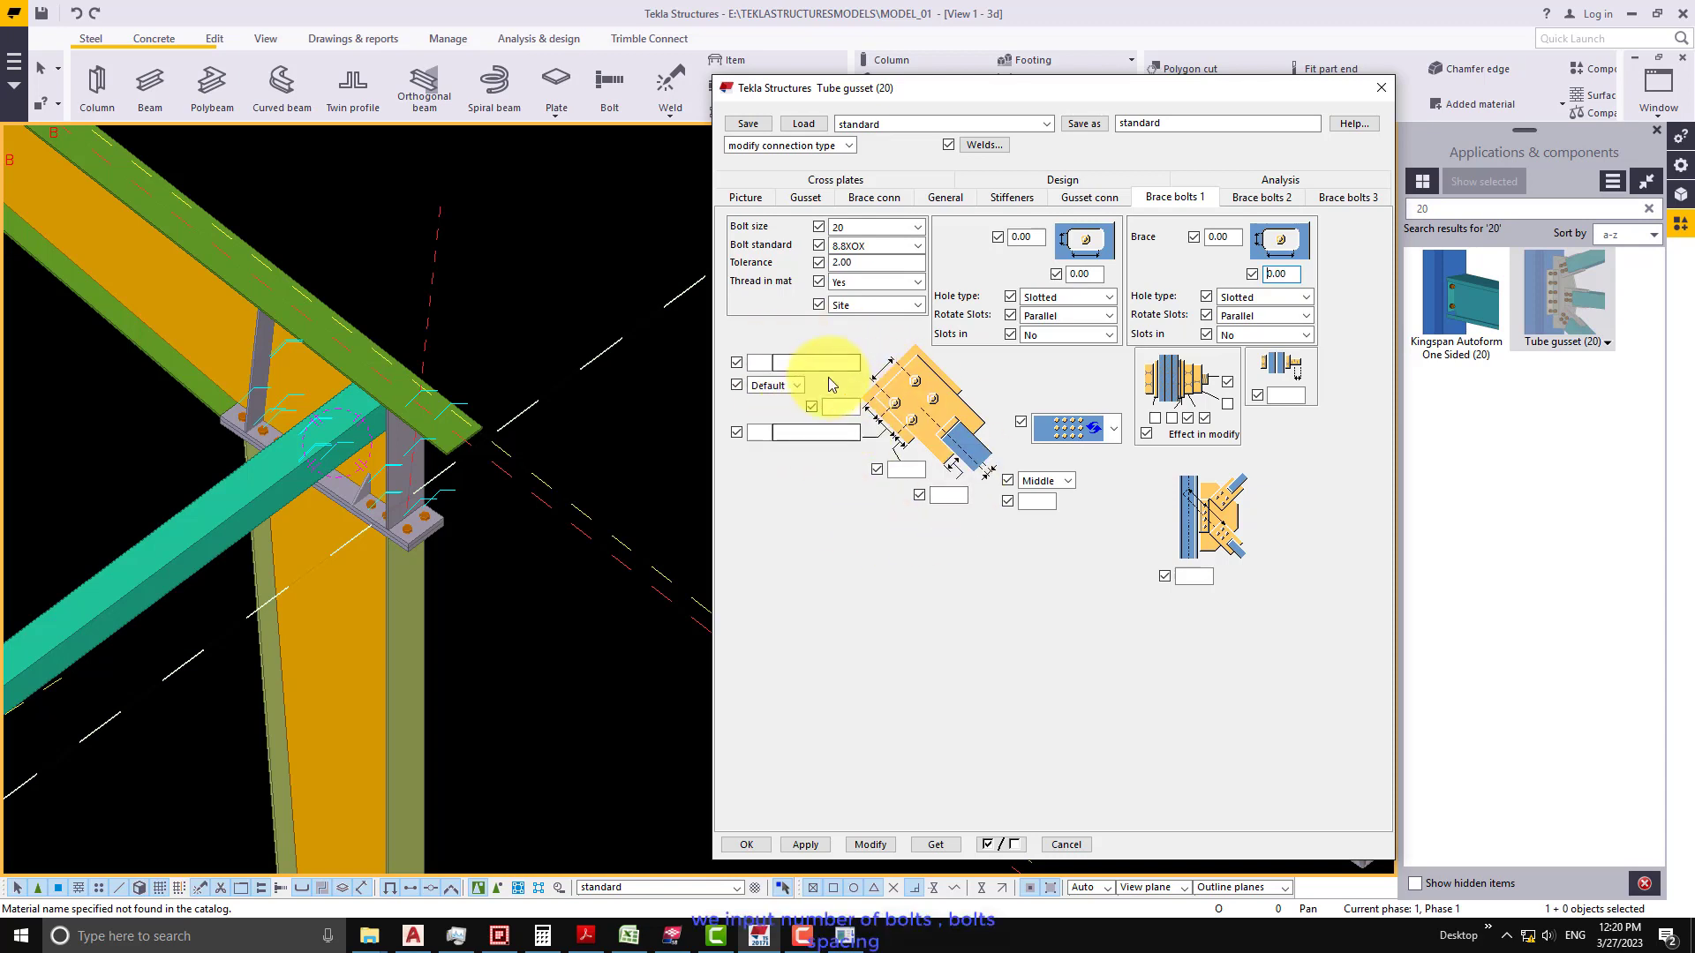
- Lay out 3 brace bolts at 2*60 spacing with a 35 edge distance
click(762, 360)
text(3)
click(810, 362)
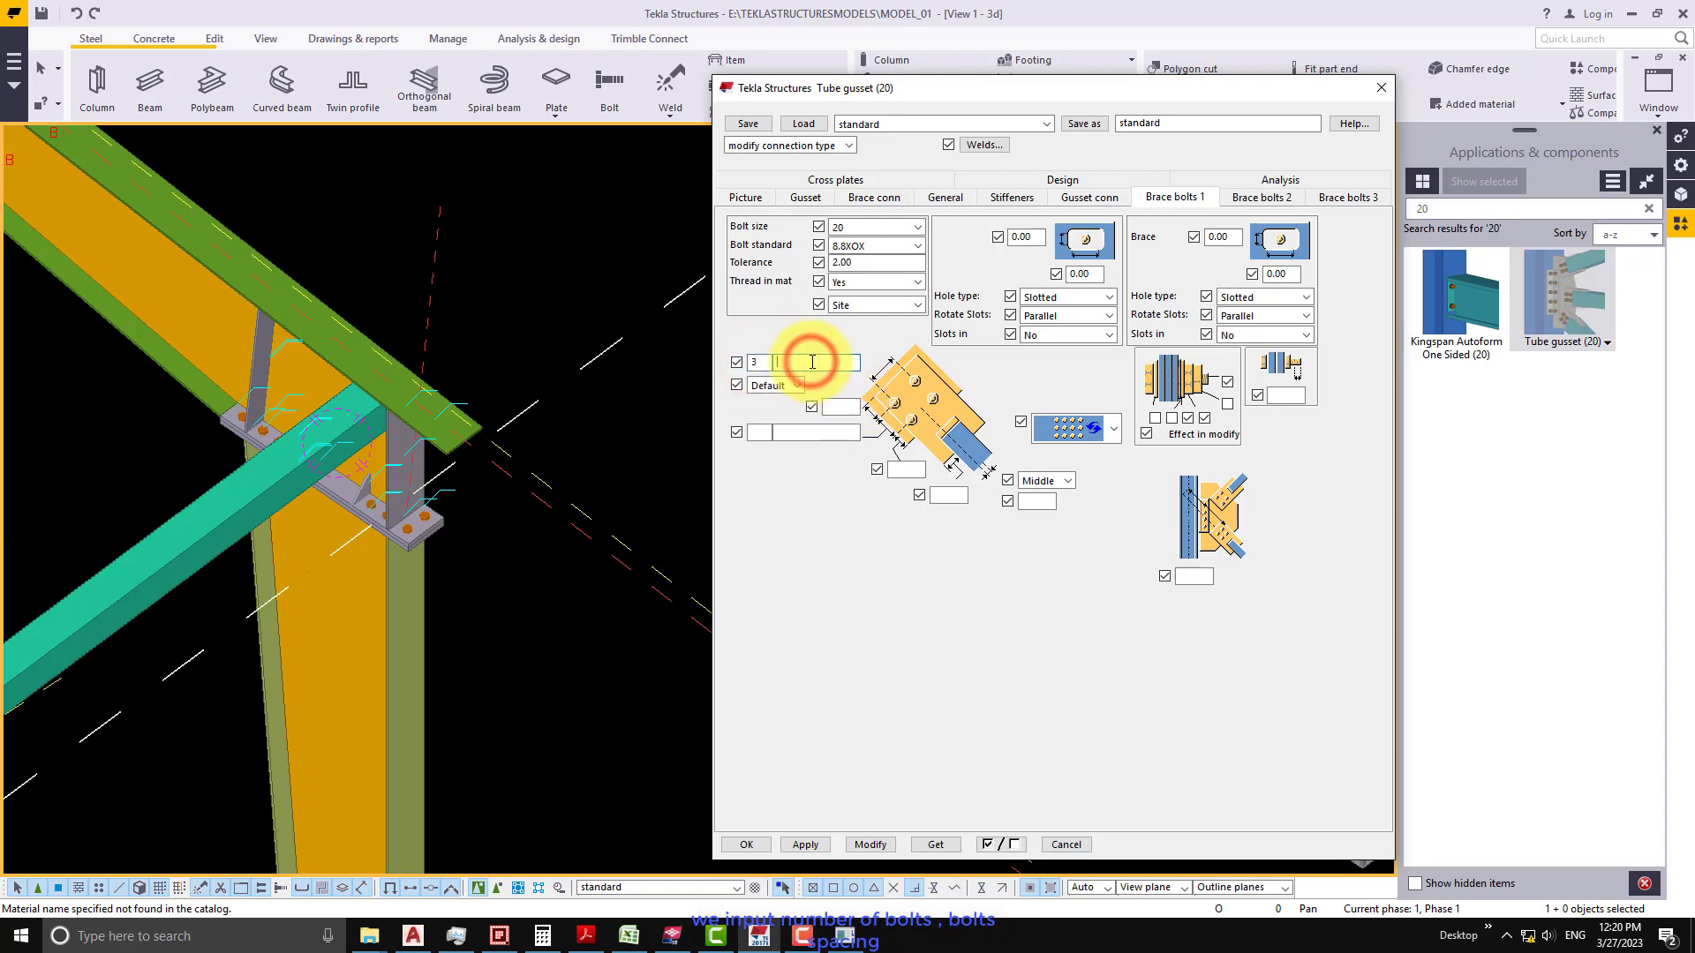
text(2*60)
drag(808, 361, 700, 368)
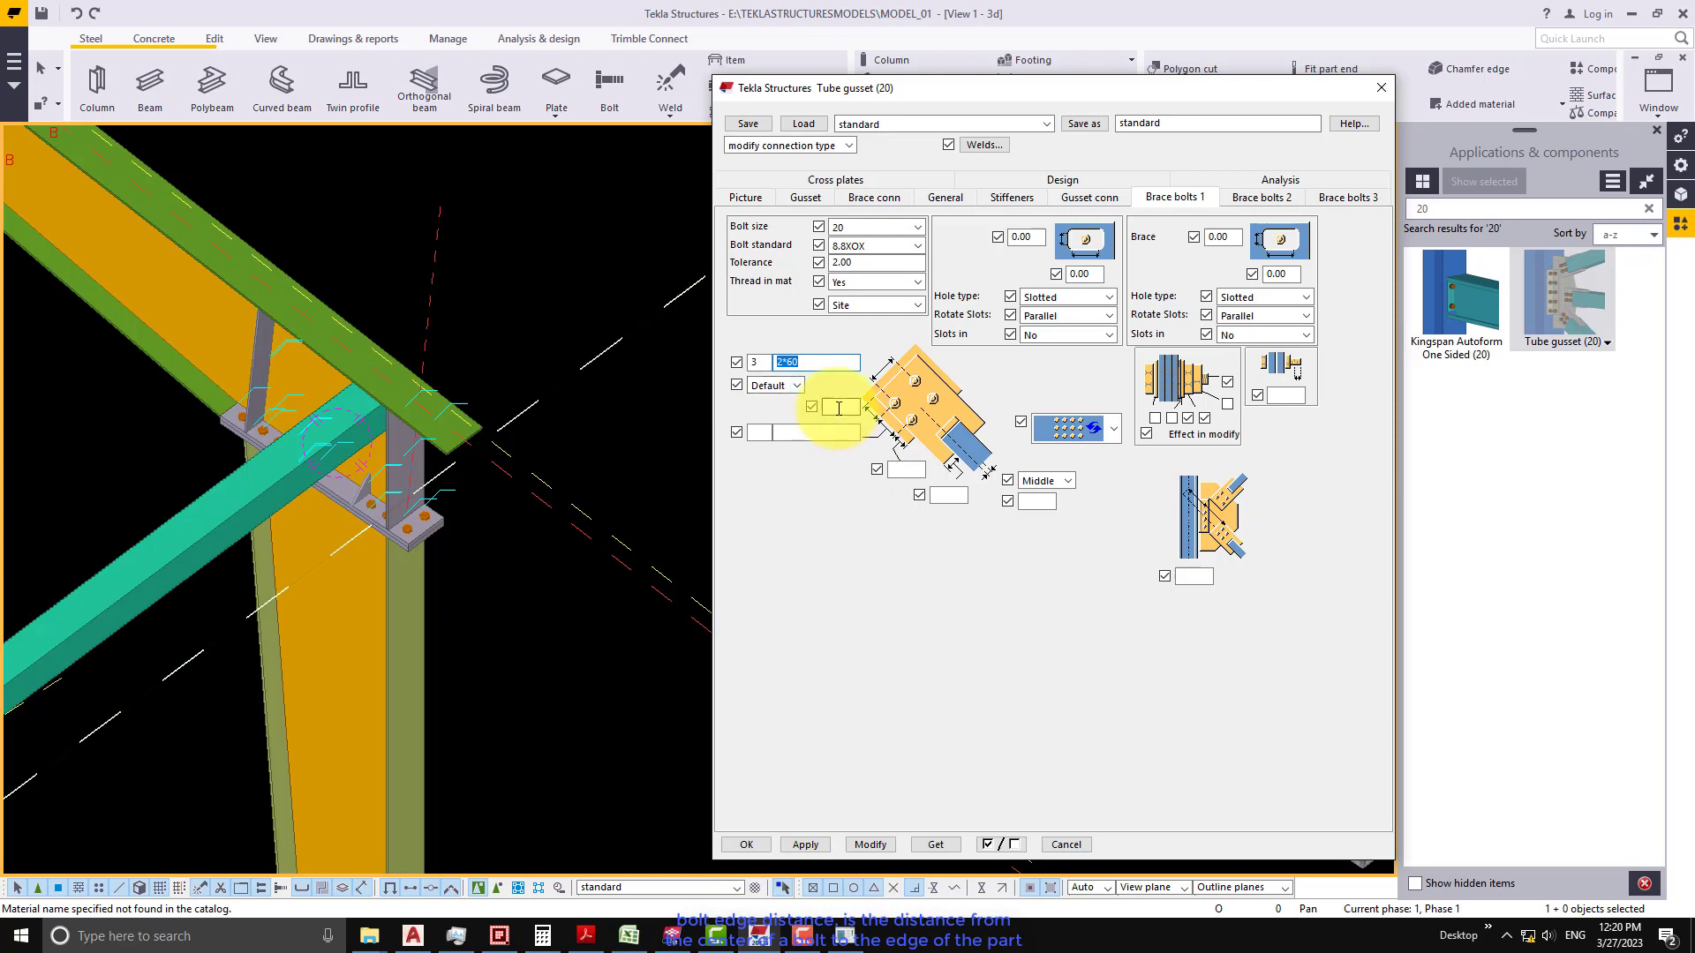
click(839, 407)
text(35)
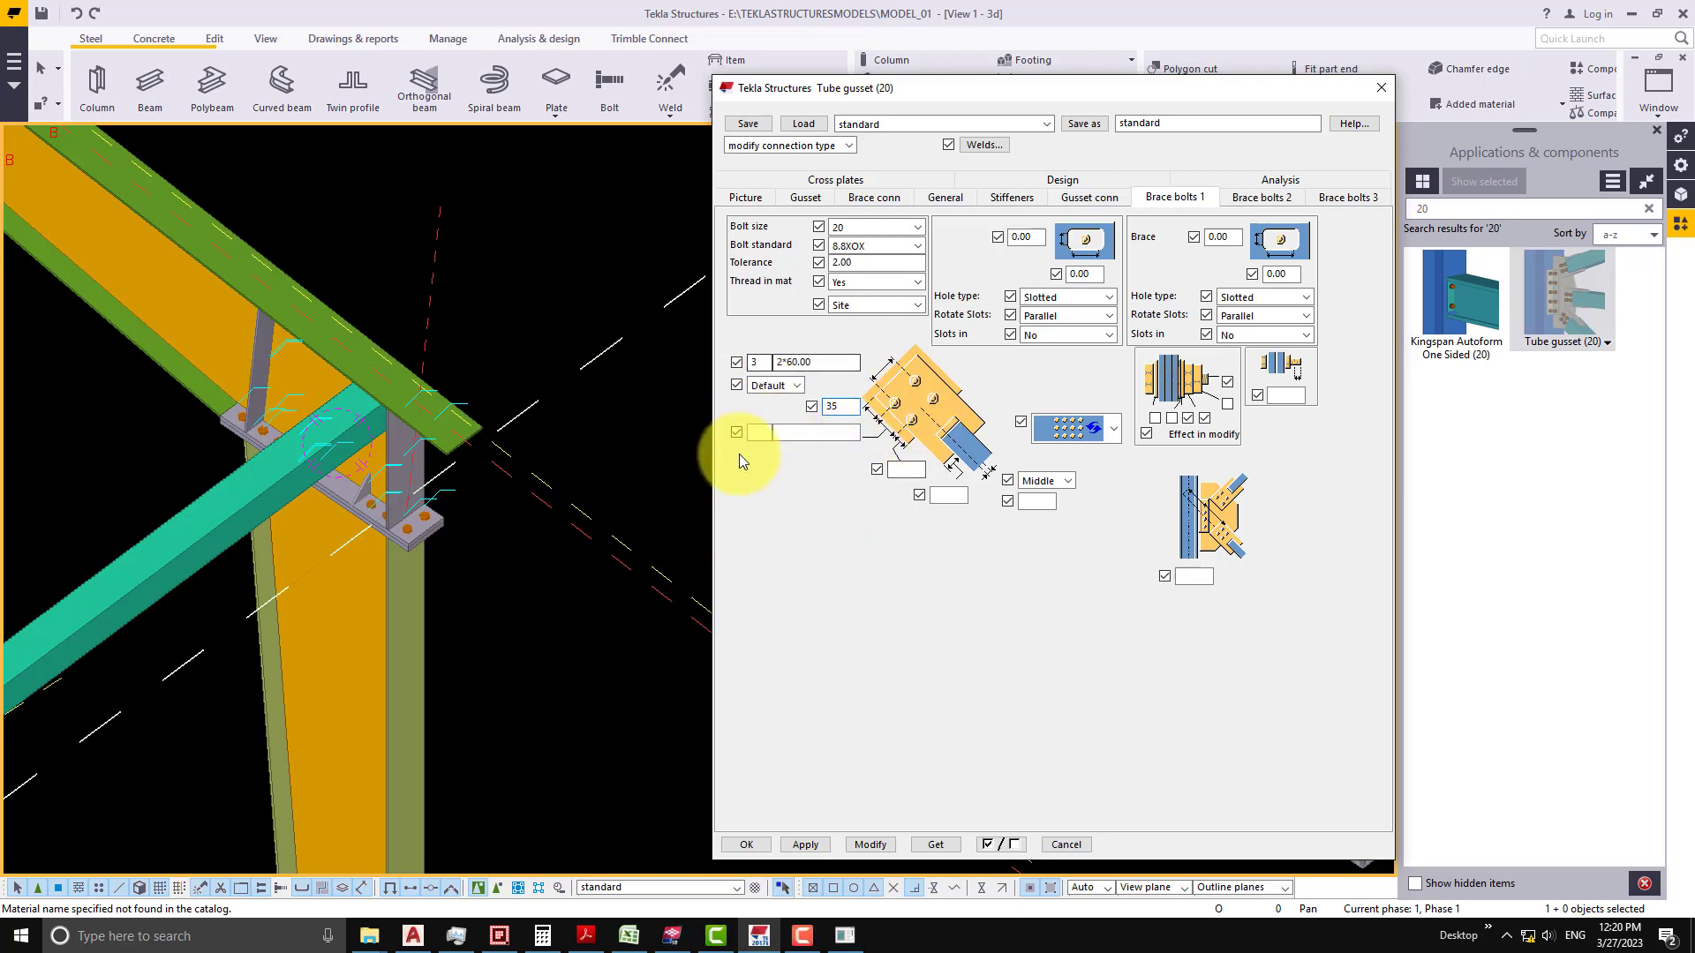
click(756, 434)
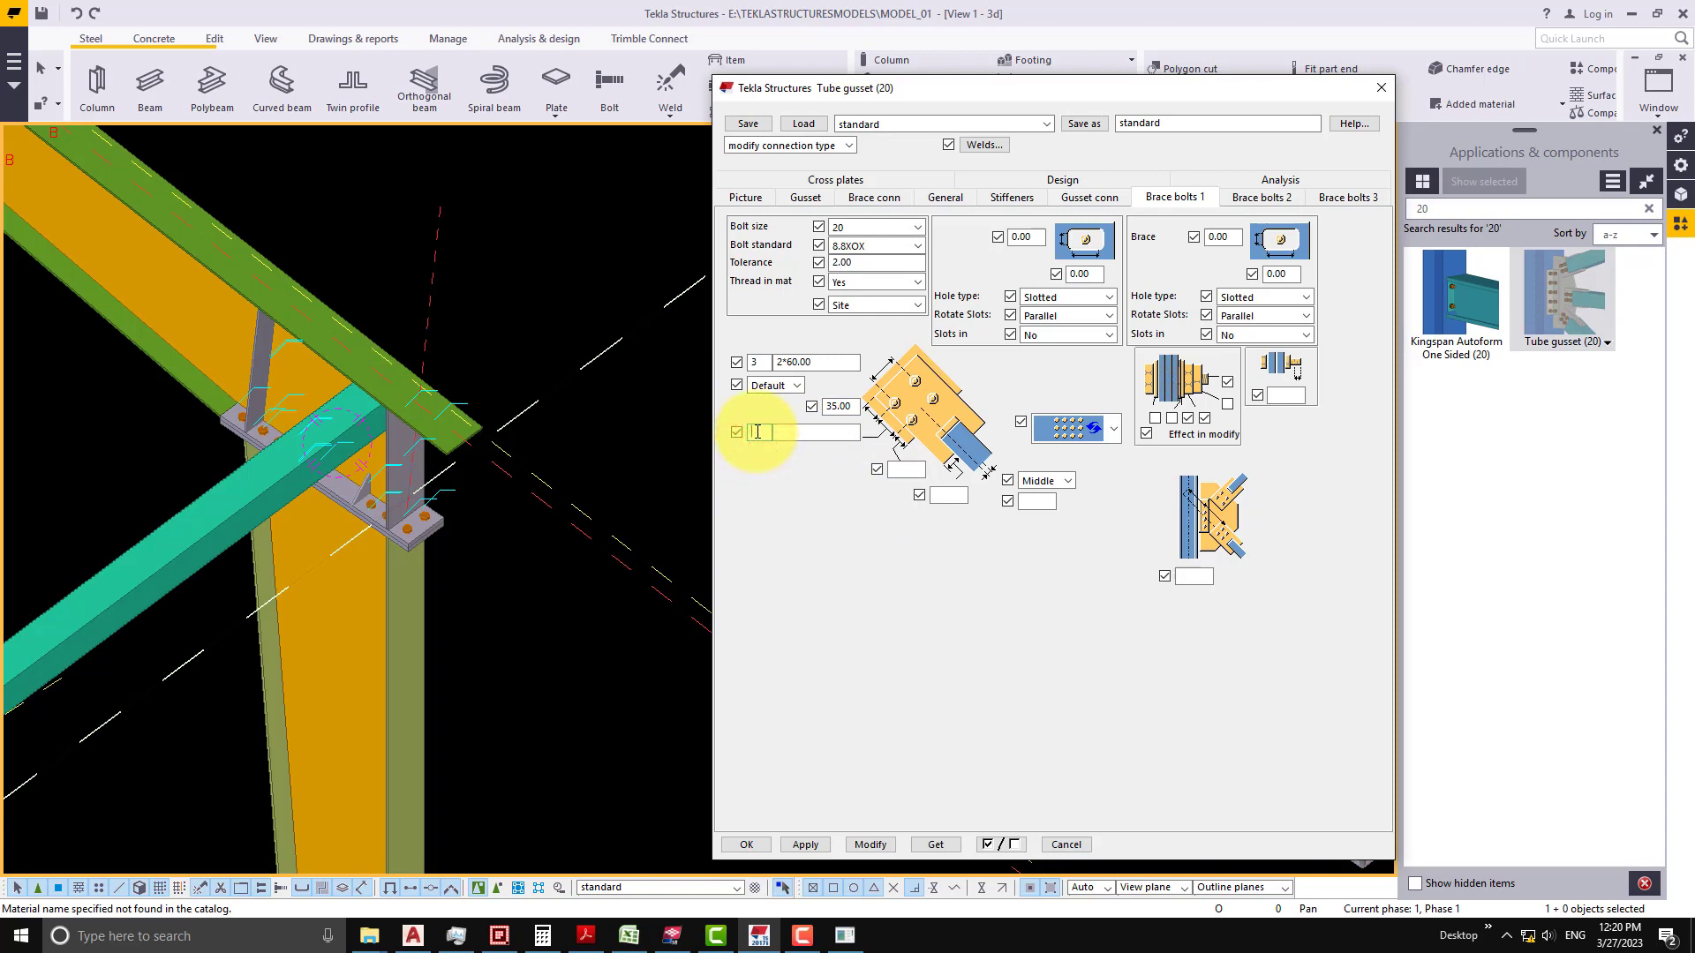
double_click(839, 407)
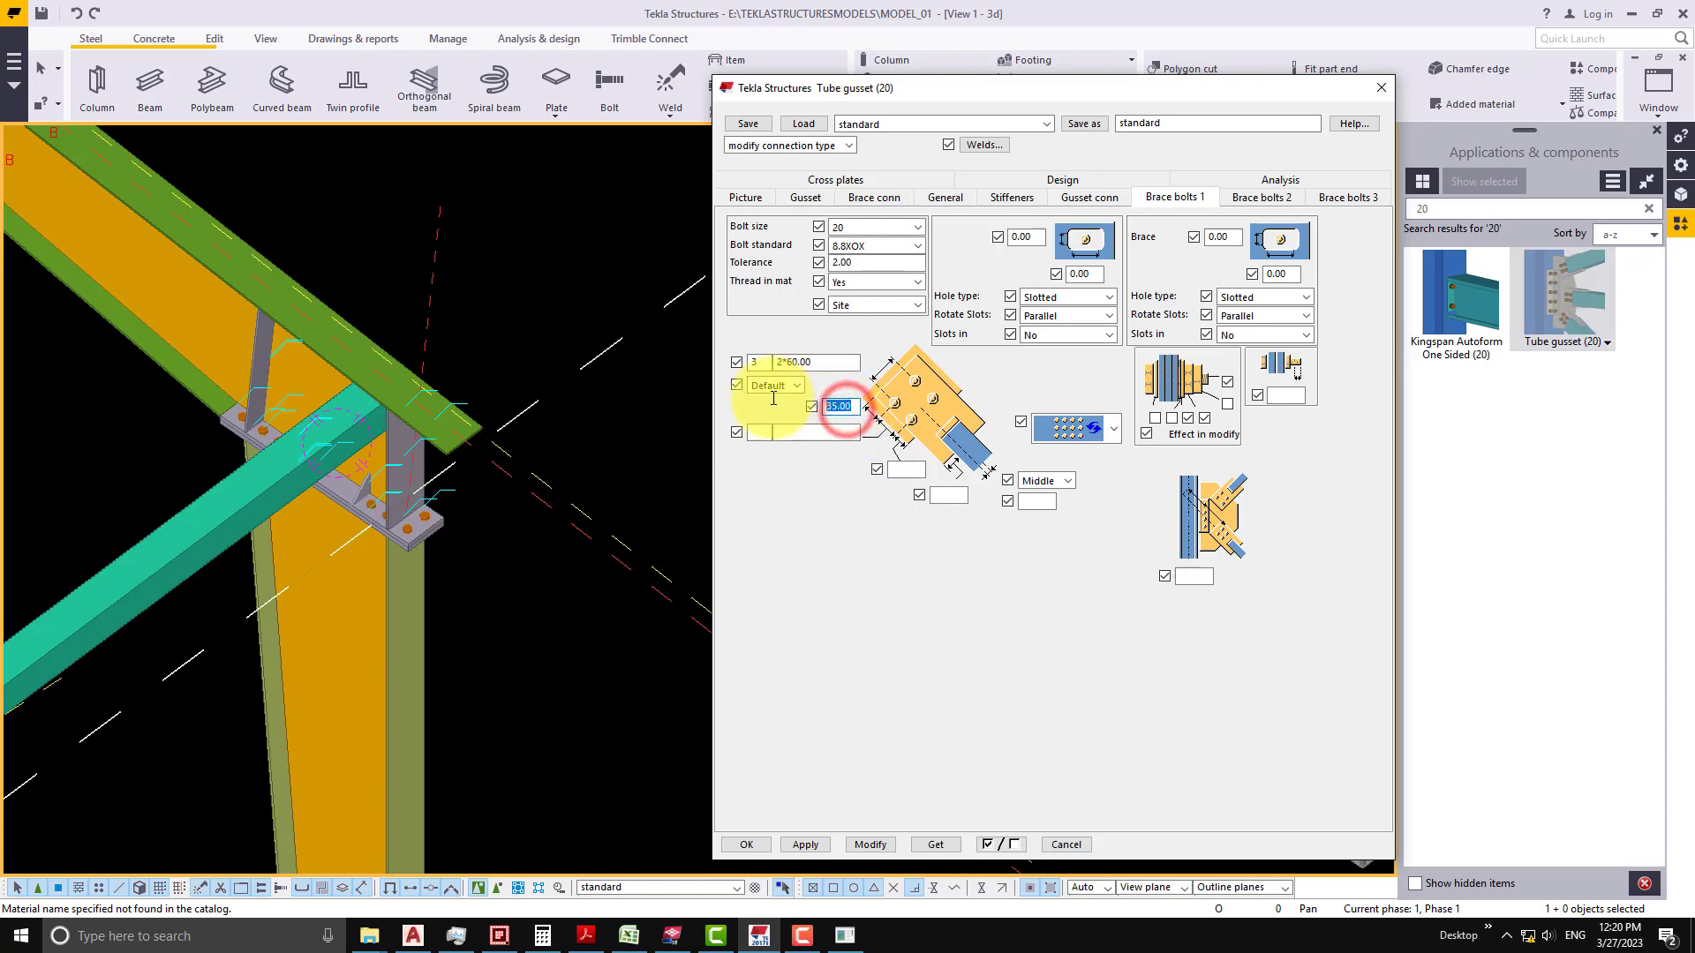
- Set 1 bolt across, distances 35 and 20.00, and Middle stagger position
click(755, 433)
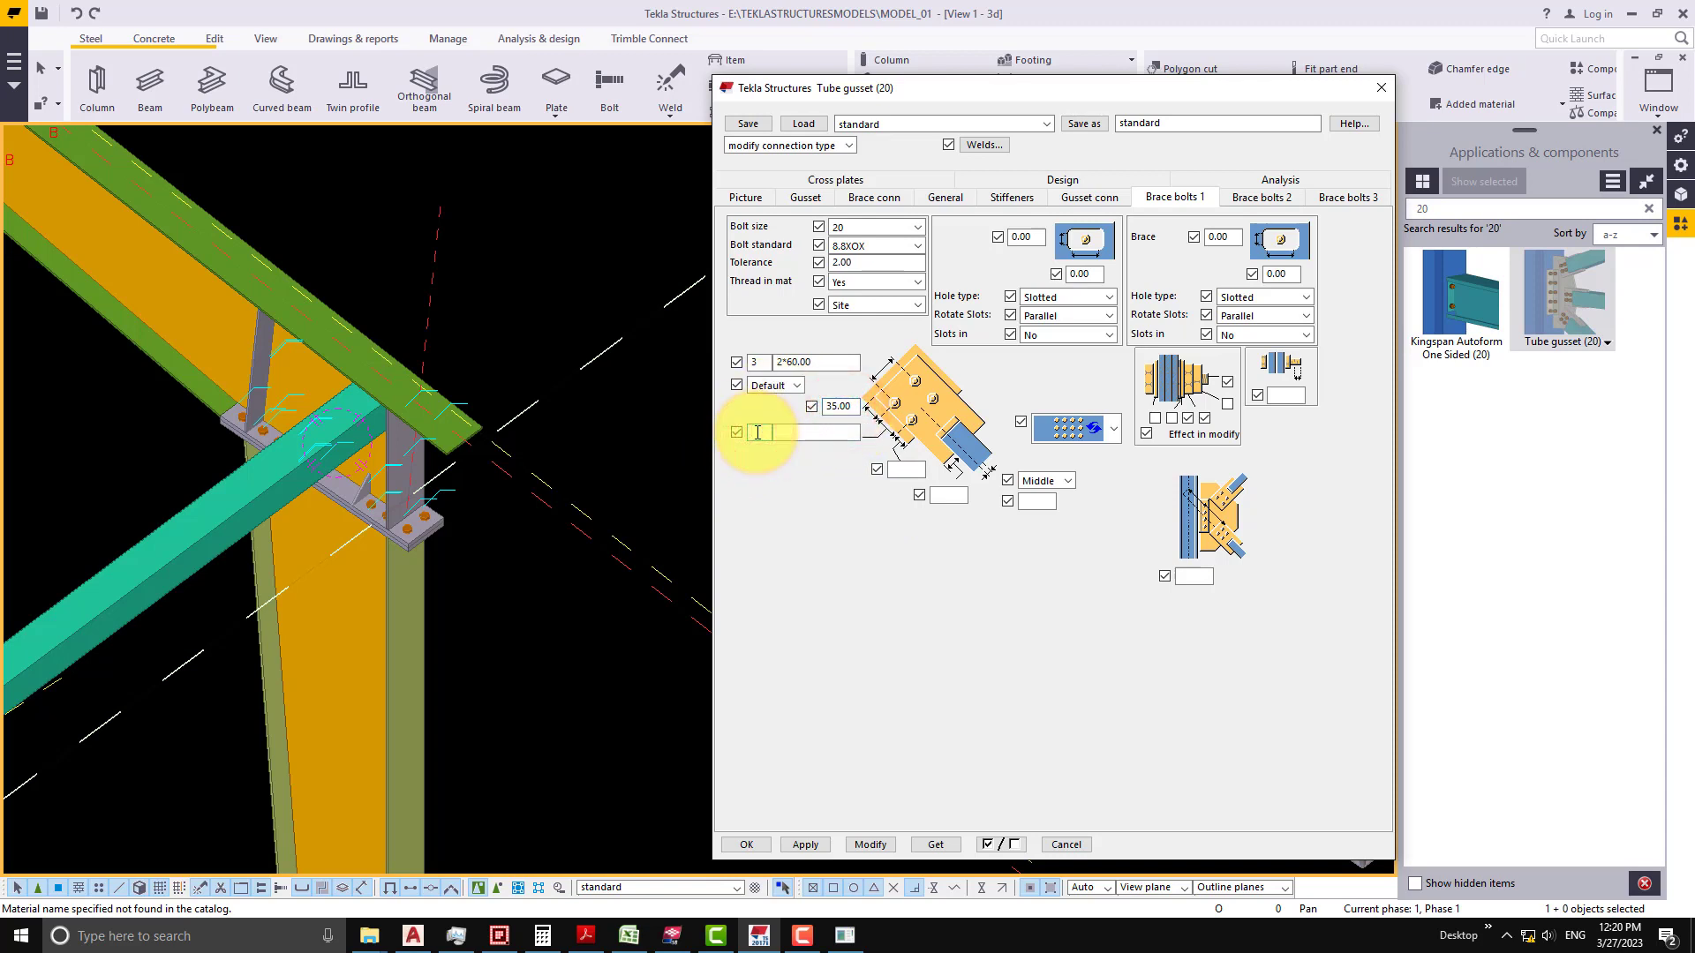
text(1)
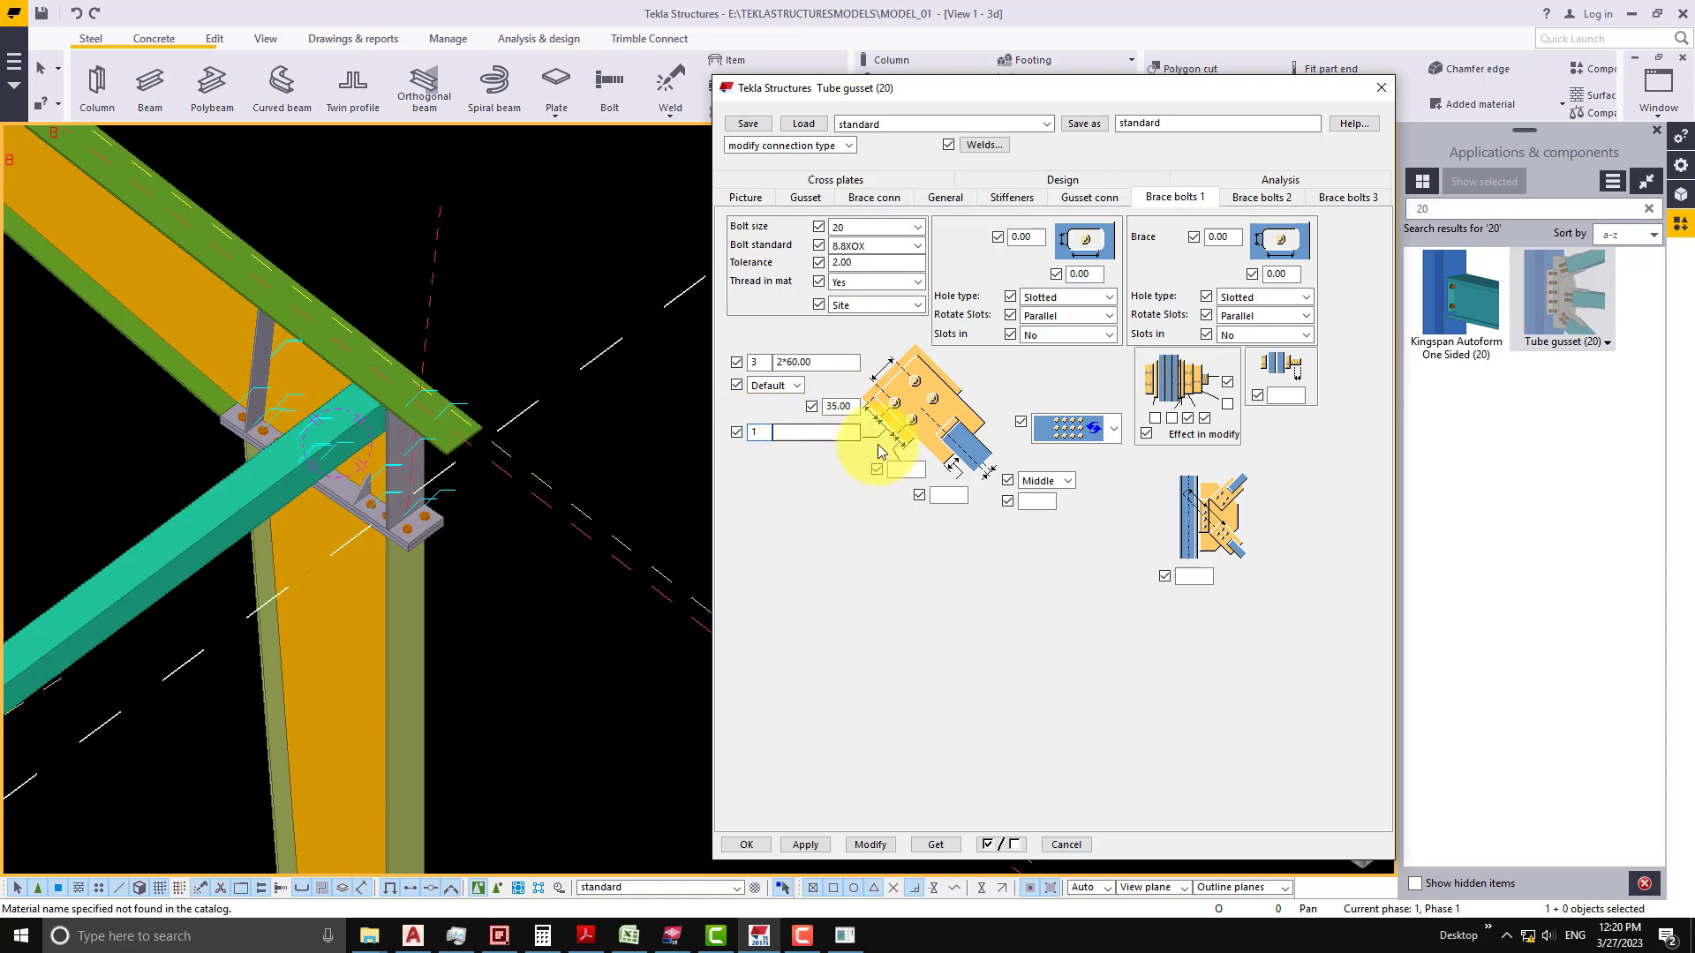
click(828, 434)
click(904, 469)
text(35)
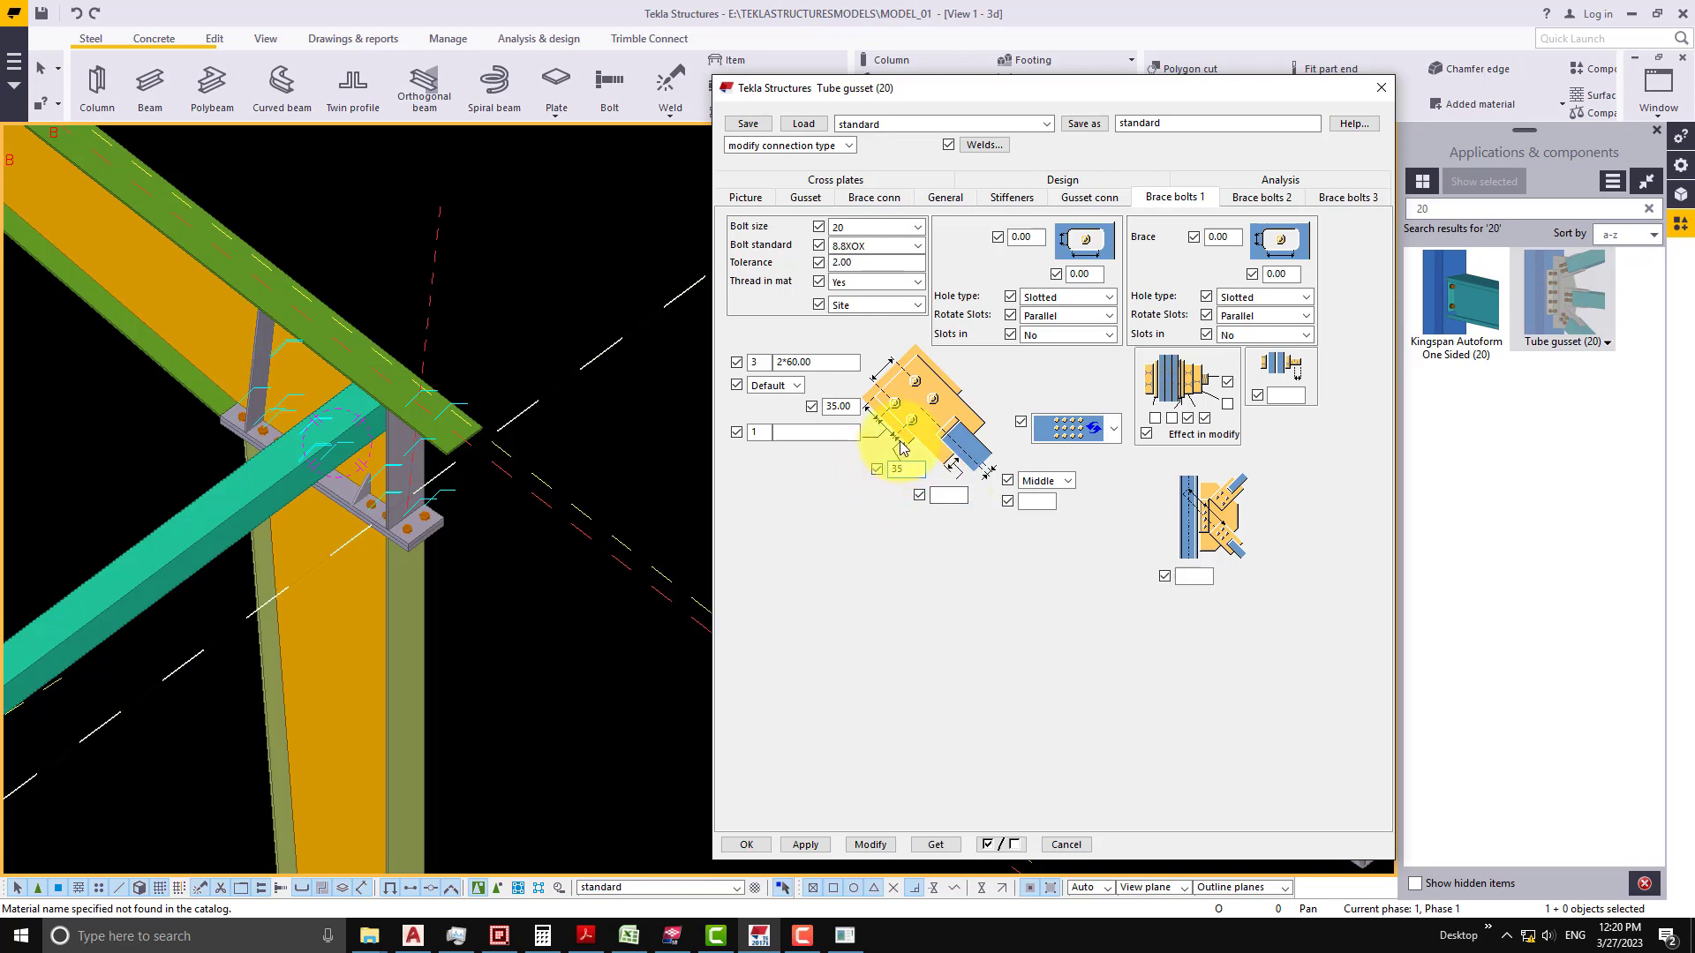
click(951, 492)
text(20)
click(1040, 499)
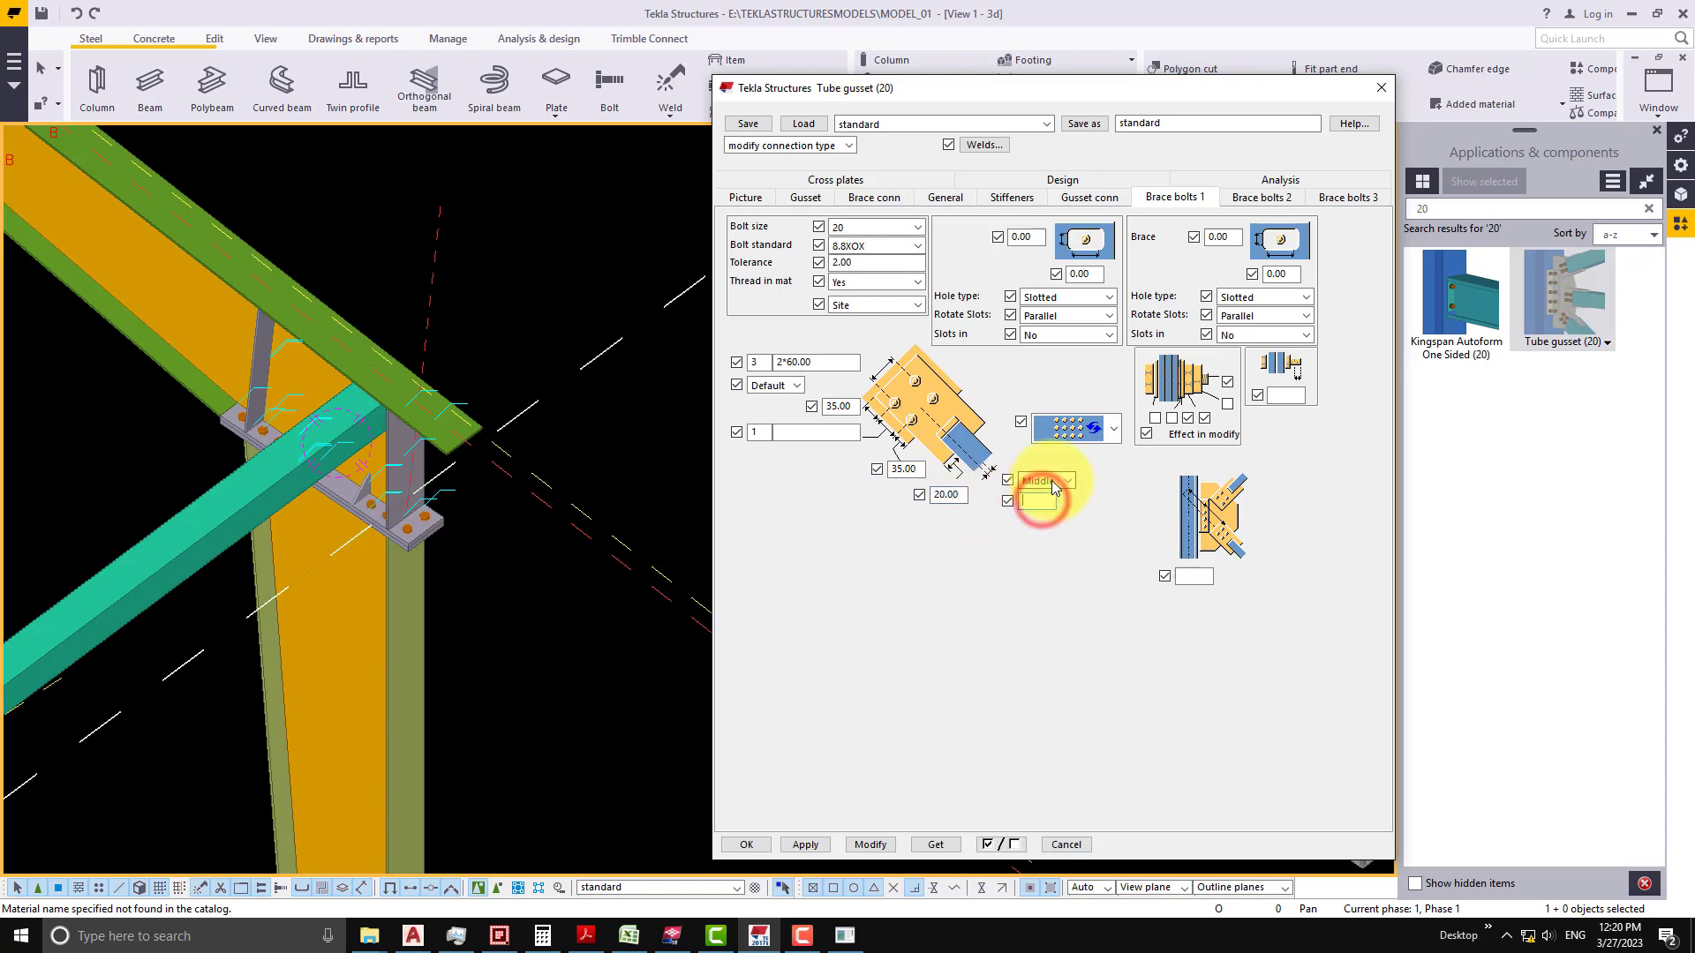
click(1053, 486)
click(1045, 533)
click(1029, 501)
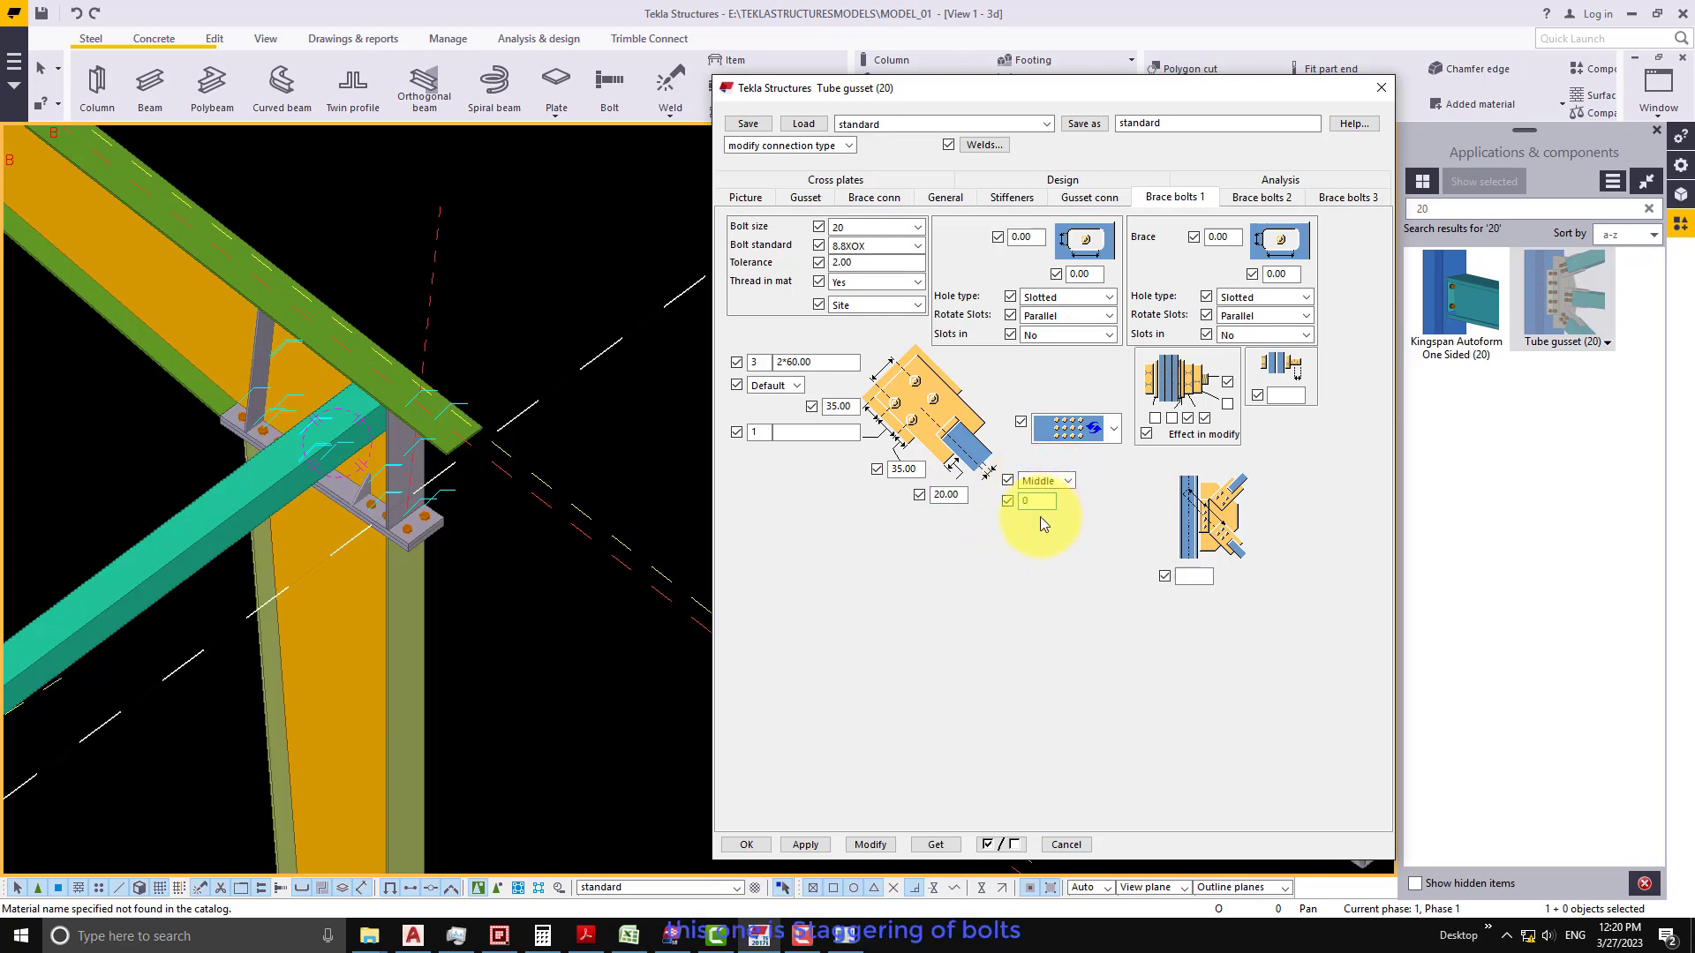
- Pick the brace bolt layout from the bolt pattern picture dropdown
click(1114, 429)
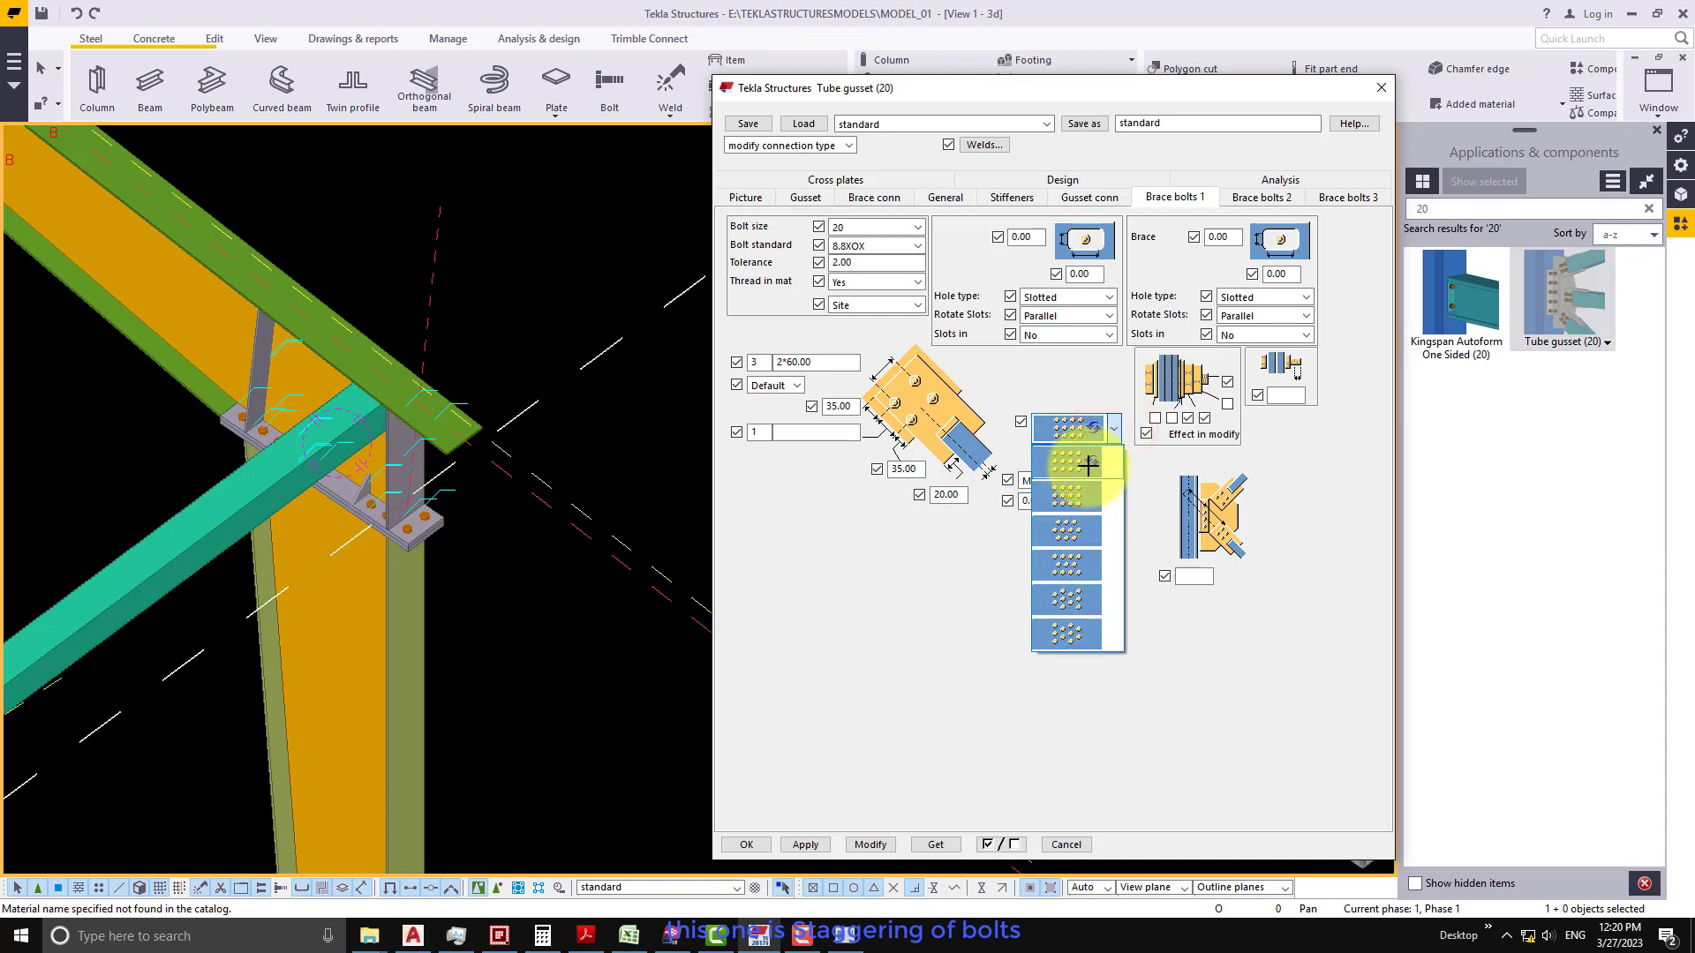
click(1089, 463)
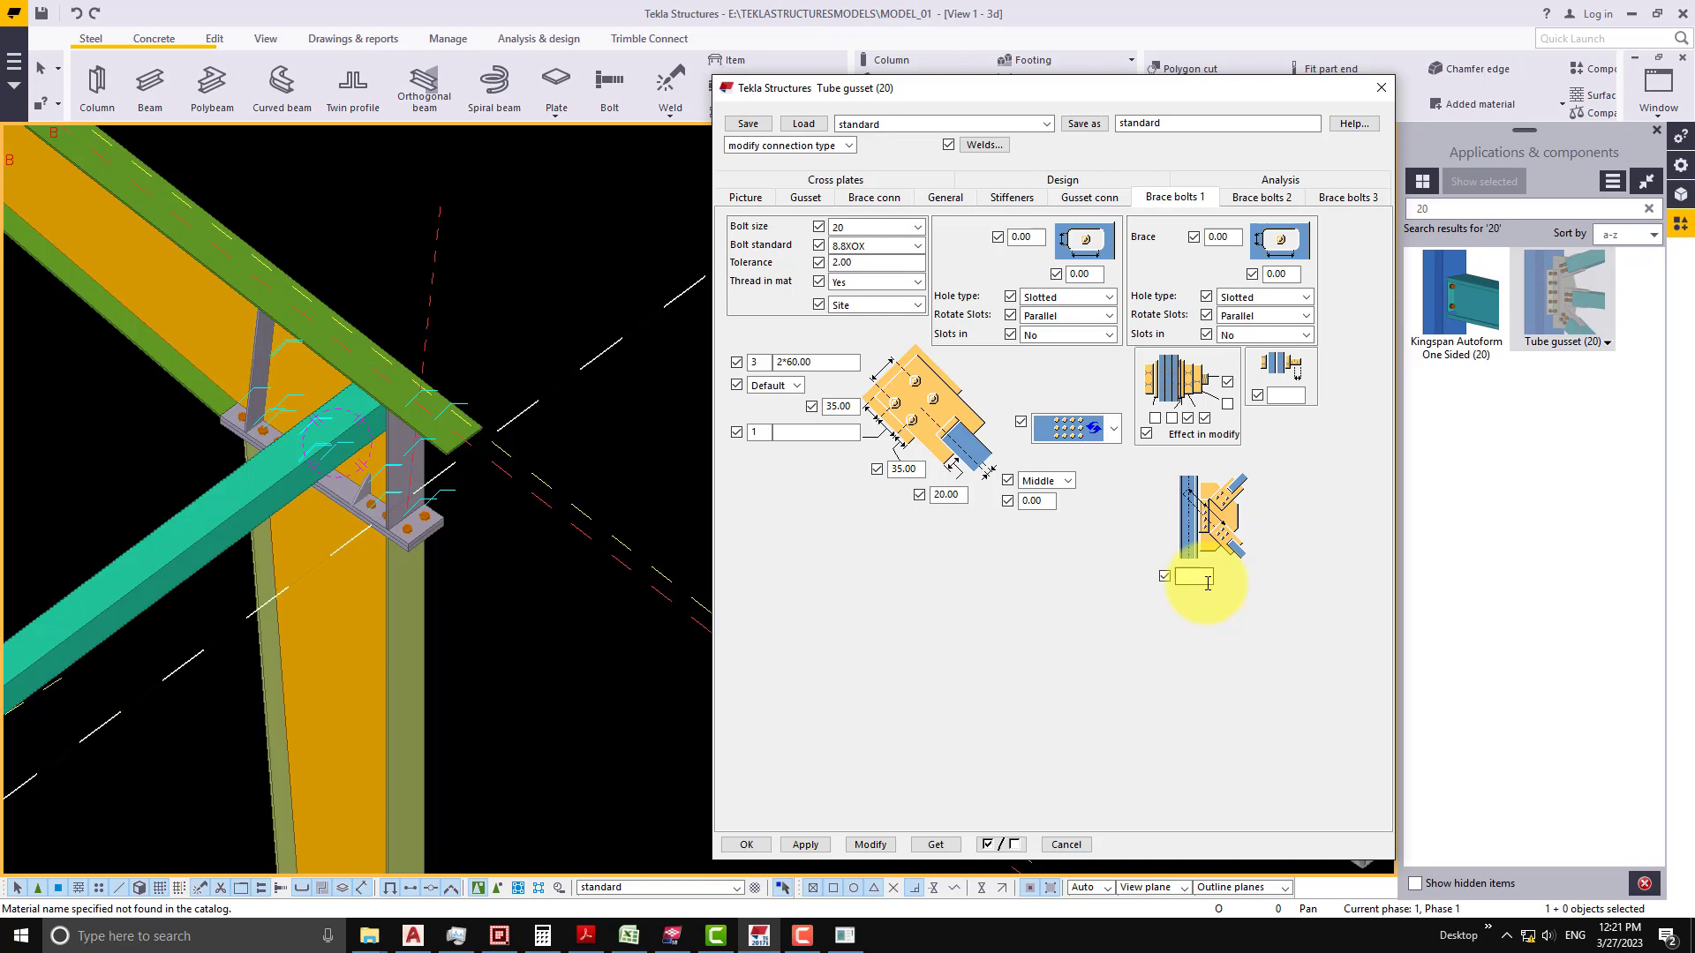
- Save the Tube gusset settings as TUBE GUSSET_01 and apply them
double_click(1166, 124)
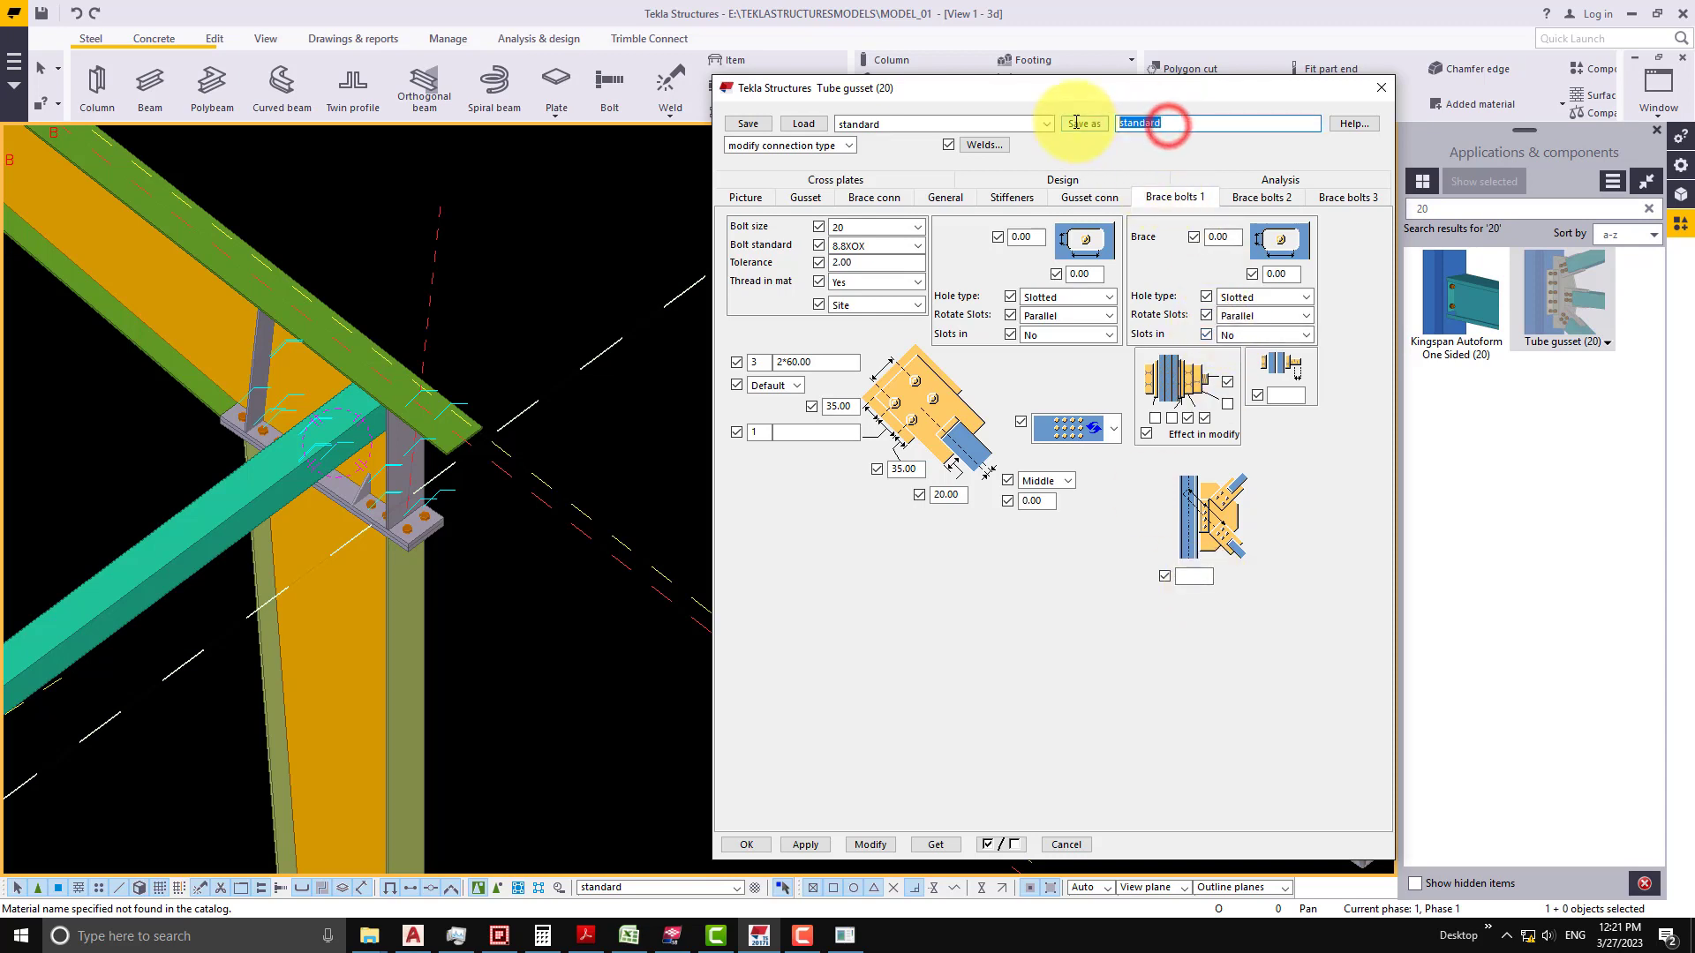
text(TU)
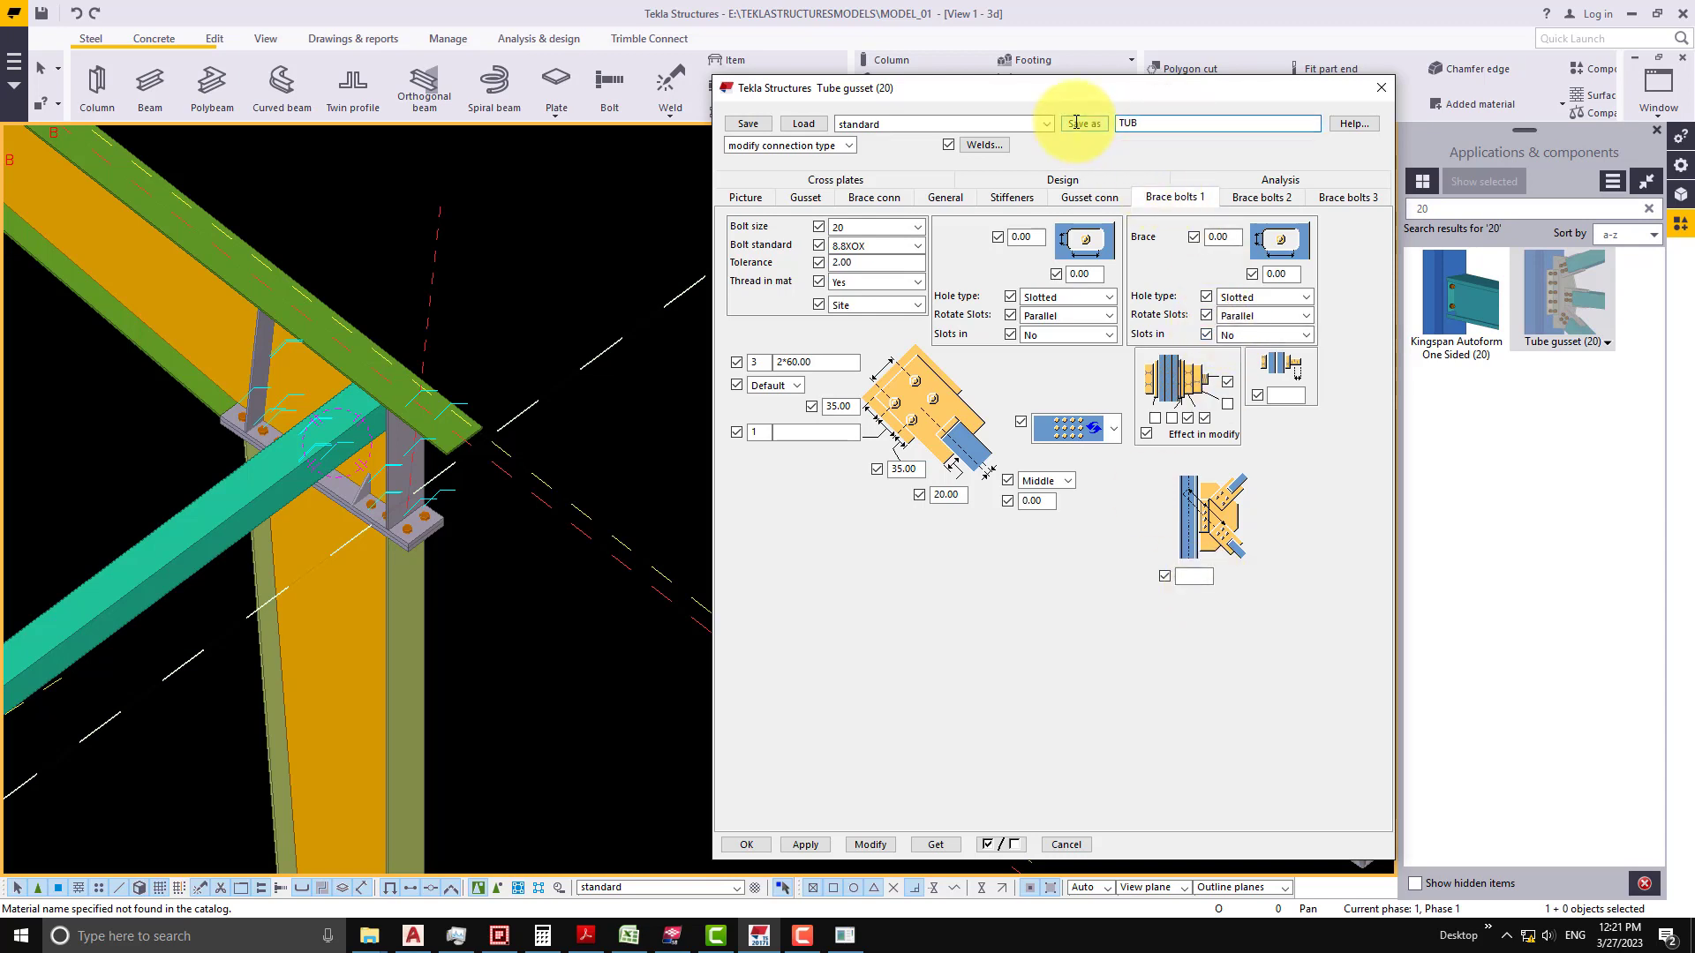
text(BE )
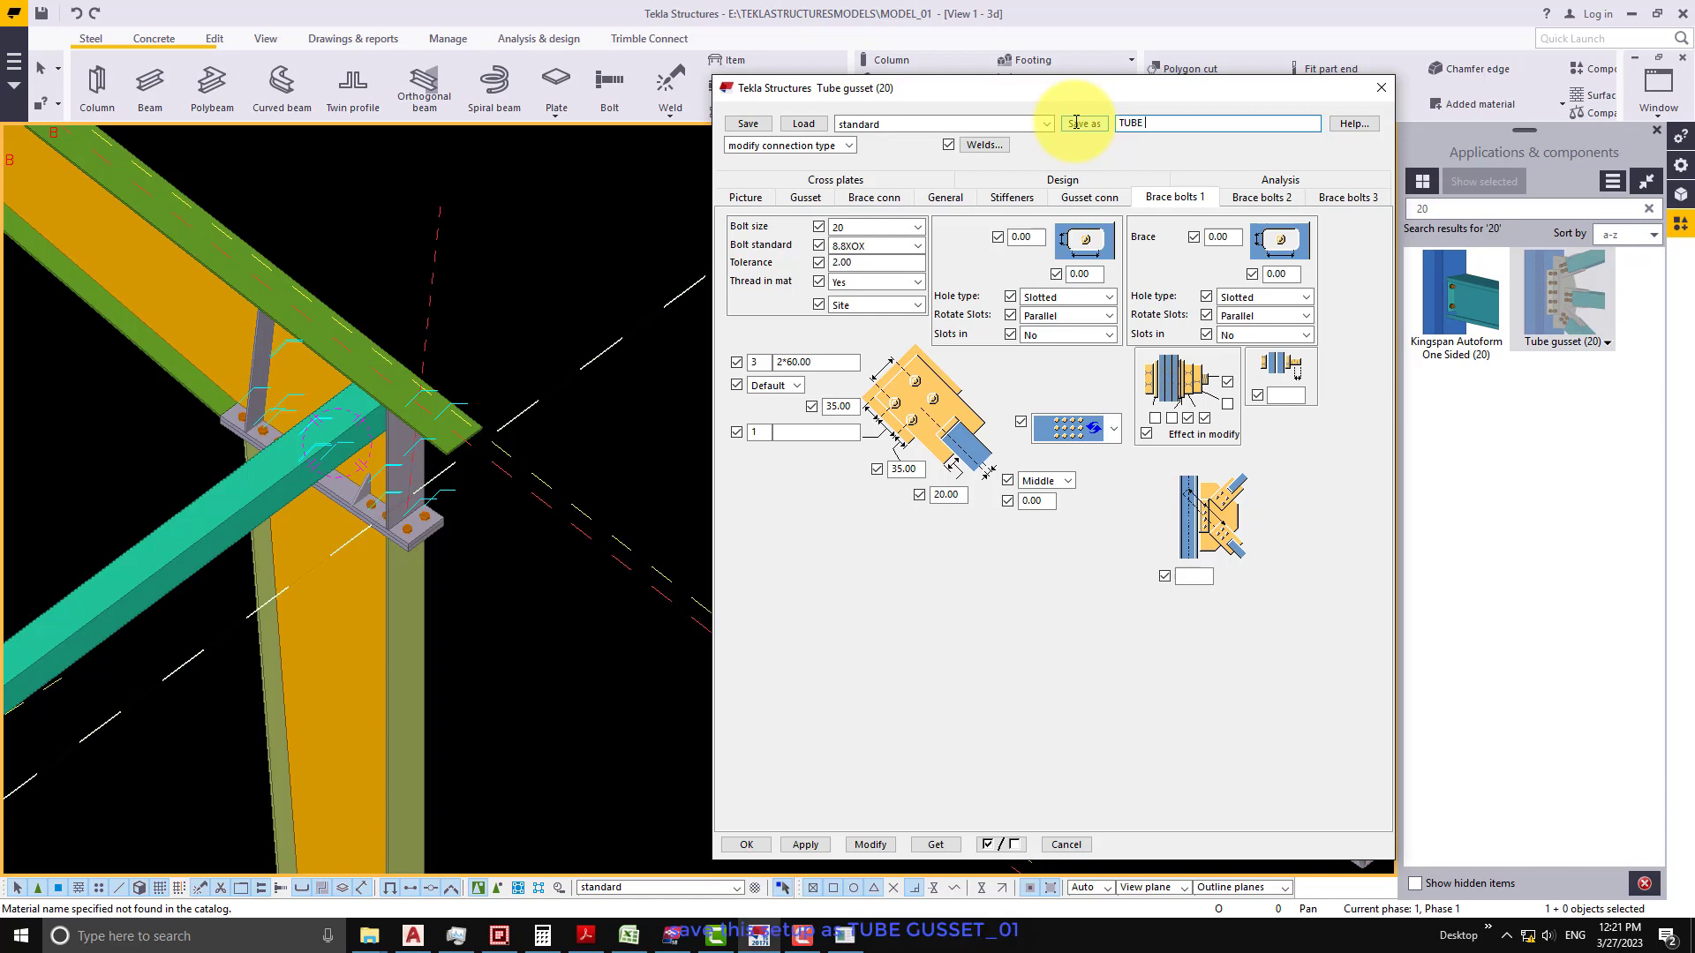
text(GUSSET_01)
click(1079, 123)
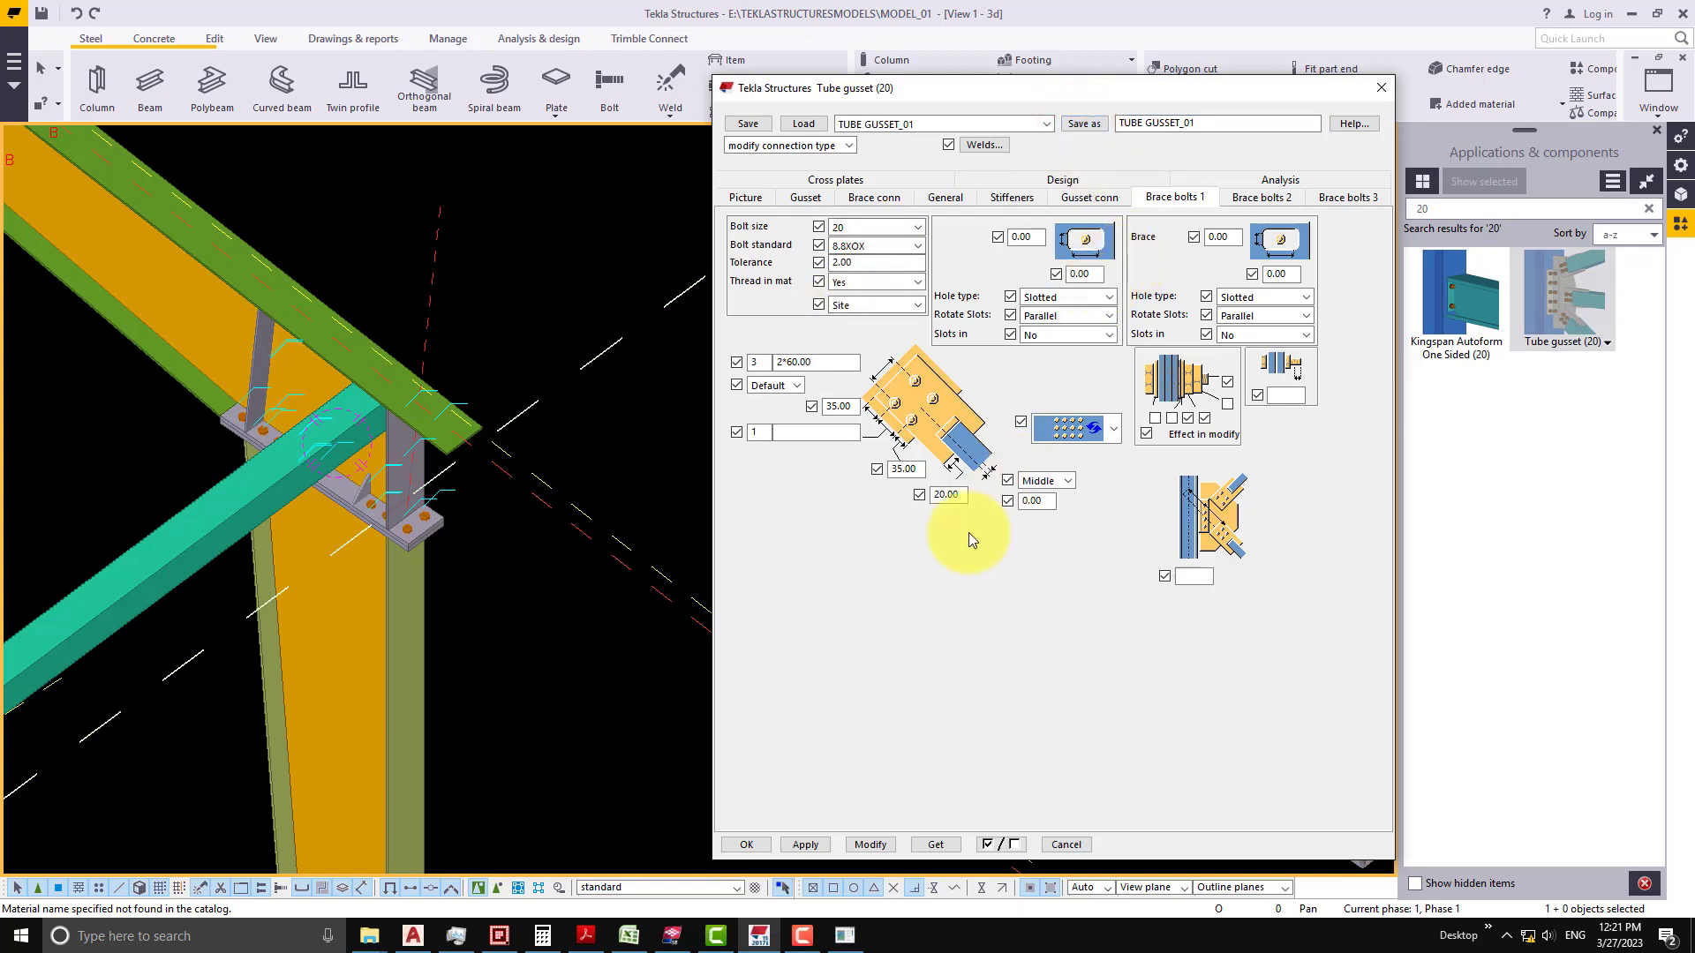
click(828, 840)
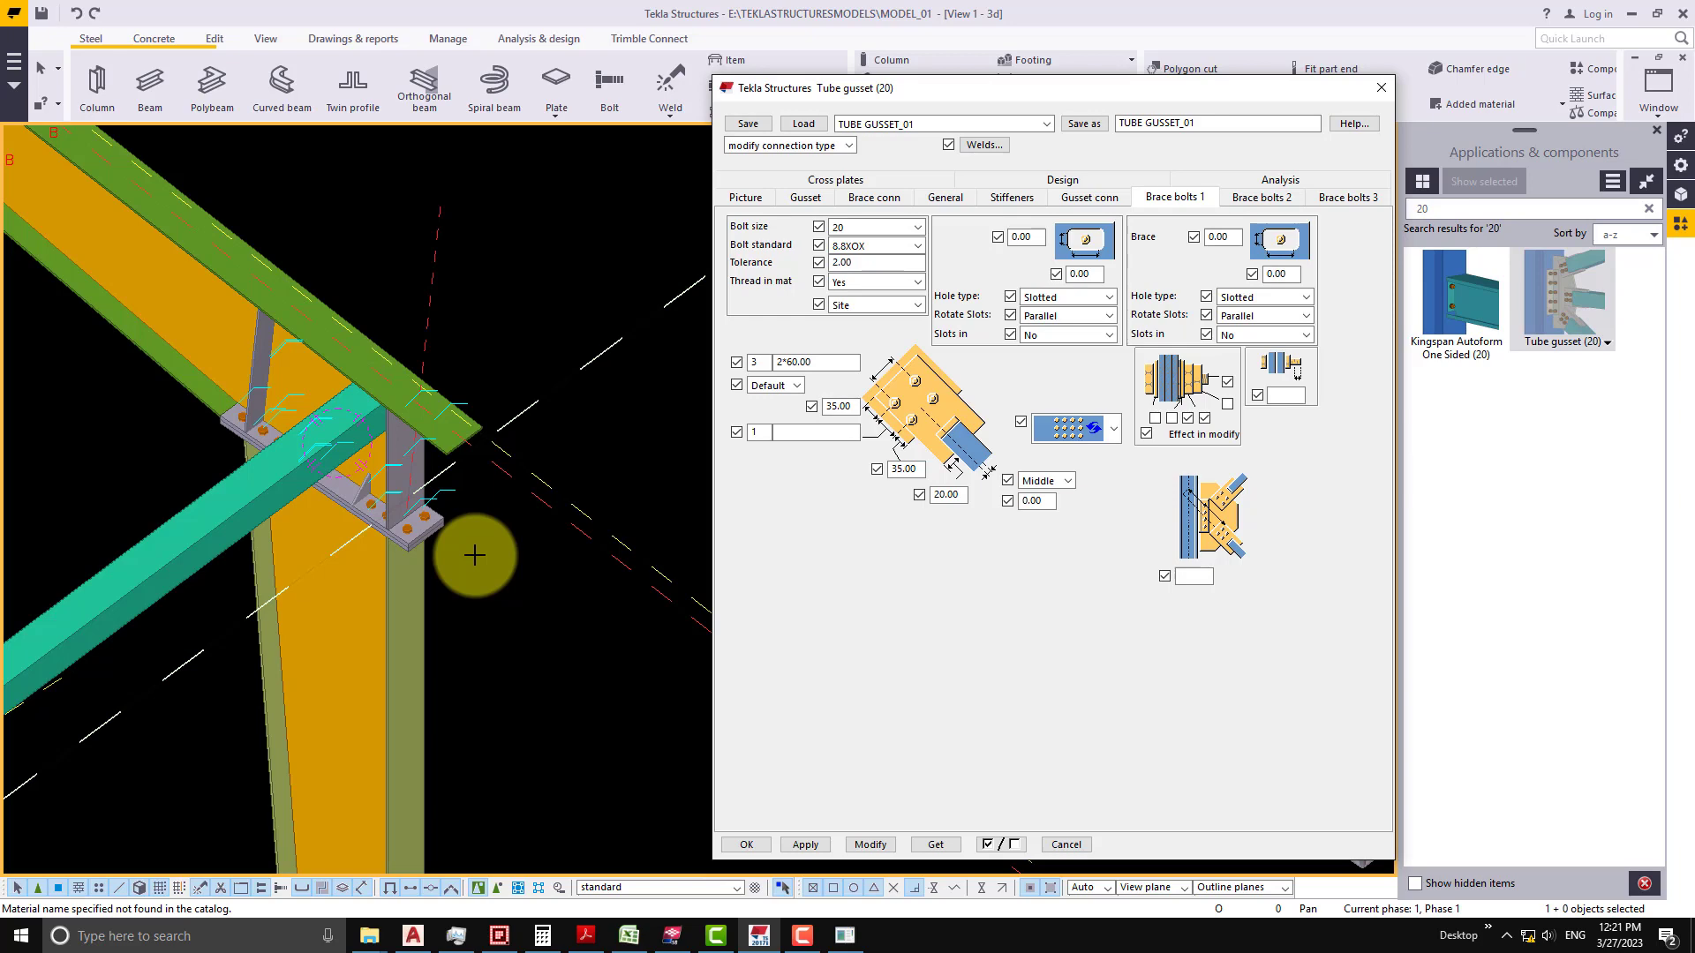
- With selection inside components enabled, pick the column then the tube brace to create the gusset
scroll(415, 459, down, 6)
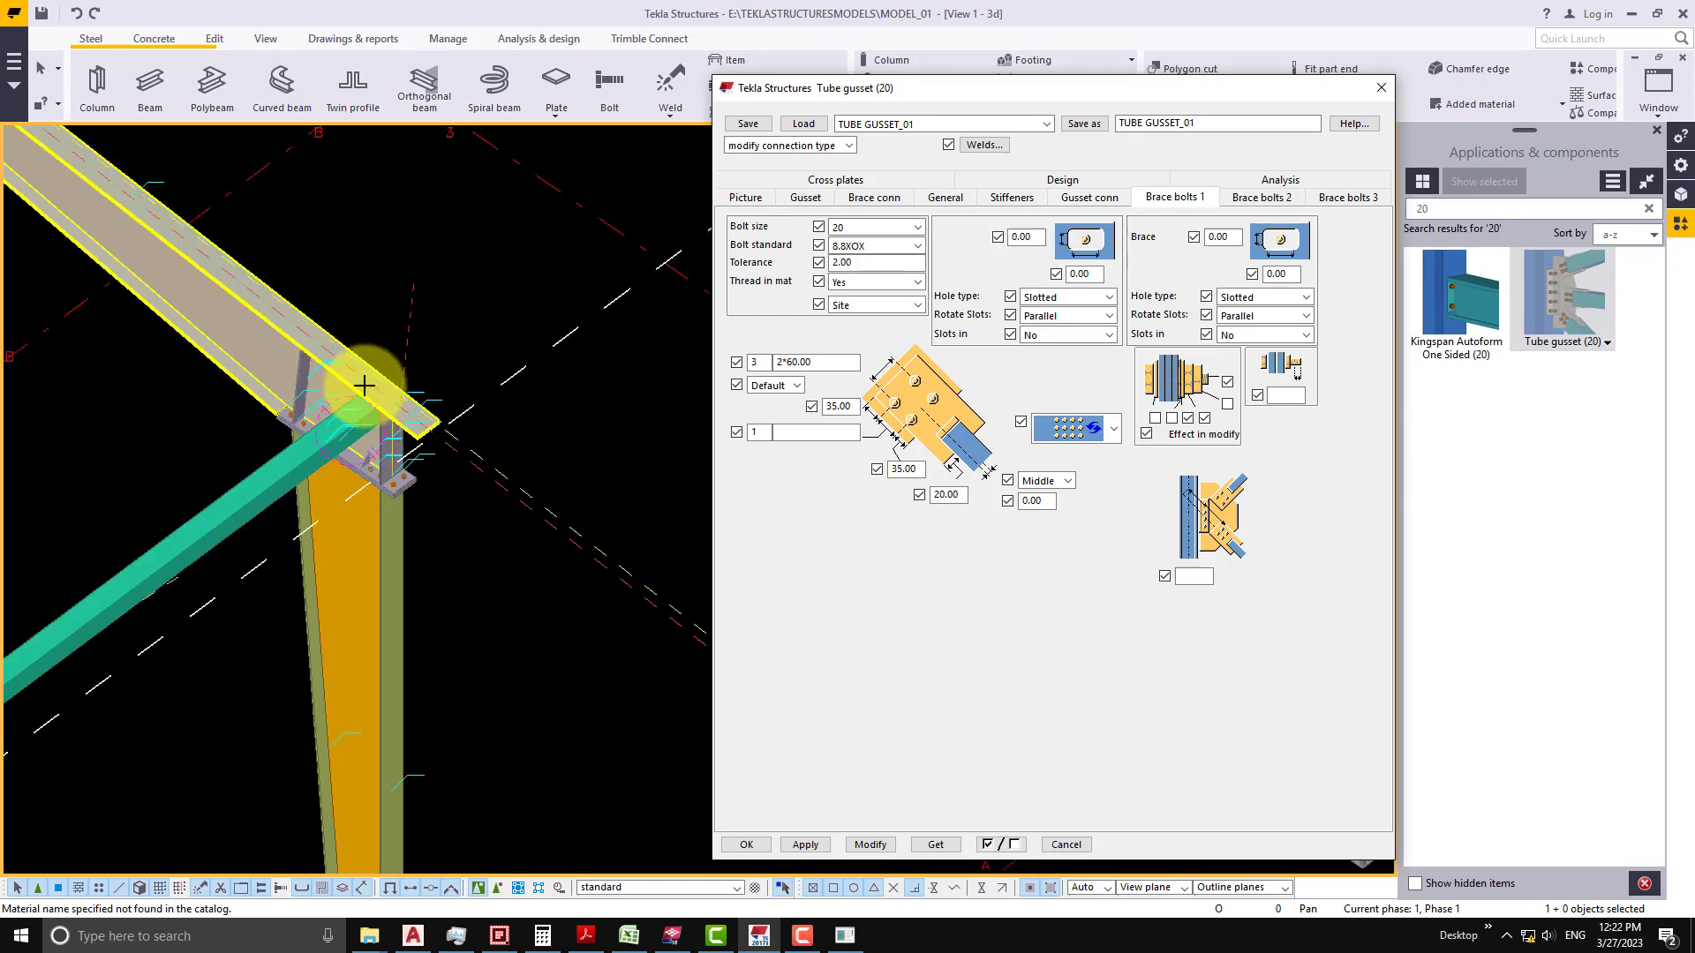
scroll(252, 600, up, 6)
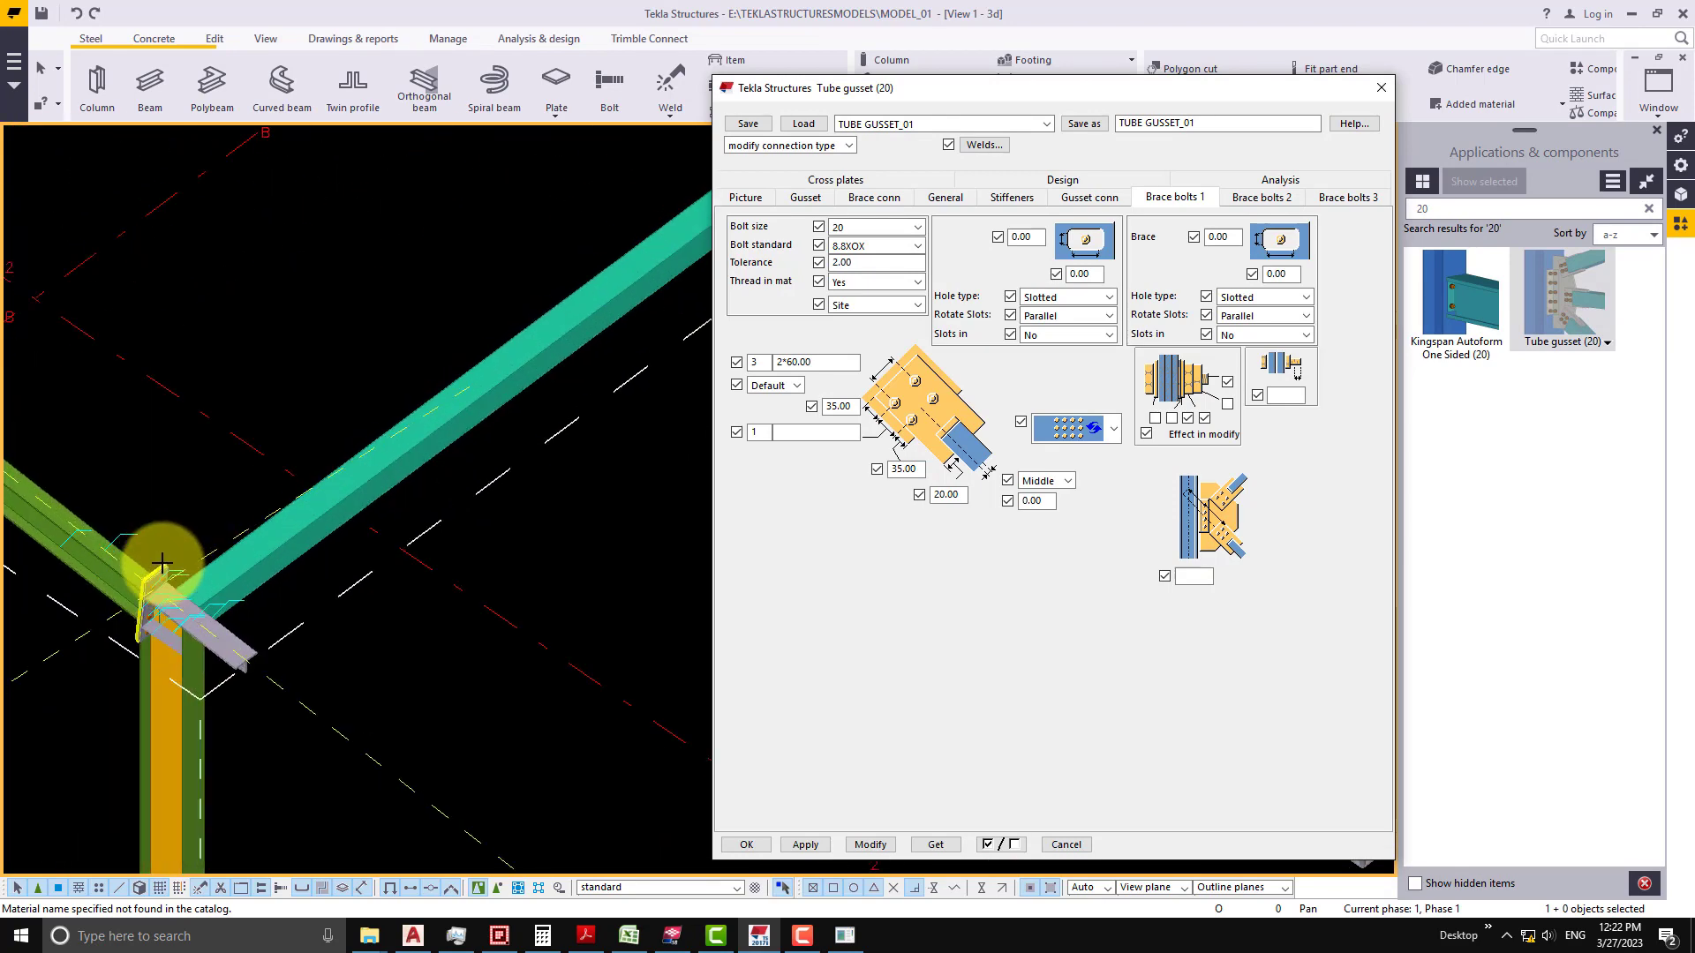
ctrl+middle_drag(186, 658, 222, 678)
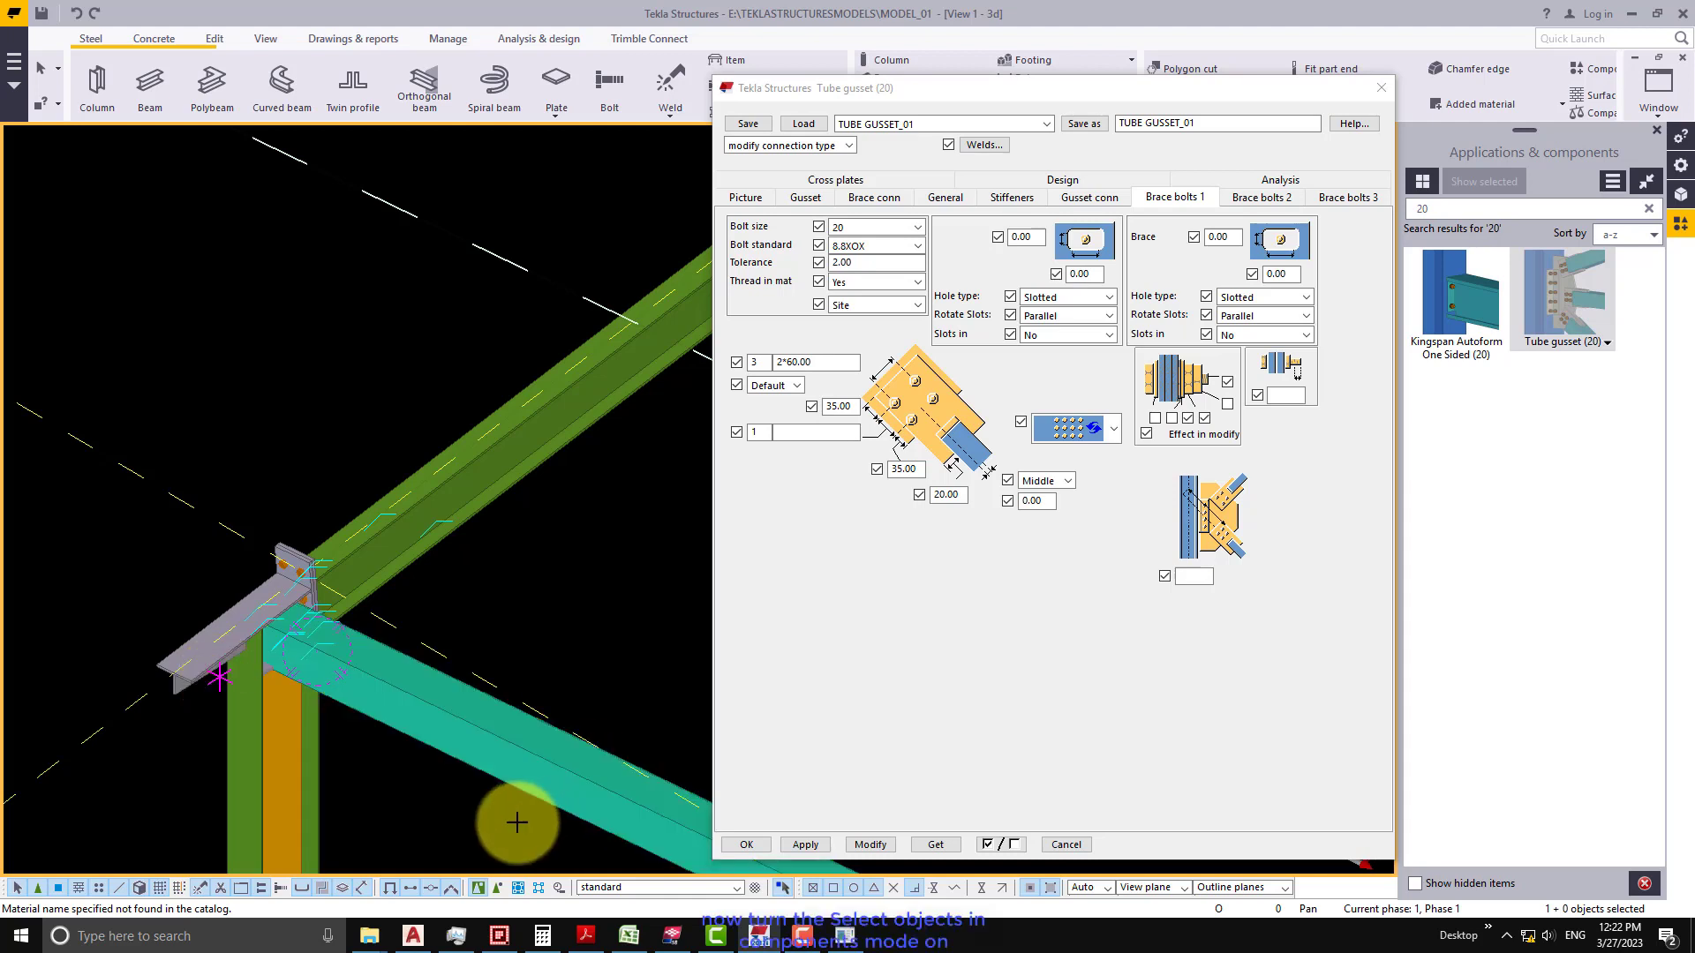
click(496, 888)
scroll(397, 756, up, 3)
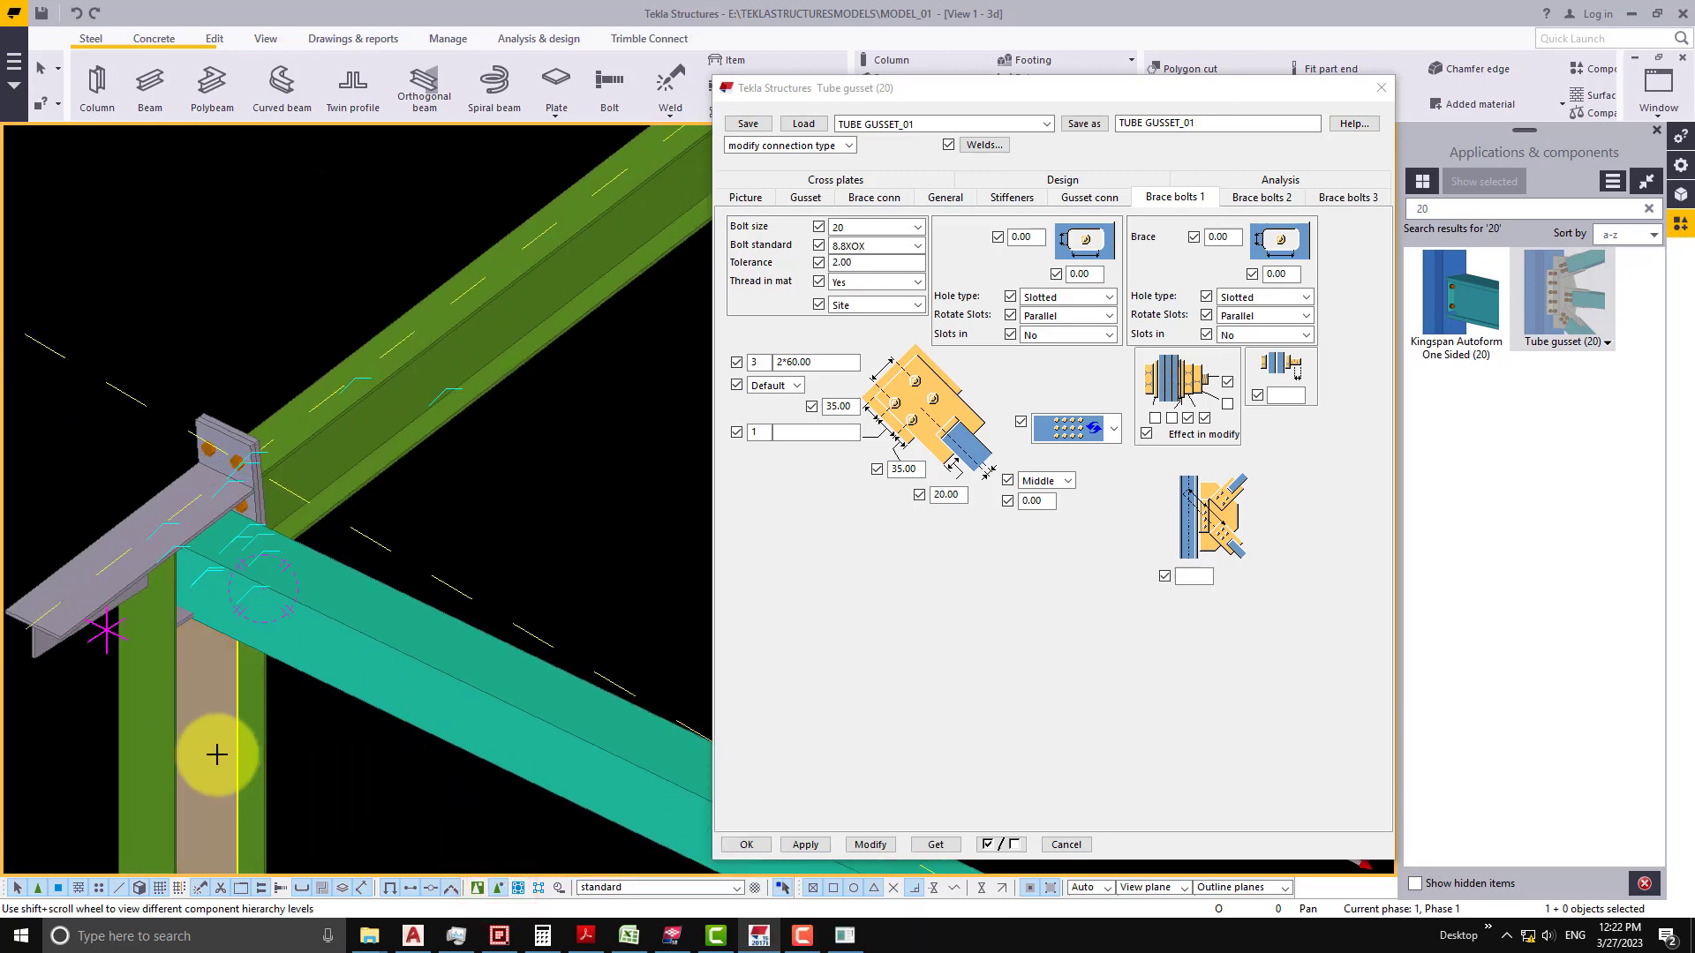
ctrl+middle_drag(216, 754, 104, 587)
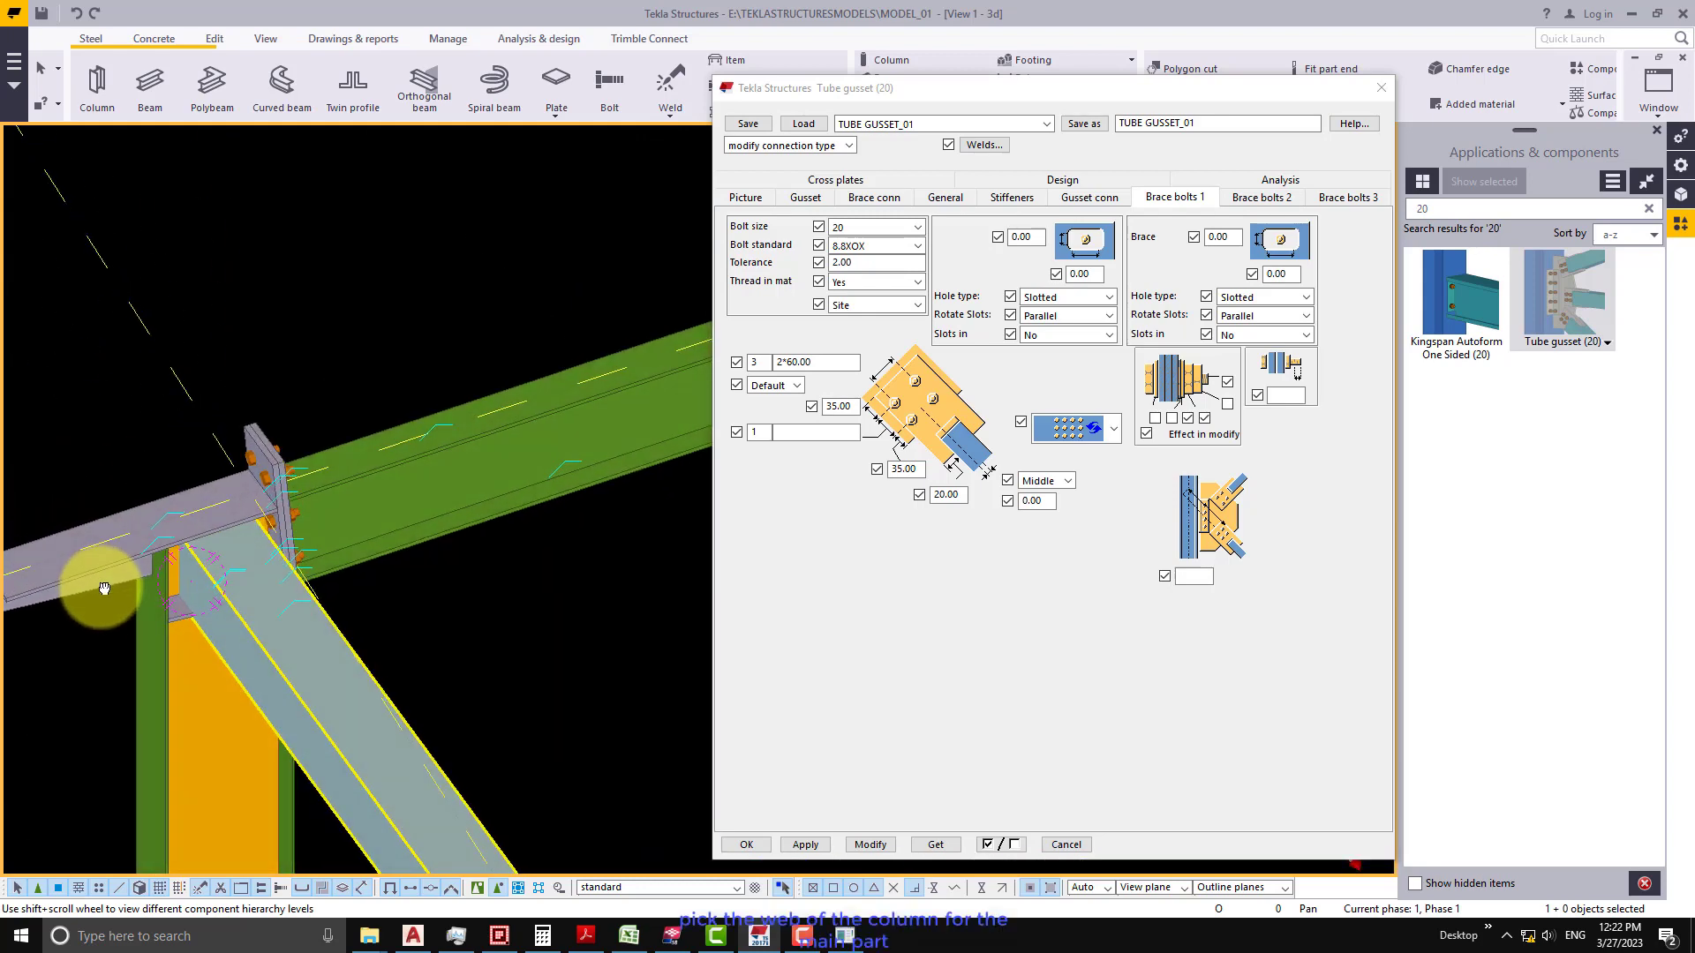
click(221, 748)
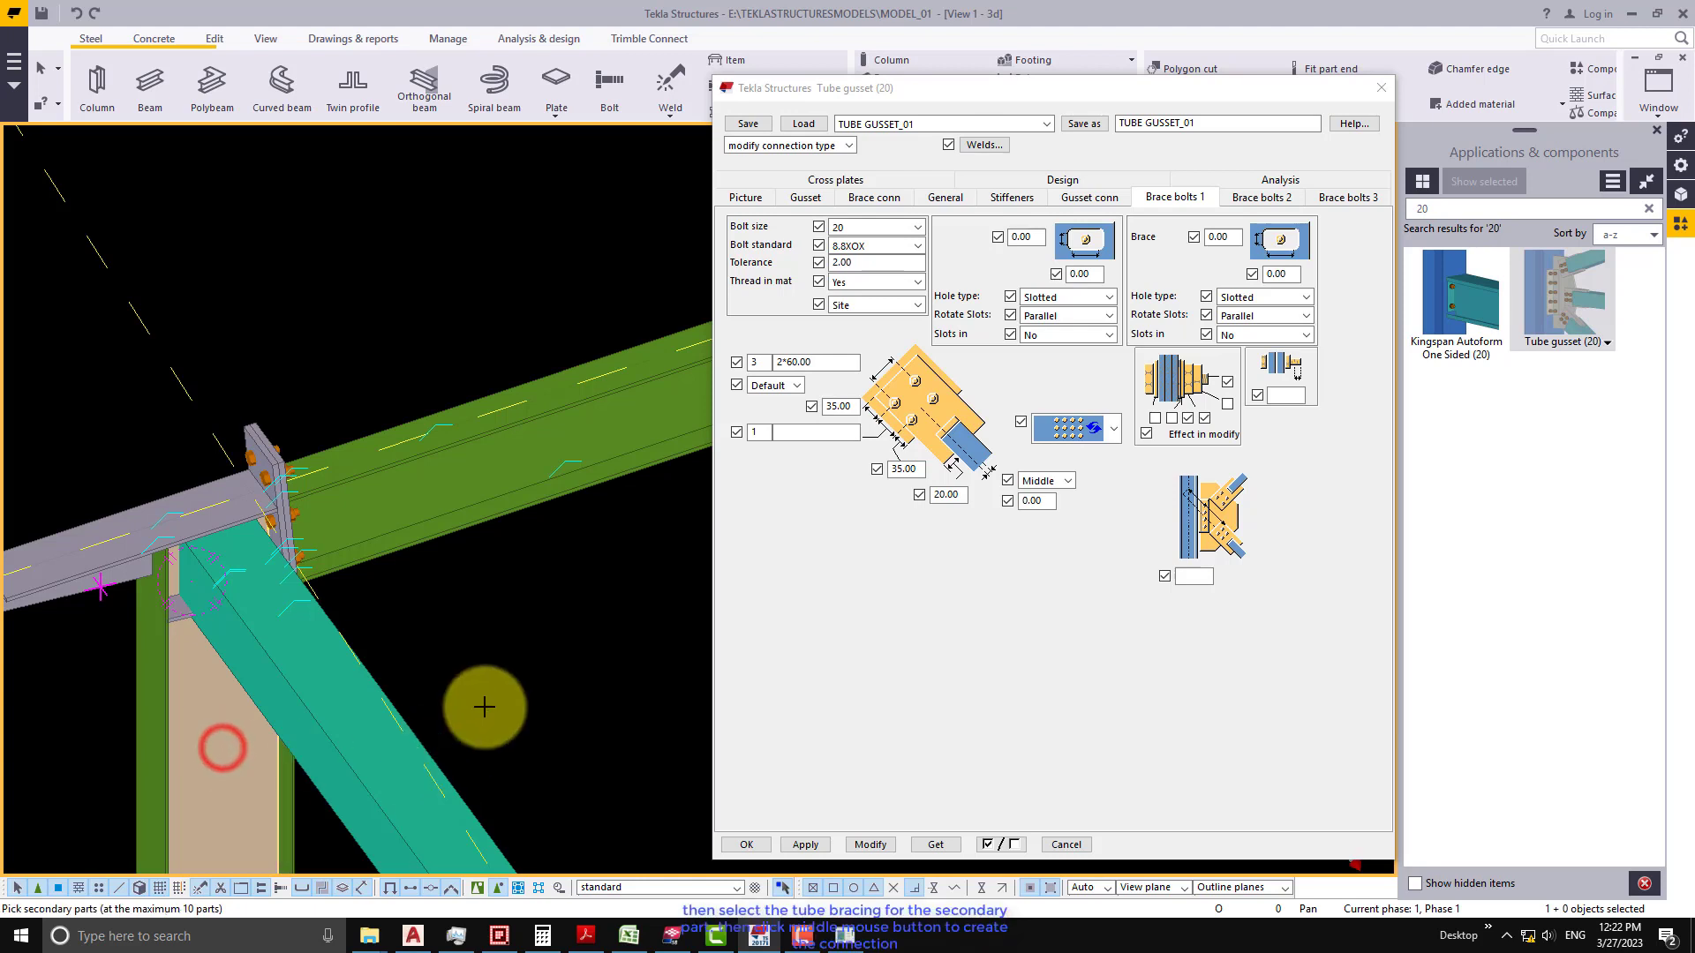
click(336, 757)
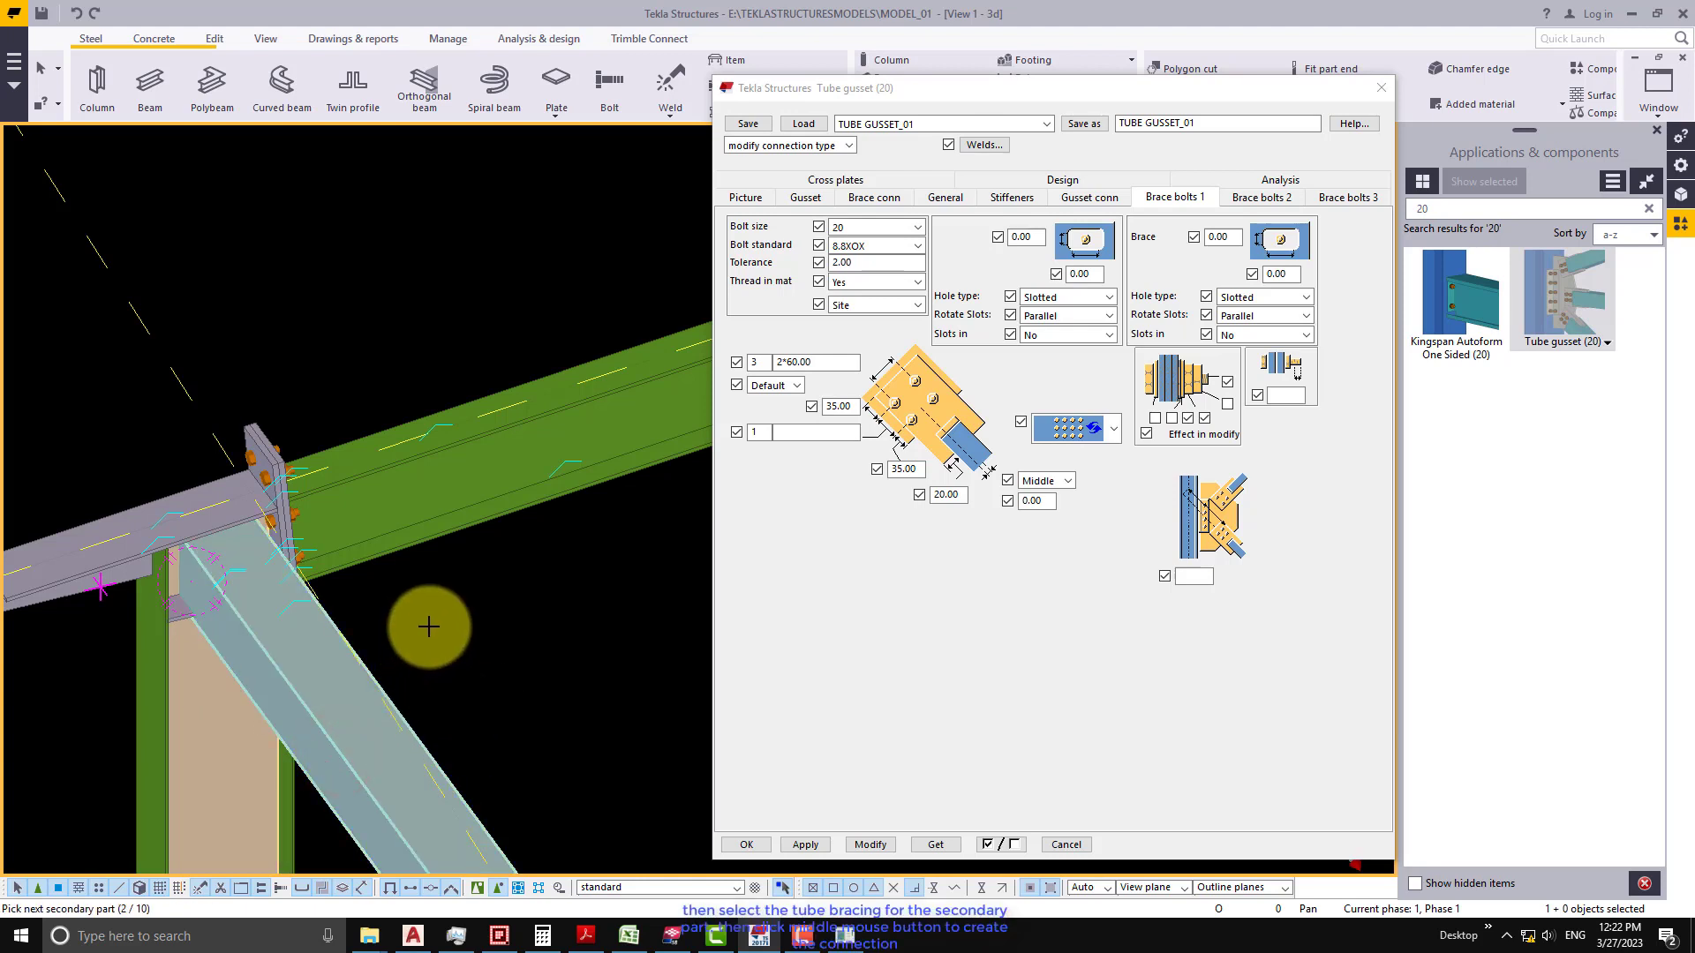
middle_click(429, 626)
scroll(284, 587, up, 10)
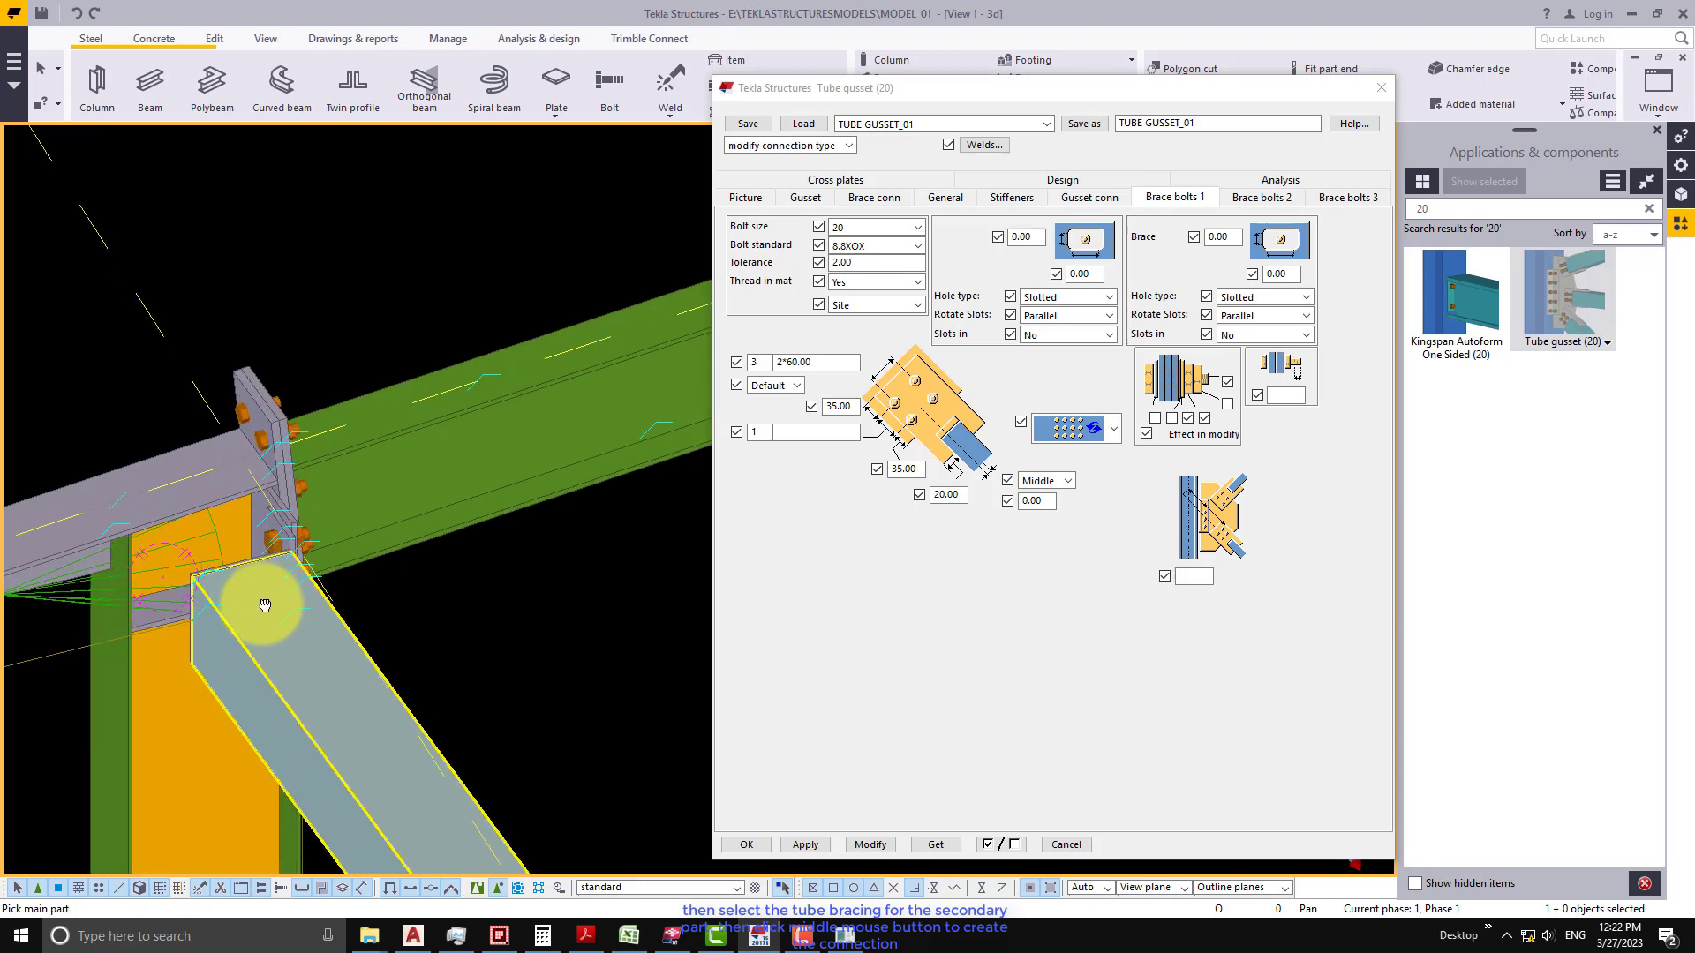
middle_drag(454, 541, 333, 688)
- Close the Tube gusset dialog and orbit the view onto the brace-end gusset
right_click(383, 484)
click(435, 503)
click(1383, 86)
click(534, 452)
ctrl+middle_drag(351, 560, 685, 527)
key(v)
ctrl+middle_drag(497, 465, 481, 530)
- Enable component selection and double-click the gusset connection to open its properties
right_click(563, 443)
click(604, 454)
click(444, 609)
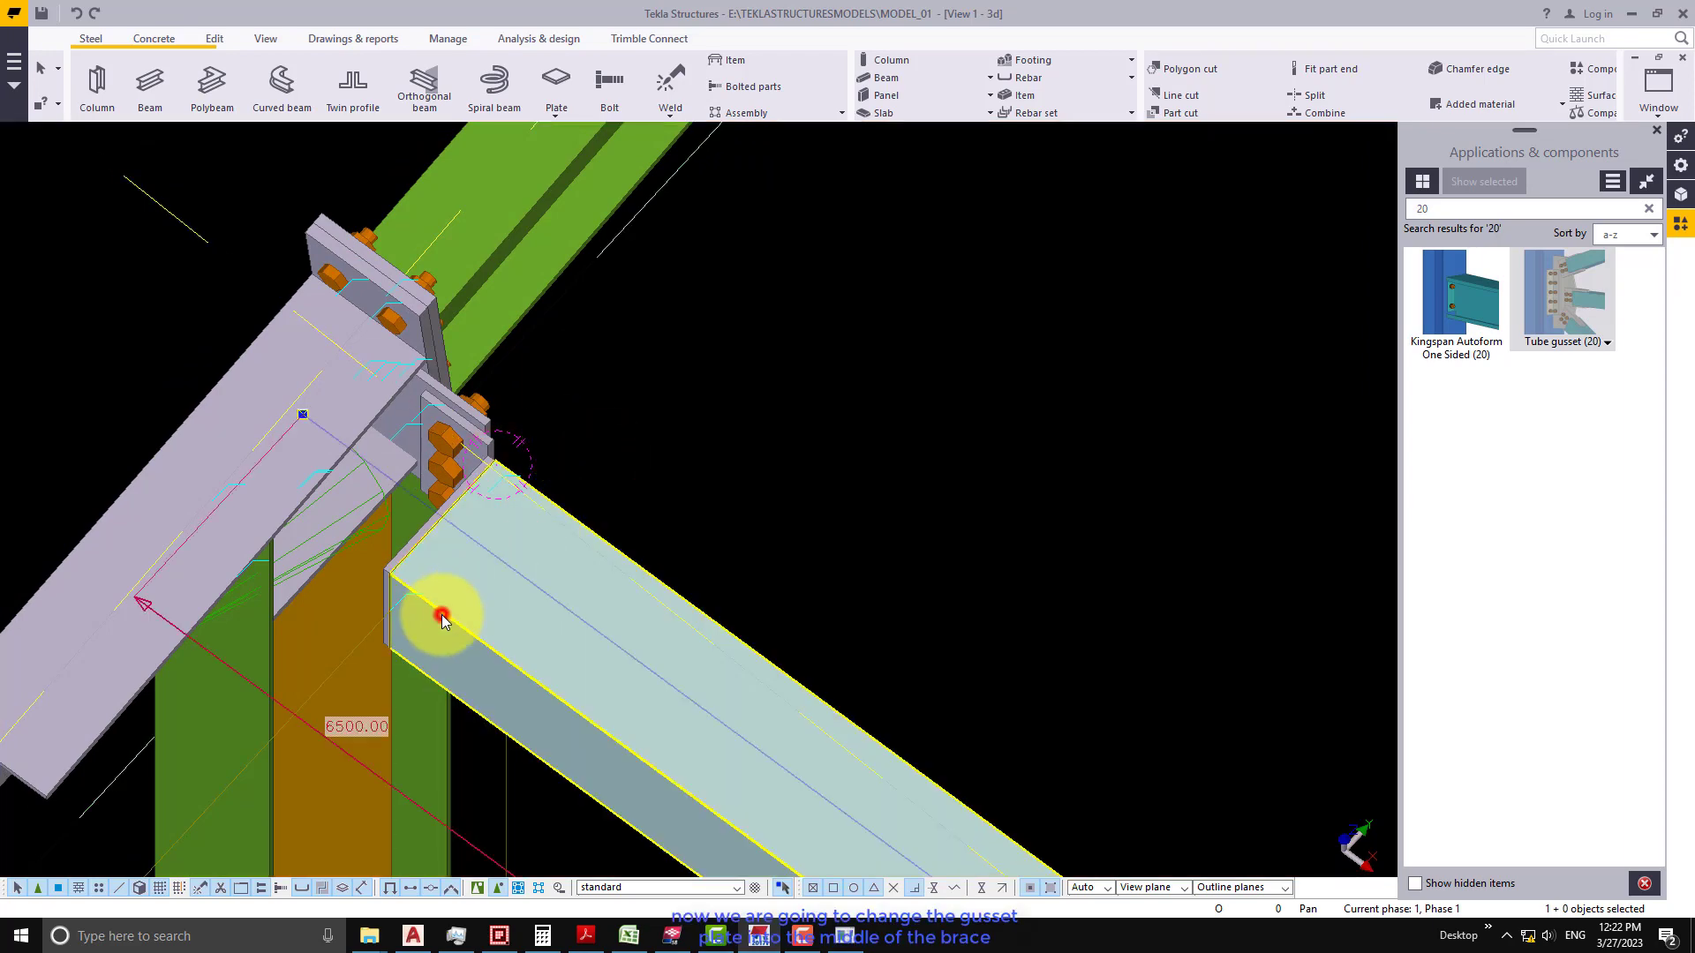
ctrl+middle_drag(477, 647, 518, 496)
click(651, 415)
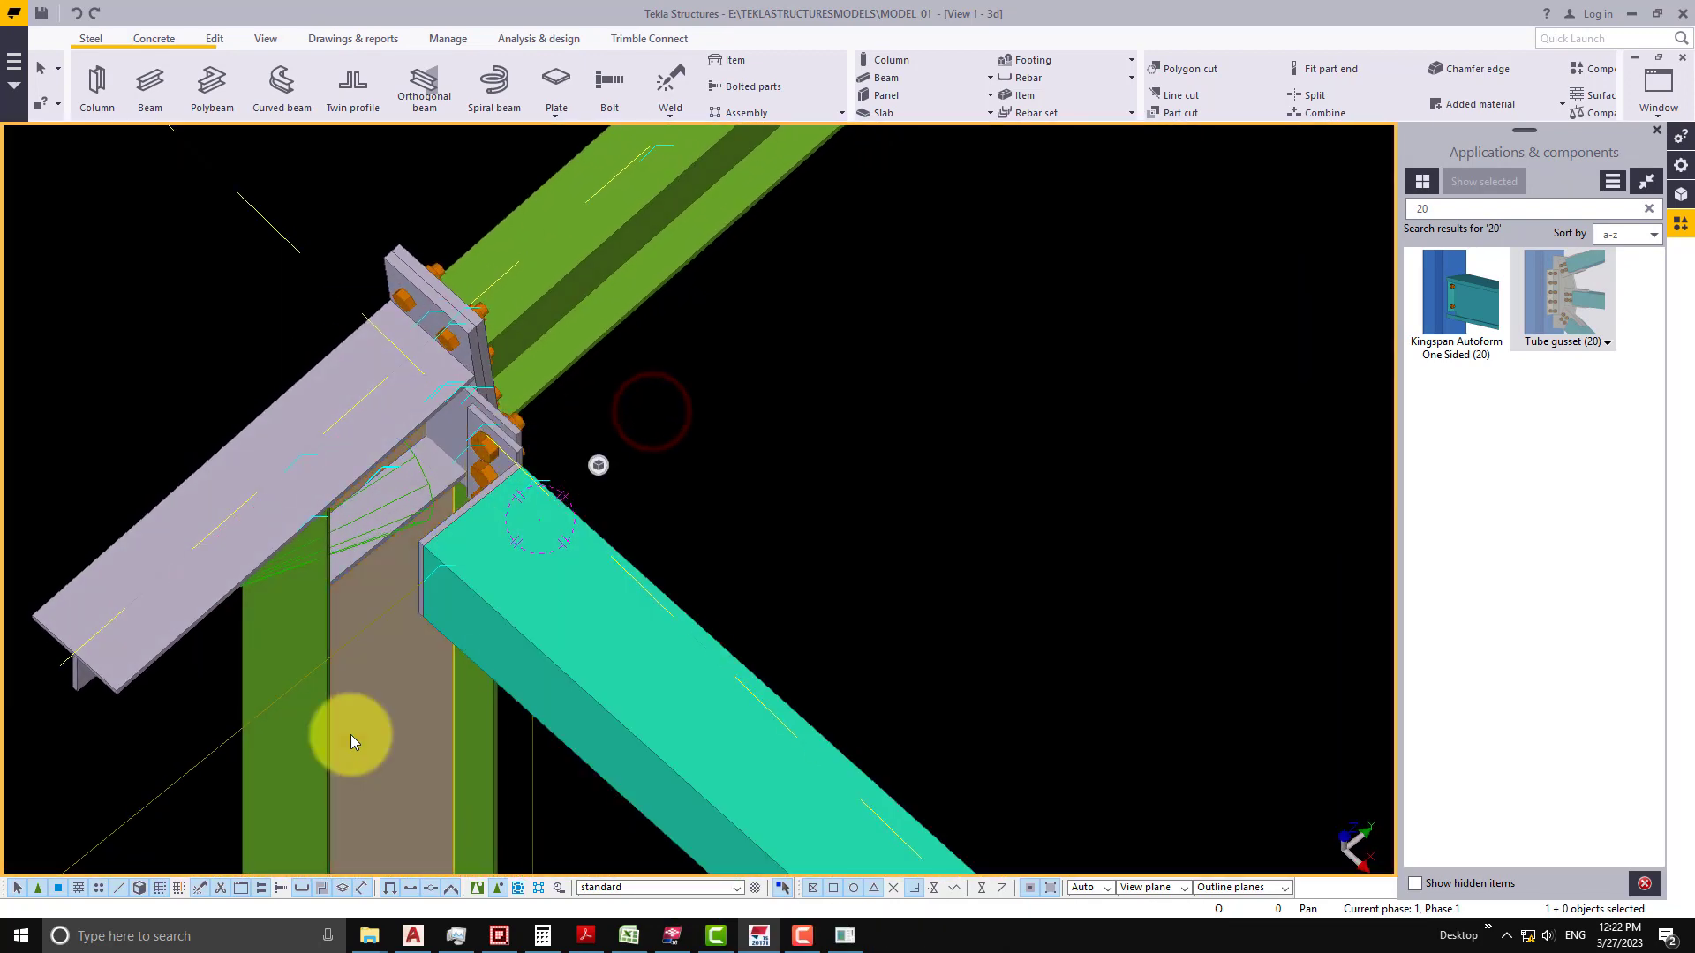
click(477, 887)
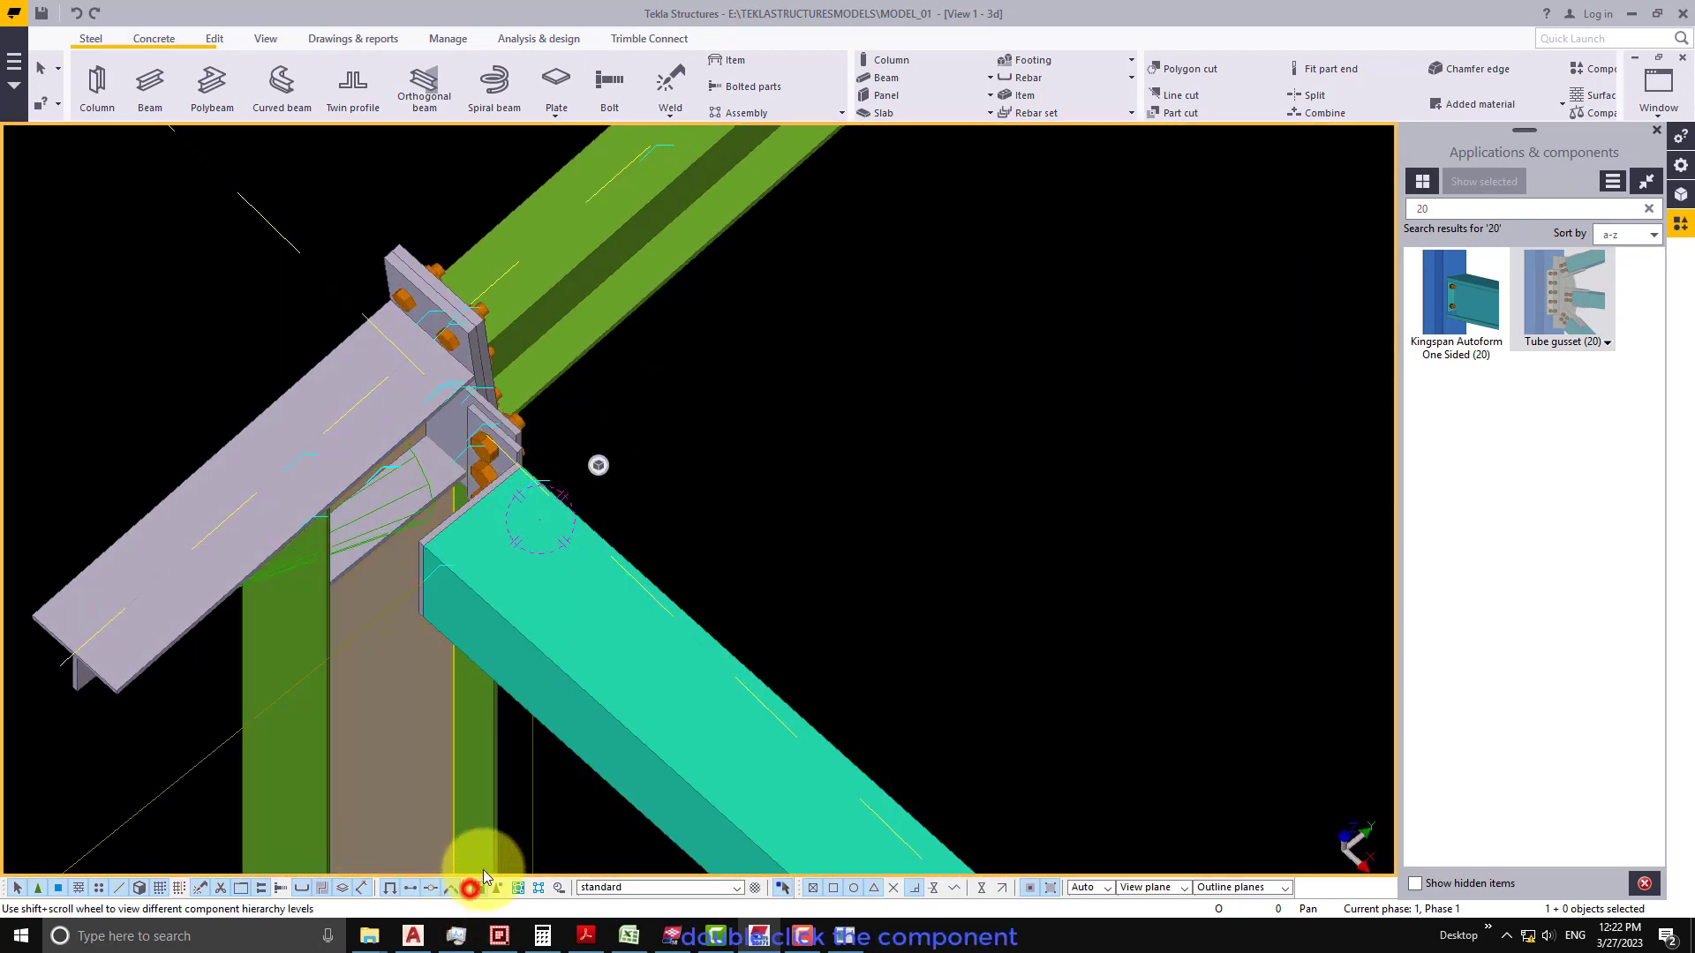
double_click(520, 450)
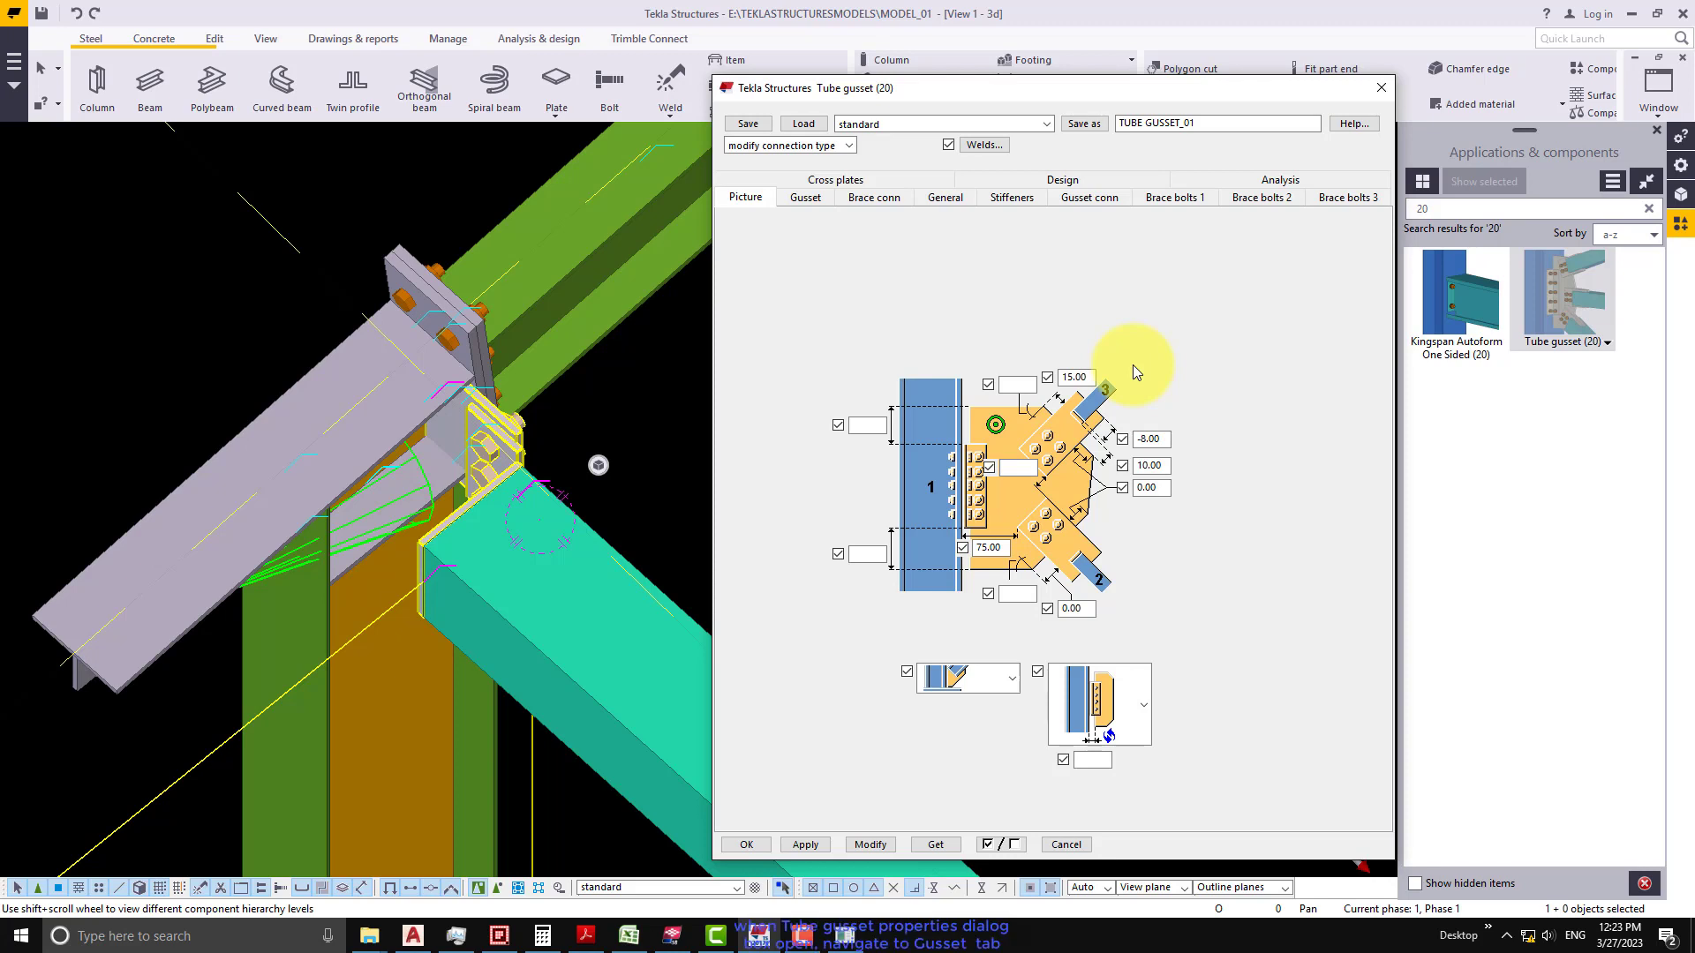
- On the Gusset page, set the gusset position to the middle of the brace
click(805, 197)
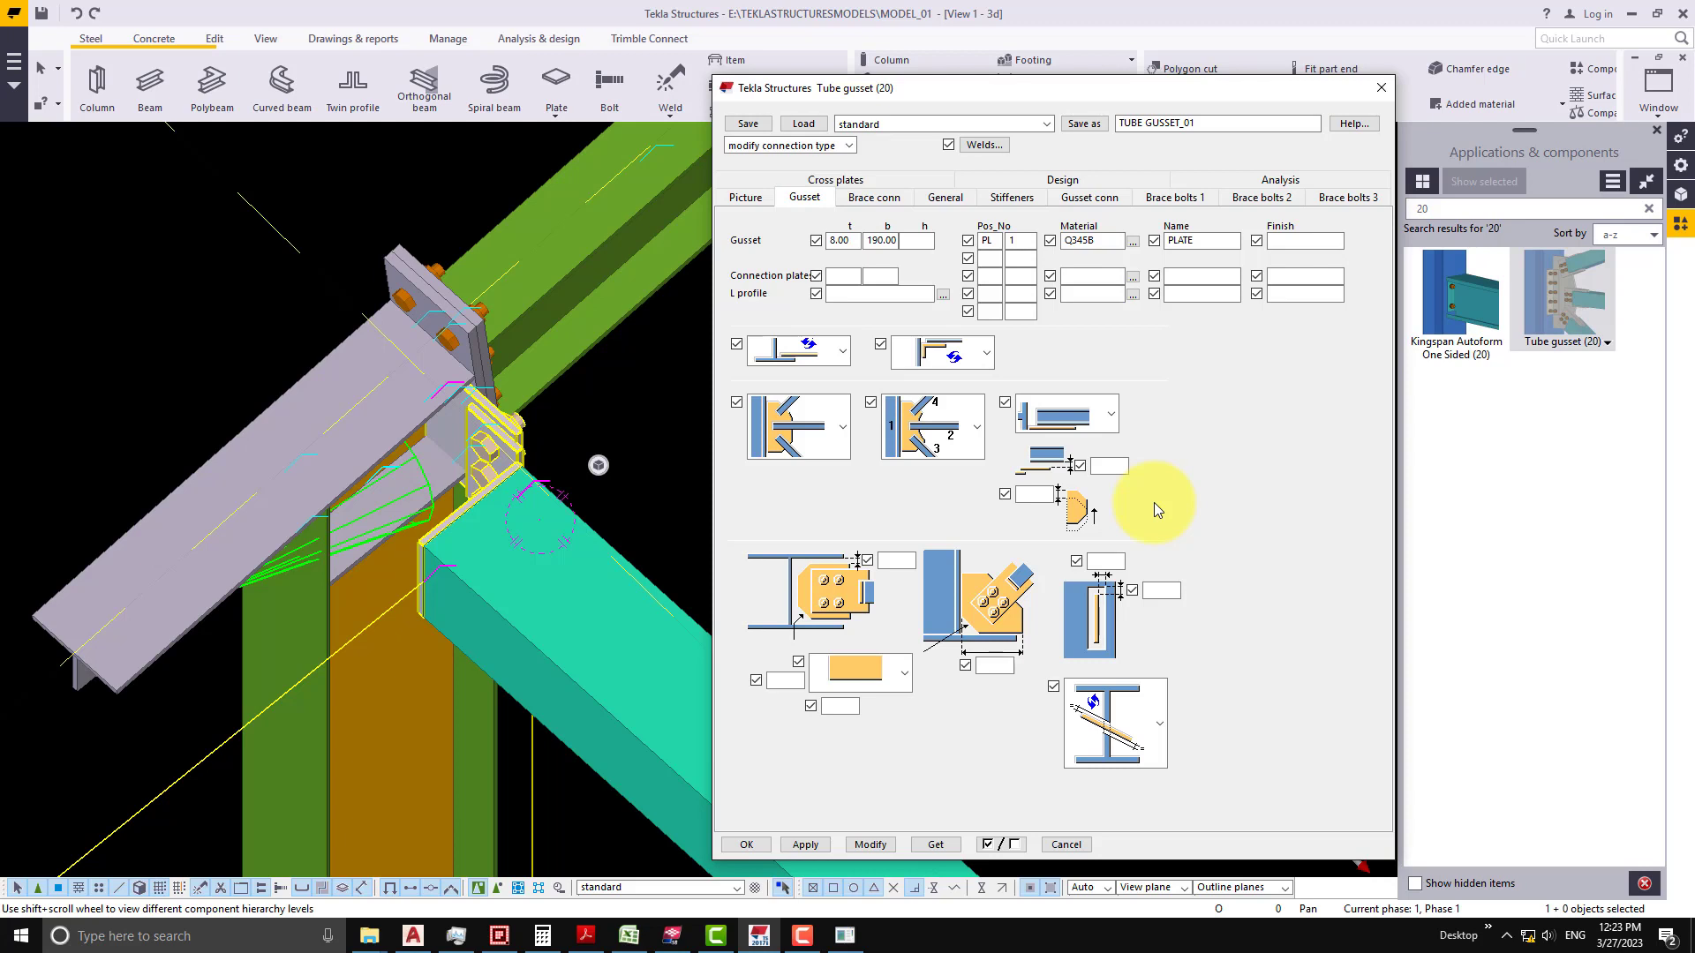
click(1109, 417)
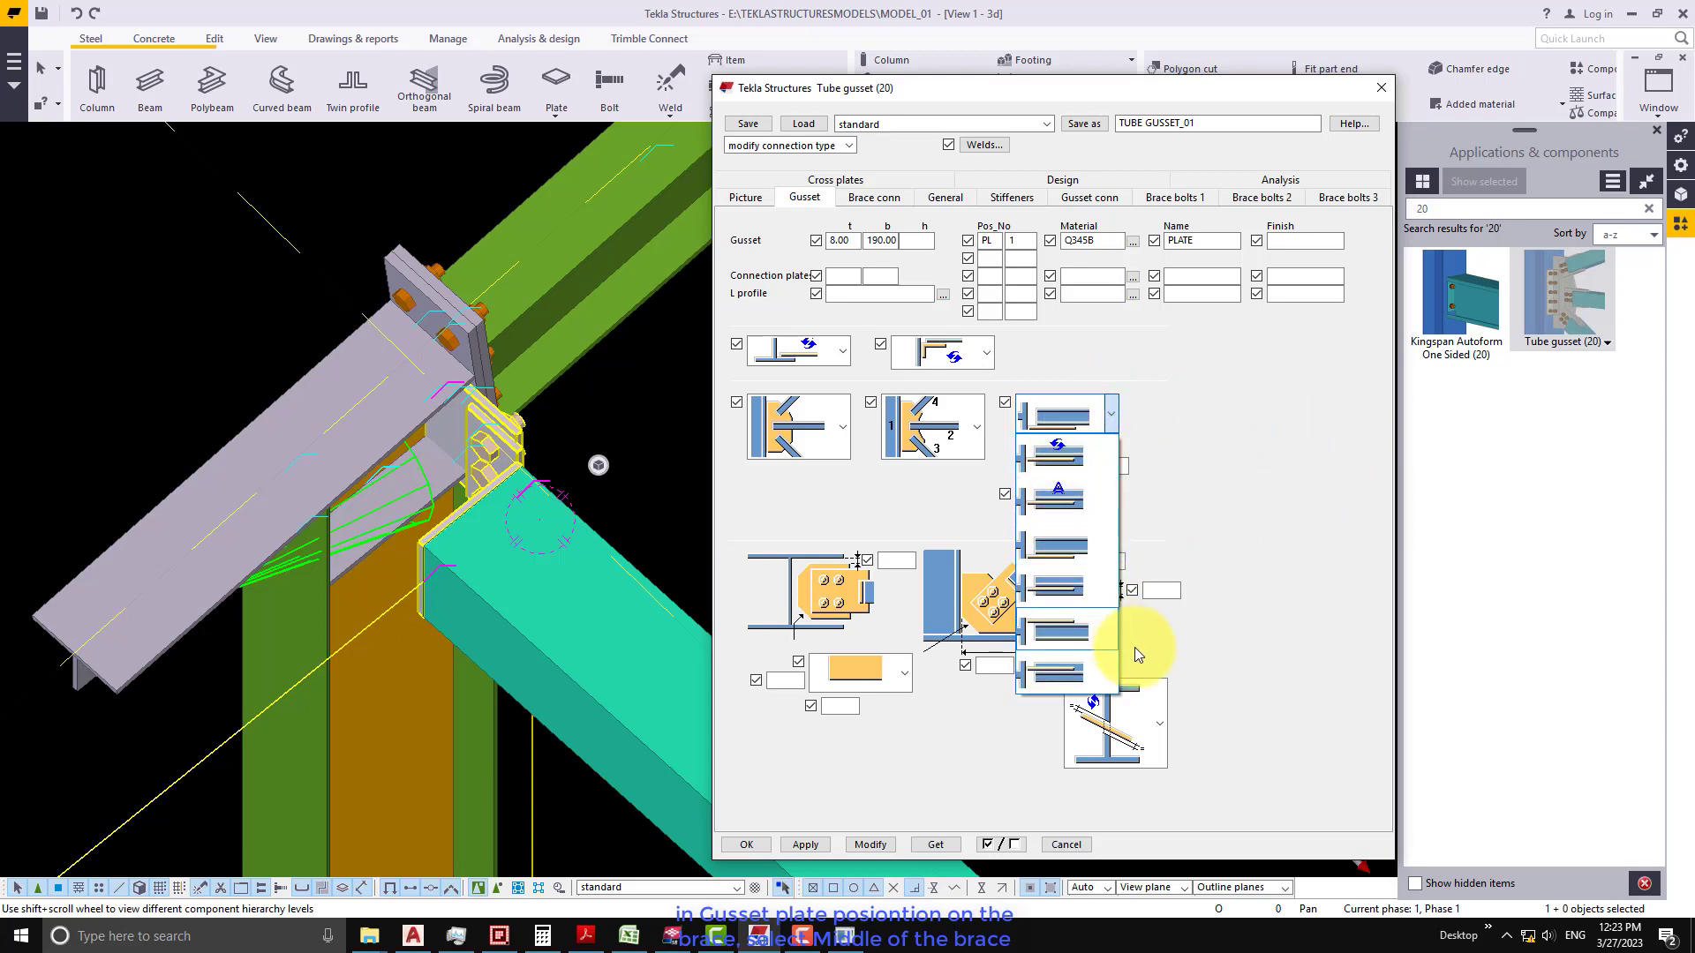
click(1061, 589)
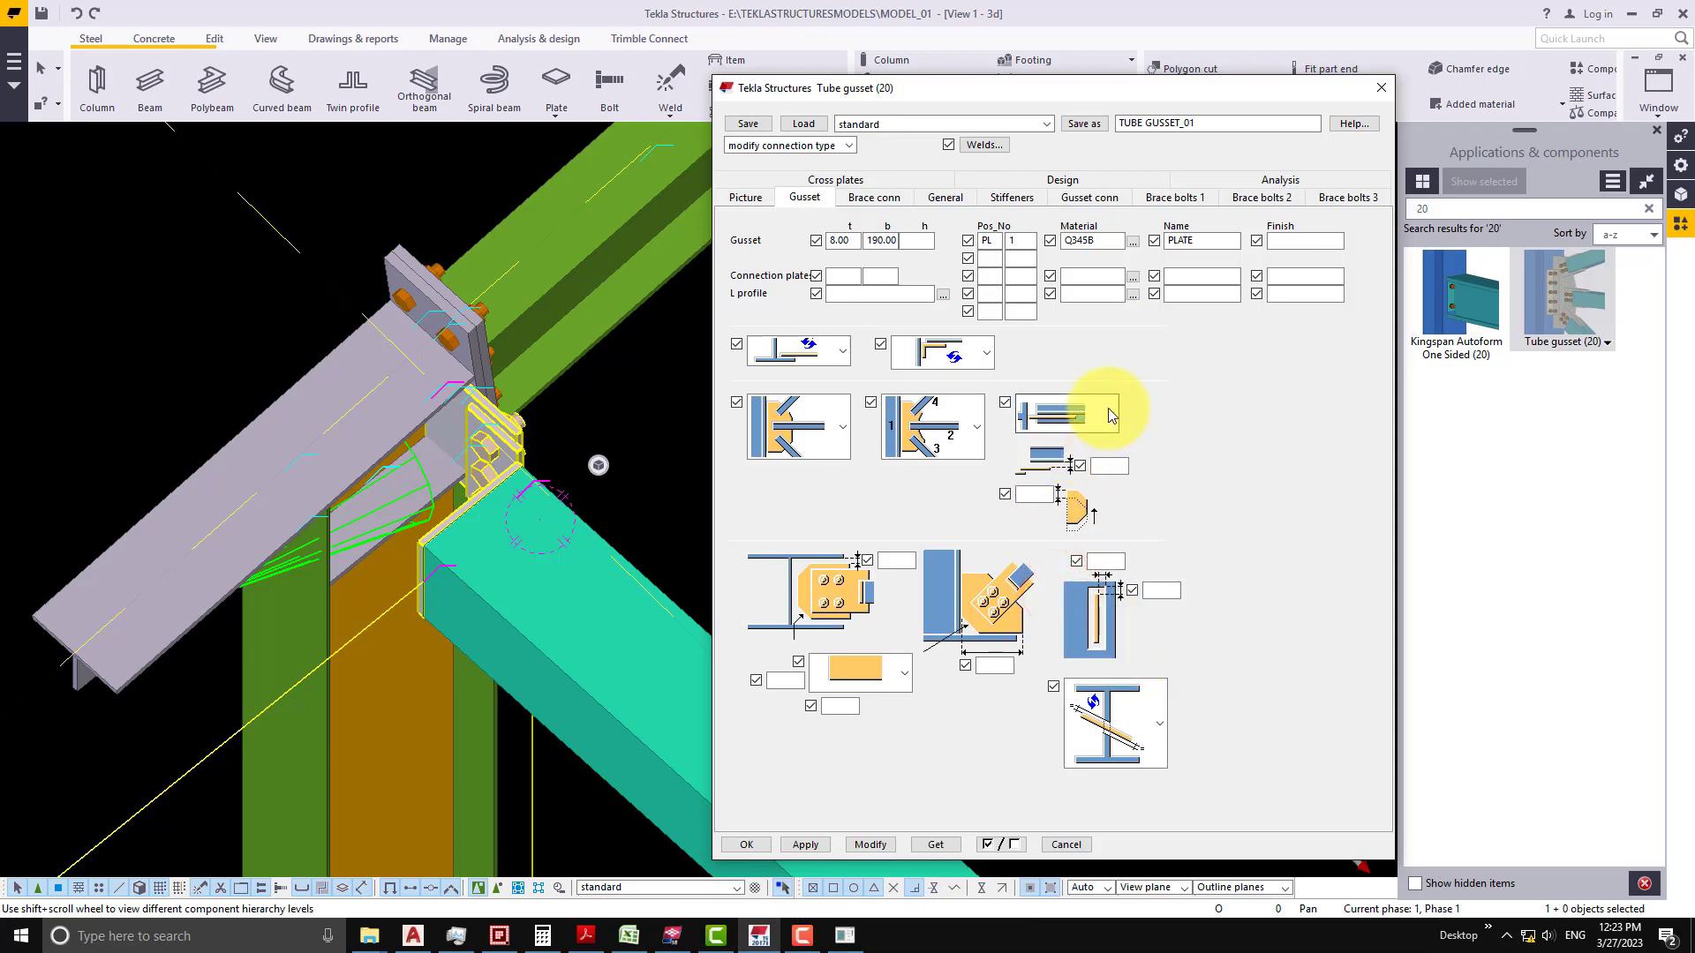
click(1110, 415)
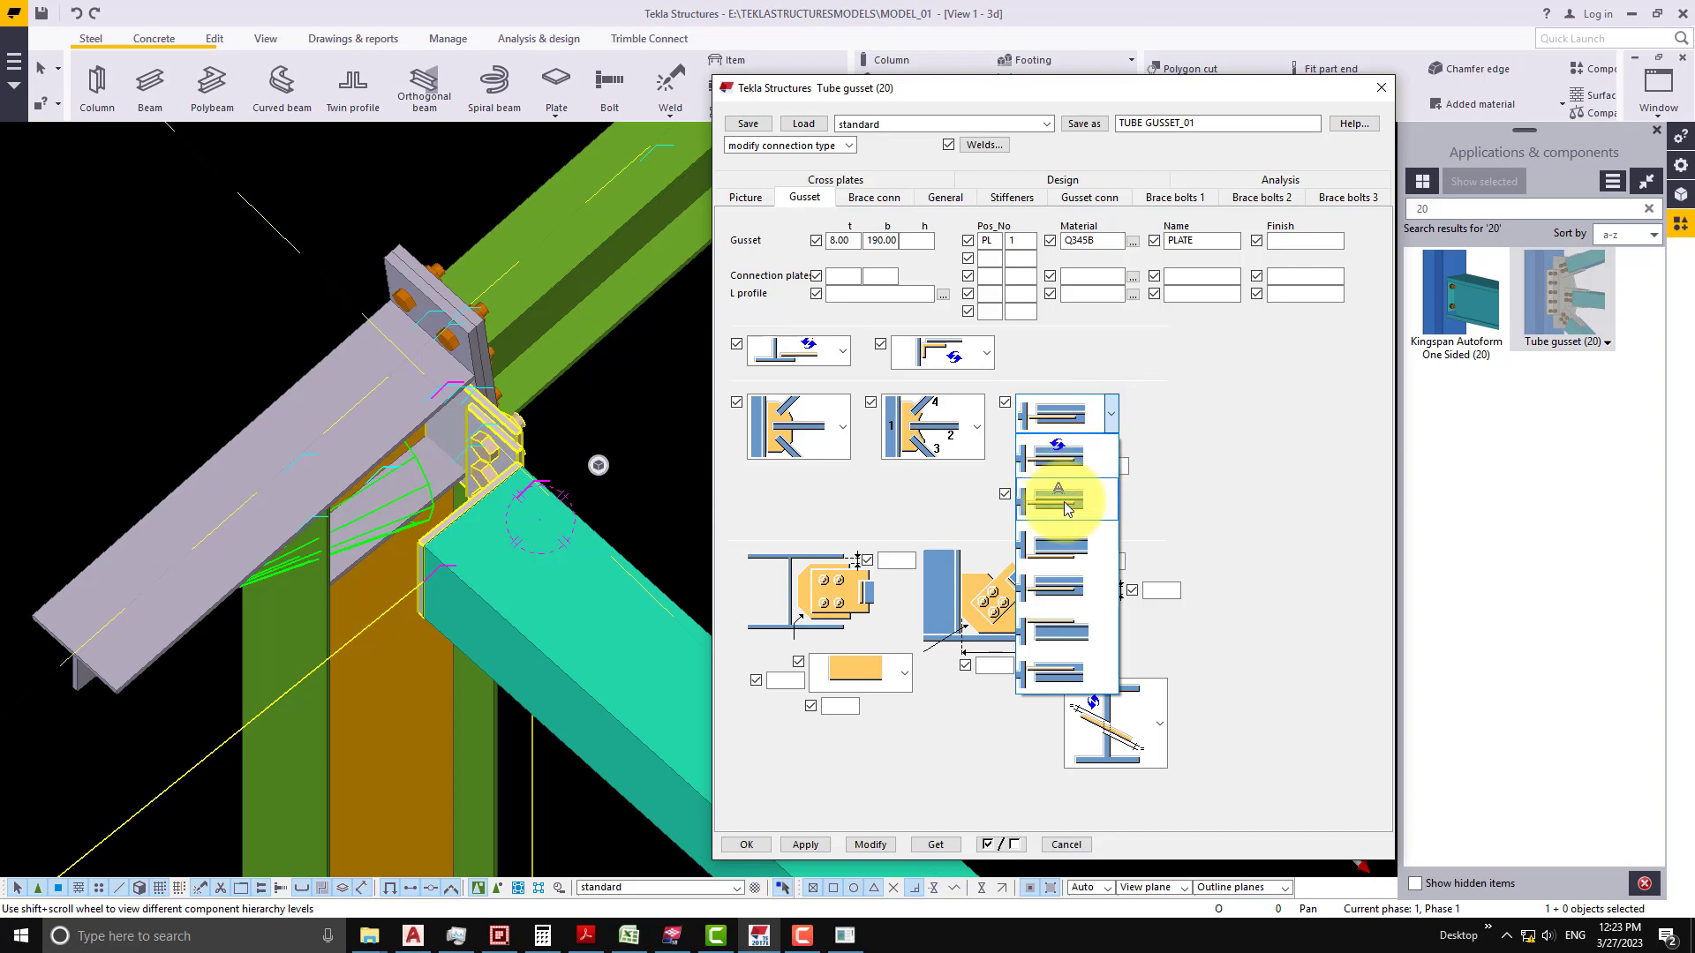
click(1064, 590)
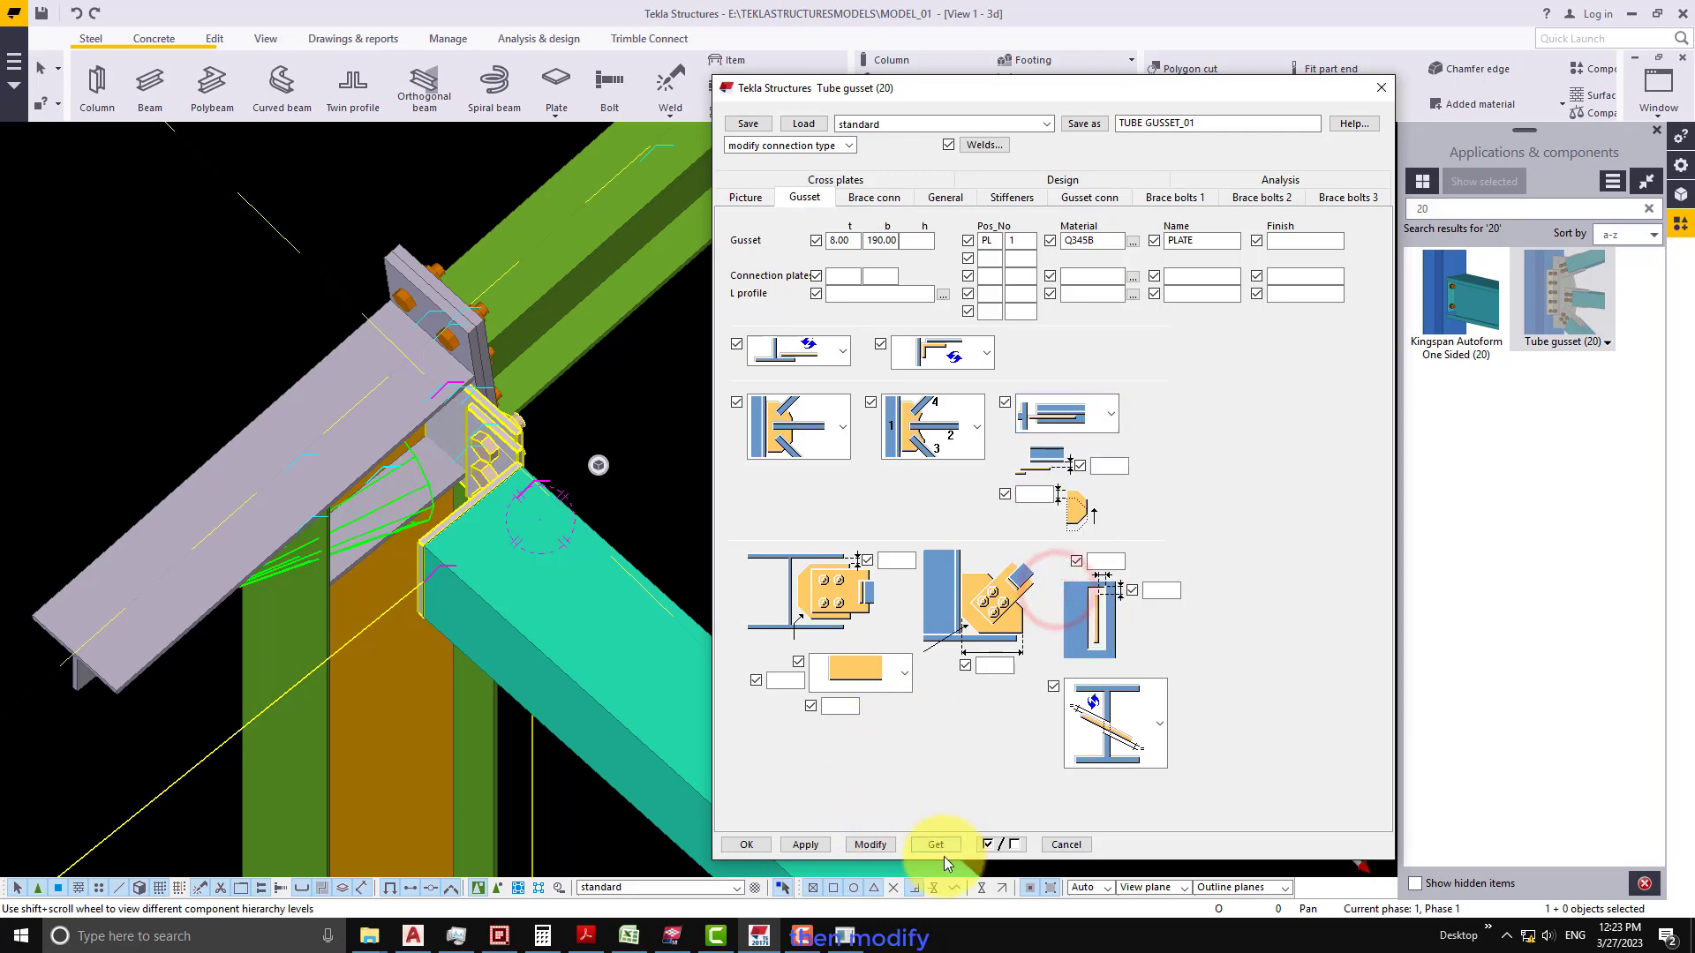
- Modify the existing connection to use the middle-of-brace gusset position
click(870, 845)
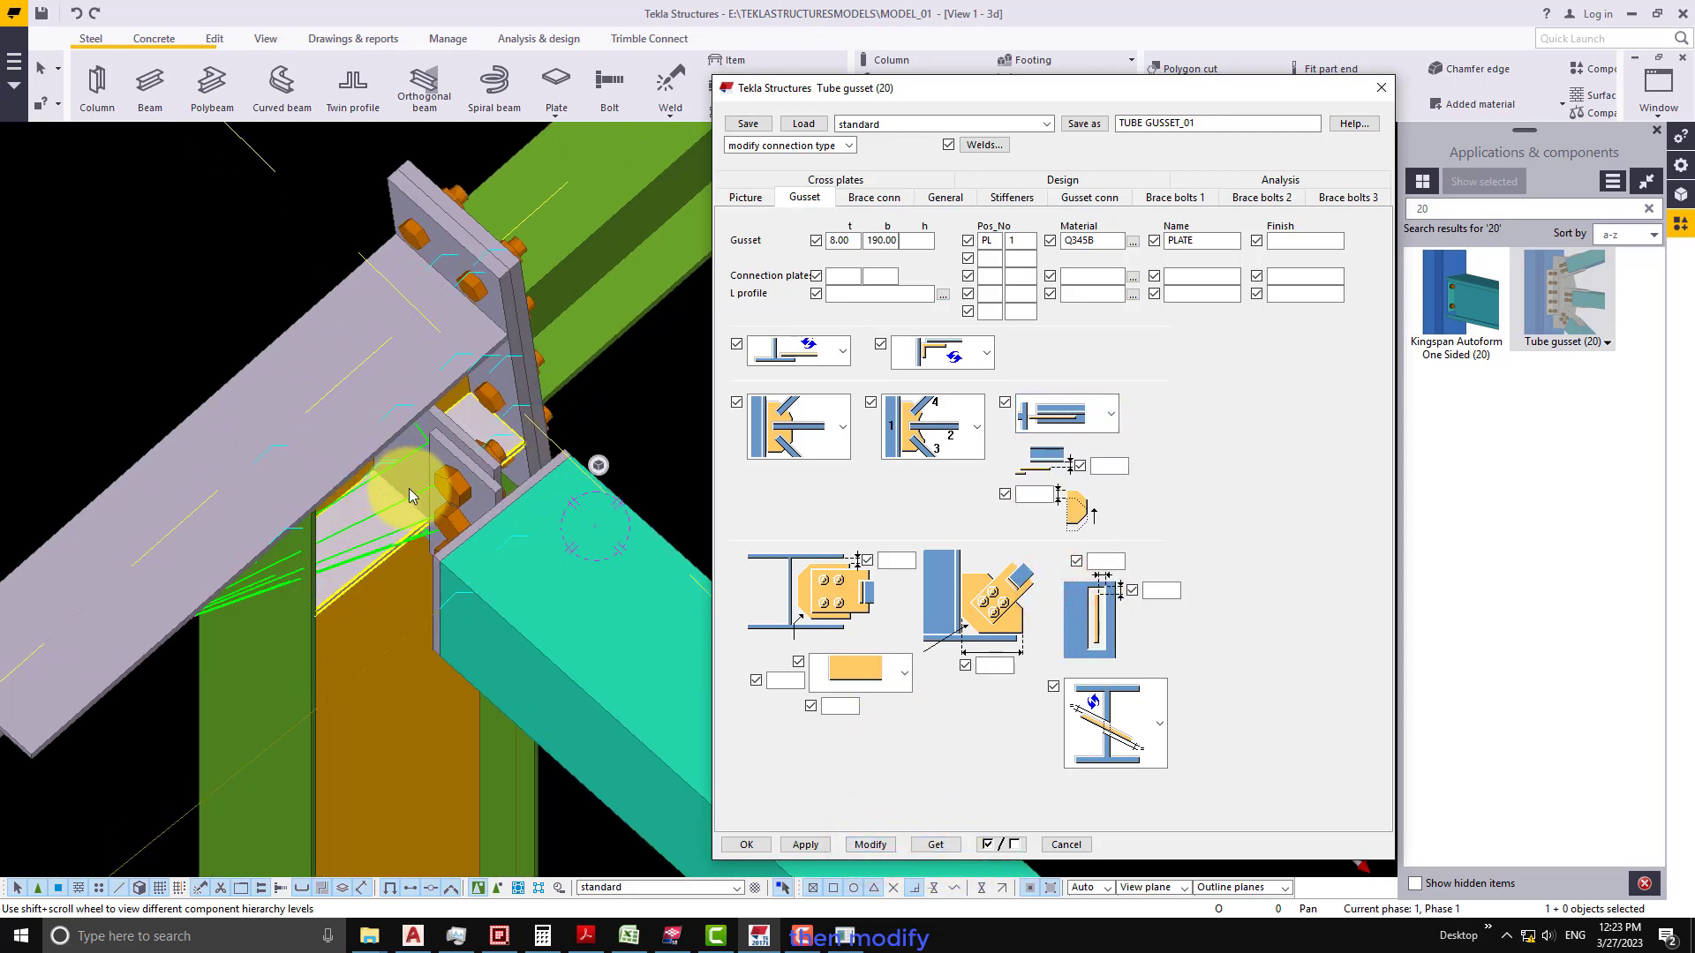